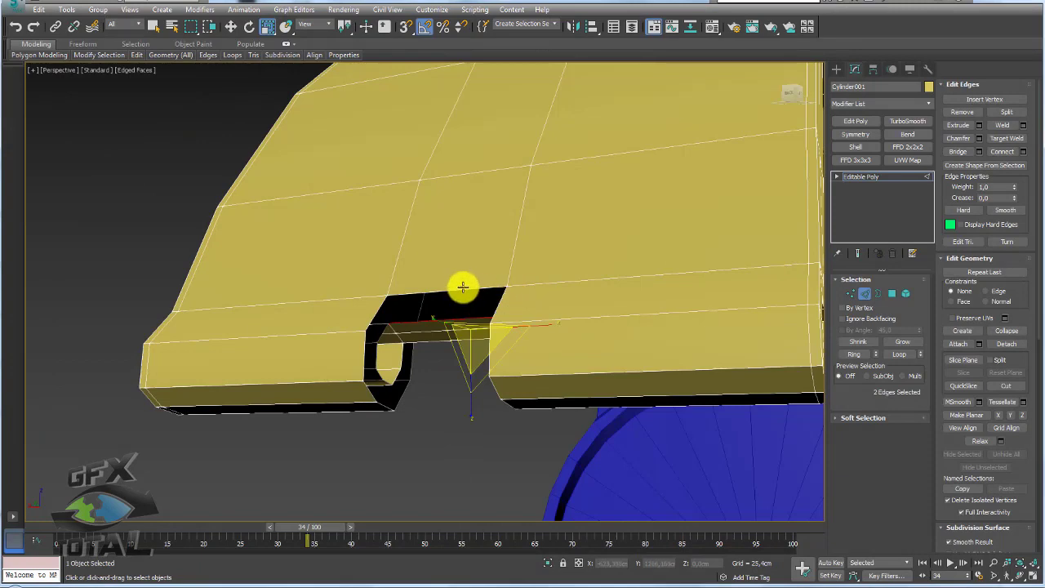
Step: Select the two facing edges across the notch gap and bridge them
{"action": "left_click", "coordinate": [462, 287], "text": "ctrl"}
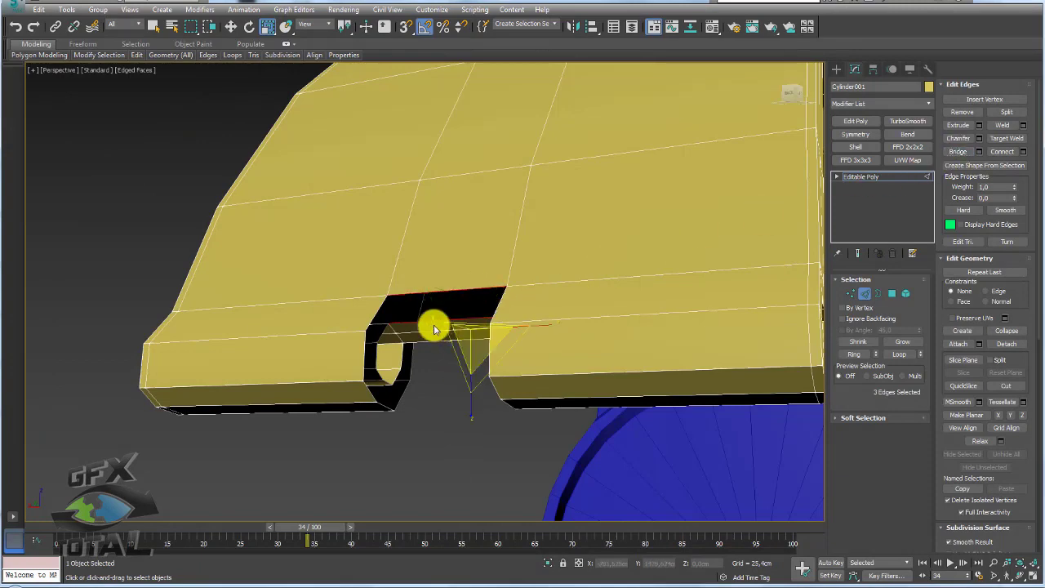
{"action": "left_click", "coordinate": [432, 291], "text": "alt"}
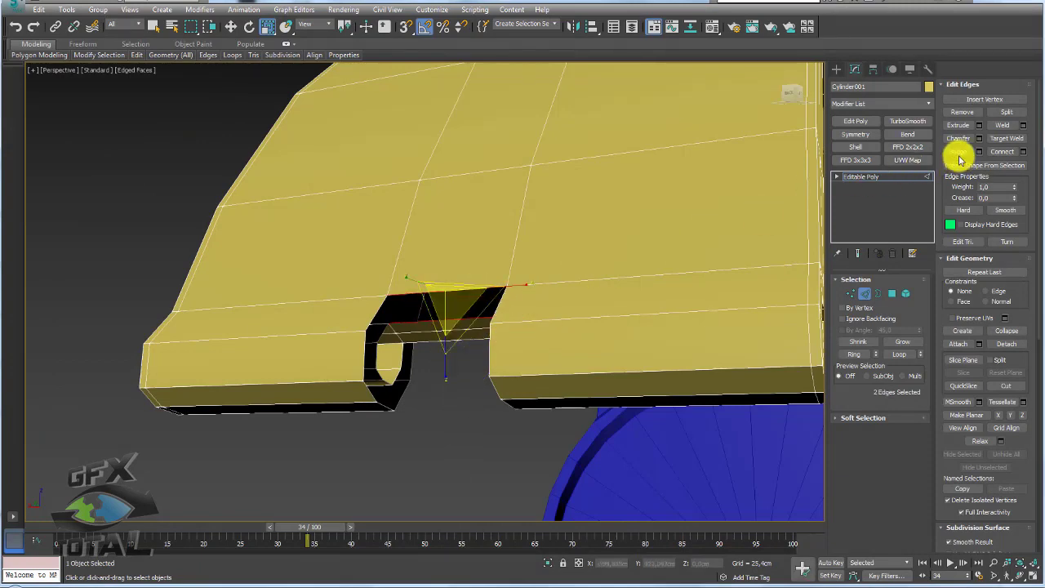
{"action": "mouse_move", "coordinate": [419, 319]}
{"action": "middle_mouse_down", "text": "alt"}
{"action": "mouse_move", "coordinate": [457, 266]}
{"action": "mouse_move", "coordinate": [551, 248]}
{"action": "mouse_move", "coordinate": [413, 296]}
{"action": "middle_mouse_up", "text": "alt"}
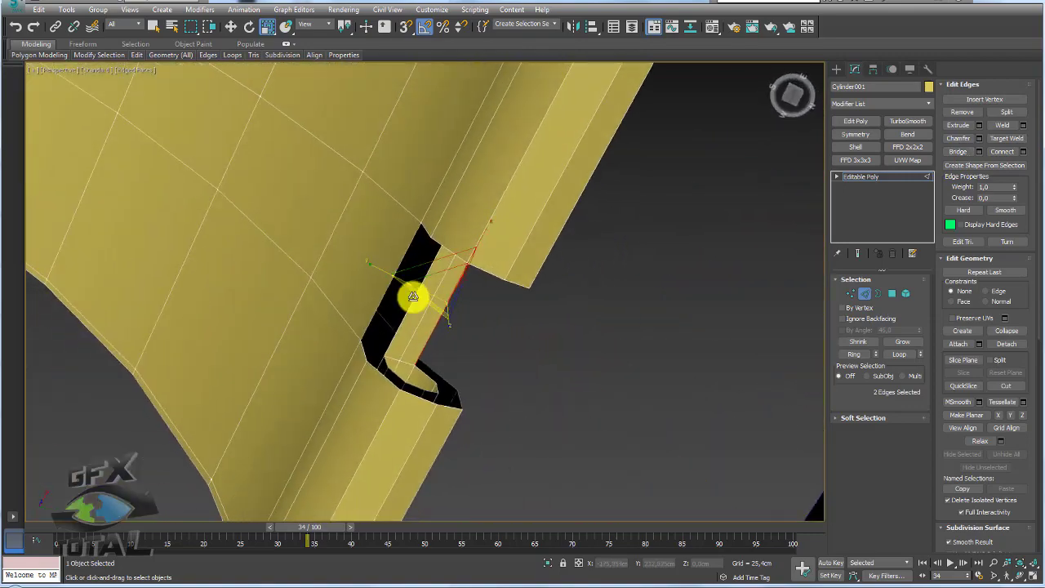
{"action": "mouse_move", "coordinate": [414, 300]}
{"action": "left_mouse_down"}
{"action": "mouse_move", "coordinate": [391, 285]}
{"action": "mouse_move", "coordinate": [411, 286]}
{"action": "left_mouse_up"}
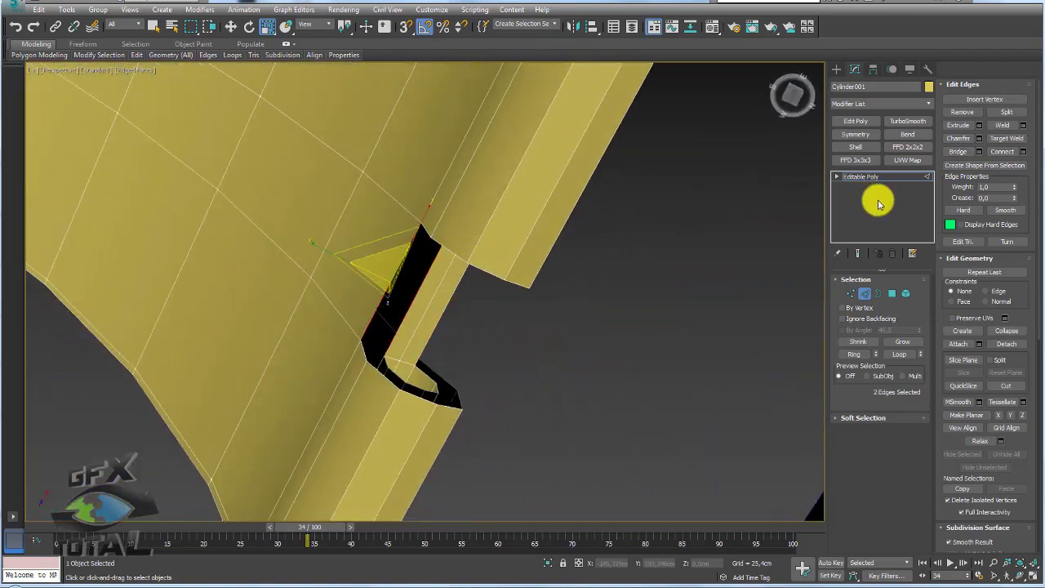
{"action": "left_click", "coordinate": [959, 152]}
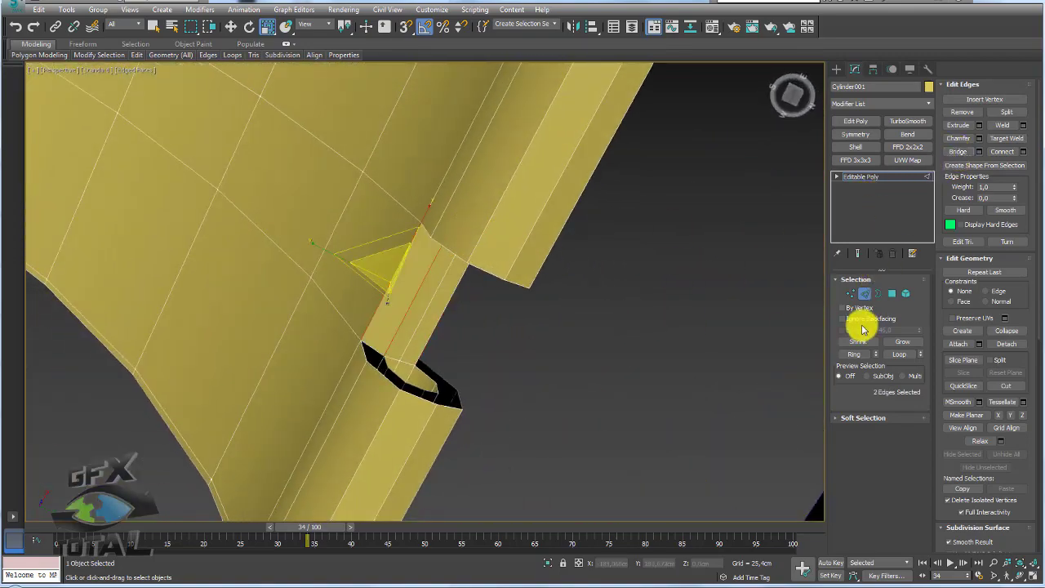
Step: Check the notch's remaining open border, then return to Edge mode
{"action": "left_click", "coordinate": [877, 294]}
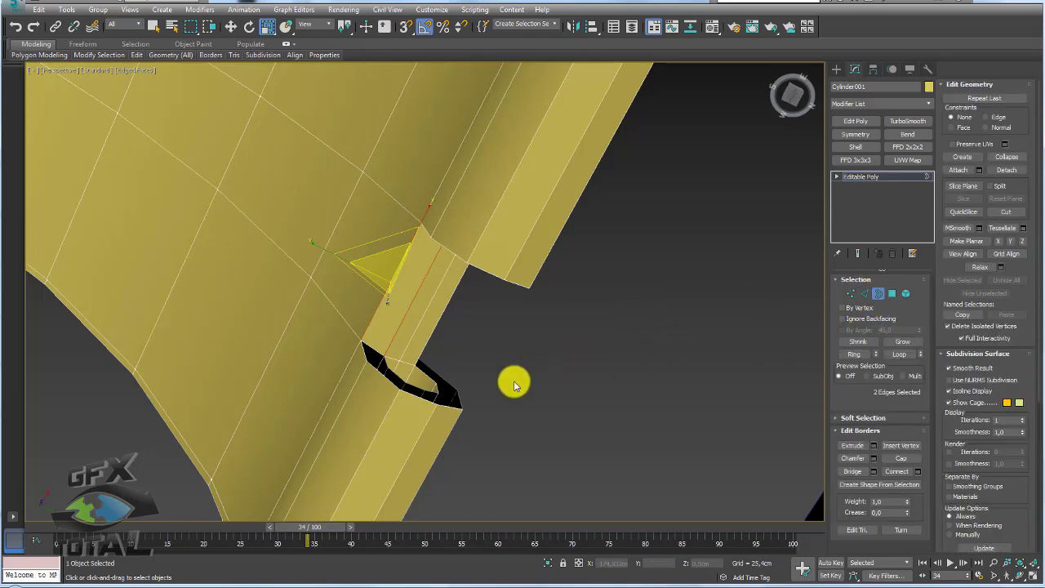
{"action": "left_click", "coordinate": [451, 409]}
{"action": "left_click", "coordinate": [865, 293]}
{"action": "mouse_move", "coordinate": [478, 373]}
{"action": "middle_mouse_down", "text": "alt"}
{"action": "mouse_move", "coordinate": [411, 373]}
{"action": "mouse_move", "coordinate": [406, 343]}
{"action": "mouse_move", "coordinate": [401, 366]}
{"action": "mouse_move", "coordinate": [623, 313]}
{"action": "middle_mouse_up", "text": "alt"}
{"action": "left_click", "coordinate": [414, 337], "text": "alt"}
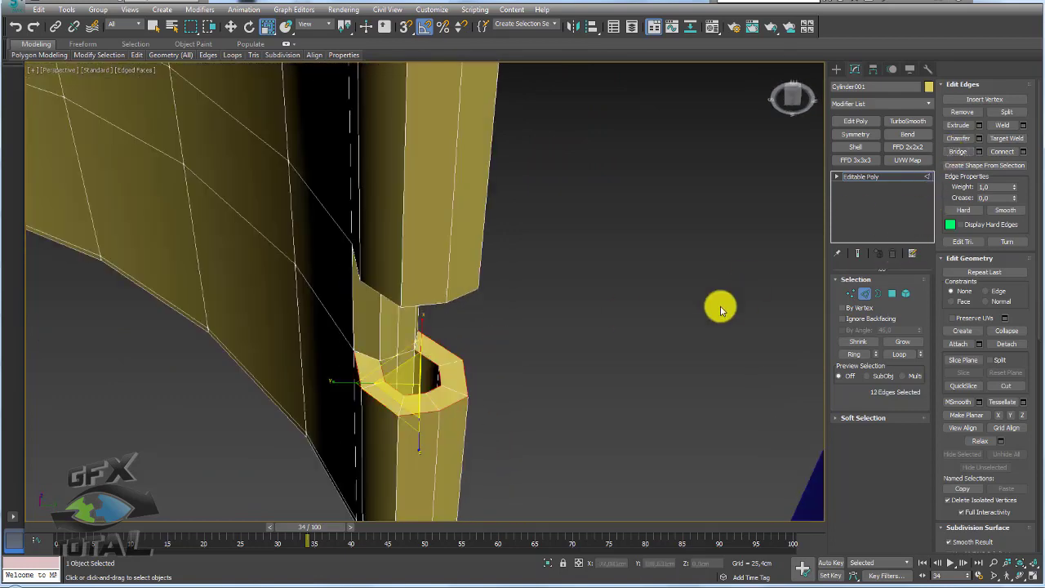
{"action": "mouse_move", "coordinate": [720, 309]}
{"action": "middle_mouse_down", "text": "alt"}
{"action": "mouse_move", "coordinate": [651, 280]}
{"action": "mouse_move", "coordinate": [839, 302]}
{"action": "middle_mouse_up", "text": "alt"}
{"action": "left_click", "coordinate": [878, 294]}
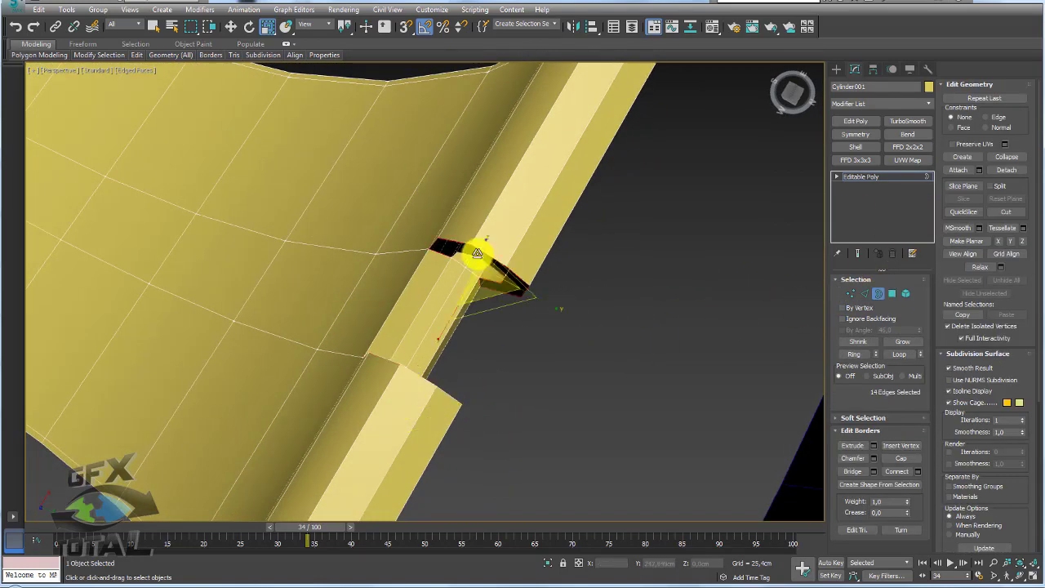
{"action": "left_click", "coordinate": [865, 294]}
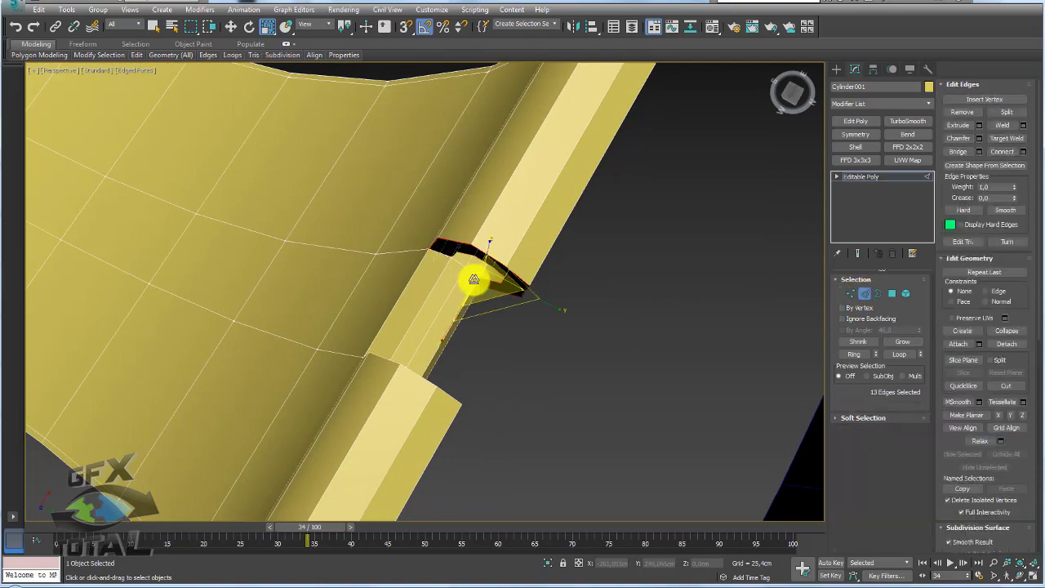
Step: Orbit and zoom around the notch to inspect the strap and watch body
{"action": "mouse_move", "coordinate": [473, 275]}
{"action": "middle_mouse_down", "text": "alt"}
{"action": "mouse_move", "coordinate": [432, 285]}
{"action": "mouse_move", "coordinate": [497, 327]}
{"action": "mouse_move", "coordinate": [370, 406]}
{"action": "mouse_move", "coordinate": [413, 357]}
{"action": "mouse_move", "coordinate": [478, 205]}
{"action": "middle_mouse_up", "text": "alt"}
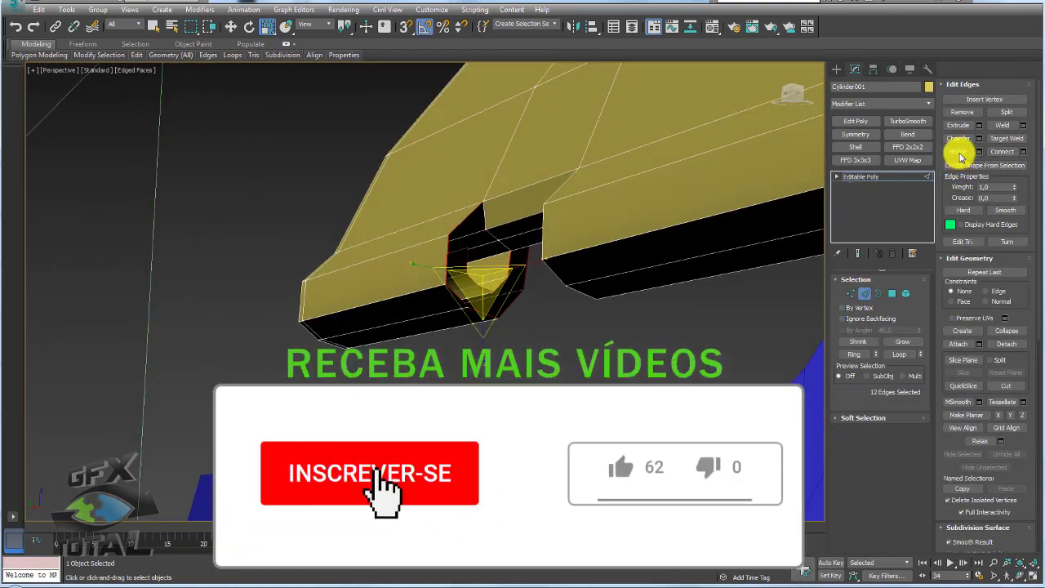
{"action": "middle_click_drag", "start_coordinate": [567, 250], "coordinate": [561, 271], "text": "alt"}
{"action": "scroll", "coordinate": [561, 271], "scroll_direction": "down", "scroll_amount": 5}
{"action": "scroll", "coordinate": [564, 274], "scroll_direction": "up", "scroll_amount": 5}
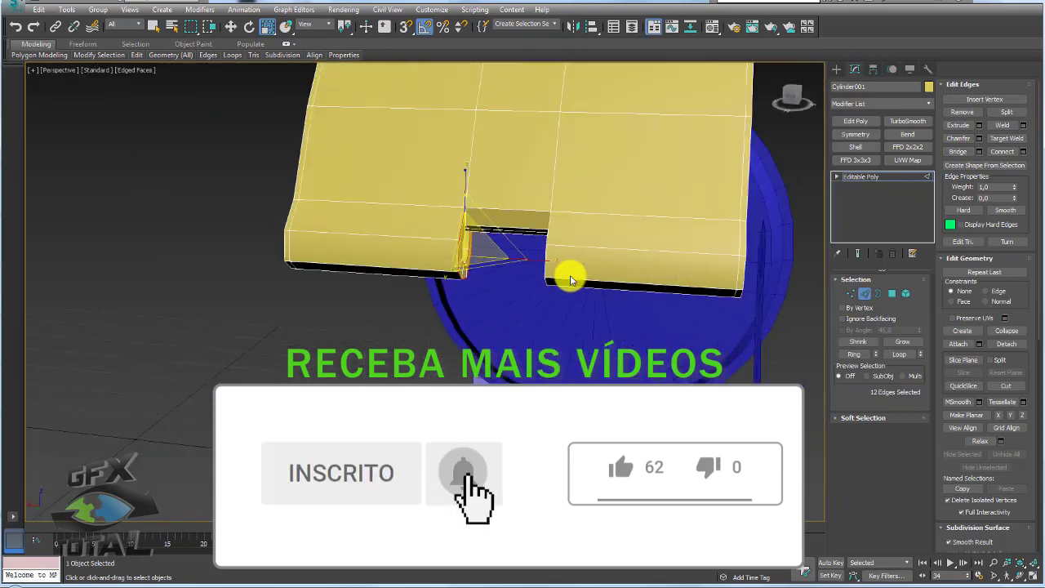
{"action": "left_click_drag", "start_coordinate": [552, 273], "coordinate": [557, 210]}
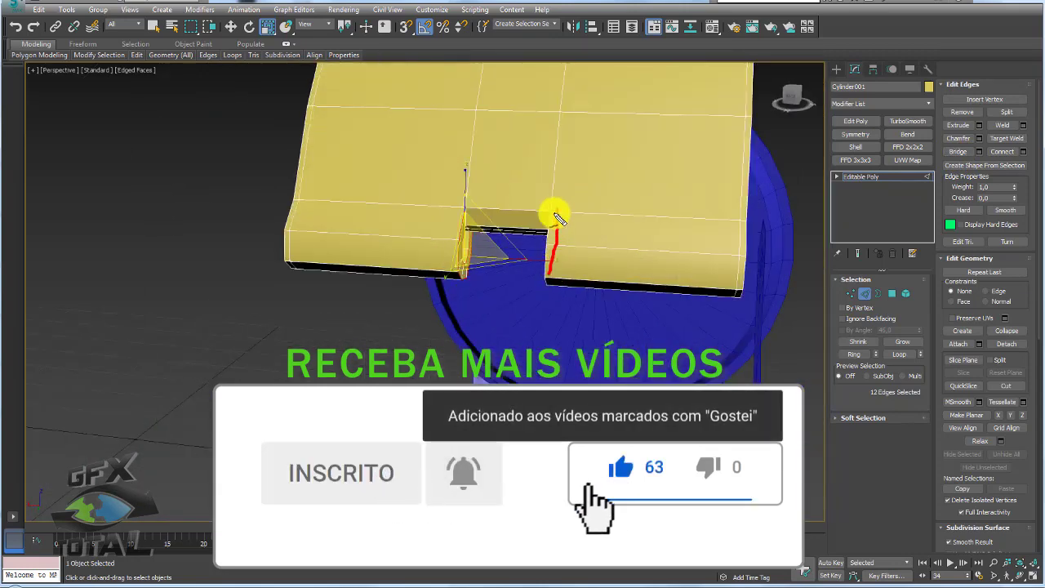
{"action": "left_click_drag", "start_coordinate": [441, 266], "coordinate": [447, 220]}
Step: Preview the strap with TurboSmooth, remove it again, and return to Edge mode
{"action": "left_click", "coordinate": [859, 176]}
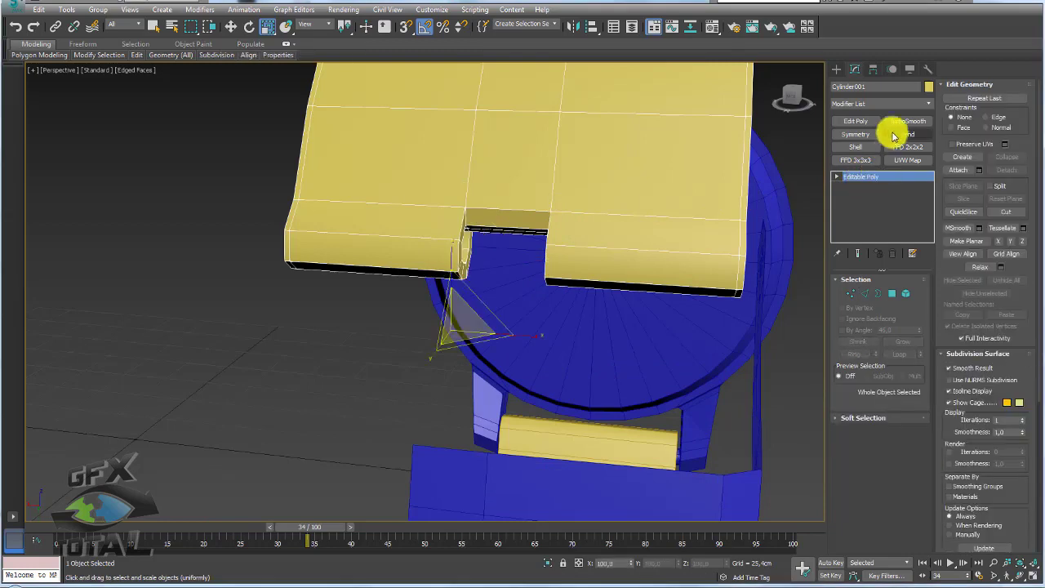
{"action": "left_click", "coordinate": [906, 120]}
{"action": "left_click", "coordinate": [893, 254]}
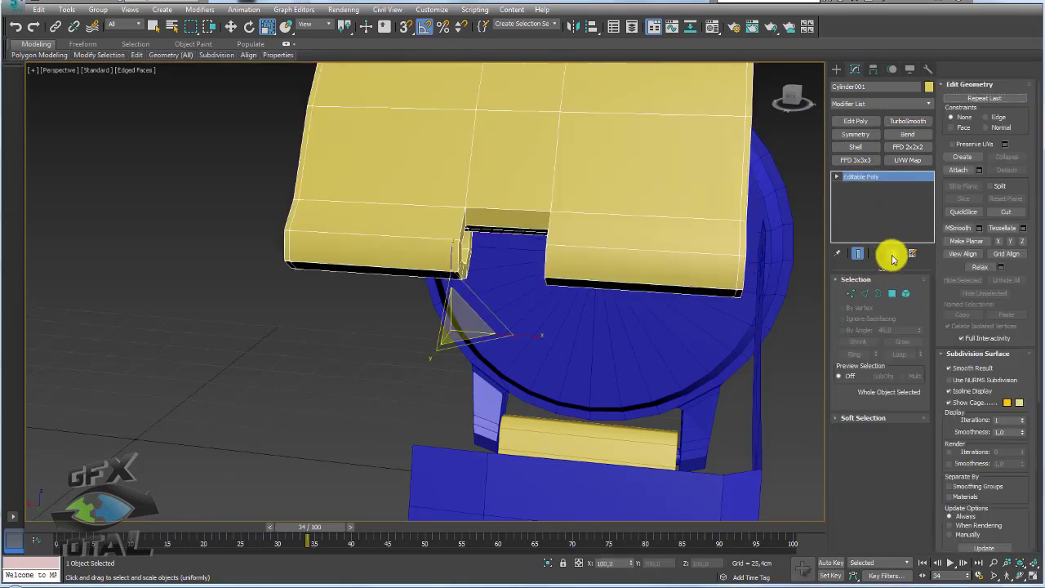
{"action": "left_click", "coordinate": [866, 294]}
Step: Connect support edge loops across the right and left strap section rings, sliding toward the notch
{"action": "left_click", "coordinate": [567, 212]}
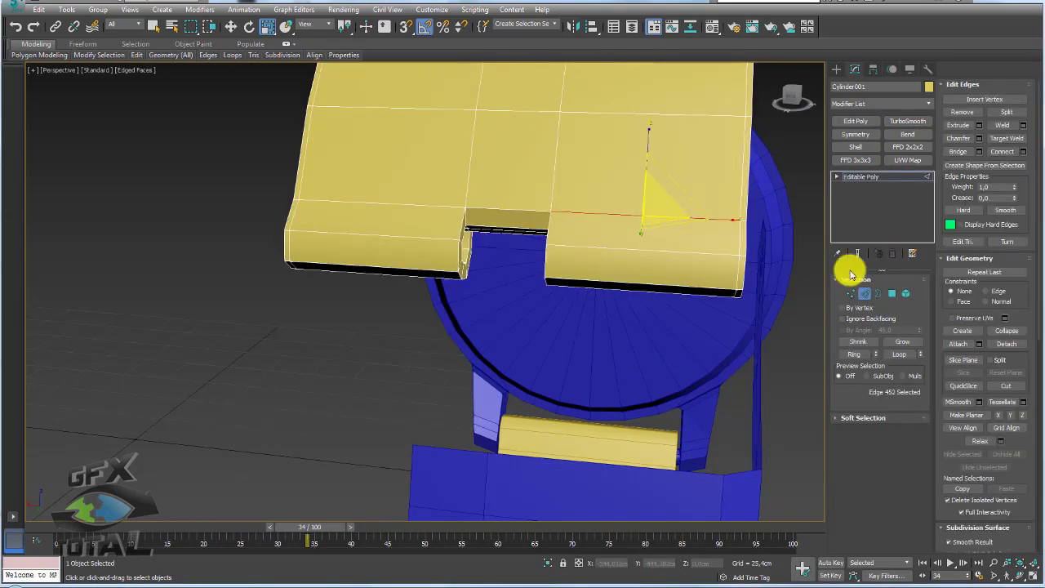
{"action": "left_click", "coordinate": [853, 353]}
{"action": "left_click", "coordinate": [1022, 151]}
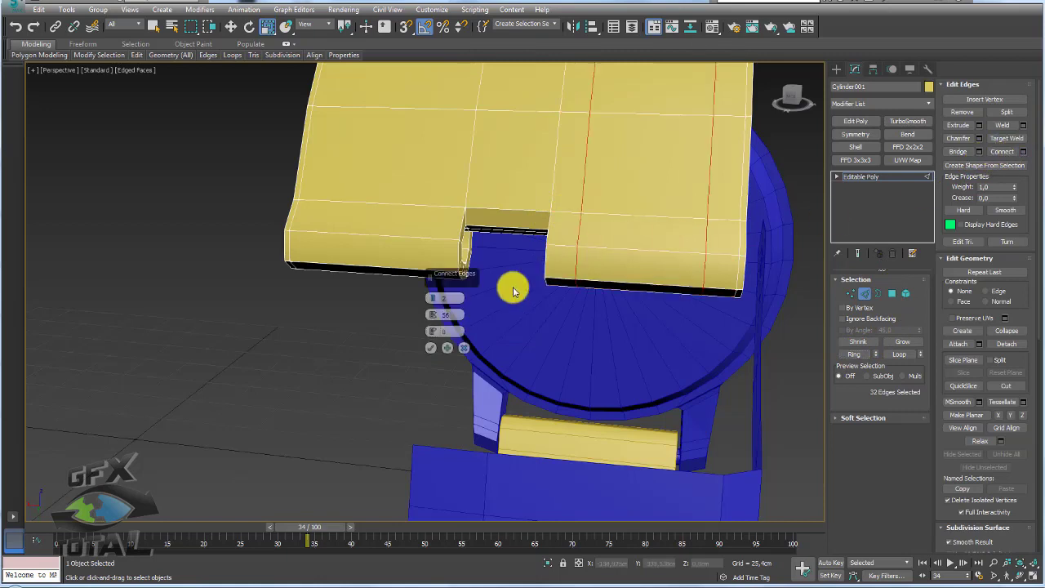
{"action": "left_click_drag", "start_coordinate": [433, 332], "coordinate": [431, 113]}
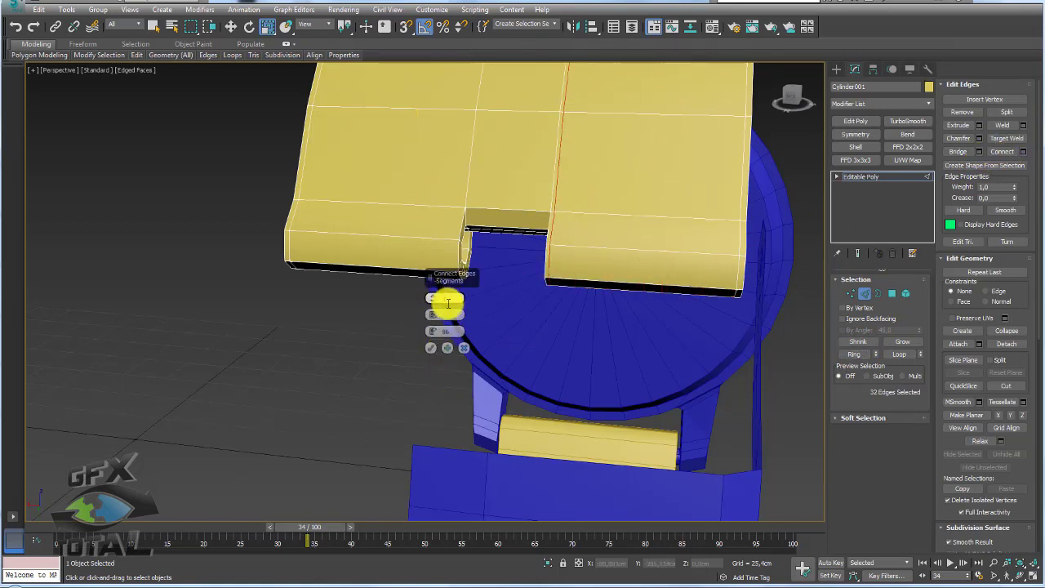
{"action": "left_click", "coordinate": [431, 348]}
{"action": "left_click", "coordinate": [443, 271]}
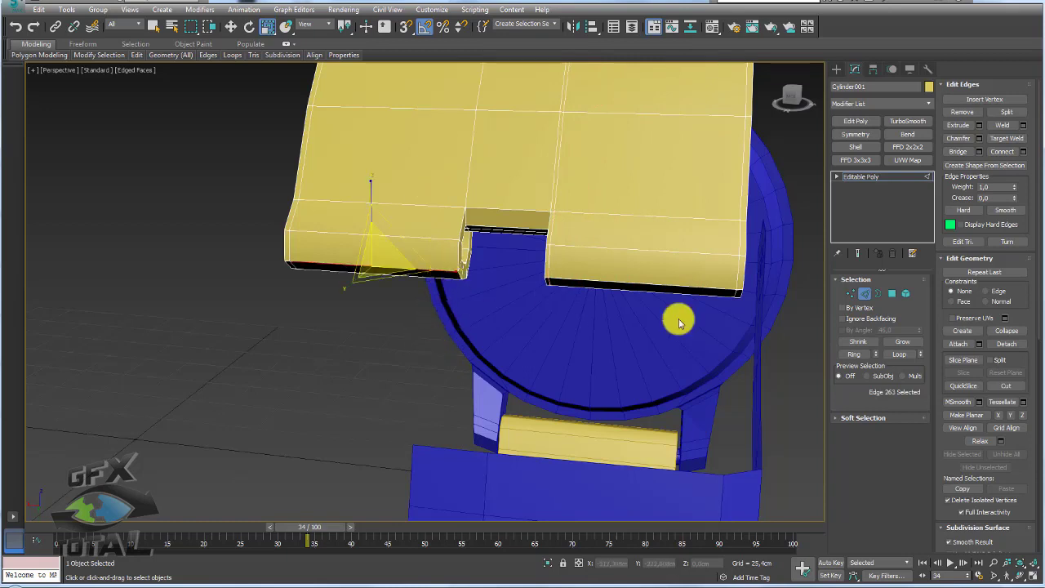
{"action": "left_click", "coordinate": [854, 353]}
{"action": "left_click", "coordinate": [1017, 153]}
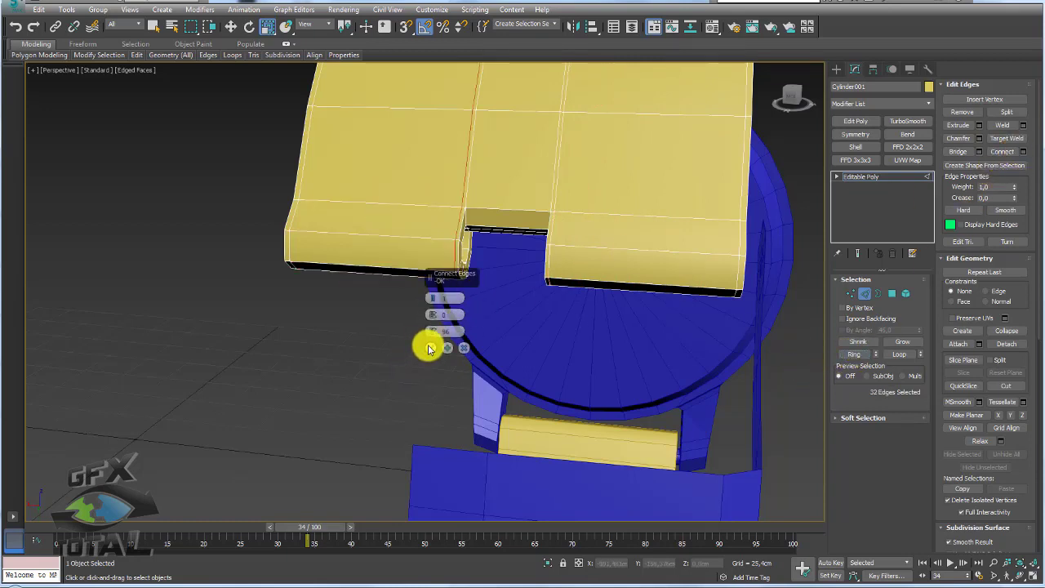
{"action": "left_click", "coordinate": [430, 348]}
Step: Connect two spread-apart edge loops across the 30-edge middle ring, then exit Edge mode
{"action": "left_click", "coordinate": [511, 212]}
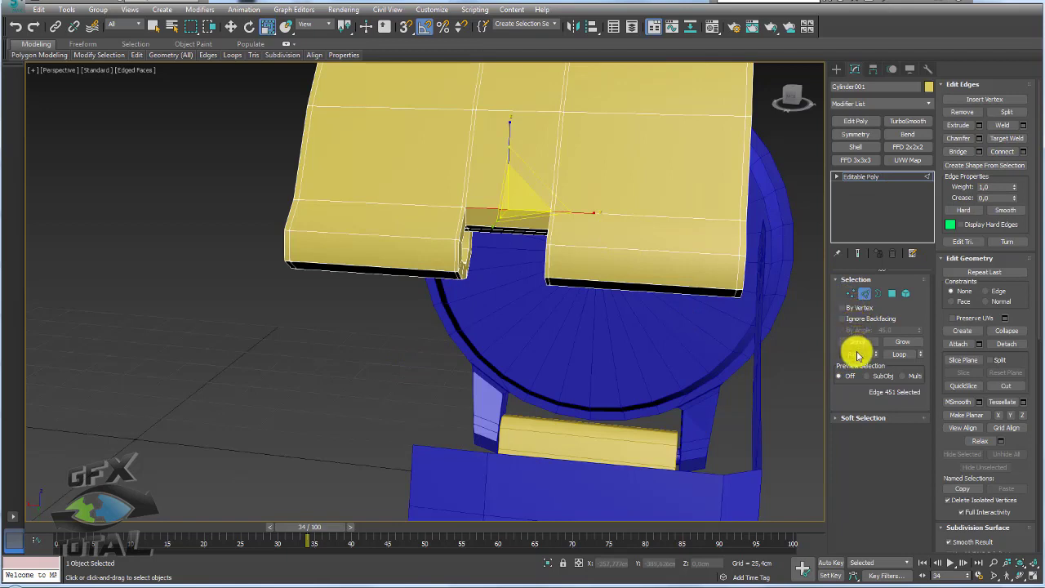
{"action": "left_click", "coordinate": [855, 354]}
{"action": "left_click", "coordinate": [1003, 156]}
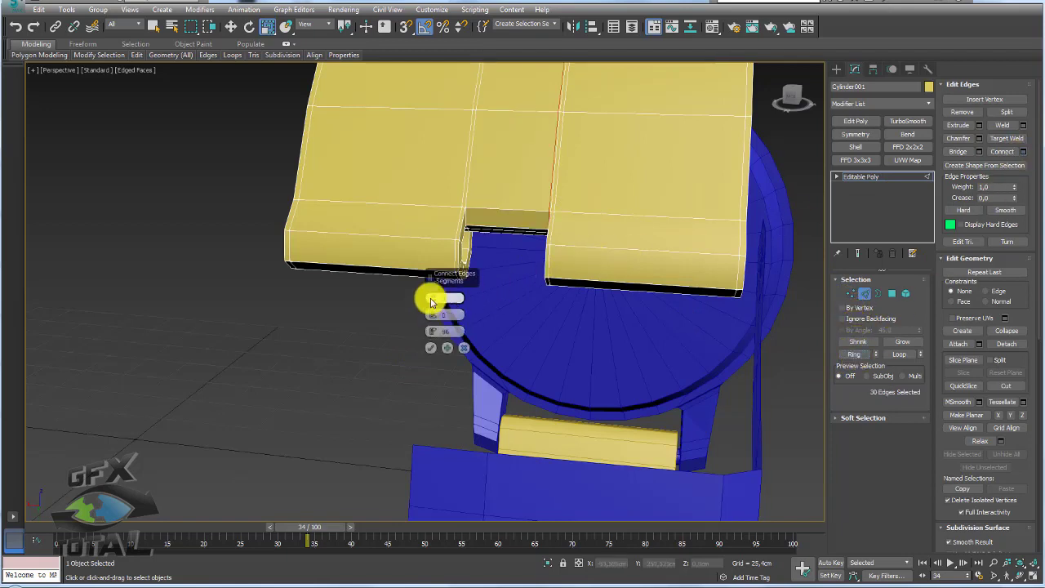
{"action": "left_click_drag", "start_coordinate": [433, 333], "coordinate": [442, 103]}
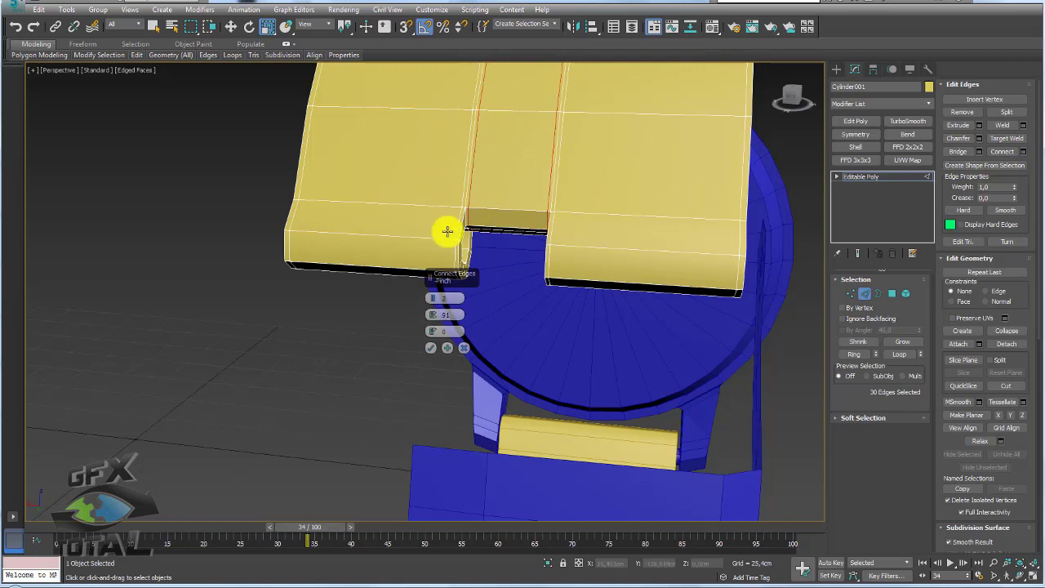
{"action": "left_click", "coordinate": [434, 346]}
{"action": "left_click", "coordinate": [870, 178]}
Step: Apply TurboSmooth to the yellow strap and orbit around it without edged faces
{"action": "left_click", "coordinate": [905, 122]}
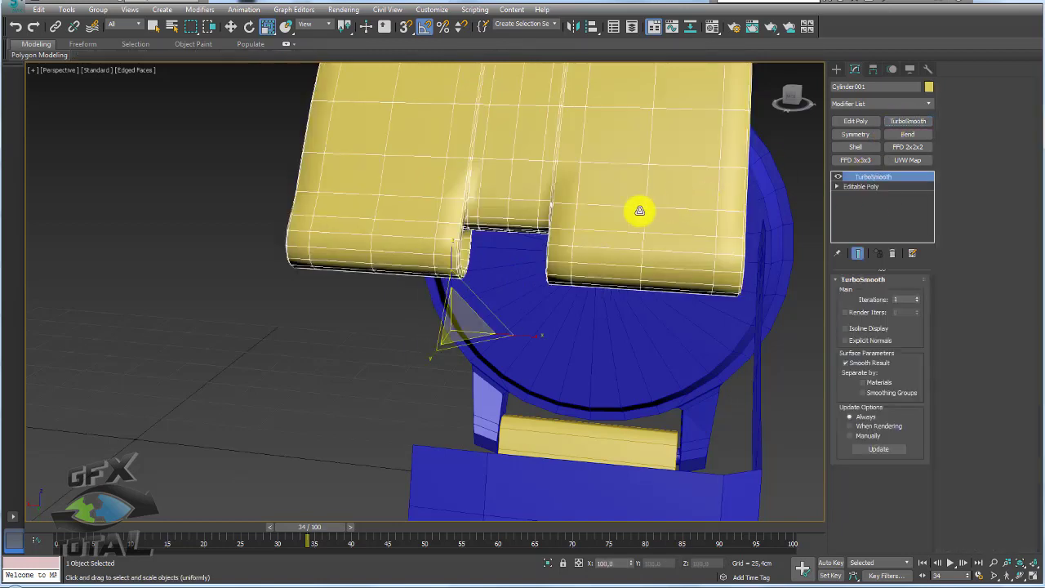
{"action": "middle_click_drag", "start_coordinate": [534, 235], "coordinate": [508, 231], "text": "alt"}
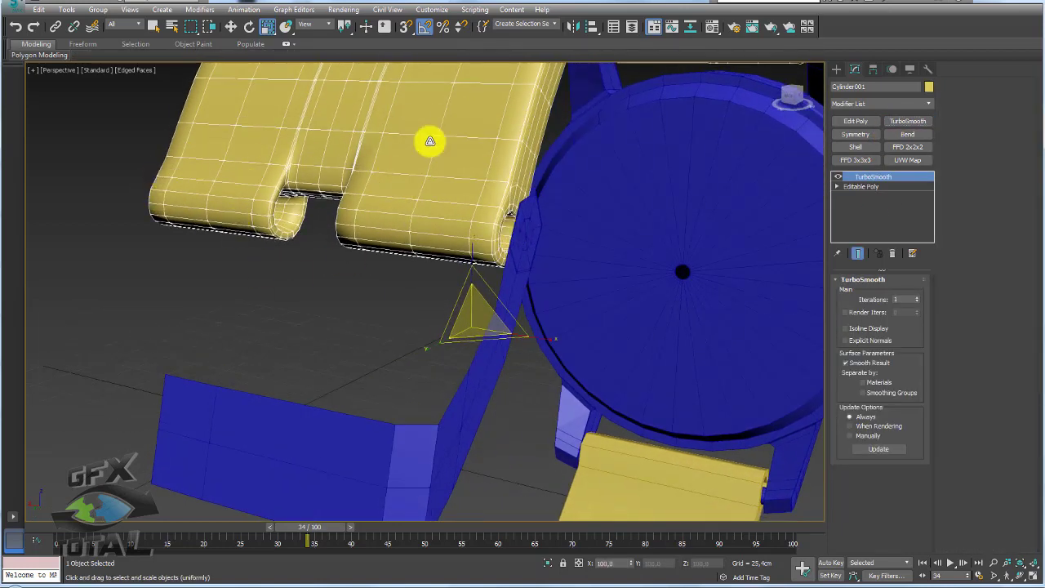
{"action": "mouse_move", "coordinate": [431, 141]}
{"action": "middle_mouse_down", "text": "alt"}
{"action": "mouse_move", "coordinate": [408, 318]}
{"action": "mouse_move", "coordinate": [292, 300]}
{"action": "mouse_move", "coordinate": [258, 275]}
{"action": "mouse_move", "coordinate": [367, 299]}
{"action": "mouse_move", "coordinate": [433, 289]}
{"action": "mouse_move", "coordinate": [498, 309]}
{"action": "mouse_move", "coordinate": [424, 286]}
{"action": "mouse_move", "coordinate": [425, 195]}
{"action": "middle_mouse_up", "text": "alt"}
{"action": "key", "text": "F4"}
{"action": "scroll", "coordinate": [430, 268], "scroll_direction": "down", "scroll_amount": 5}
{"action": "scroll", "coordinate": [441, 272], "scroll_direction": "up", "scroll_amount": 2}
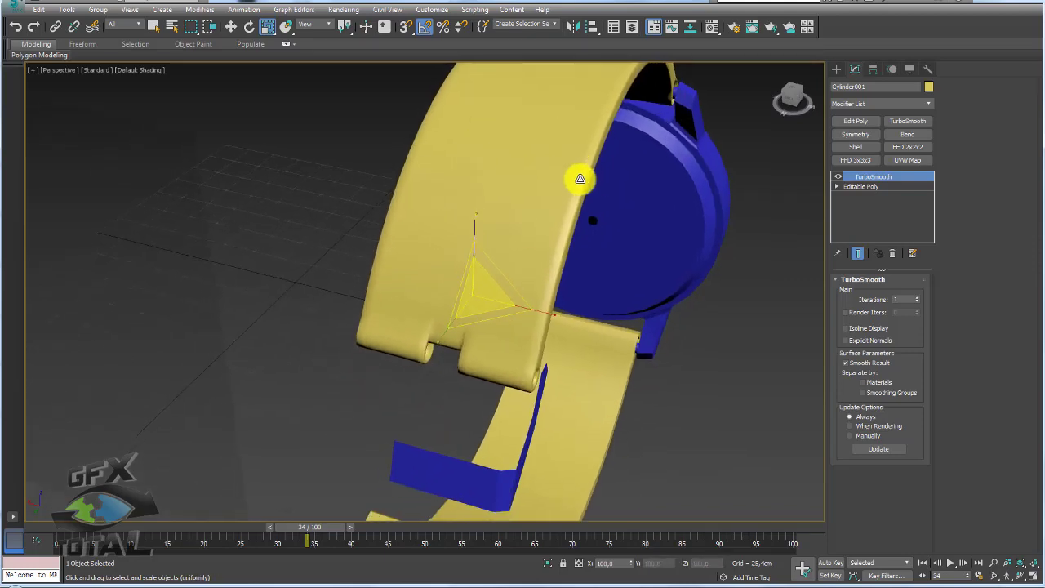
Step: Check the strap in wireframe, restore edged faces, and select the blue Plane002
{"action": "key", "text": "F3"}
{"action": "key", "text": "F4"}
{"action": "mouse_move", "coordinate": [554, 248]}
{"action": "middle_mouse_down", "text": "alt"}
{"action": "mouse_move", "coordinate": [509, 287]}
{"action": "mouse_move", "coordinate": [489, 328]}
{"action": "middle_mouse_up", "text": "alt"}
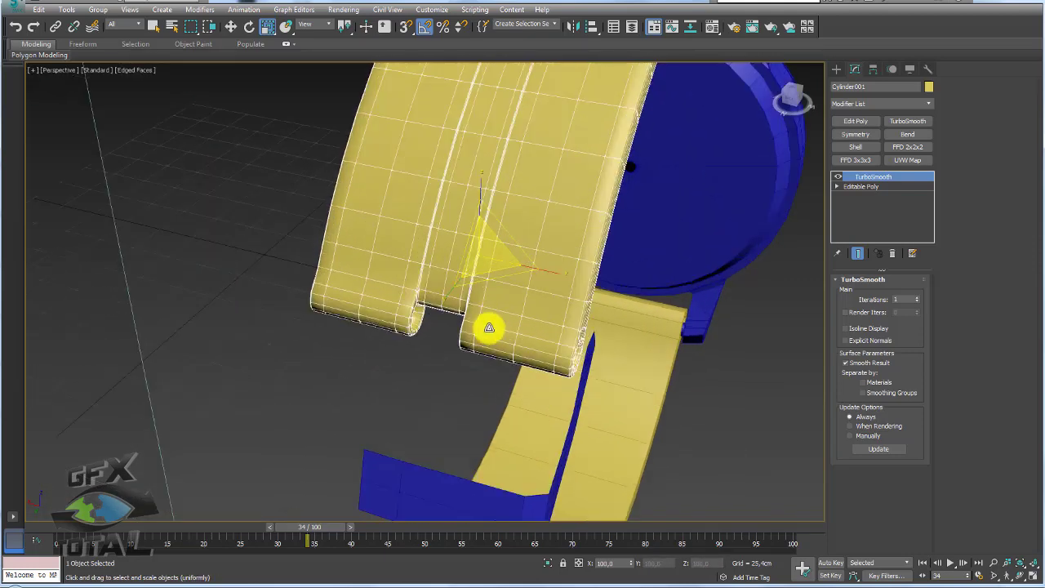
{"action": "left_click", "coordinate": [577, 408]}
Step: Add a Symmetry modifier to Plane002 with the mirror axis set to Z
{"action": "middle_click_drag", "start_coordinate": [599, 368], "coordinate": [669, 351], "text": "alt"}
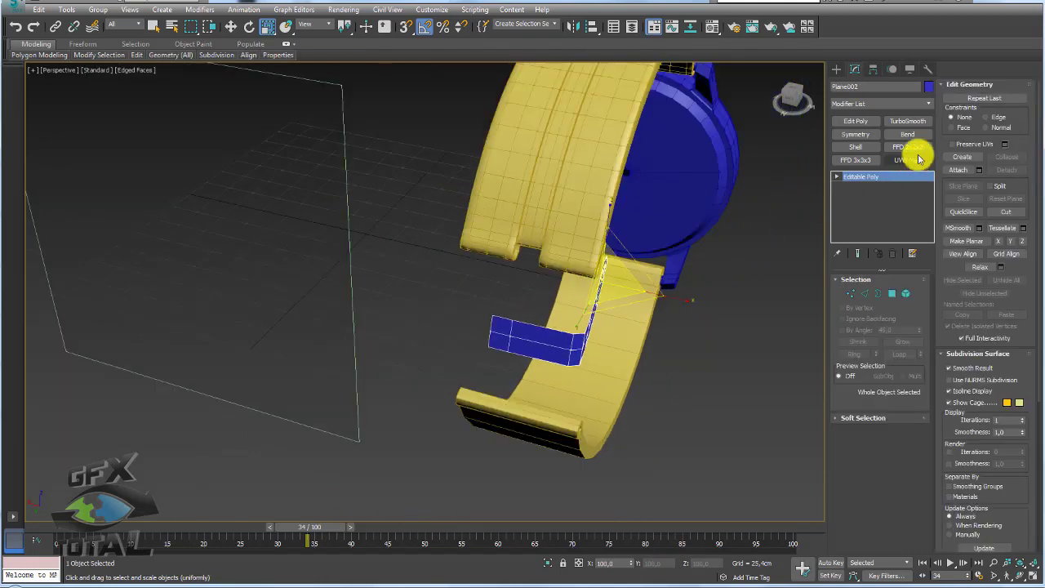
{"action": "left_click", "coordinate": [855, 134]}
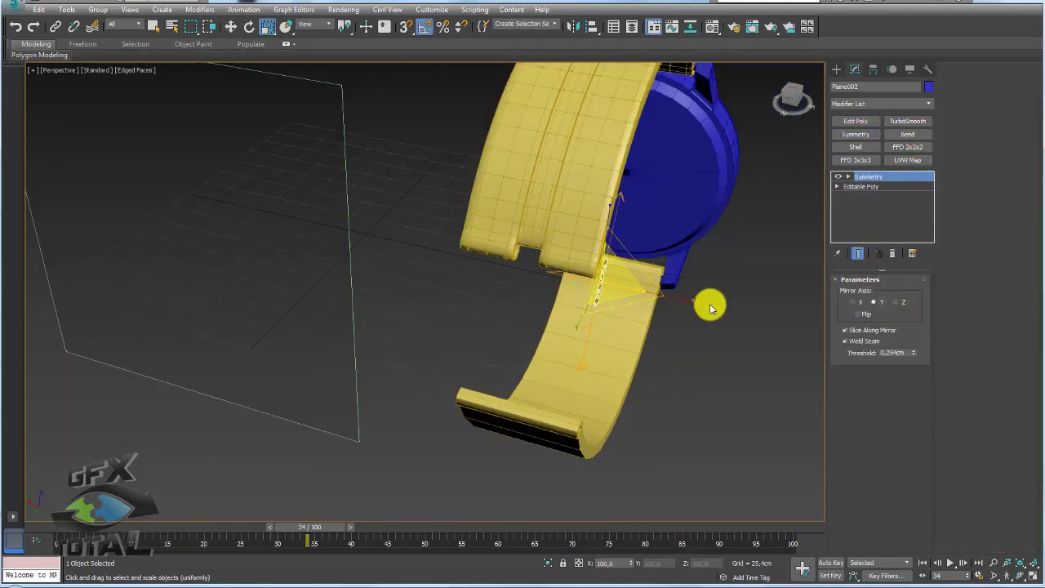
{"action": "middle_click_drag", "start_coordinate": [709, 308], "coordinate": [688, 296], "text": "alt"}
{"action": "left_click", "coordinate": [851, 302]}
{"action": "mouse_move", "coordinate": [788, 321]}
{"action": "middle_mouse_down", "text": "alt"}
{"action": "mouse_move", "coordinate": [735, 305]}
{"action": "mouse_move", "coordinate": [735, 284]}
{"action": "middle_mouse_up", "text": "alt"}
{"action": "left_click", "coordinate": [881, 304]}
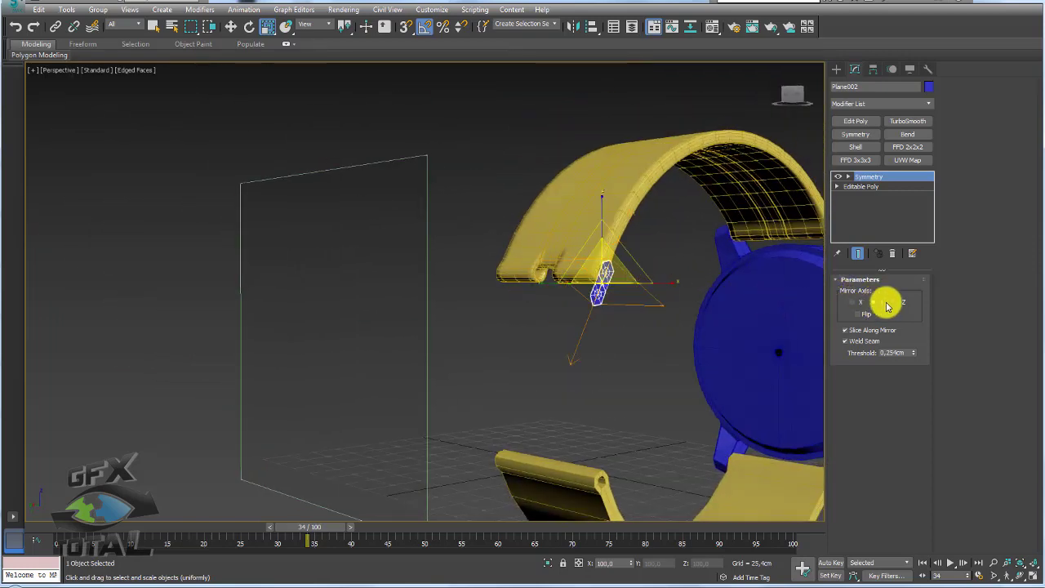
{"action": "left_click", "coordinate": [898, 304]}
{"action": "mouse_move", "coordinate": [697, 313]}
{"action": "middle_mouse_down", "text": "alt"}
{"action": "mouse_move", "coordinate": [717, 315]}
{"action": "mouse_move", "coordinate": [879, 207]}
{"action": "middle_mouse_up", "text": "alt"}
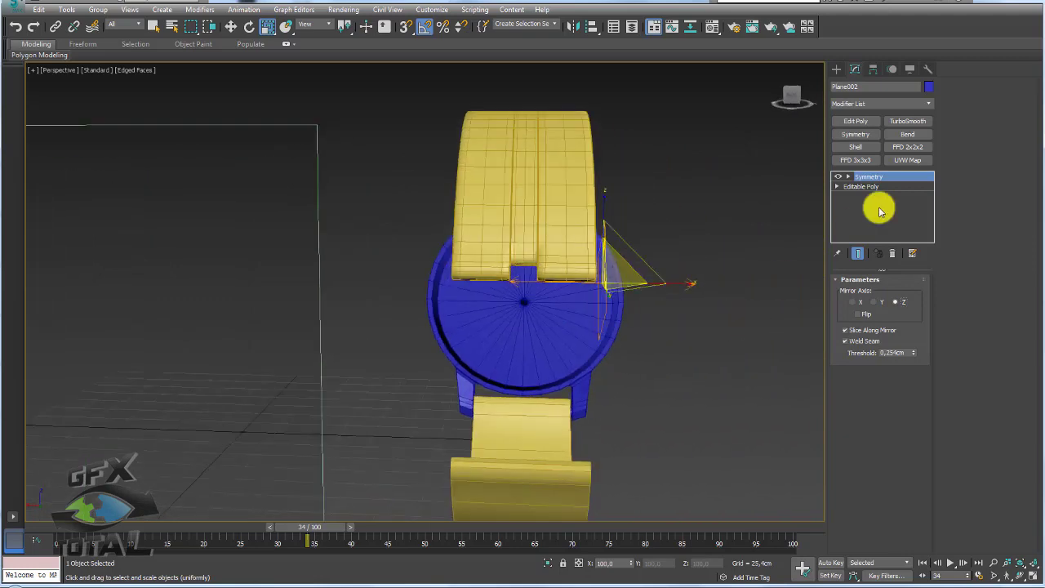
Step: Move the mirror plane to close the buckle loop, then add a Shell modifier
{"action": "key", "text": "w"}
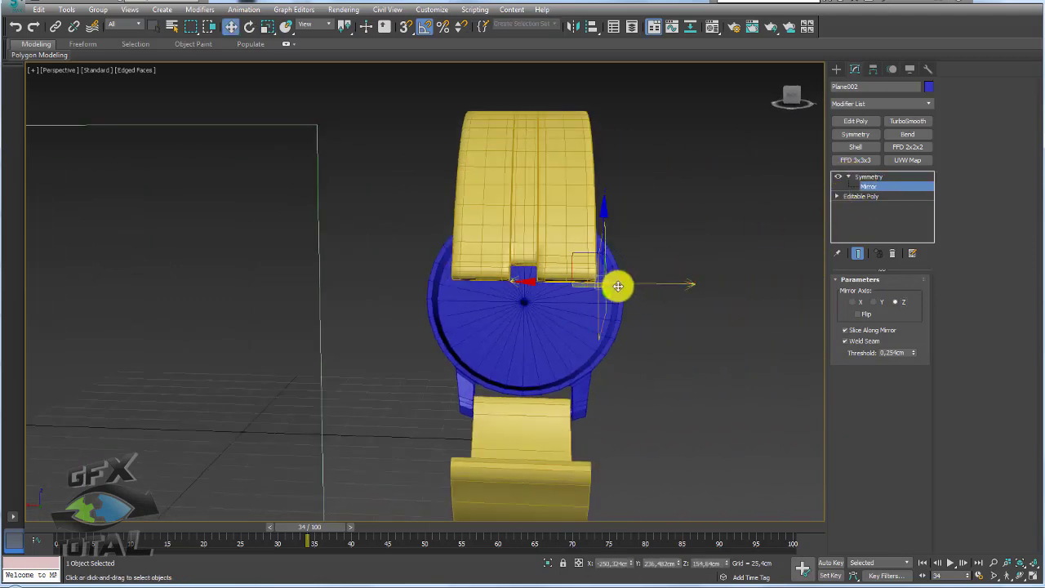
{"action": "left_click_drag", "start_coordinate": [571, 284], "coordinate": [485, 285]}
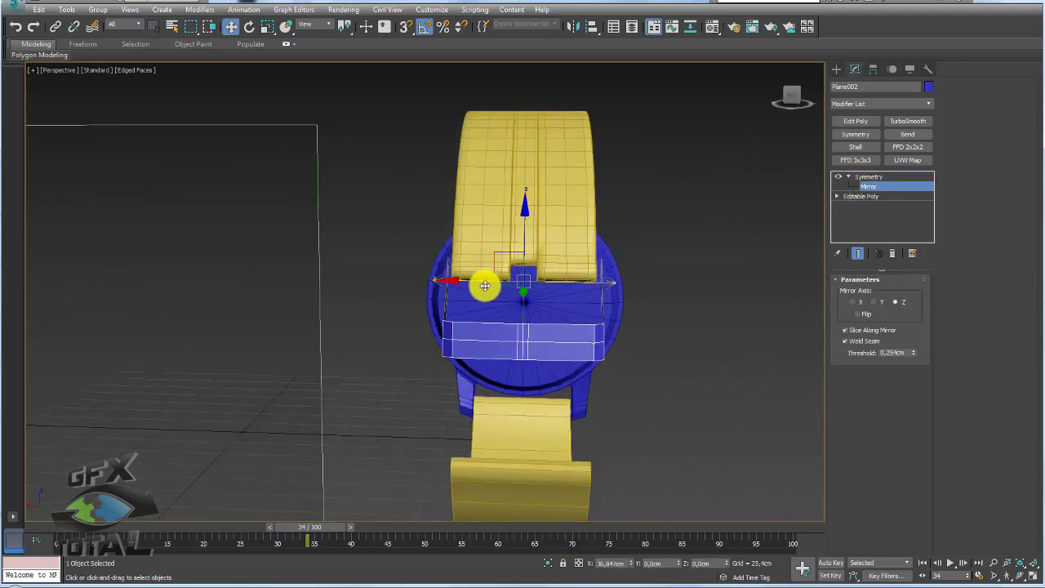
{"action": "mouse_move", "coordinate": [483, 285]}
{"action": "middle_mouse_down", "text": "alt"}
{"action": "mouse_move", "coordinate": [506, 299]}
{"action": "mouse_move", "coordinate": [517, 333]}
{"action": "mouse_move", "coordinate": [474, 289]}
{"action": "middle_mouse_up", "text": "alt"}
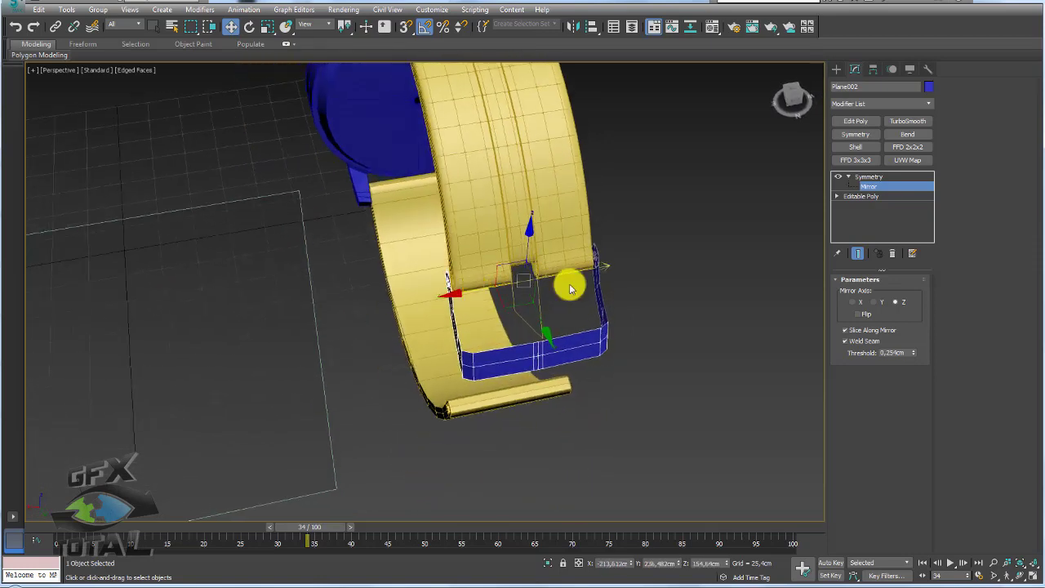
{"action": "middle_click_drag", "start_coordinate": [626, 266], "coordinate": [780, 223], "text": "alt"}
{"action": "left_click", "coordinate": [868, 176]}
{"action": "scroll", "coordinate": [550, 302], "scroll_direction": "up", "scroll_amount": 3}
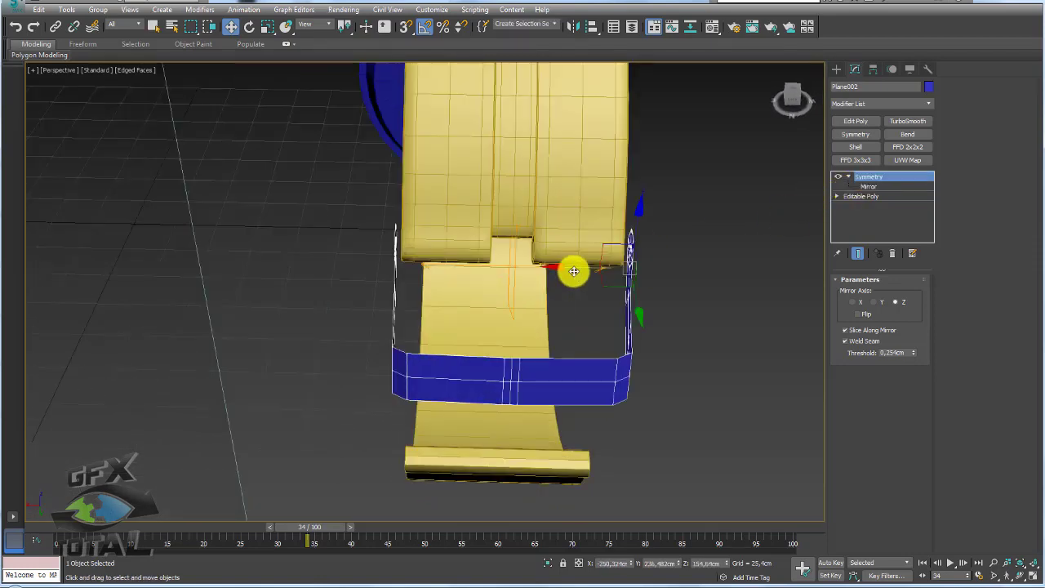
{"action": "left_click_drag", "start_coordinate": [574, 271], "coordinate": [573, 267]}
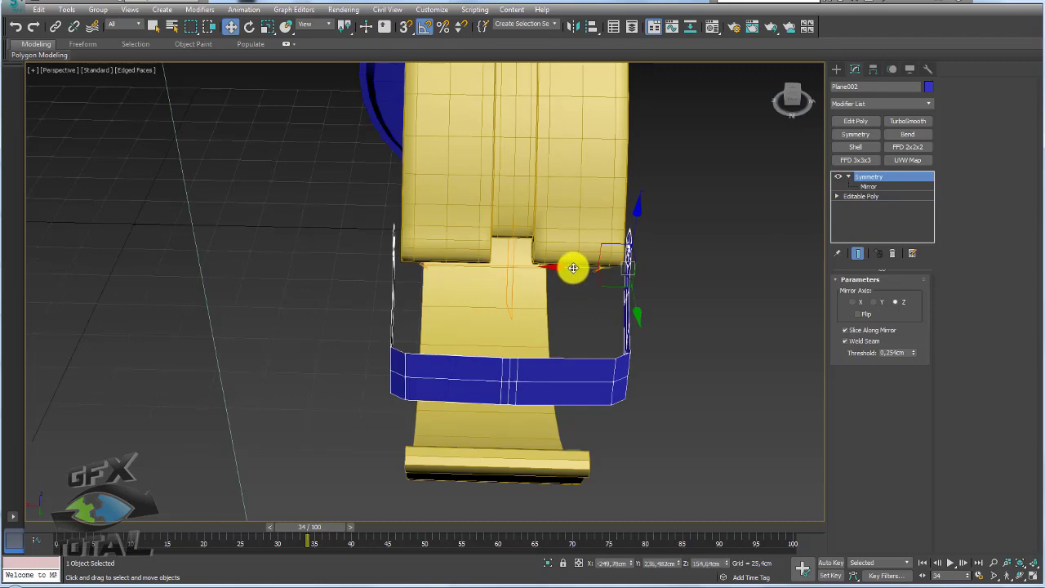
{"action": "middle_click_drag", "start_coordinate": [573, 268], "coordinate": [677, 256], "text": "alt"}
{"action": "left_click", "coordinate": [855, 147]}
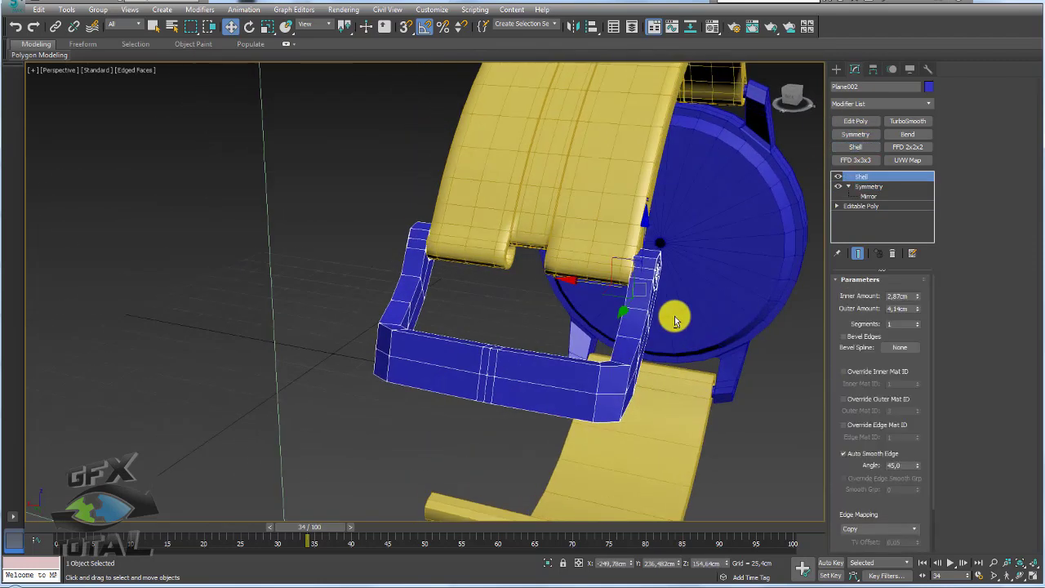
Step: Set the Shell outer amount to 0 and inner amount to 1.372cm, then inspect the band
{"action": "middle_click_drag", "start_coordinate": [675, 316], "coordinate": [703, 315], "text": "alt"}
{"action": "right_click", "coordinate": [919, 309]}
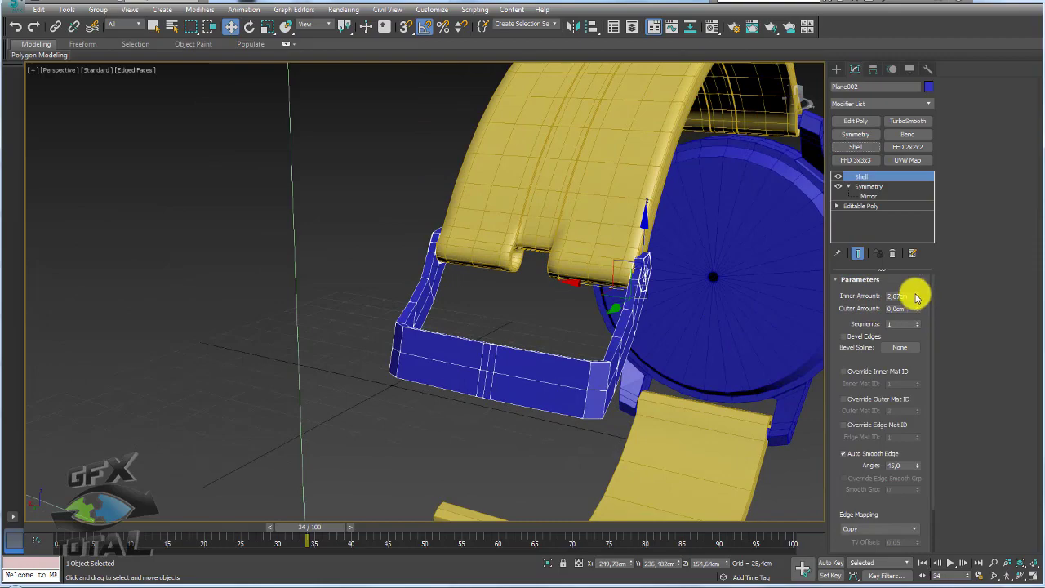
{"action": "left_click_drag", "start_coordinate": [916, 297], "coordinate": [916, 278]}
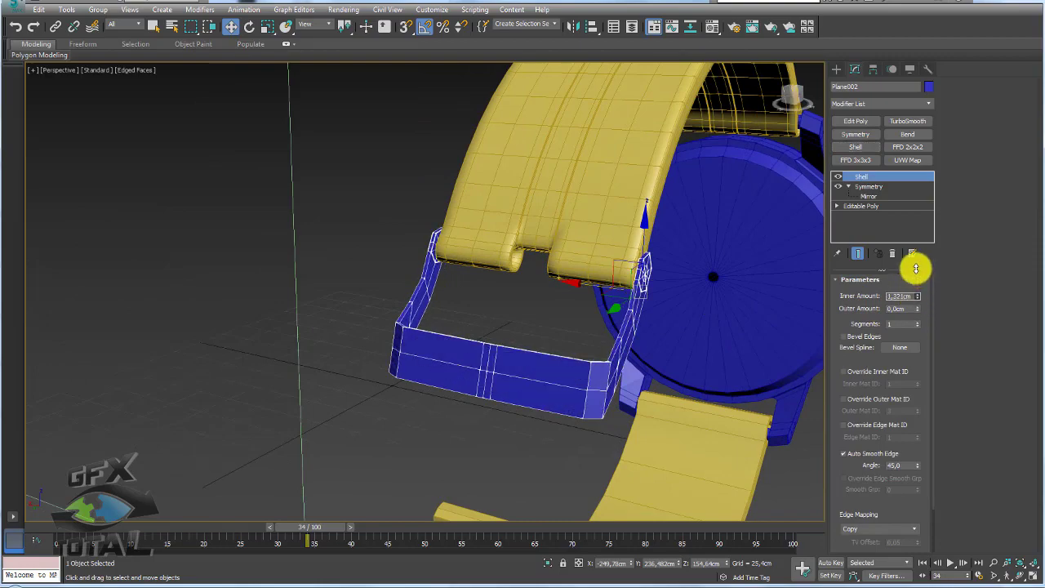
{"action": "mouse_move", "coordinate": [642, 283]}
{"action": "middle_mouse_down", "text": "alt"}
{"action": "mouse_move", "coordinate": [674, 299]}
{"action": "mouse_move", "coordinate": [678, 252]}
{"action": "mouse_move", "coordinate": [596, 310]}
{"action": "middle_mouse_up", "text": "alt"}
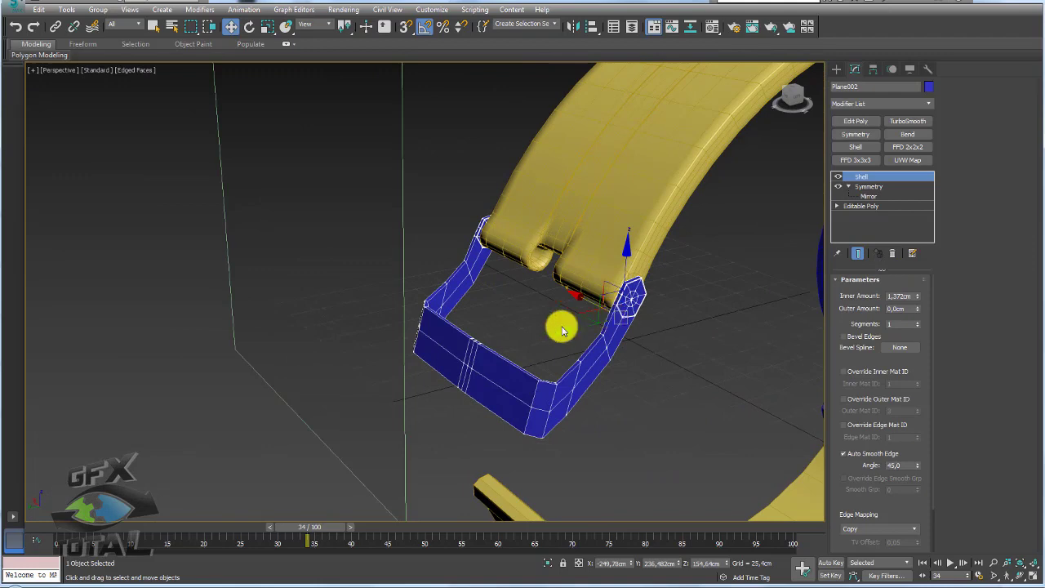
{"action": "middle_click_drag", "start_coordinate": [462, 346], "coordinate": [525, 350], "text": "alt"}
{"action": "scroll", "coordinate": [539, 269], "scroll_direction": "up", "scroll_amount": 3}
{"action": "middle_click_drag", "start_coordinate": [538, 268], "coordinate": [490, 306], "text": "alt"}
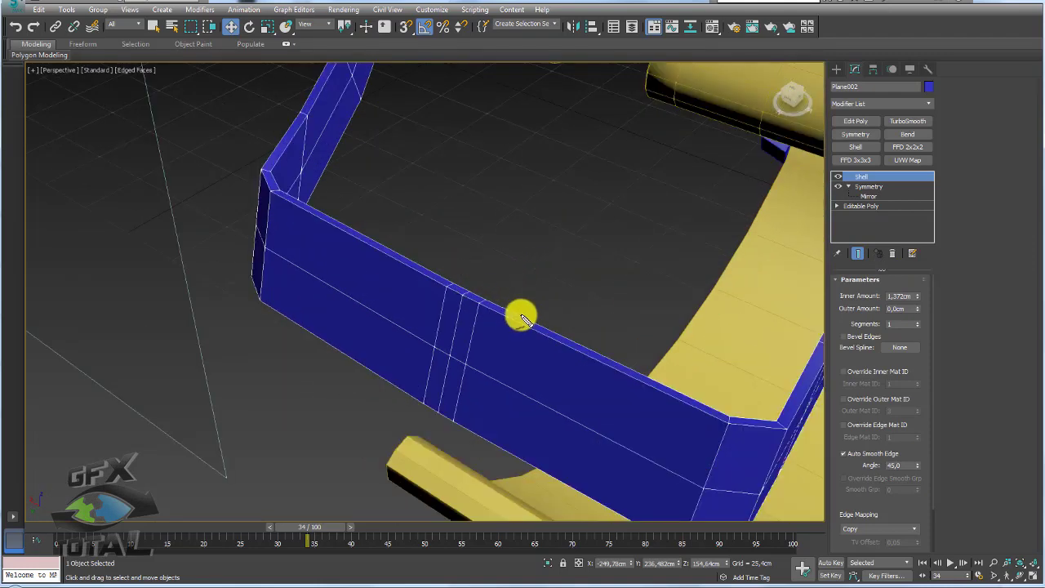
Step: Sketch annotation lines on the buckle edge and orbit over to the yellow strap
{"action": "mouse_move", "coordinate": [523, 323]}
{"action": "left_mouse_down"}
{"action": "mouse_move", "coordinate": [467, 275]}
{"action": "mouse_move", "coordinate": [433, 282]}
{"action": "left_mouse_up"}
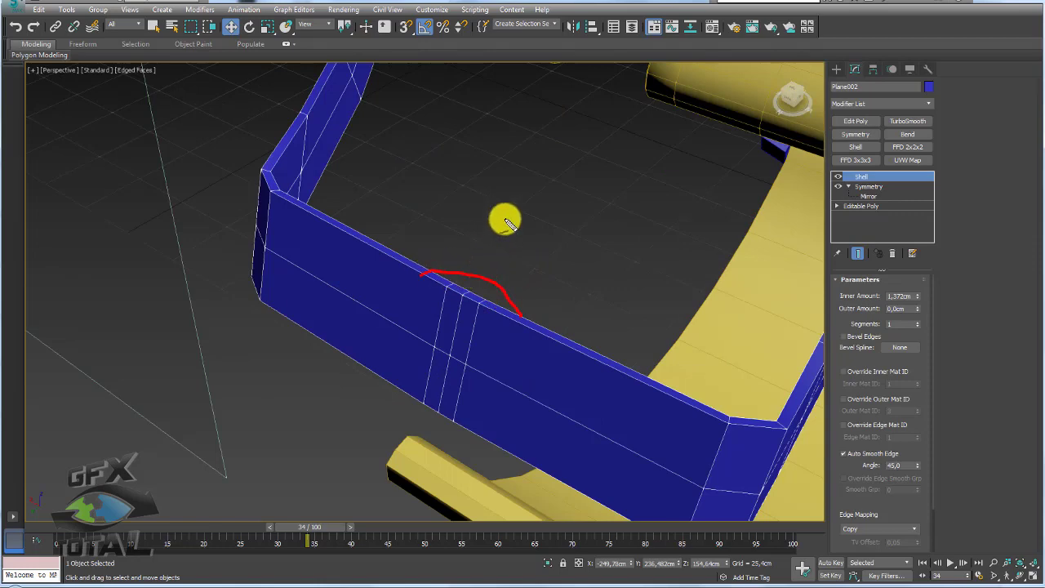
{"action": "left_click_drag", "start_coordinate": [563, 67], "coordinate": [460, 291]}
{"action": "left_click_drag", "start_coordinate": [628, 134], "coordinate": [515, 299]}
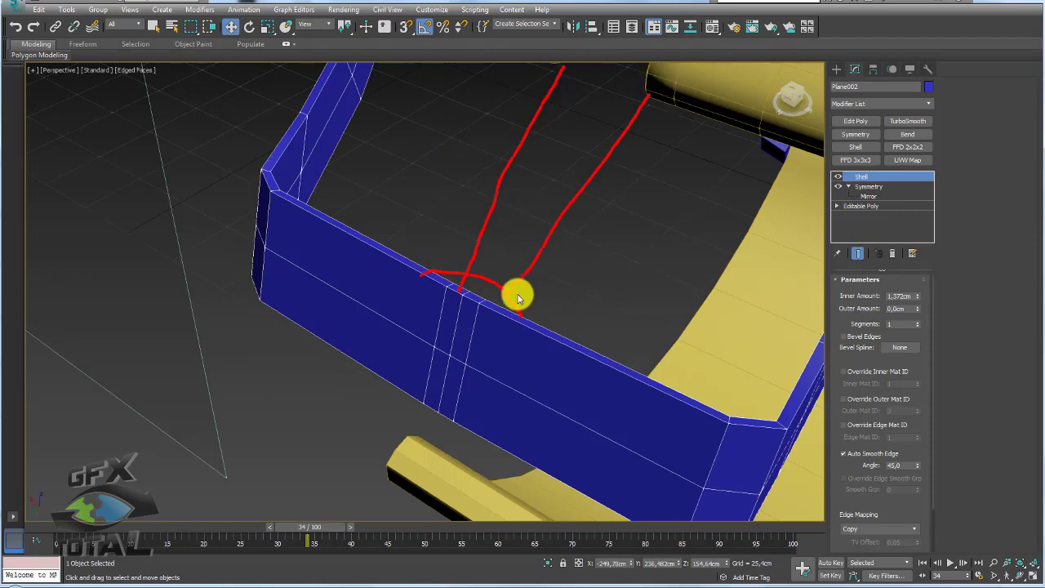
{"action": "scroll", "coordinate": [514, 304], "scroll_direction": "down", "scroll_amount": 5}
{"action": "middle_click_drag", "start_coordinate": [513, 308], "coordinate": [529, 320], "text": "alt"}
{"action": "scroll", "coordinate": [530, 319], "scroll_direction": "up", "scroll_amount": 5}
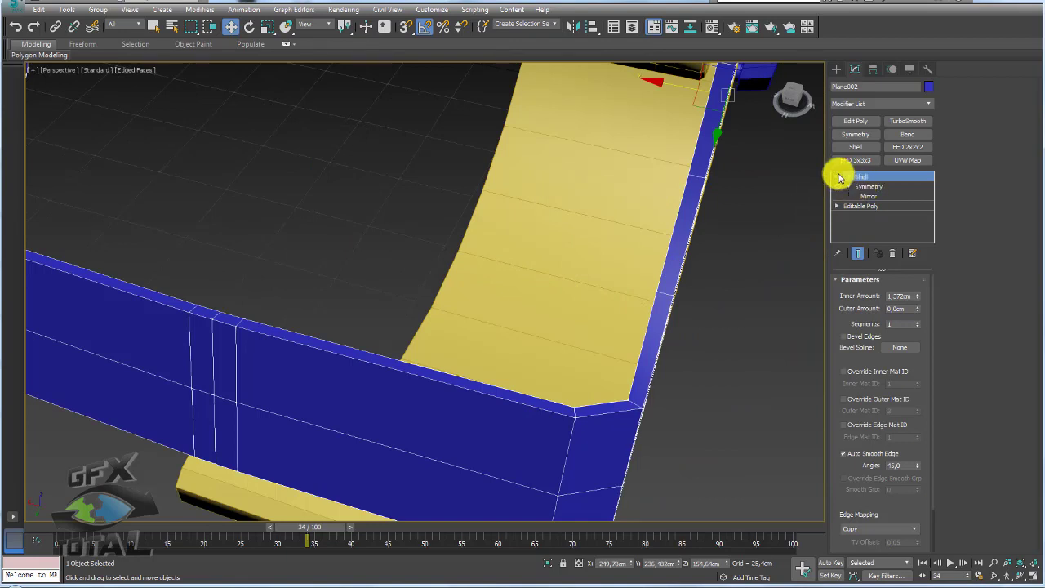
Step: With Show End Result on, shift the buckle front's vertex columns toward the centre, then return to Shell
{"action": "left_click", "coordinate": [842, 204]}
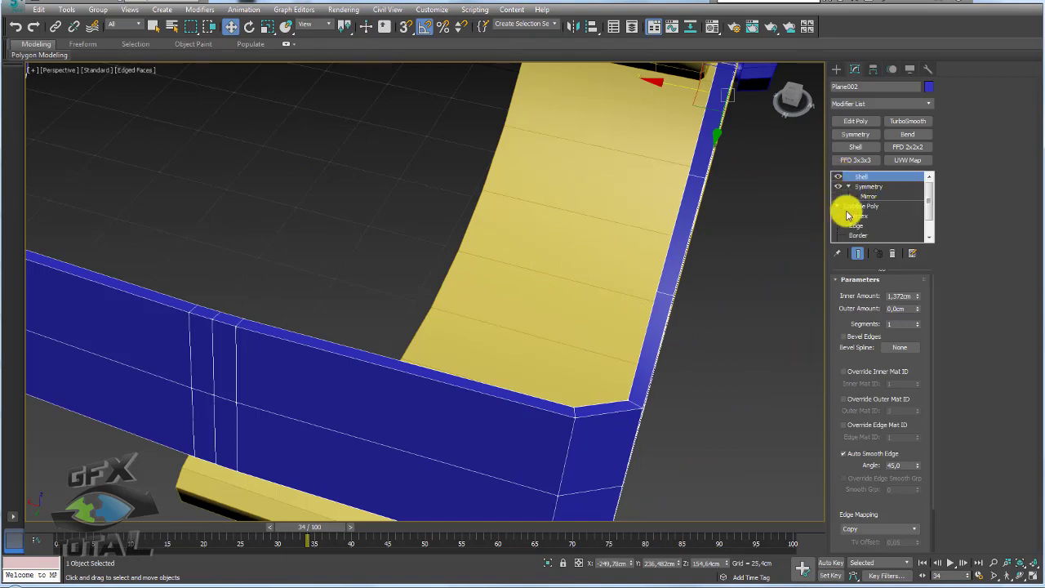
{"action": "left_click", "coordinate": [857, 216]}
{"action": "middle_click_drag", "start_coordinate": [565, 275], "coordinate": [380, 275], "text": "alt"}
{"action": "scroll", "coordinate": [397, 288], "scroll_direction": "down", "scroll_amount": 3}
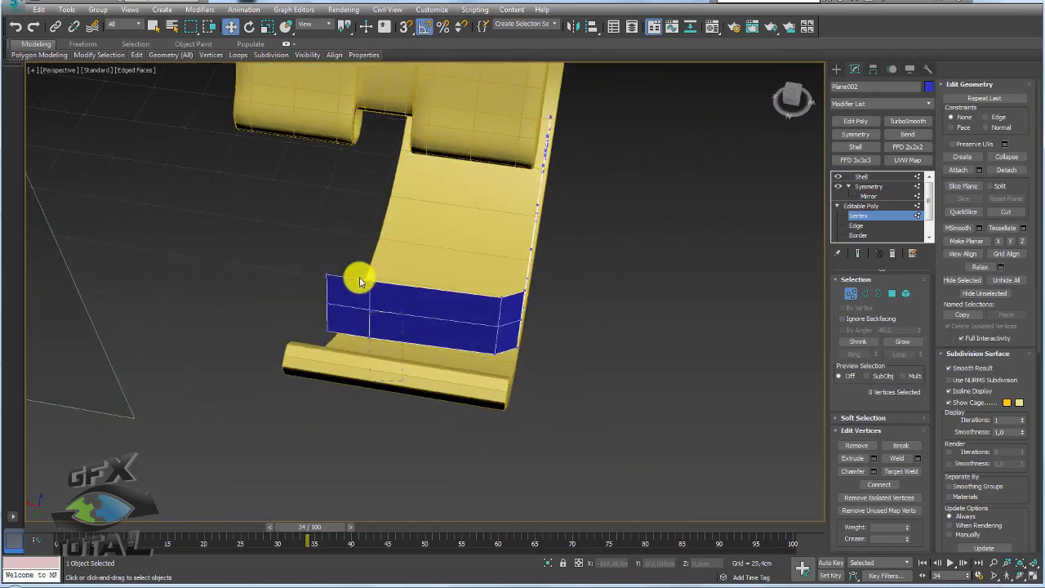
{"action": "left_click_drag", "start_coordinate": [359, 281], "coordinate": [375, 305]}
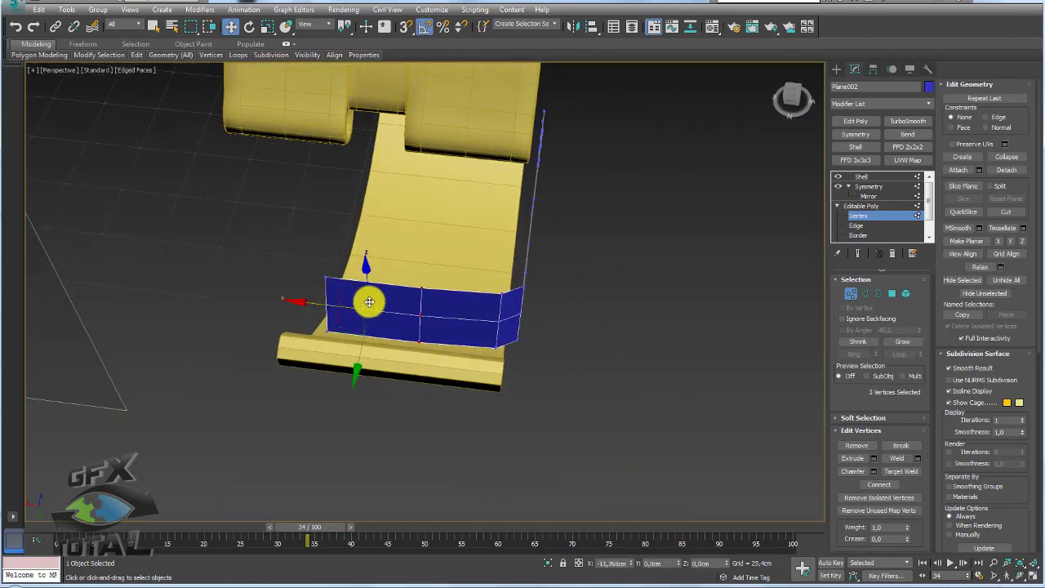
{"action": "left_click", "coordinate": [872, 212]}
{"action": "left_click", "coordinate": [857, 255]}
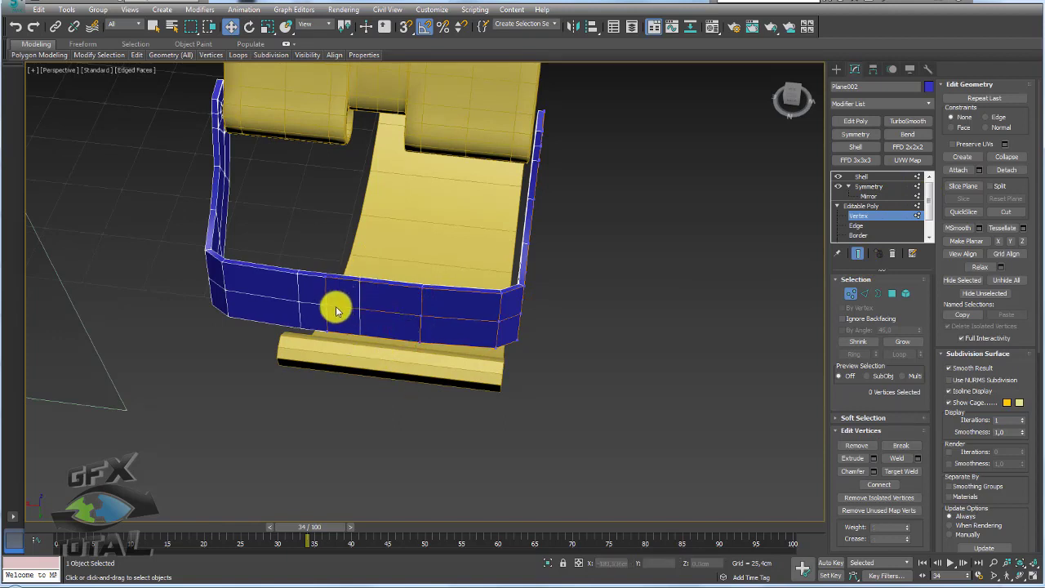
{"action": "mouse_move", "coordinate": [367, 346]}
{"action": "left_mouse_down"}
{"action": "mouse_move", "coordinate": [313, 280]}
{"action": "mouse_move", "coordinate": [294, 299]}
{"action": "mouse_move", "coordinate": [341, 299]}
{"action": "mouse_move", "coordinate": [350, 310]}
{"action": "left_mouse_up"}
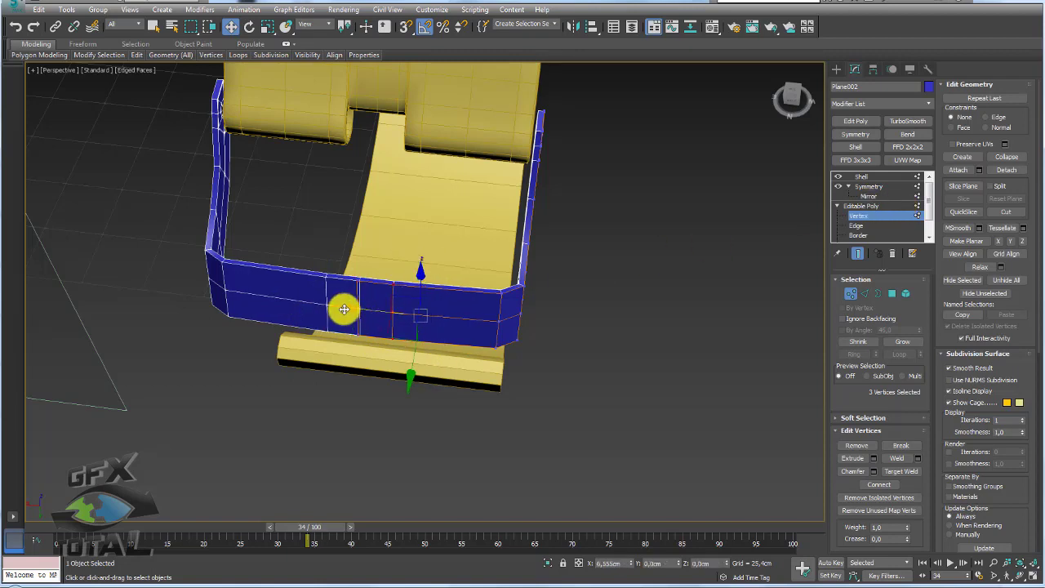
{"action": "left_click", "coordinate": [858, 214]}
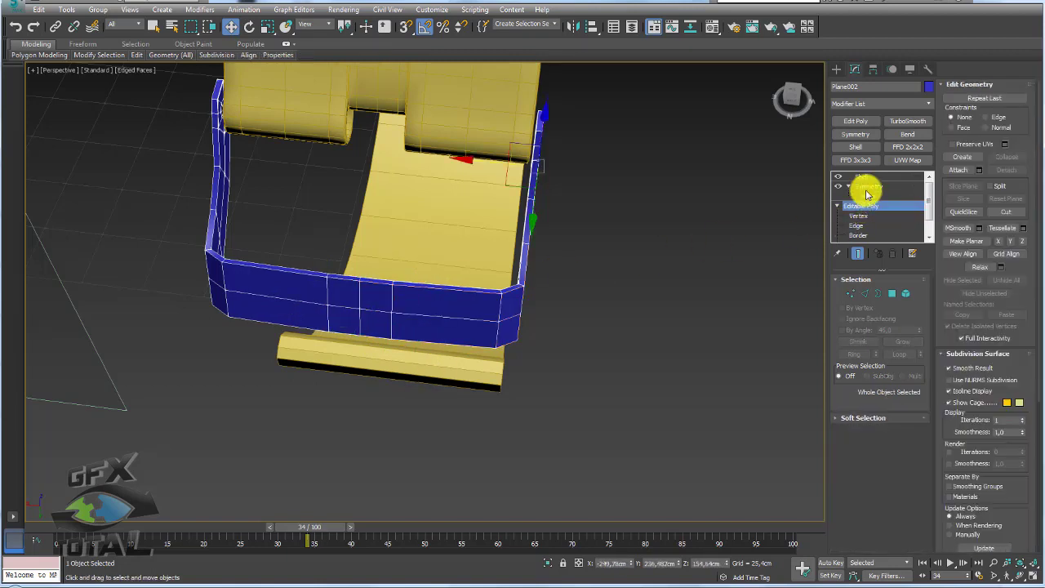
{"action": "left_click", "coordinate": [862, 176]}
{"action": "mouse_move", "coordinate": [538, 284]}
{"action": "middle_mouse_down", "text": "alt"}
{"action": "mouse_move", "coordinate": [450, 286]}
{"action": "mouse_move", "coordinate": [443, 264]}
{"action": "mouse_move", "coordinate": [368, 277]}
{"action": "middle_mouse_up", "text": "alt"}
Step: Collapse the buckle to an editable poly and chamfer the selected buckle edges
{"action": "right_click", "coordinate": [368, 278]}
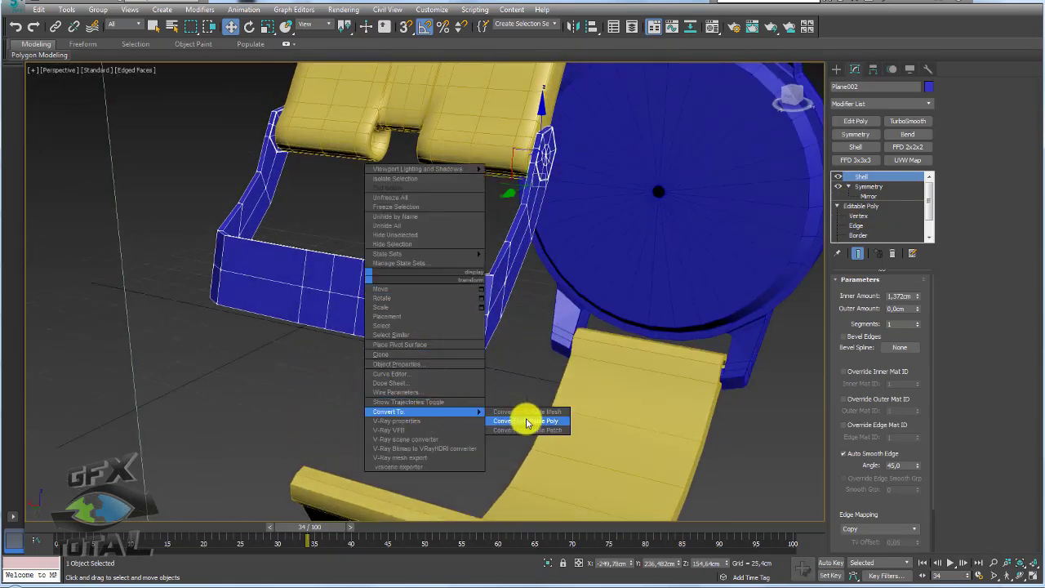
{"action": "left_click", "coordinate": [527, 419]}
{"action": "left_click", "coordinate": [857, 296]}
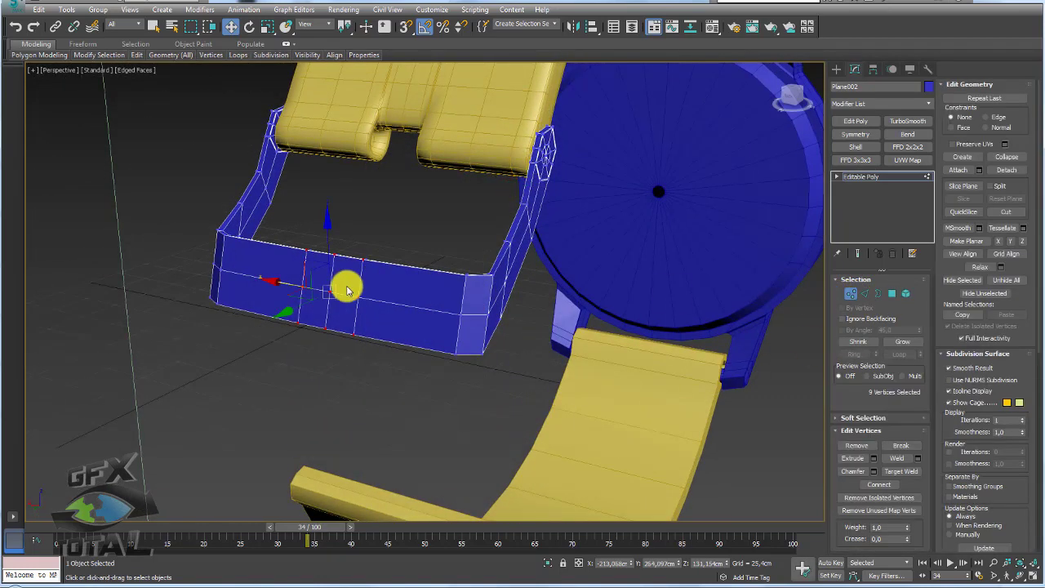
{"action": "scroll", "coordinate": [345, 284], "scroll_direction": "up", "scroll_amount": 4}
{"action": "scroll", "coordinate": [370, 294], "scroll_direction": "up", "scroll_amount": 2}
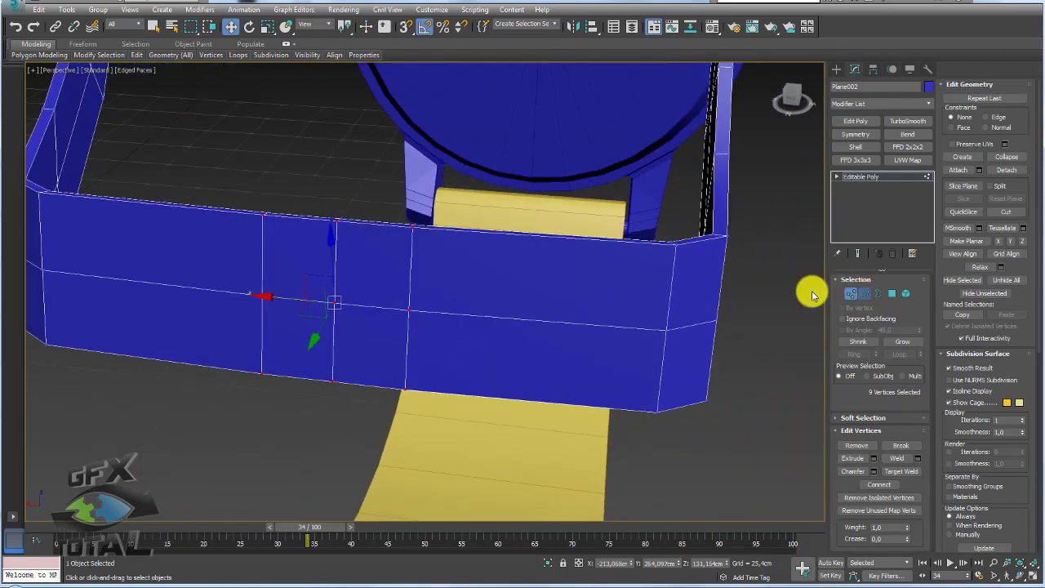
{"action": "key", "text": "2"}
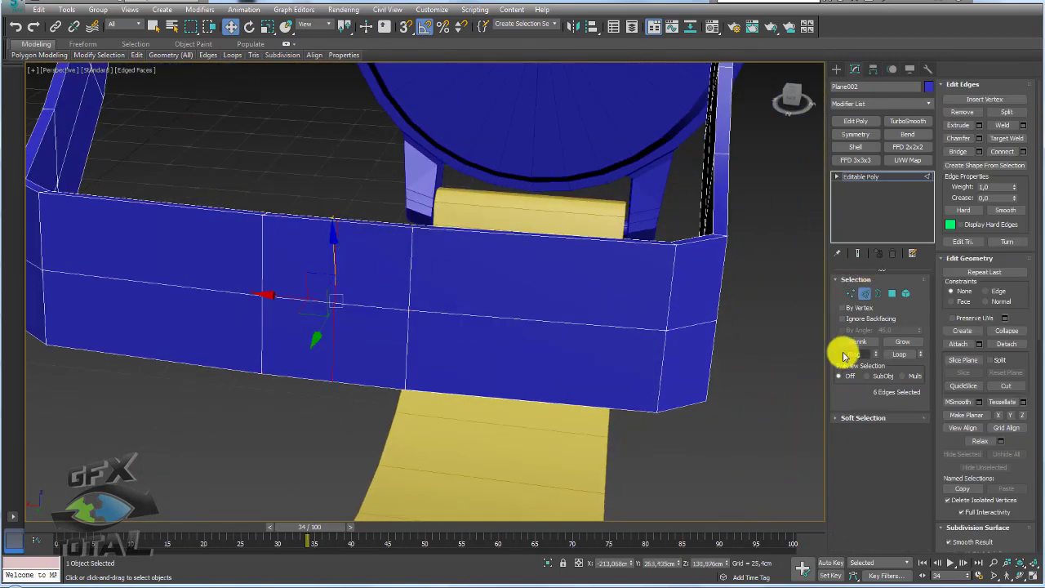
{"action": "left_click", "coordinate": [978, 139]}
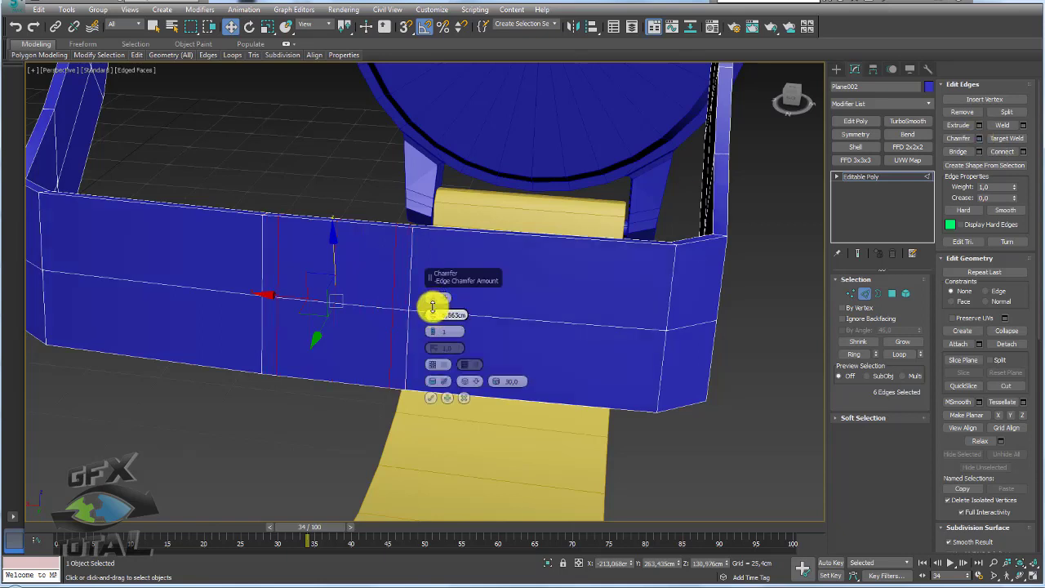
{"action": "left_click", "coordinate": [433, 400]}
Step: Select a polygon on the buckle wall, push it inward, and rotate it
{"action": "left_click", "coordinate": [891, 293]}
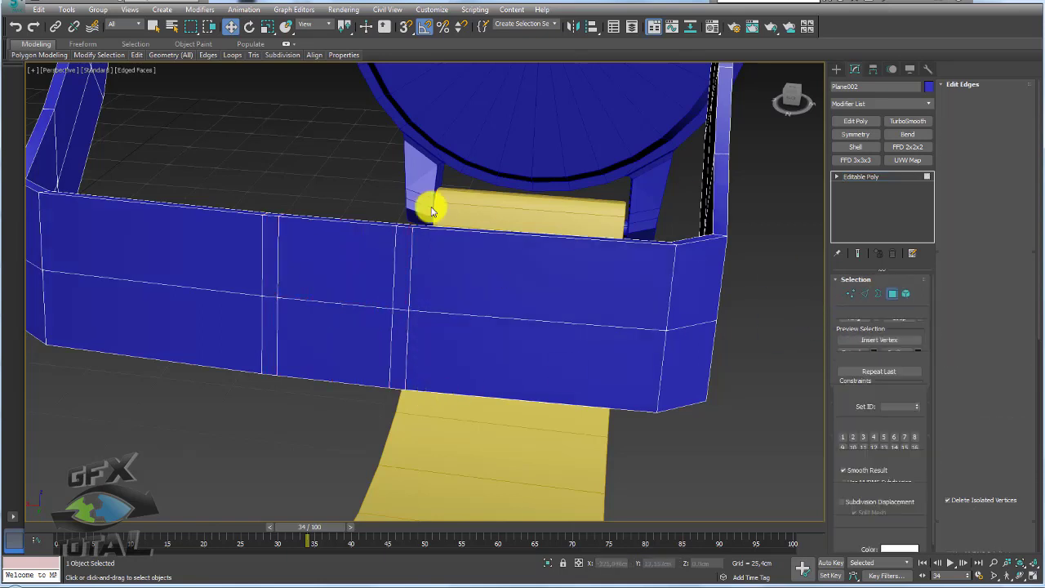
{"action": "left_click", "coordinate": [349, 245]}
{"action": "mouse_move", "coordinate": [349, 245]}
{"action": "middle_mouse_down", "text": "alt"}
{"action": "mouse_move", "coordinate": [370, 259]}
{"action": "mouse_move", "coordinate": [311, 224]}
{"action": "middle_mouse_up", "text": "alt"}
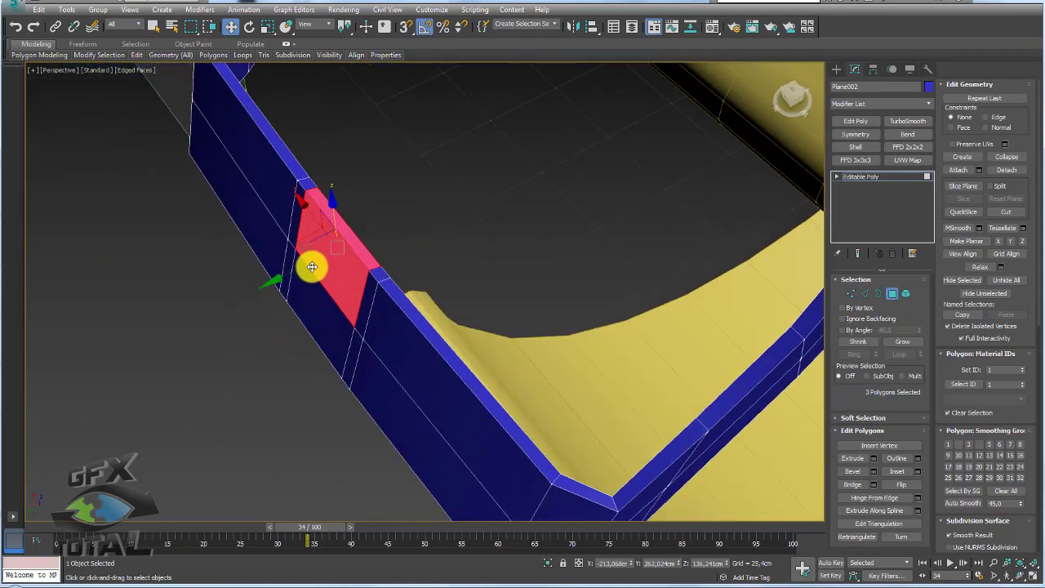
{"action": "mouse_move", "coordinate": [311, 225]}
{"action": "left_mouse_down"}
{"action": "mouse_move", "coordinate": [340, 229]}
{"action": "mouse_move", "coordinate": [348, 196]}
{"action": "left_mouse_up"}
{"action": "key", "text": "e"}
{"action": "key", "text": "w"}
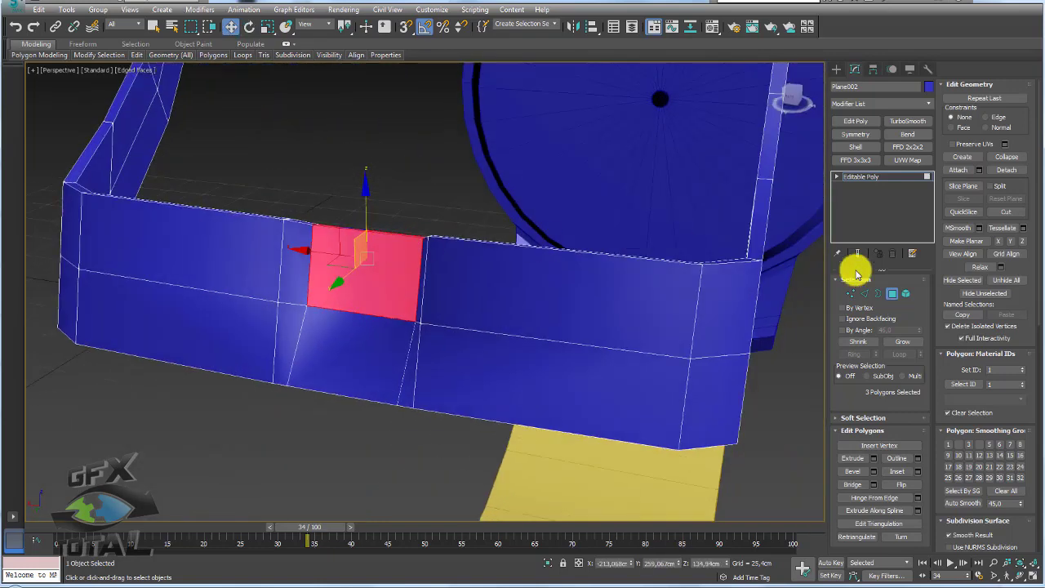
Step: Connect two pinched edge loops across the top and bottom rim edge rings
{"action": "left_click", "coordinate": [864, 302]}
{"action": "left_click", "coordinate": [371, 233]}
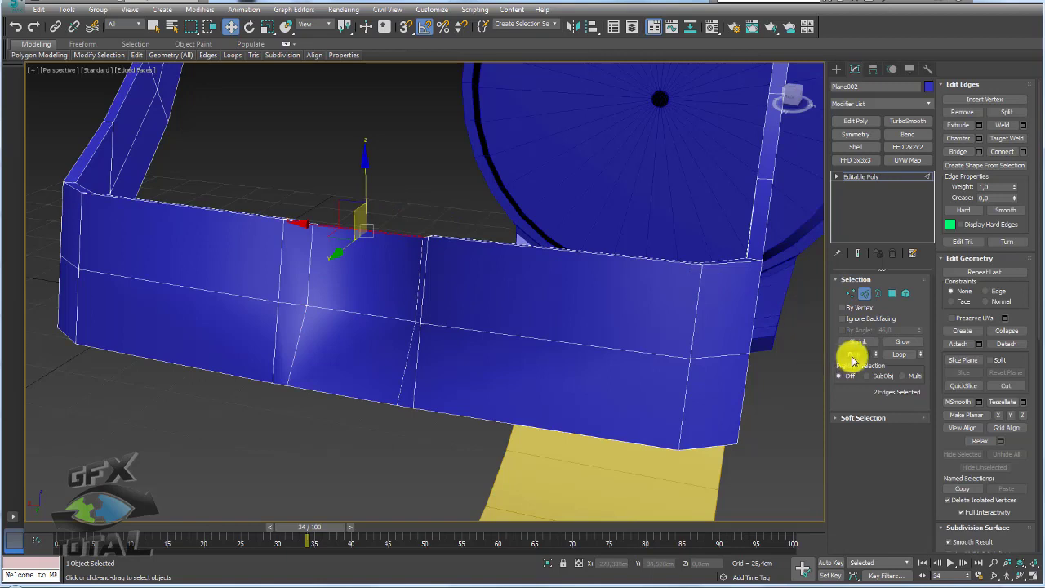
{"action": "left_click", "coordinate": [853, 354]}
{"action": "left_click", "coordinate": [1024, 152]}
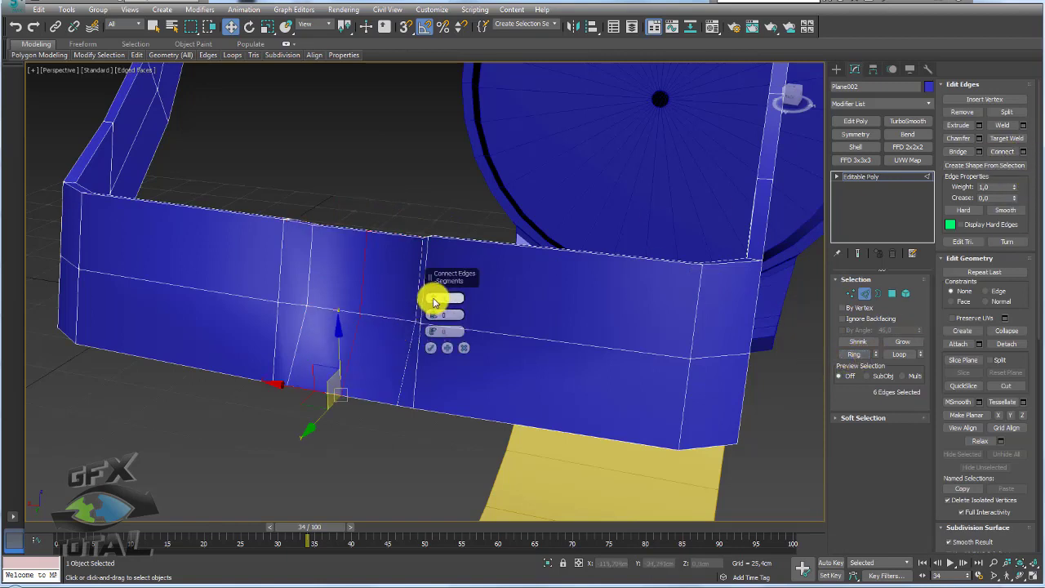
{"action": "left_click_drag", "start_coordinate": [434, 298], "coordinate": [427, 126]}
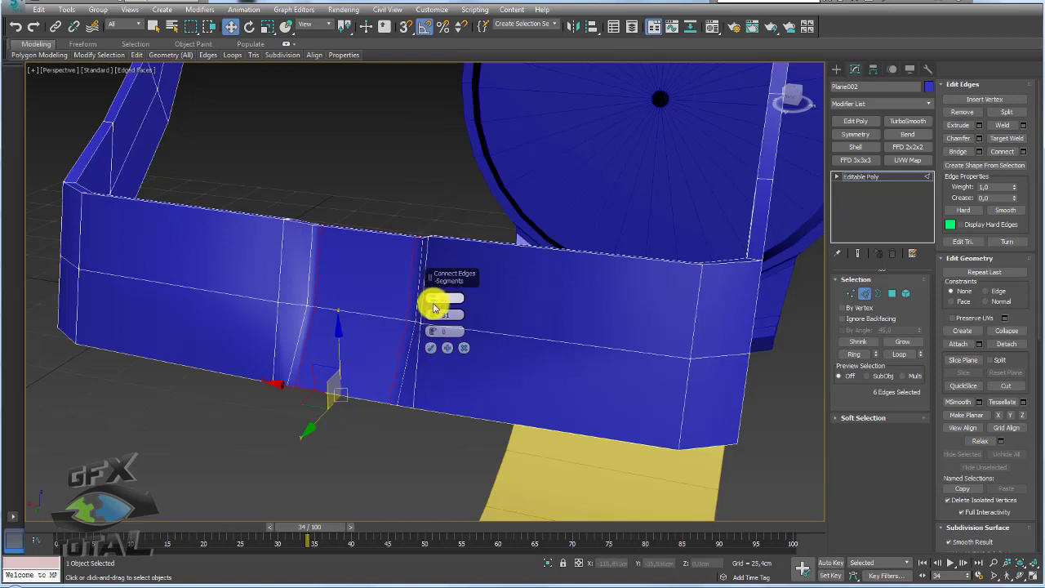
{"action": "left_click", "coordinate": [430, 346]}
{"action": "mouse_move", "coordinate": [427, 346]}
{"action": "middle_mouse_down", "text": "alt"}
{"action": "mouse_move", "coordinate": [263, 273]}
{"action": "mouse_move", "coordinate": [207, 227]}
{"action": "middle_mouse_up", "text": "alt"}
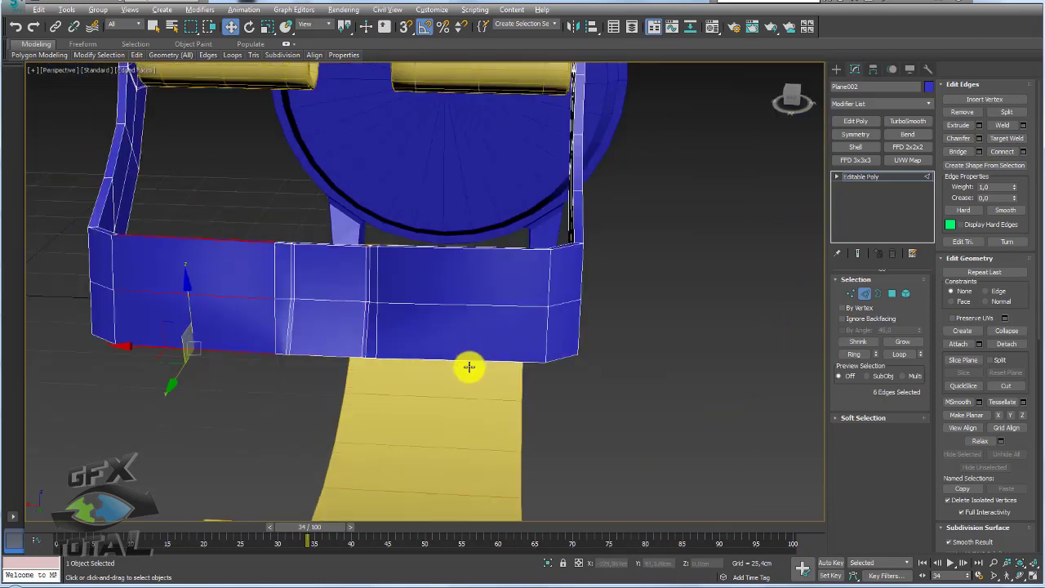
{"action": "middle_click_drag", "start_coordinate": [469, 366], "coordinate": [474, 387], "text": "alt"}
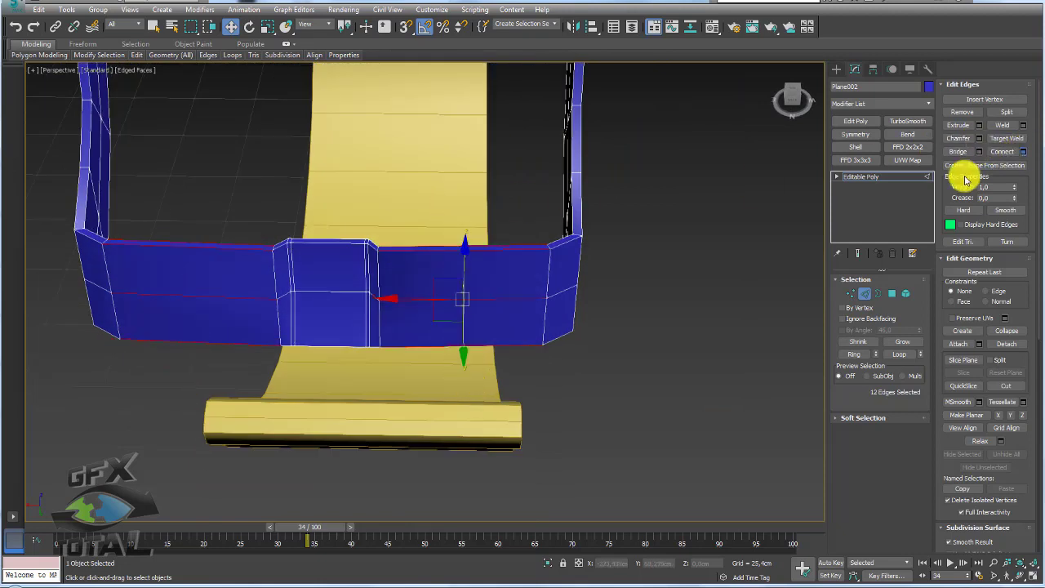
{"action": "left_click", "coordinate": [1023, 152]}
{"action": "left_click", "coordinate": [433, 349]}
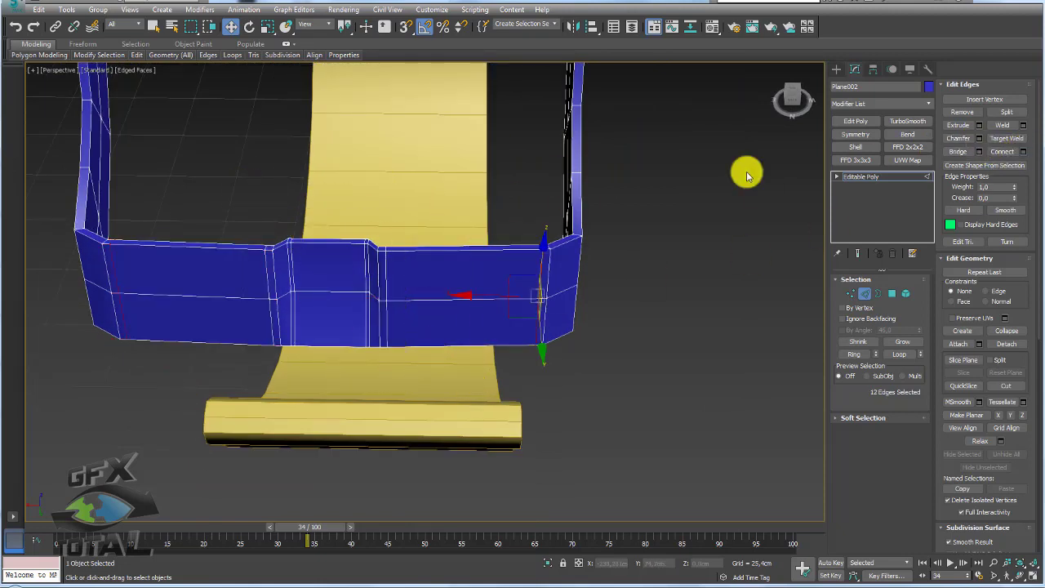
Step: Add pinched connecting edges across the buckle end and corner rings, then exit Edge mode
{"action": "mouse_move", "coordinate": [517, 256]}
{"action": "middle_mouse_down", "text": "alt"}
{"action": "mouse_move", "coordinate": [615, 277]}
{"action": "mouse_move", "coordinate": [508, 298]}
{"action": "mouse_move", "coordinate": [433, 283]}
{"action": "middle_mouse_up", "text": "alt"}
{"action": "left_click", "coordinate": [431, 270]}
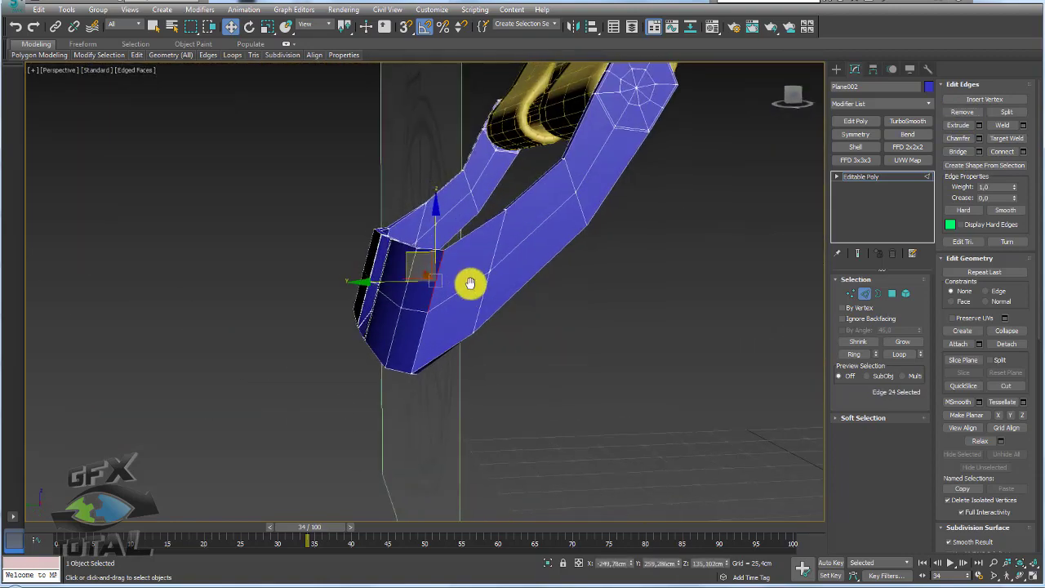
{"action": "left_click", "coordinate": [854, 354]}
{"action": "mouse_move", "coordinate": [637, 273]}
{"action": "middle_mouse_down", "text": "alt"}
{"action": "mouse_move", "coordinate": [658, 269]}
{"action": "mouse_move", "coordinate": [698, 285]}
{"action": "mouse_move", "coordinate": [693, 296]}
{"action": "mouse_move", "coordinate": [655, 277]}
{"action": "mouse_move", "coordinate": [672, 313]}
{"action": "middle_mouse_up", "text": "alt"}
{"action": "mouse_move", "coordinate": [691, 274]}
{"action": "middle_mouse_down", "text": "alt"}
{"action": "mouse_move", "coordinate": [724, 319]}
{"action": "mouse_move", "coordinate": [683, 343]}
{"action": "mouse_move", "coordinate": [631, 431]}
{"action": "middle_mouse_up", "text": "alt"}
{"action": "left_click", "coordinate": [623, 428]}
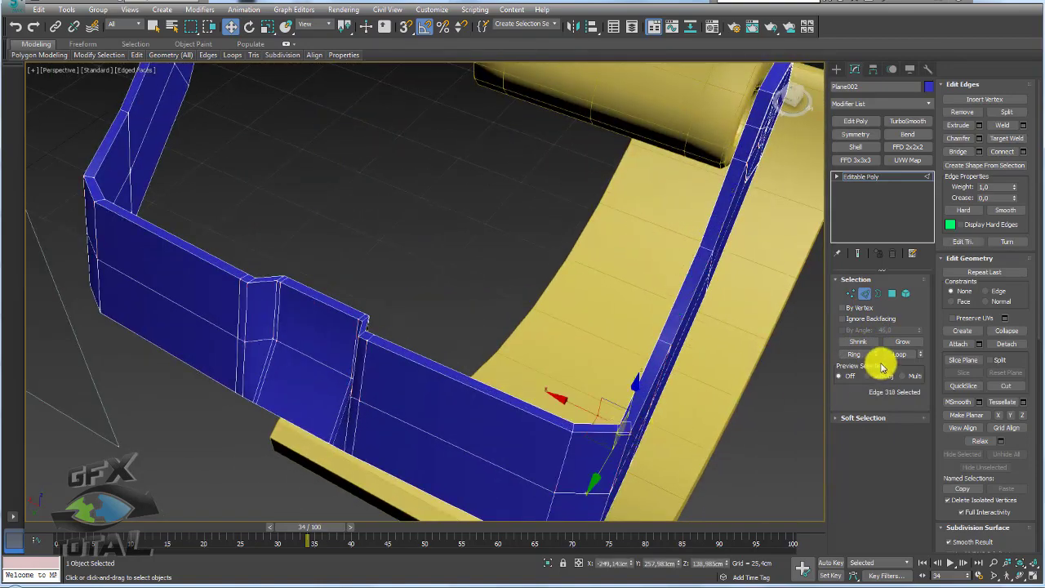
{"action": "left_click", "coordinate": [1023, 151]}
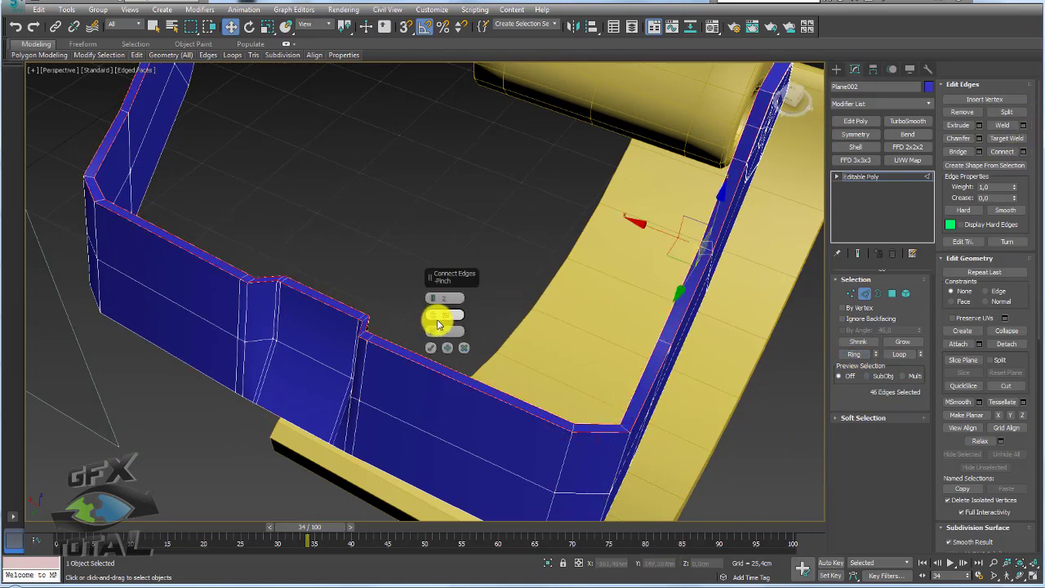
{"action": "left_click_drag", "start_coordinate": [432, 352], "coordinate": [437, 416]}
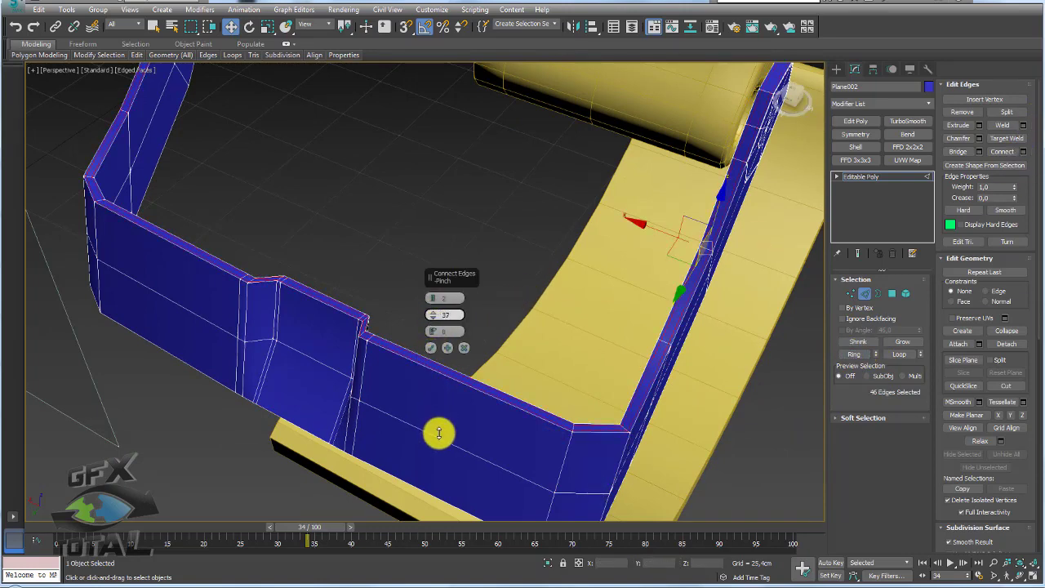
{"action": "scroll", "coordinate": [384, 343], "scroll_direction": "up", "scroll_amount": 3}
{"action": "left_click", "coordinate": [431, 346]}
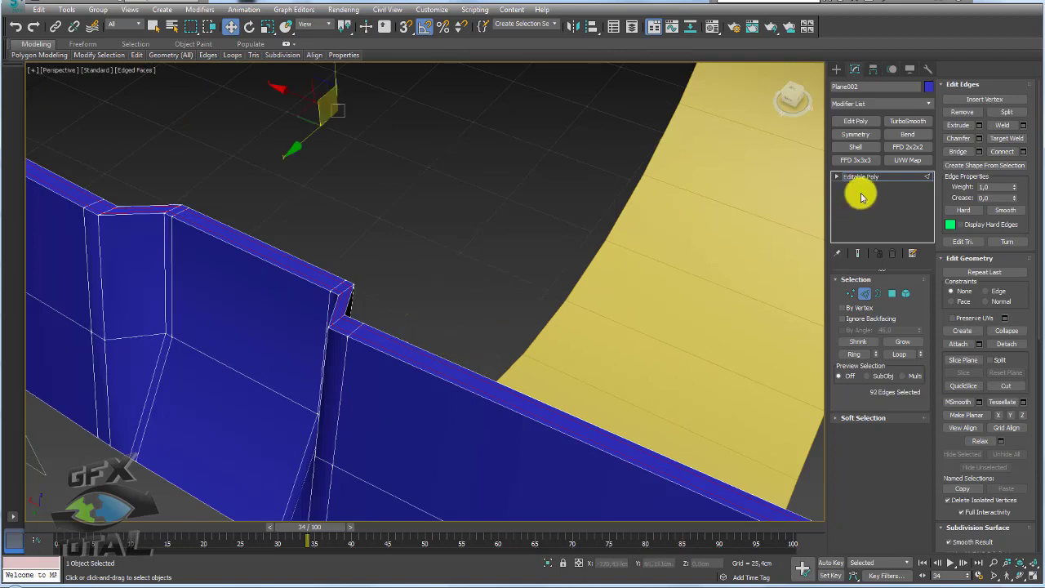
{"action": "left_click", "coordinate": [861, 177]}
{"action": "middle_click_drag", "start_coordinate": [564, 226], "coordinate": [527, 264], "text": "alt"}
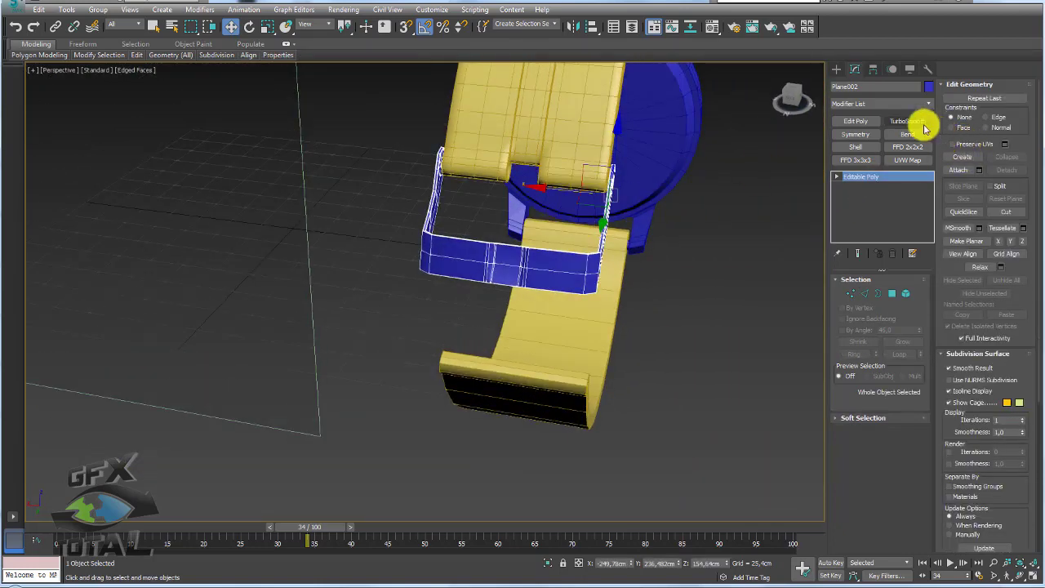
Step: Add TurboSmooth to the blue buckle and turn off the wireframe overlay
{"action": "left_click", "coordinate": [923, 123]}
{"action": "middle_click_drag", "start_coordinate": [705, 264], "coordinate": [486, 280], "text": "alt"}
{"action": "key", "text": "F4"}
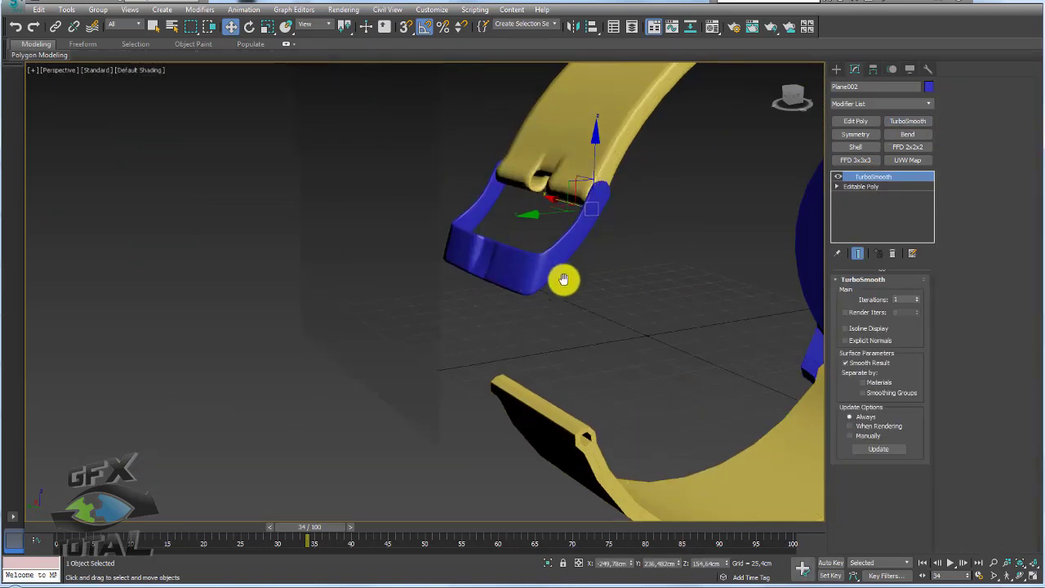
{"action": "middle_click_drag", "start_coordinate": [564, 280], "coordinate": [536, 292], "text": "alt"}
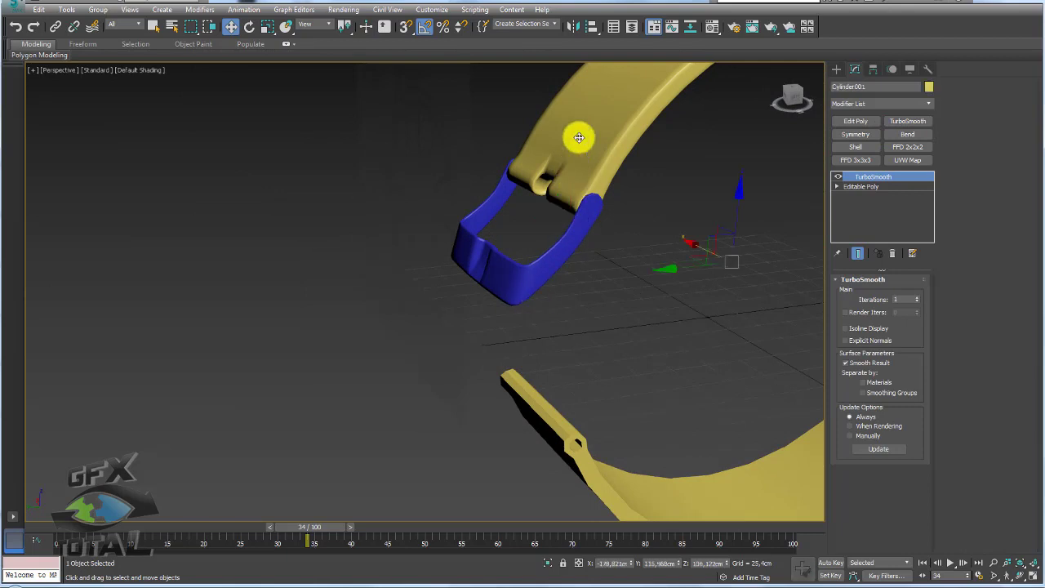
Step: Hide the selected upper yellow strap piece and select the blue buckle
{"action": "right_click", "coordinate": [577, 136]}
{"action": "left_click", "coordinate": [609, 107]}
{"action": "left_click", "coordinate": [589, 208]}
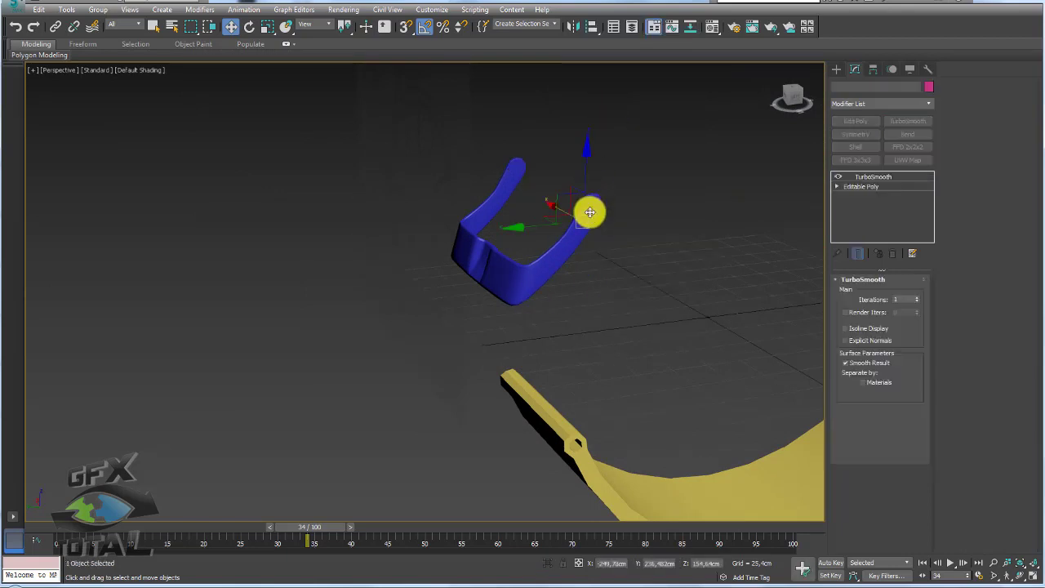
{"action": "middle_click_drag", "start_coordinate": [589, 210], "coordinate": [694, 212], "text": "alt"}
Step: Return to the buckle's Editable Poly level and select the top vertex of an arm
{"action": "left_click", "coordinate": [863, 187]}
{"action": "left_click", "coordinate": [851, 293]}
{"action": "mouse_move", "coordinate": [654, 244]}
{"action": "middle_mouse_down", "text": "alt"}
{"action": "mouse_move", "coordinate": [579, 177]}
{"action": "mouse_move", "coordinate": [509, 147]}
{"action": "middle_mouse_up", "text": "alt"}
{"action": "left_click", "coordinate": [506, 165]}
{"action": "scroll", "coordinate": [535, 196], "scroll_direction": "up", "scroll_amount": 3}
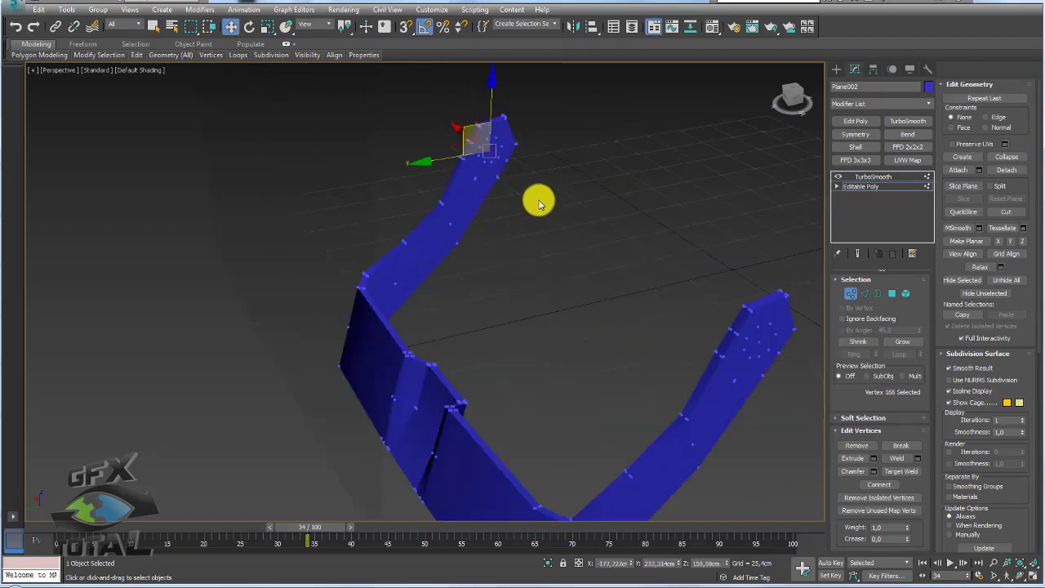
Step: Show edged faces and select the polygons capping the buckle arm's top
{"action": "key", "text": "F4"}
{"action": "scroll", "coordinate": [543, 203], "scroll_direction": "down", "scroll_amount": 3}
{"action": "mouse_move", "coordinate": [533, 199]}
{"action": "middle_mouse_down", "text": "alt"}
{"action": "mouse_move", "coordinate": [609, 221]}
{"action": "mouse_move", "coordinate": [444, 270]}
{"action": "mouse_move", "coordinate": [535, 196]}
{"action": "middle_mouse_up", "text": "alt"}
{"action": "scroll", "coordinate": [535, 196], "scroll_direction": "up", "scroll_amount": 5}
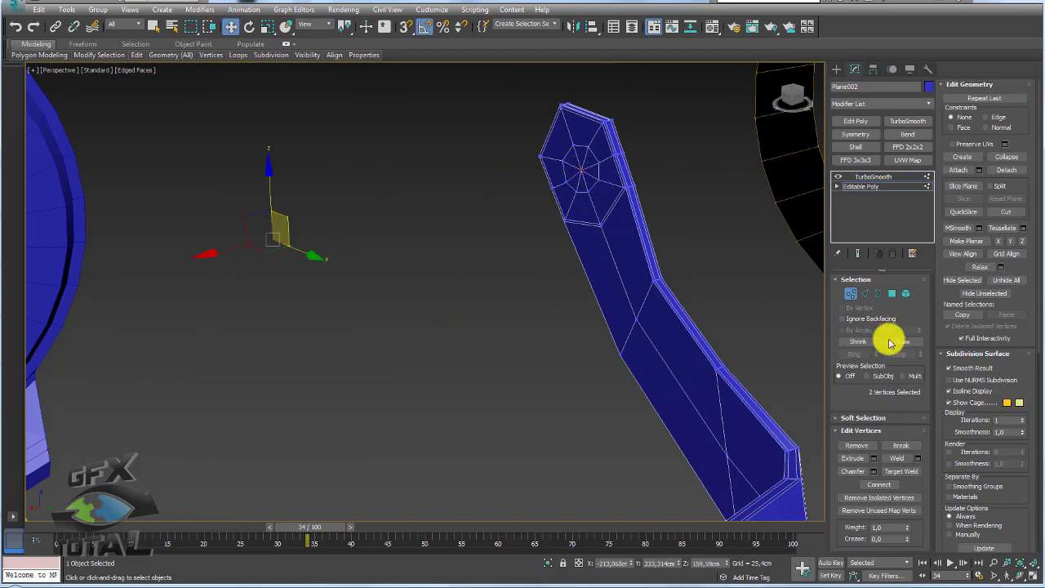
{"action": "left_click", "coordinate": [891, 294]}
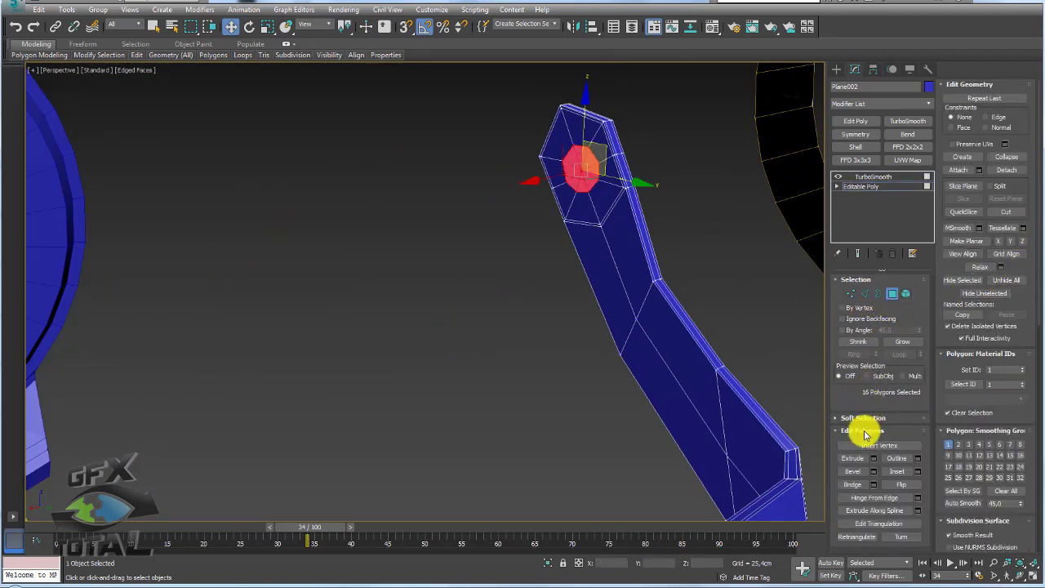
{"action": "scroll", "coordinate": [695, 390], "scroll_direction": "down", "scroll_amount": 5}
Step: Connect new edges across the buckle's crossbar with Pinch 83
{"action": "middle_click_drag", "start_coordinate": [695, 389], "coordinate": [742, 355], "text": "alt"}
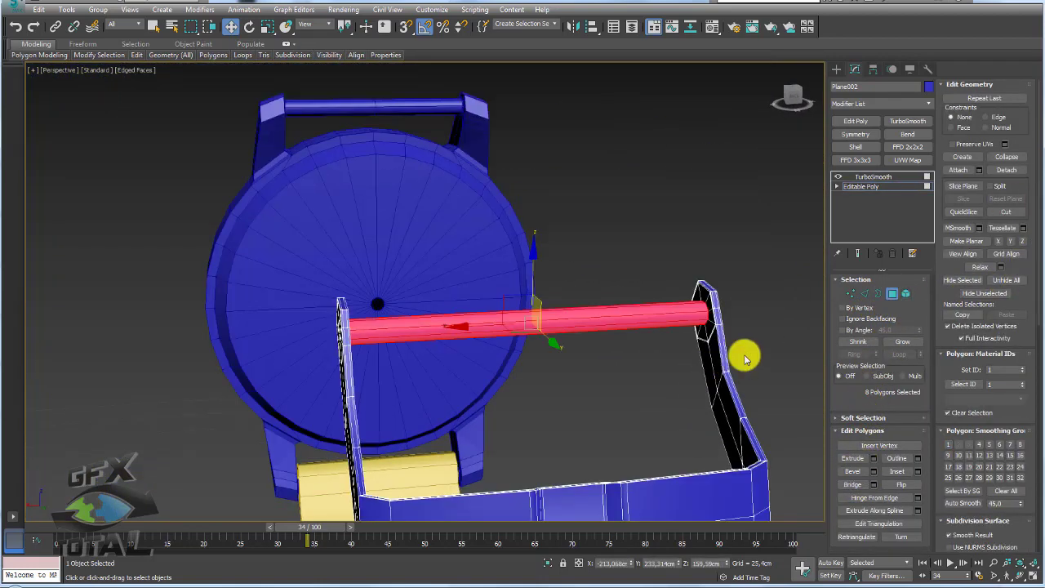
{"action": "left_click", "coordinate": [864, 294]}
{"action": "left_click", "coordinate": [700, 315]}
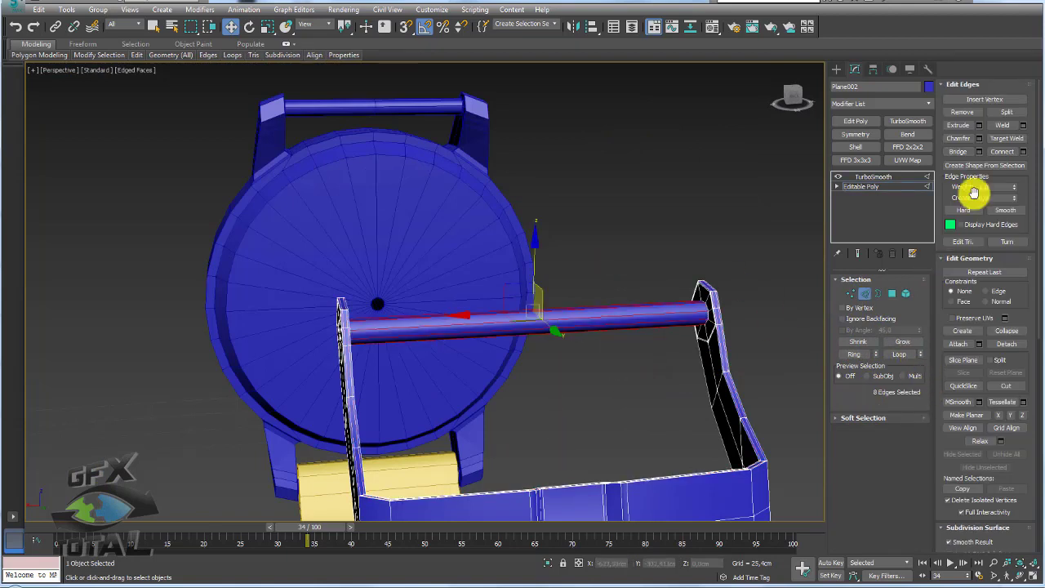
{"action": "left_click", "coordinate": [1023, 152]}
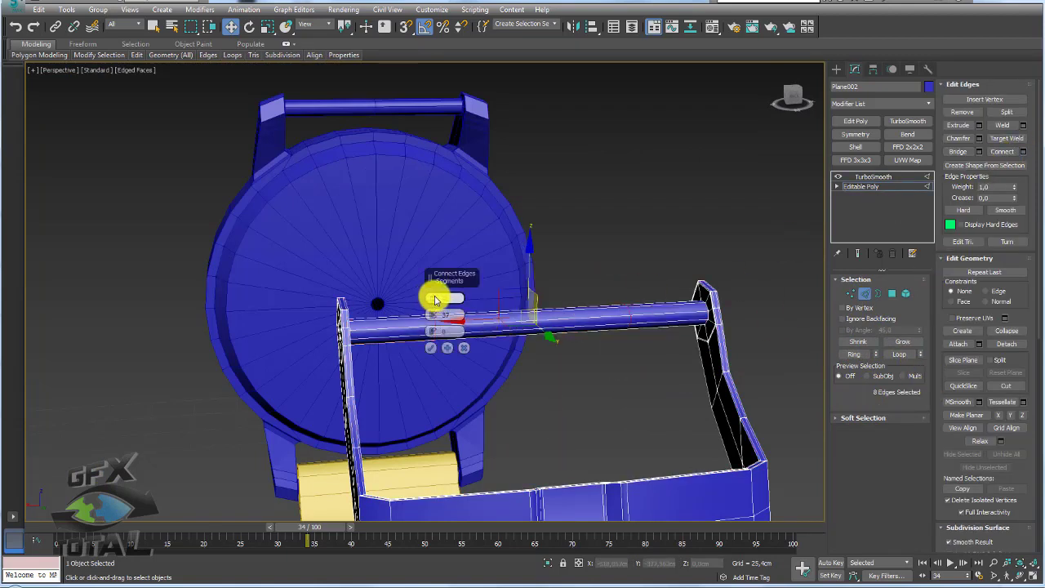
{"action": "left_click_drag", "start_coordinate": [435, 301], "coordinate": [441, 207]}
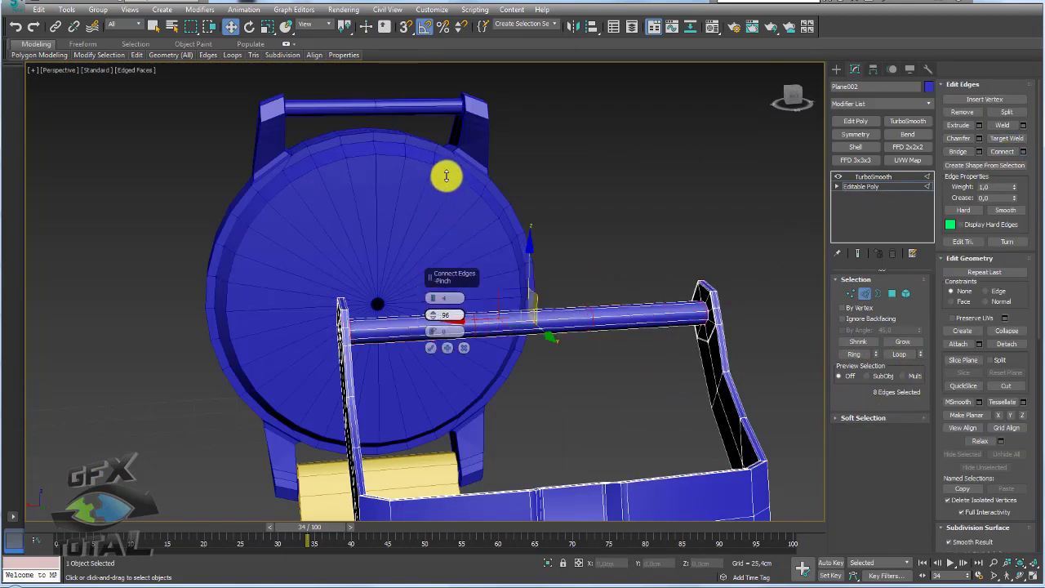
{"action": "left_click", "coordinate": [445, 348]}
Step: Set the buckle's TurboSmooth Iterations to 2
{"action": "left_click", "coordinate": [868, 176]}
{"action": "mouse_move", "coordinate": [804, 299]}
{"action": "middle_mouse_down", "text": "alt"}
{"action": "mouse_move", "coordinate": [667, 289]}
{"action": "mouse_move", "coordinate": [649, 244]}
{"action": "middle_mouse_up", "text": "alt"}
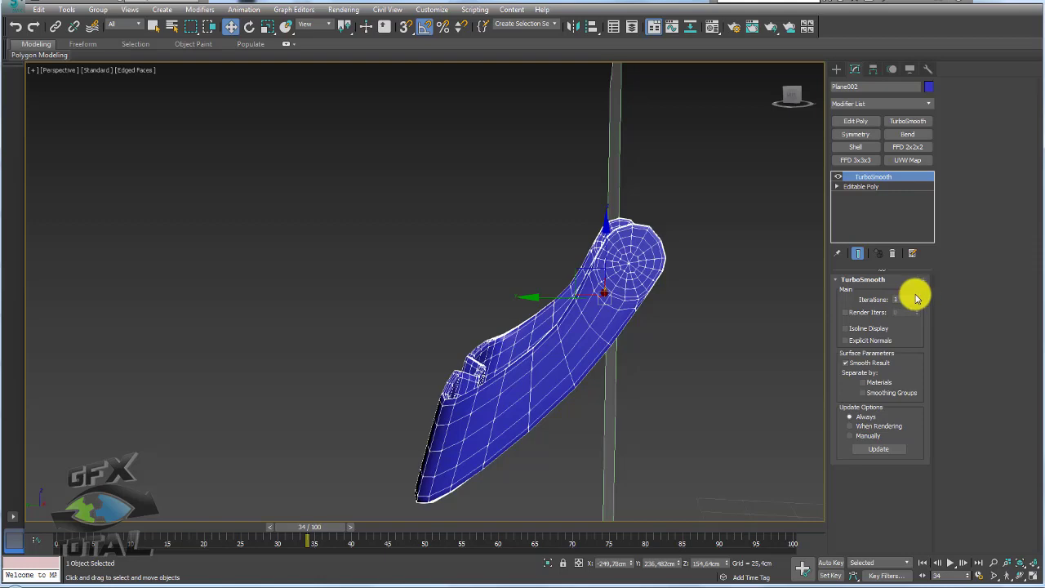
{"action": "middle_click_drag", "start_coordinate": [685, 307], "coordinate": [776, 306], "text": "alt"}
{"action": "left_click", "coordinate": [916, 301]}
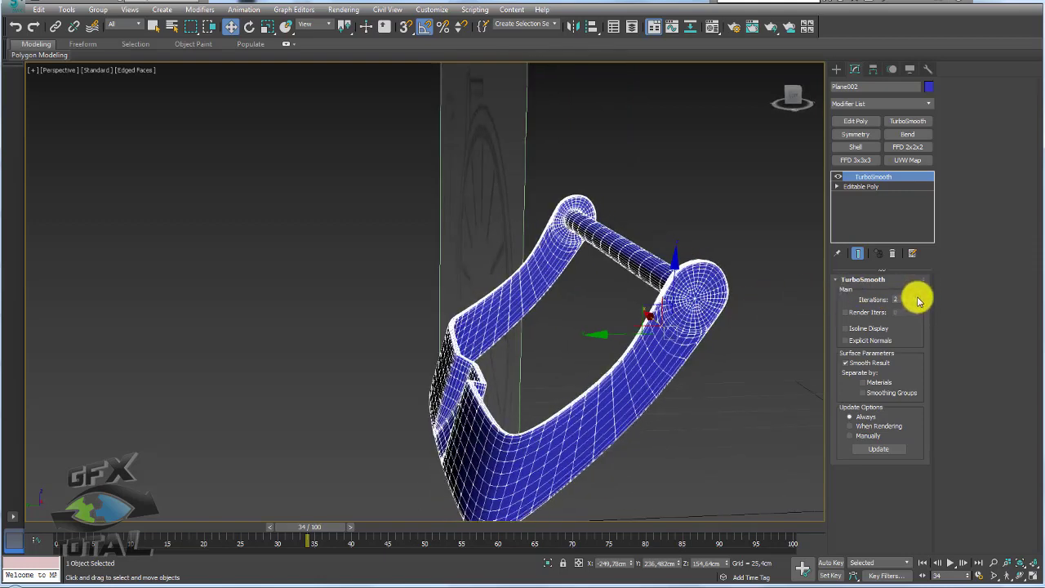
Step: Unhide all objects to bring the yellow strap back
{"action": "right_click", "coordinate": [572, 332]}
{"action": "left_click", "coordinate": [668, 273]}
{"action": "mouse_move", "coordinate": [600, 291]}
{"action": "middle_mouse_down", "text": "alt"}
{"action": "mouse_move", "coordinate": [637, 307]}
{"action": "mouse_move", "coordinate": [611, 273]}
{"action": "middle_mouse_up", "text": "alt"}
{"action": "key", "text": "e"}
{"action": "scroll", "coordinate": [597, 326], "scroll_direction": "up", "scroll_amount": 3}
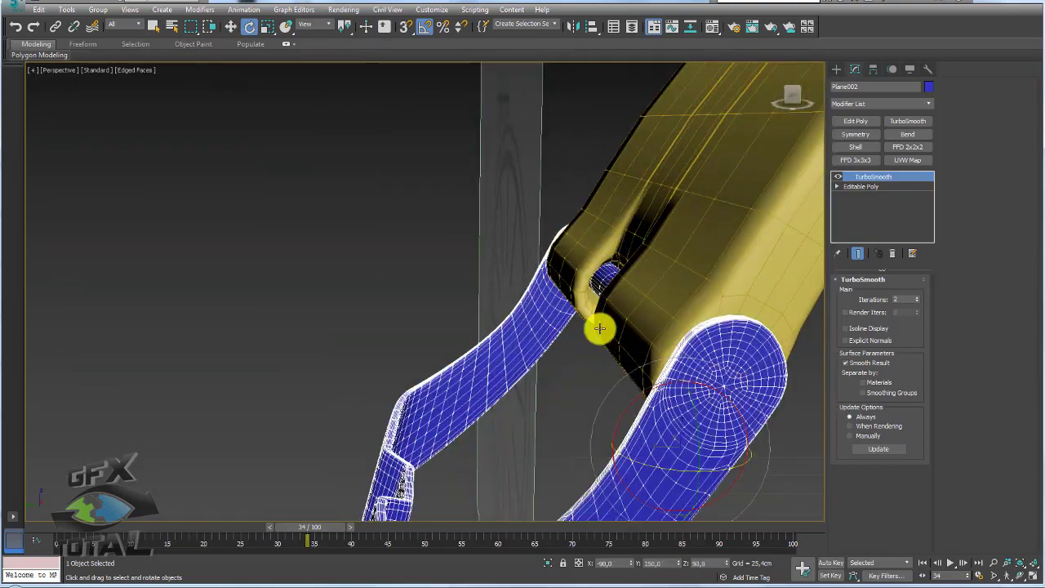
{"action": "scroll", "coordinate": [634, 331], "scroll_direction": "up", "scroll_amount": 3}
{"action": "scroll", "coordinate": [635, 331], "scroll_direction": "down", "scroll_amount": 2}
{"action": "scroll", "coordinate": [683, 334], "scroll_direction": "down", "scroll_amount": 3}
Step: Rotate the buckle so its crossbar sits in the strap notch, then enter Polygon mode
{"action": "middle_click_drag", "start_coordinate": [693, 345], "coordinate": [430, 271], "text": "alt"}
{"action": "scroll", "coordinate": [550, 308], "scroll_direction": "down", "scroll_amount": 3}
{"action": "left_click_drag", "start_coordinate": [454, 258], "coordinate": [476, 307]}
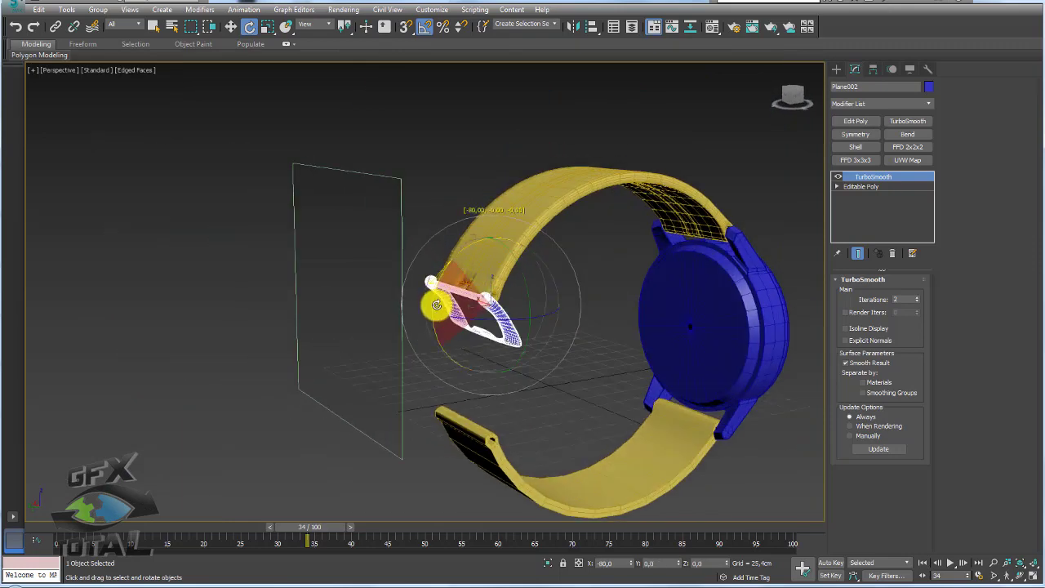
{"action": "key", "text": "z"}
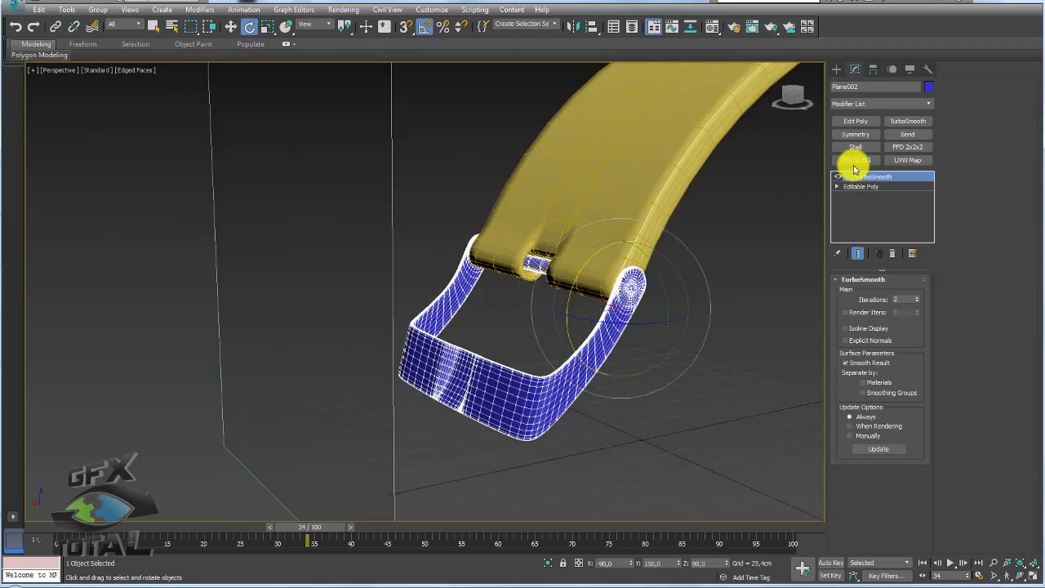
{"action": "left_click", "coordinate": [857, 188]}
{"action": "key", "text": "4"}
{"action": "mouse_move", "coordinate": [702, 294]}
{"action": "middle_mouse_down", "text": "alt"}
{"action": "mouse_move", "coordinate": [606, 299]}
{"action": "mouse_move", "coordinate": [549, 324]}
{"action": "middle_mouse_up", "text": "alt"}
Step: Delete the selected buckle polygons and select the border of the resulting hole
{"action": "key", "text": "Delete"}
{"action": "key", "text": "3"}
{"action": "left_click", "coordinate": [590, 285]}
{"action": "key", "text": "w"}
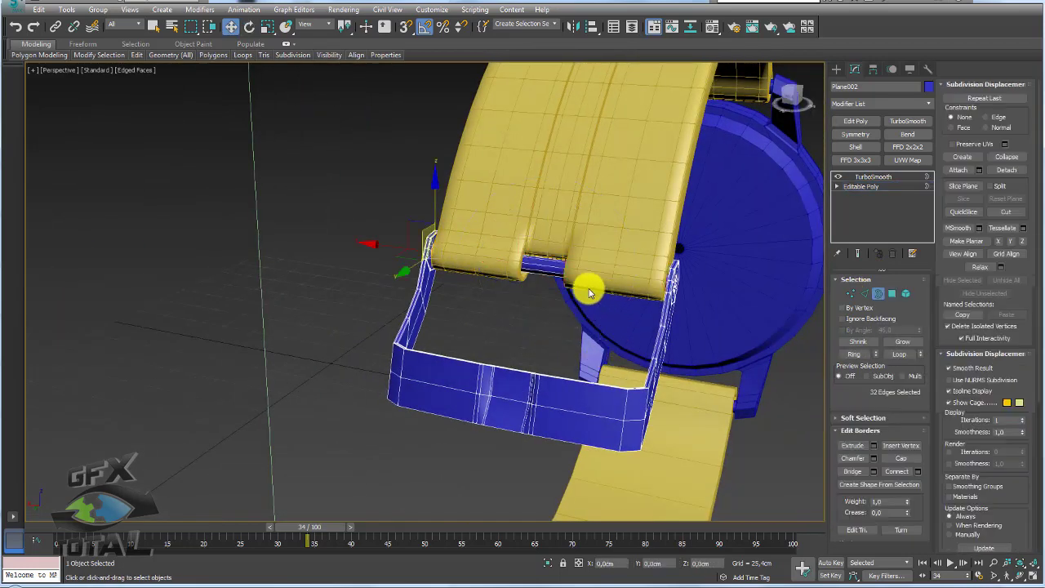
{"action": "middle_click_drag", "start_coordinate": [514, 273], "coordinate": [588, 277], "text": "alt"}
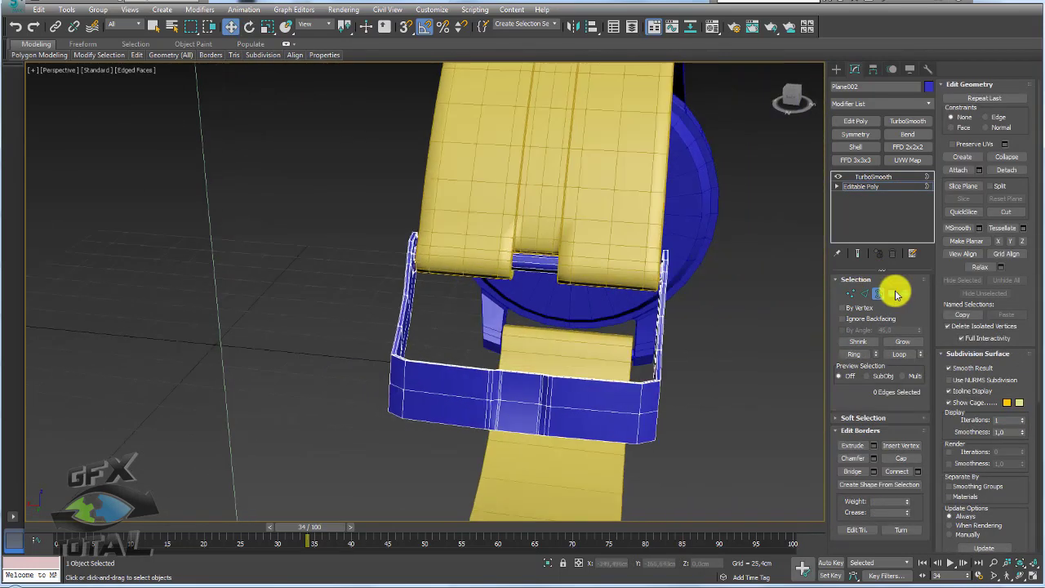
Step: Clone the rod polygons out as a separate object
{"action": "left_click", "coordinate": [891, 293]}
{"action": "left_click_drag", "start_coordinate": [478, 262], "coordinate": [240, 246], "text": "shift"}
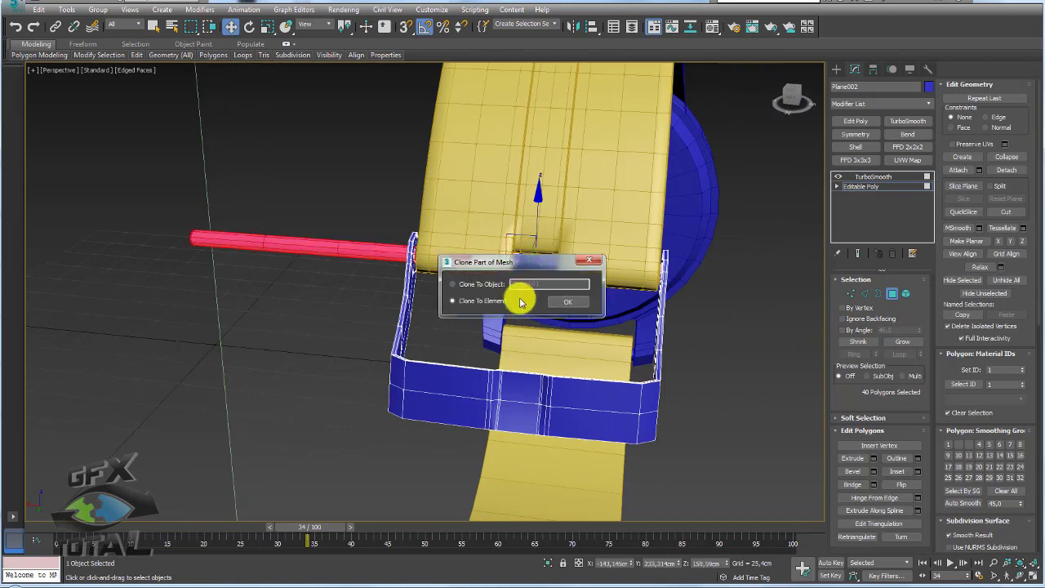
{"action": "left_click", "coordinate": [459, 286]}
{"action": "left_click", "coordinate": [567, 301]}
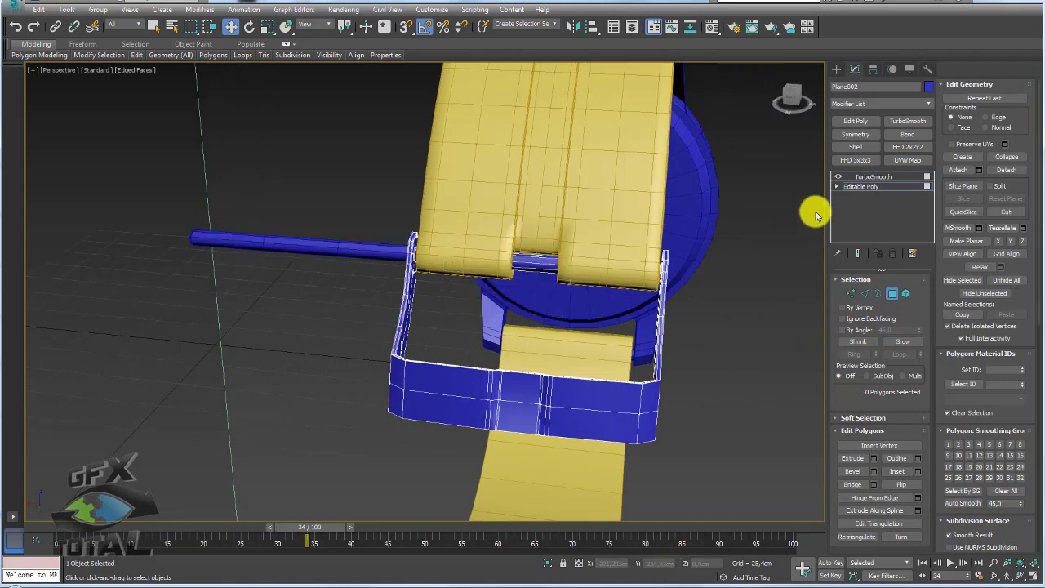
Step: Adjust the cloned rod's pivot and remove TurboSmooth from the buckle frame
{"action": "left_click", "coordinate": [872, 176]}
{"action": "left_click", "coordinate": [350, 254]}
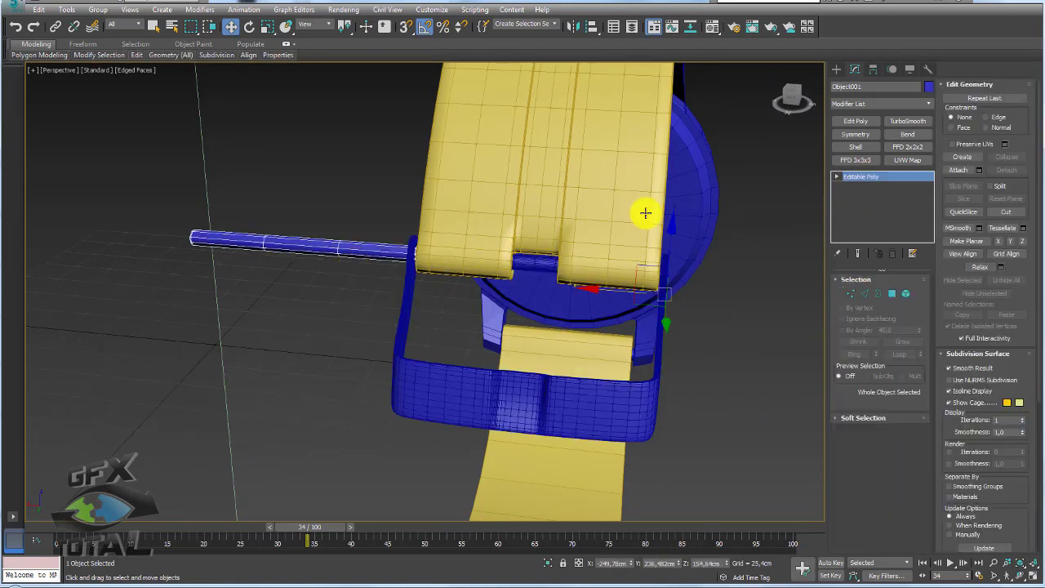
{"action": "left_click", "coordinate": [873, 69]}
{"action": "left_click", "coordinate": [881, 155]}
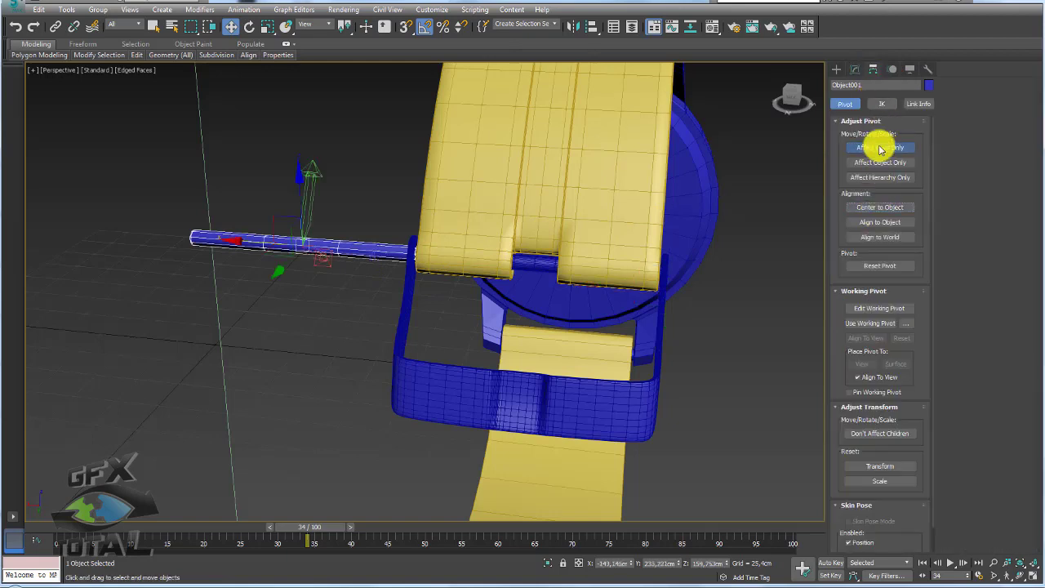
{"action": "left_click", "coordinate": [855, 69]}
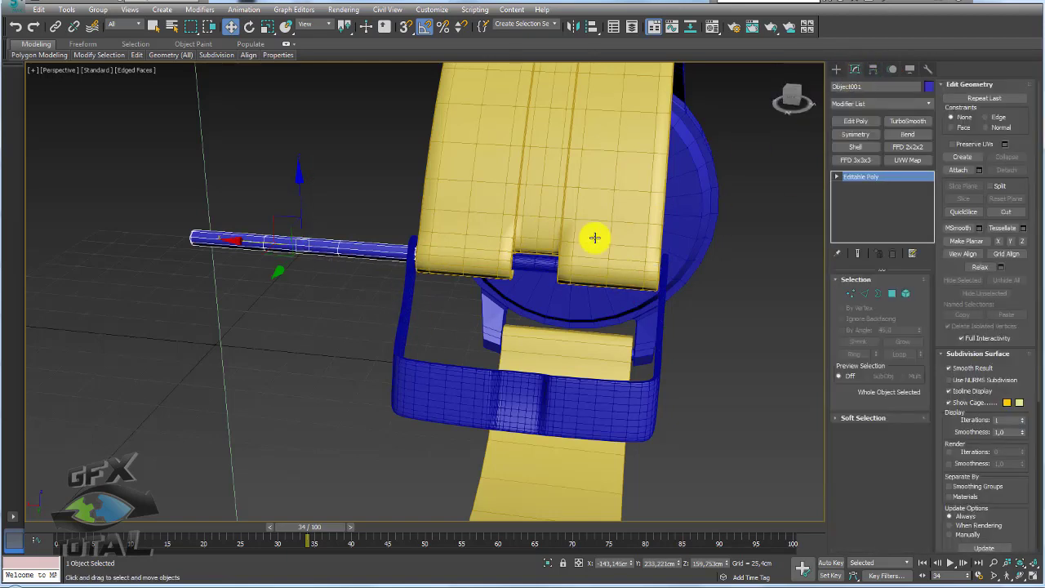
{"action": "left_click", "coordinate": [441, 357]}
{"action": "left_click", "coordinate": [893, 258]}
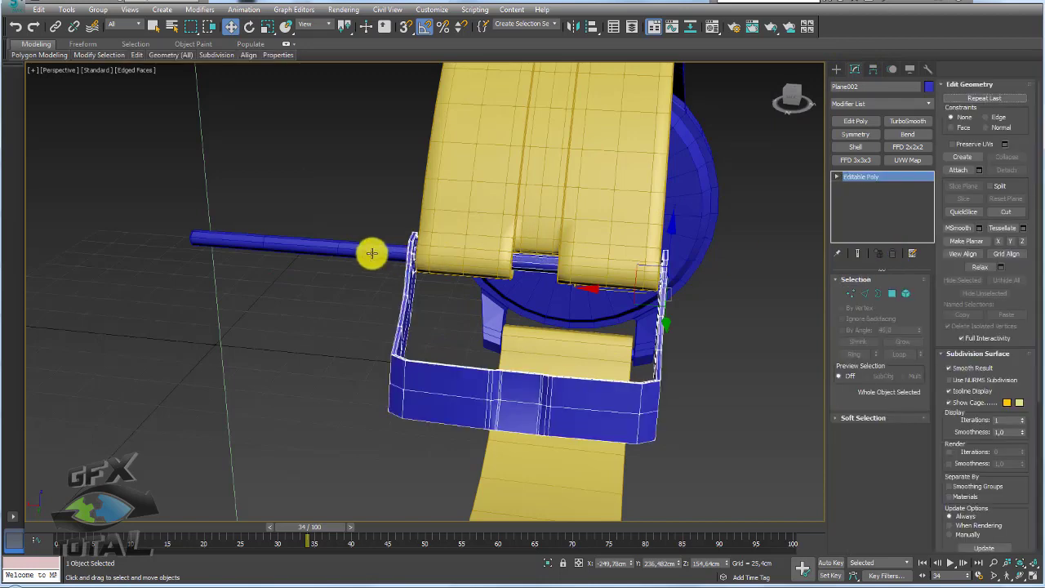
Step: Attach the buckle frame to the rod and delete the duplicate rod element
{"action": "left_click", "coordinate": [371, 250]}
{"action": "left_click", "coordinate": [956, 169]}
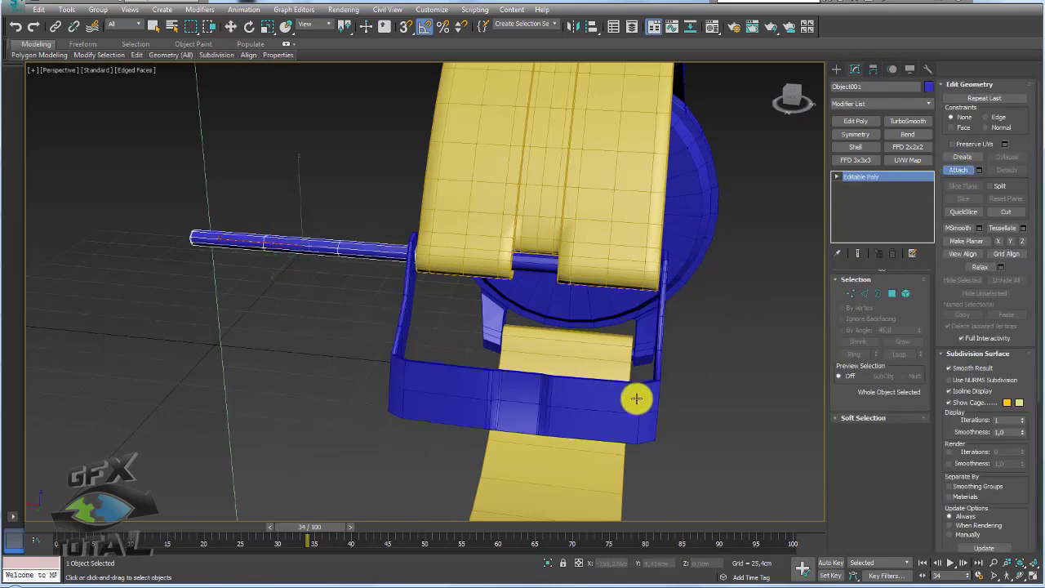
{"action": "left_click", "coordinate": [643, 396]}
{"action": "left_click", "coordinate": [905, 294]}
{"action": "left_click", "coordinate": [362, 257]}
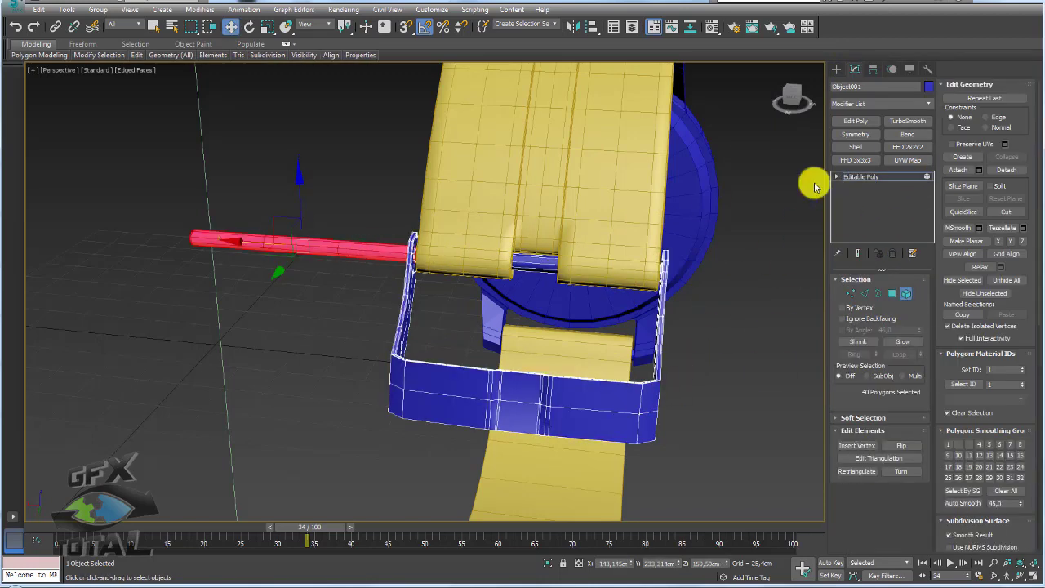
{"action": "key", "text": "Delete"}
{"action": "left_click", "coordinate": [866, 177]}
Step: Move the buckle's pivot onto the strap's hinge pin and rotate the buckle around it
{"action": "mouse_move", "coordinate": [660, 263]}
{"action": "middle_mouse_down", "text": "alt"}
{"action": "mouse_move", "coordinate": [583, 253]}
{"action": "mouse_move", "coordinate": [477, 280]}
{"action": "mouse_move", "coordinate": [449, 243]}
{"action": "middle_mouse_up", "text": "alt"}
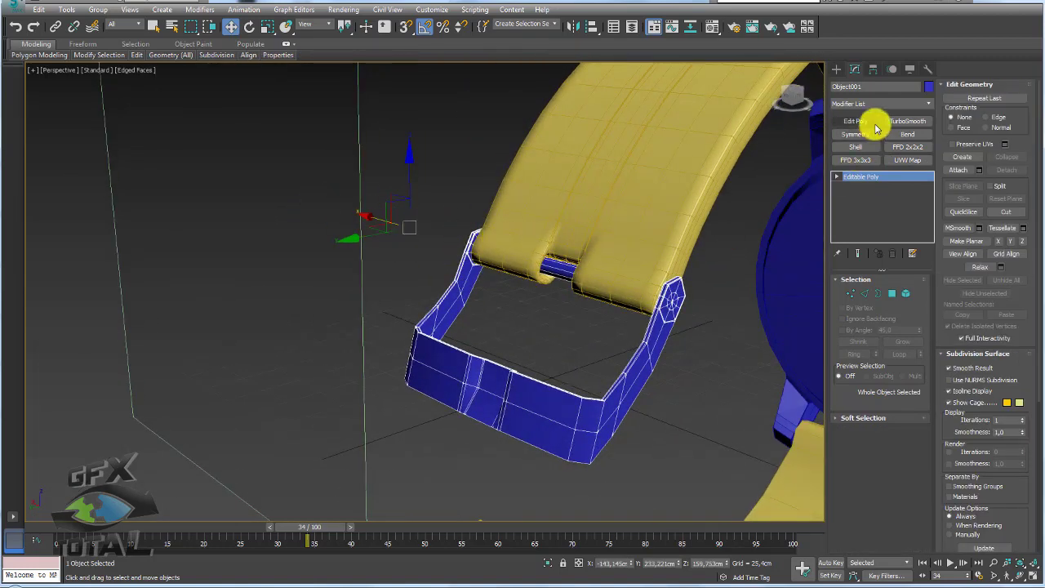
{"action": "left_click", "coordinate": [873, 69]}
{"action": "left_click", "coordinate": [880, 147]}
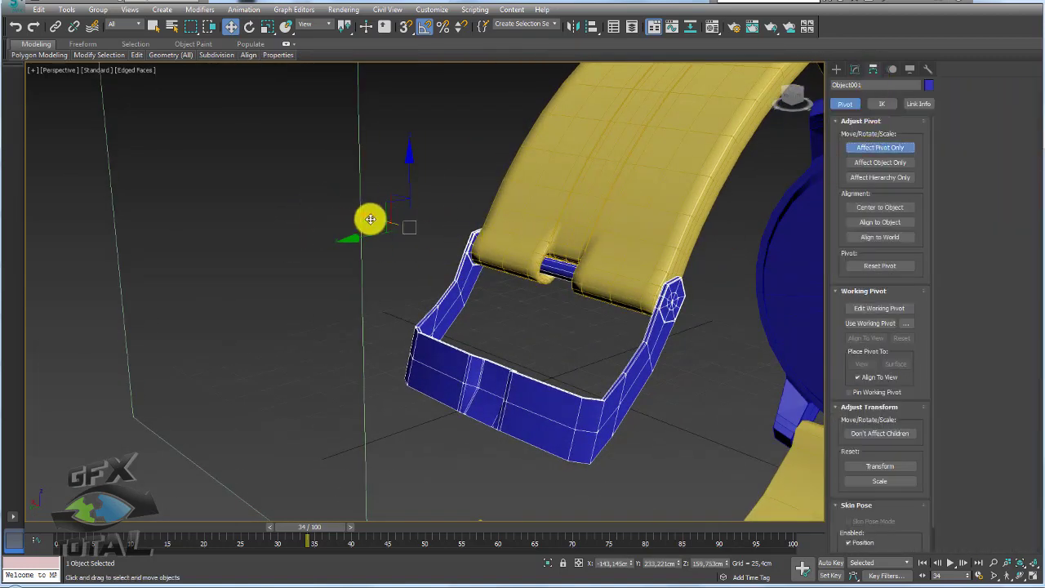
{"action": "left_click_drag", "start_coordinate": [370, 218], "coordinate": [524, 273]}
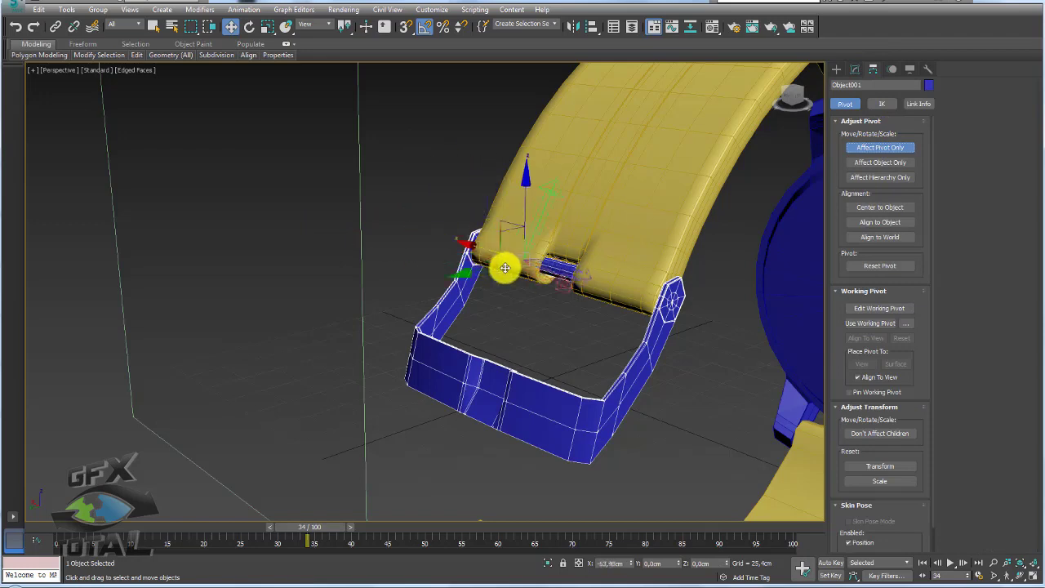
{"action": "left_click", "coordinate": [884, 151]}
{"action": "key", "text": "e"}
{"action": "left_click_drag", "start_coordinate": [532, 242], "coordinate": [541, 261]}
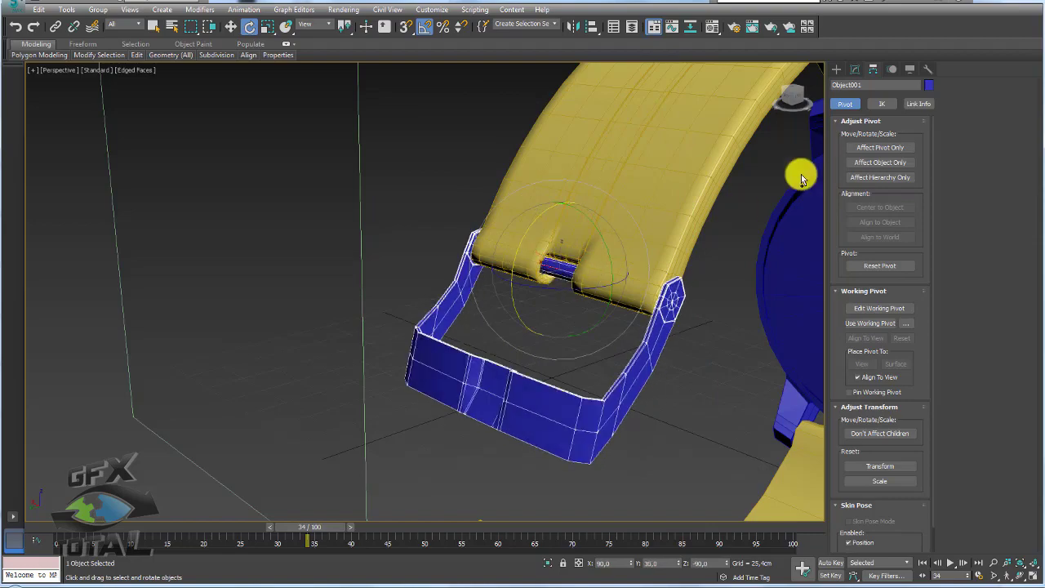
{"action": "left_click", "coordinate": [854, 70]}
Step: Add TurboSmooth back onto the buckle and view it alongside the watch face
{"action": "left_click", "coordinate": [913, 124]}
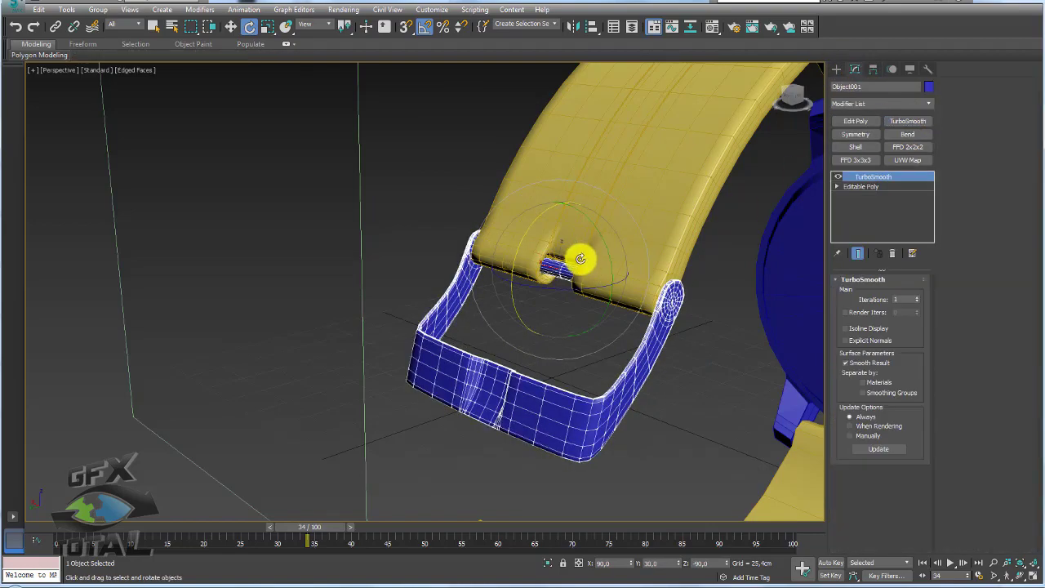
{"action": "mouse_move", "coordinate": [583, 261]}
{"action": "middle_mouse_down", "text": "alt"}
{"action": "mouse_move", "coordinate": [639, 285]}
{"action": "mouse_move", "coordinate": [527, 332]}
{"action": "mouse_move", "coordinate": [553, 383]}
{"action": "mouse_move", "coordinate": [569, 291]}
{"action": "middle_mouse_up", "text": "alt"}
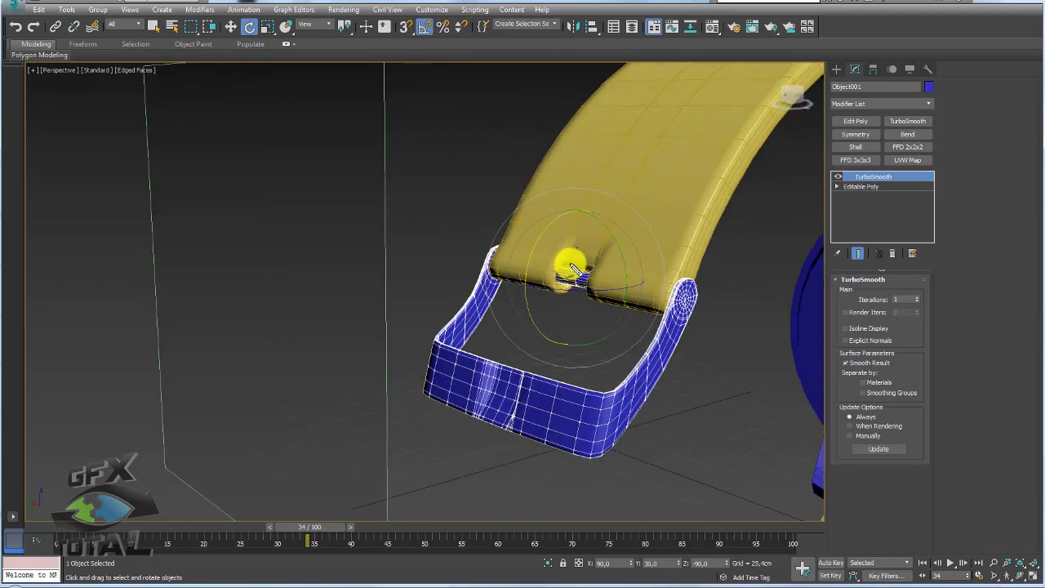
{"action": "left_click_drag", "start_coordinate": [571, 266], "coordinate": [529, 333]}
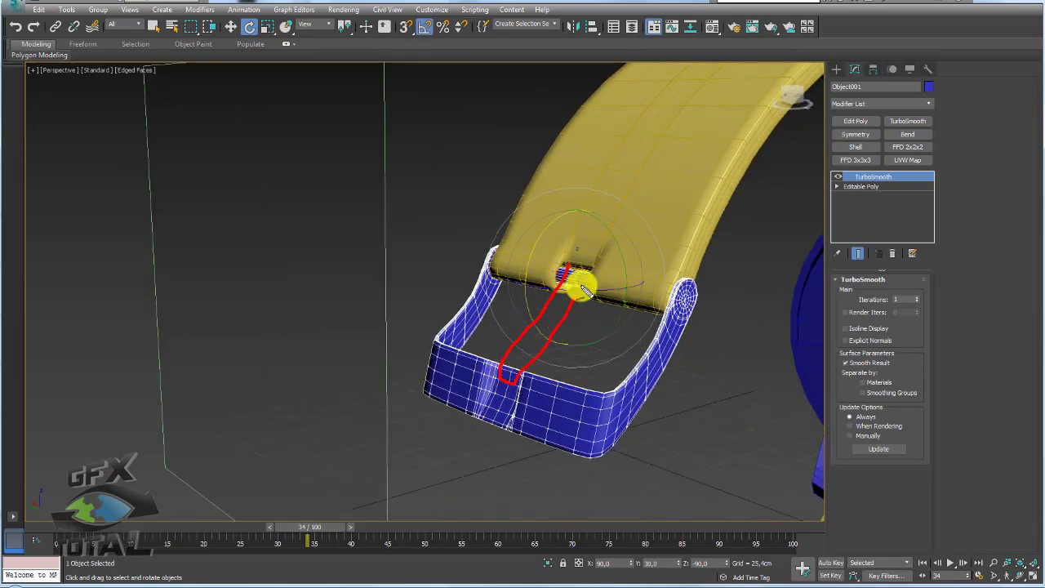
{"action": "middle_click_drag", "start_coordinate": [604, 288], "coordinate": [859, 209], "text": "alt"}
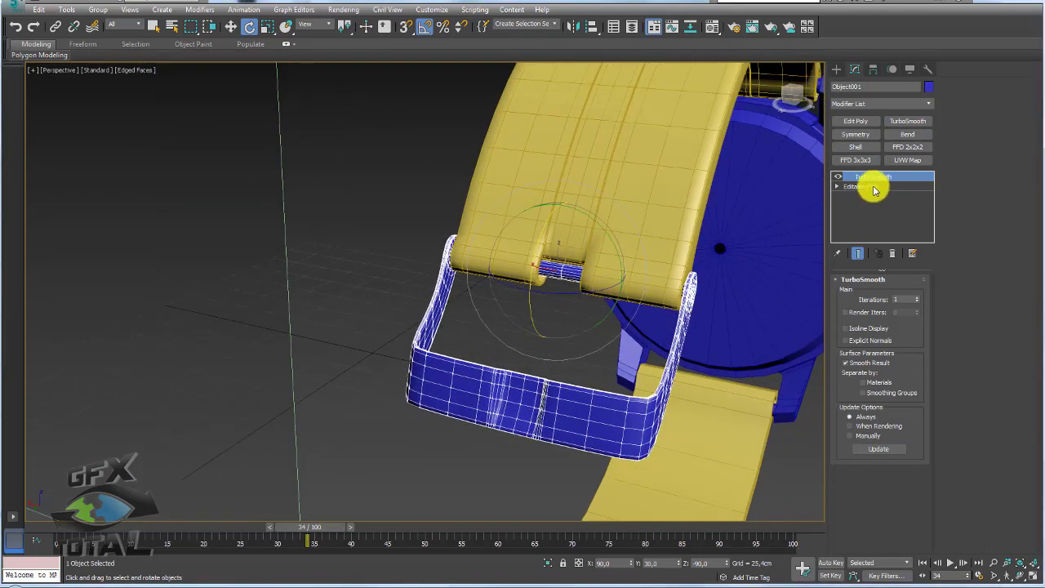
Step: Isolate the buckle, detach the 8 middle crossbar polygons as Object002, and select it
{"action": "left_click", "coordinate": [866, 187]}
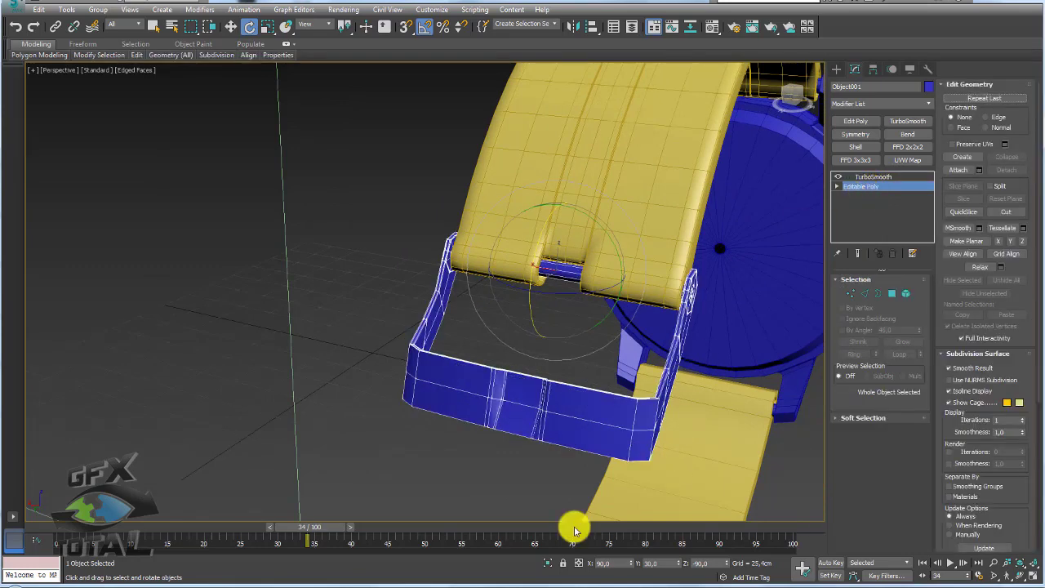
{"action": "key", "text": "alt+q"}
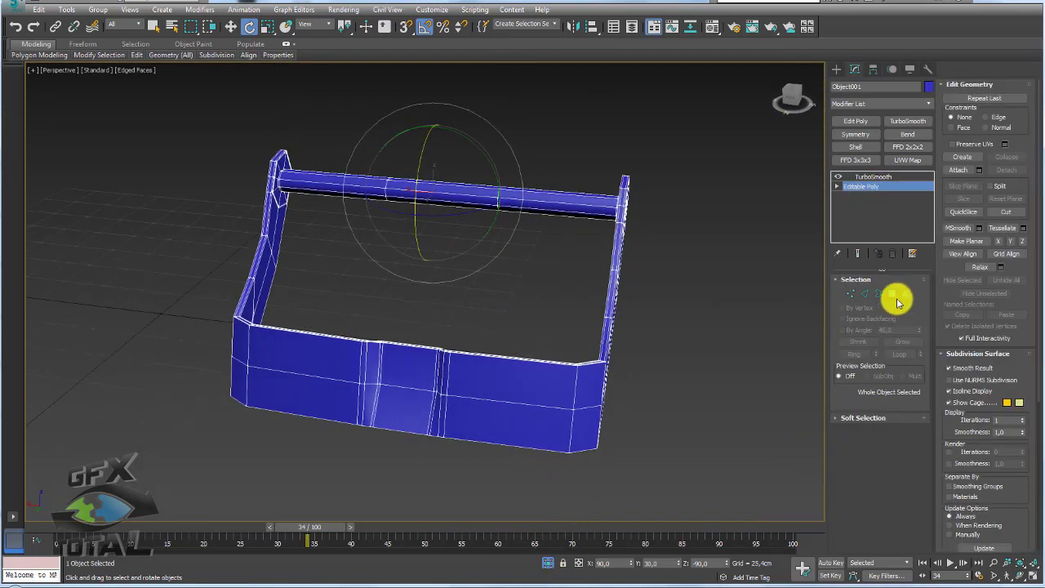
{"action": "left_click", "coordinate": [892, 294]}
{"action": "left_click_drag", "start_coordinate": [496, 236], "coordinate": [443, 156]}
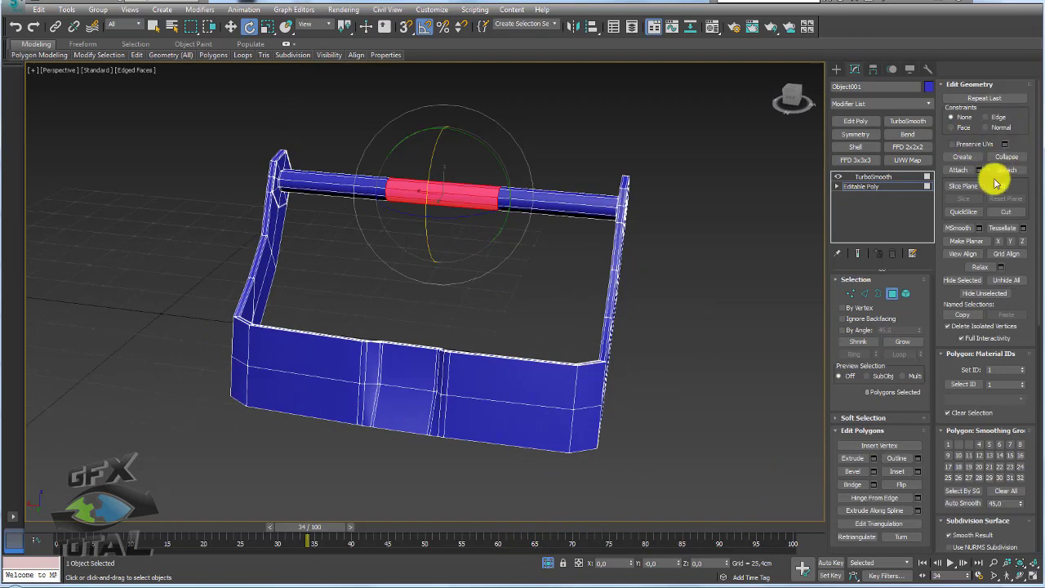
{"action": "left_click", "coordinate": [1002, 169]}
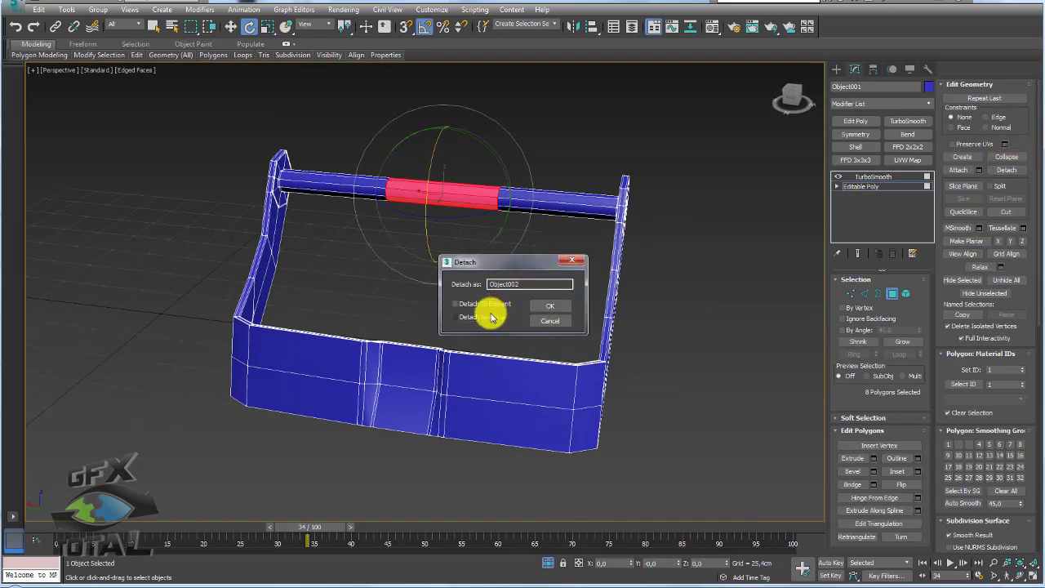
{"action": "left_click", "coordinate": [541, 304]}
{"action": "left_click", "coordinate": [866, 178]}
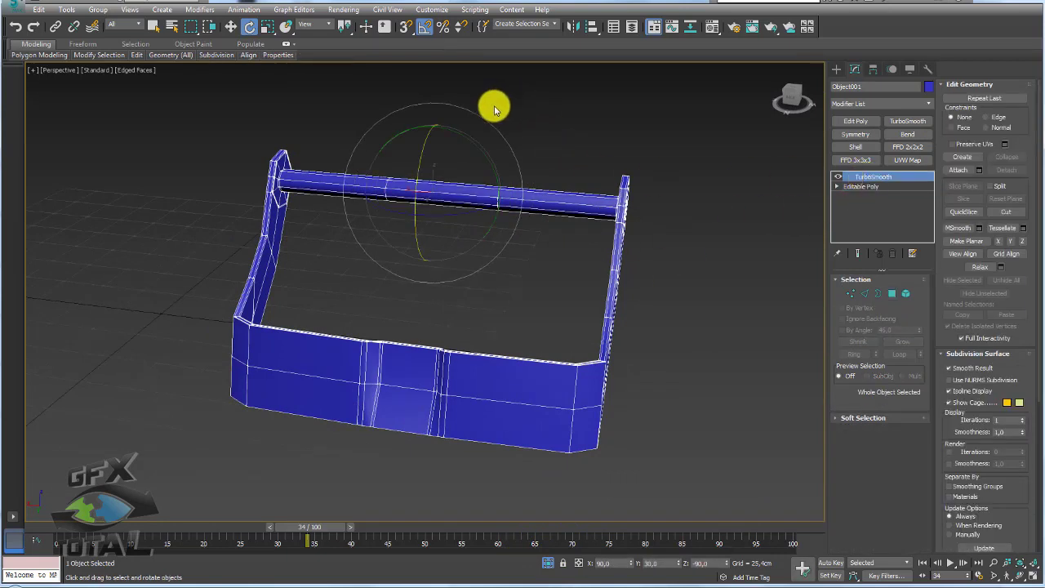
{"action": "left_click", "coordinate": [462, 195]}
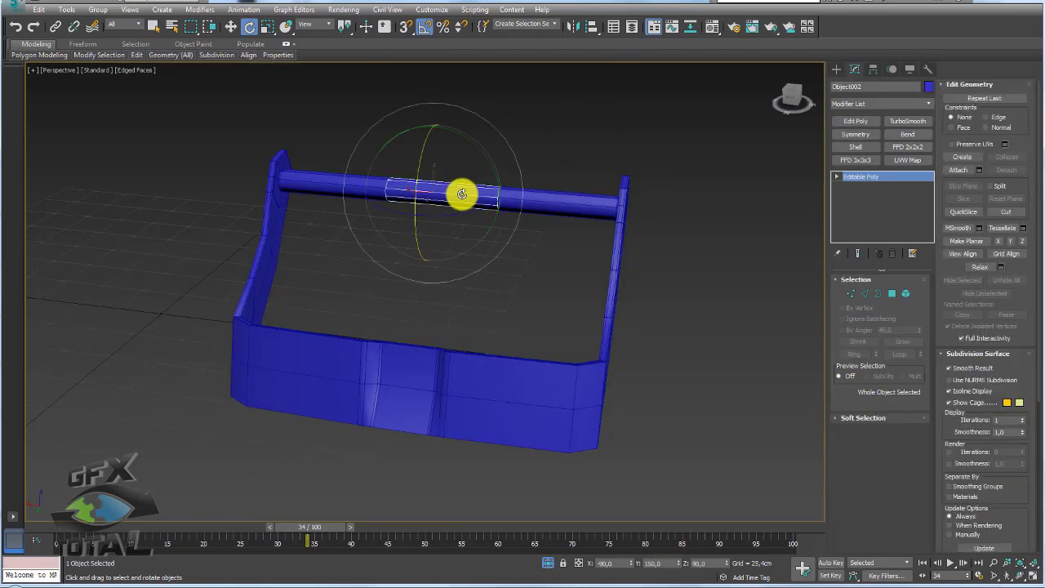
{"action": "left_click", "coordinate": [904, 296]}
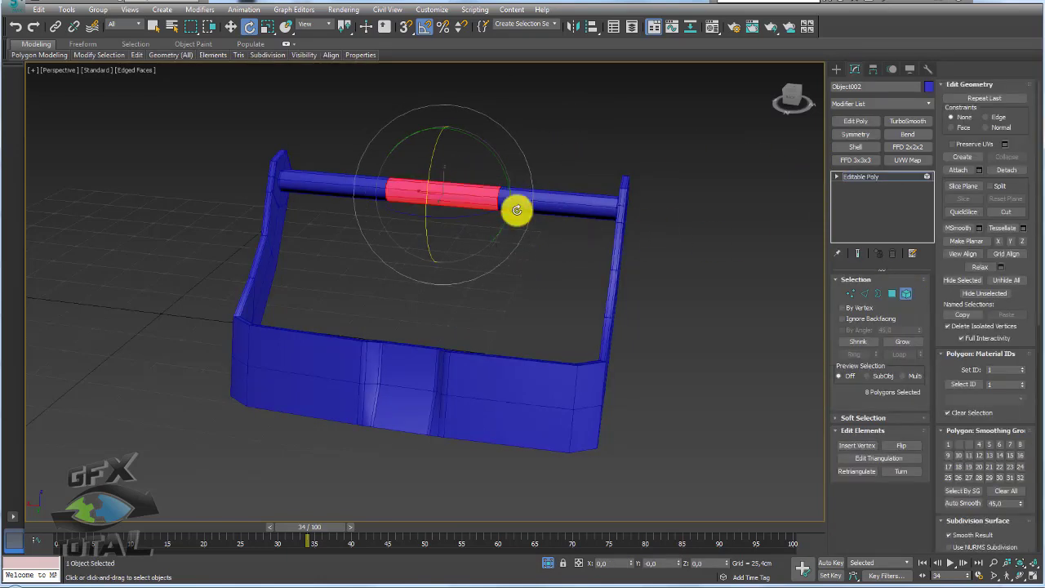
Step: Scale the detached crossbar piece along X to 47%
{"action": "key", "text": "r"}
{"action": "left_click_drag", "start_coordinate": [518, 201], "coordinate": [474, 200]}
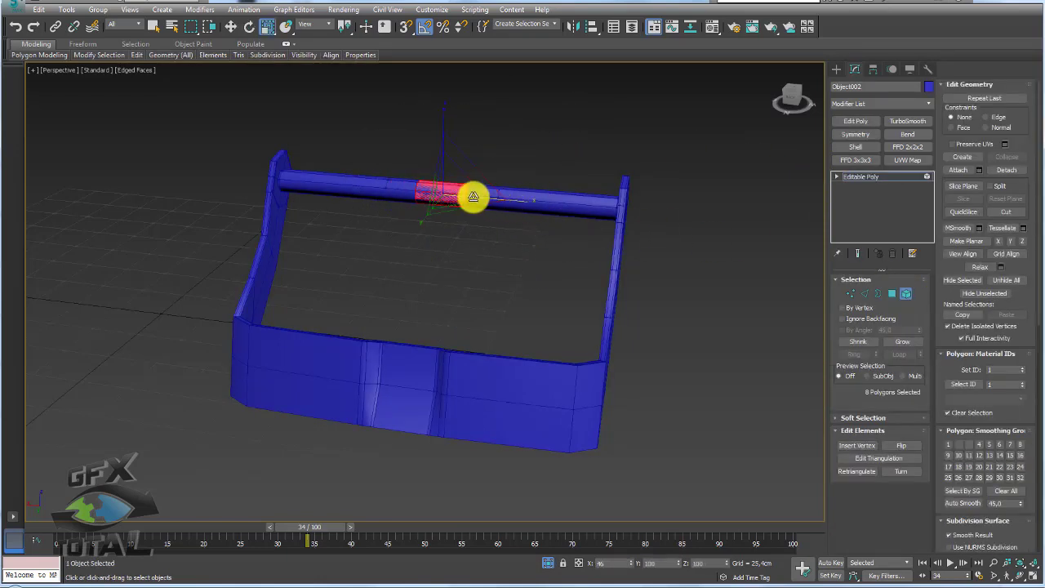
{"action": "mouse_move", "coordinate": [474, 197]}
{"action": "middle_mouse_down", "text": "alt"}
{"action": "mouse_move", "coordinate": [490, 243]}
{"action": "mouse_move", "coordinate": [583, 261]}
{"action": "middle_mouse_up", "text": "alt"}
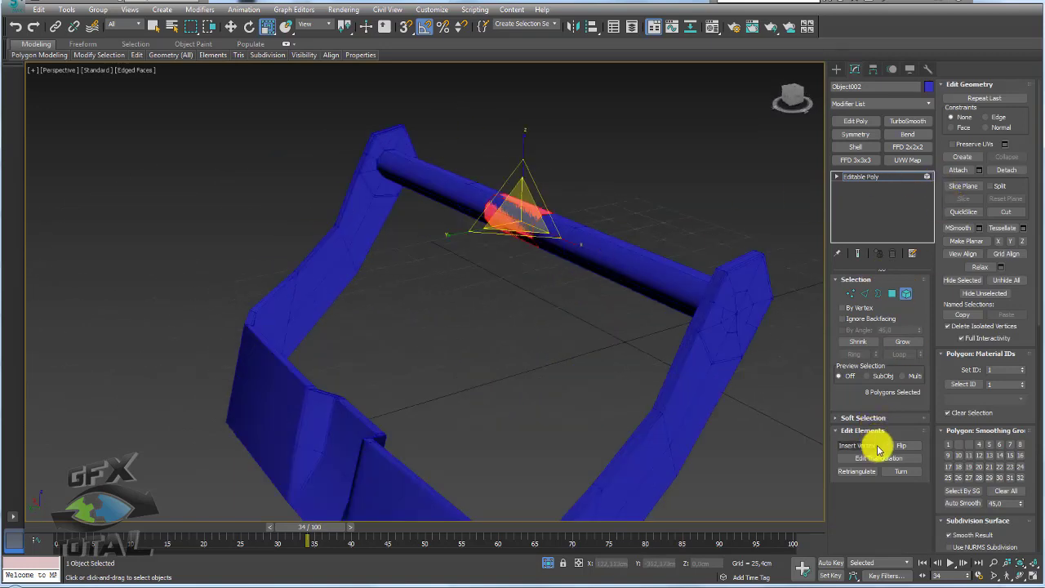
Step: Extrude the piece's polygons outward into a thick sleeve and return to object level
{"action": "left_click", "coordinate": [892, 294]}
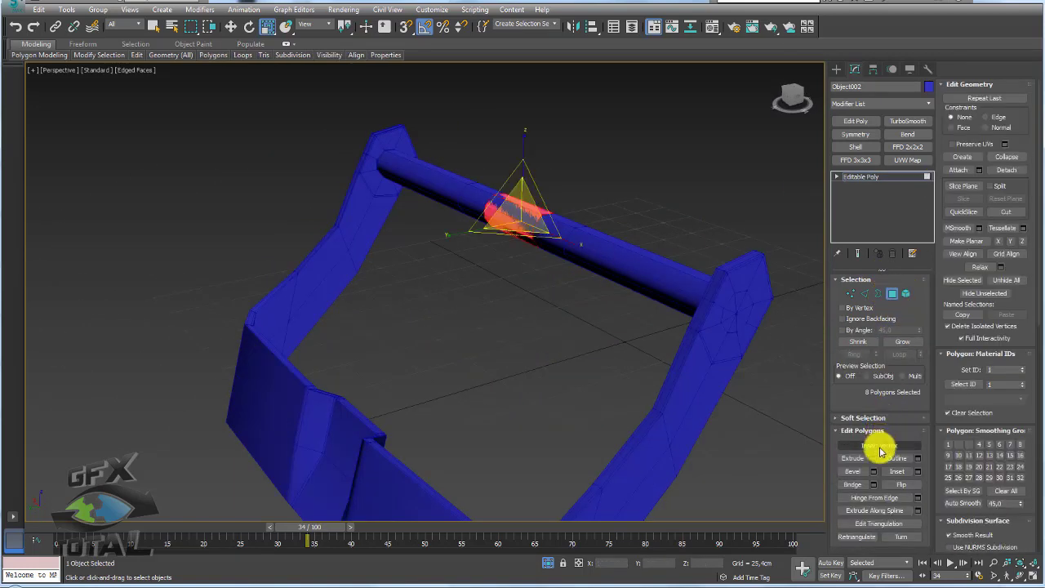
{"action": "left_click", "coordinate": [873, 458]}
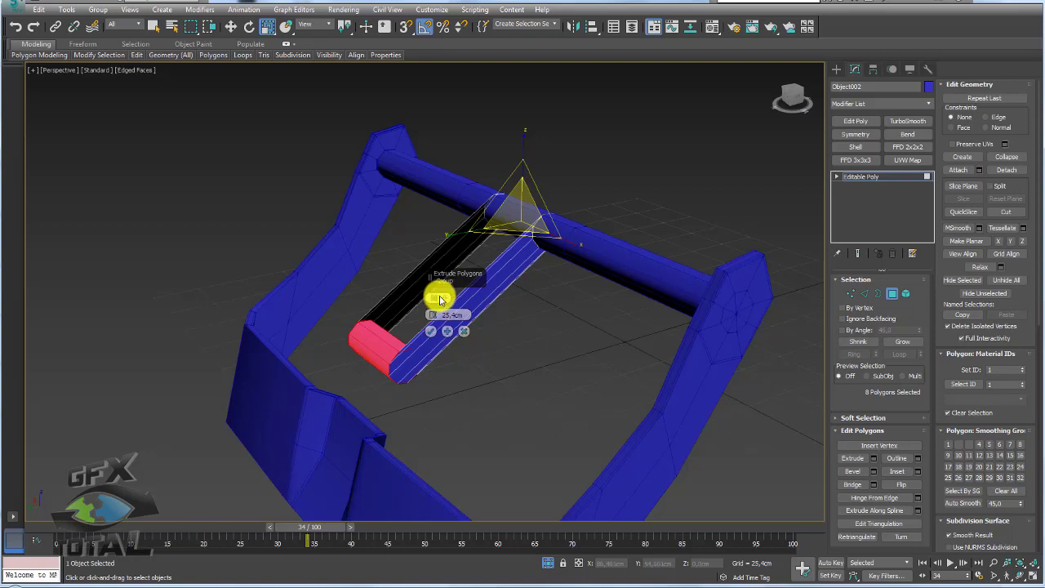
{"action": "left_click_drag", "start_coordinate": [469, 314], "coordinate": [440, 311]}
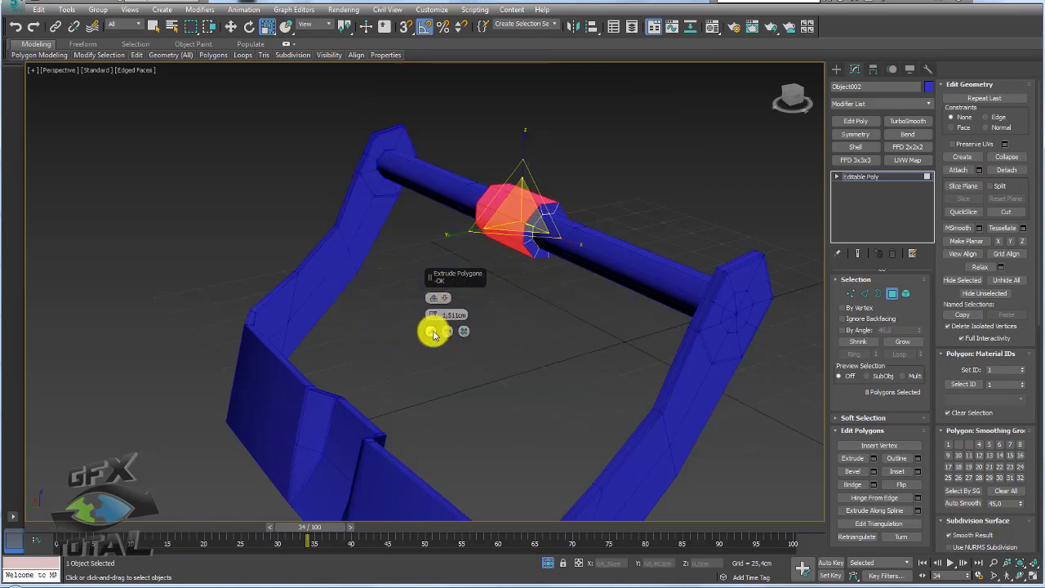
{"action": "left_click", "coordinate": [433, 334]}
{"action": "scroll", "coordinate": [518, 270], "scroll_direction": "up", "scroll_amount": 2}
{"action": "left_click", "coordinate": [872, 179]}
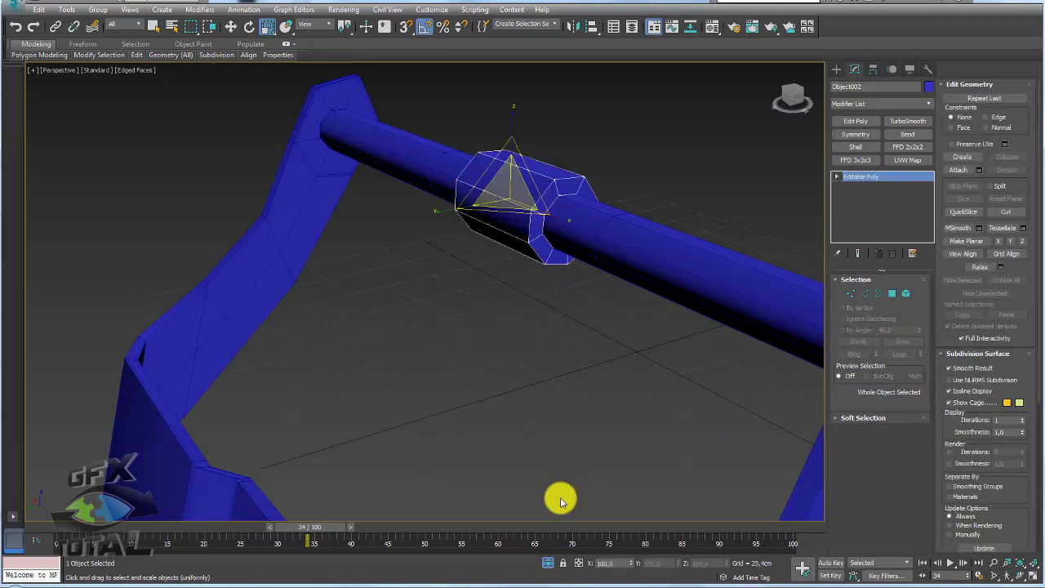
{"action": "key", "text": "alt+q"}
Step: Bridge the collar ring's two open border loops to close its inside
{"action": "middle_click_drag", "start_coordinate": [574, 329], "coordinate": [509, 305], "text": "alt"}
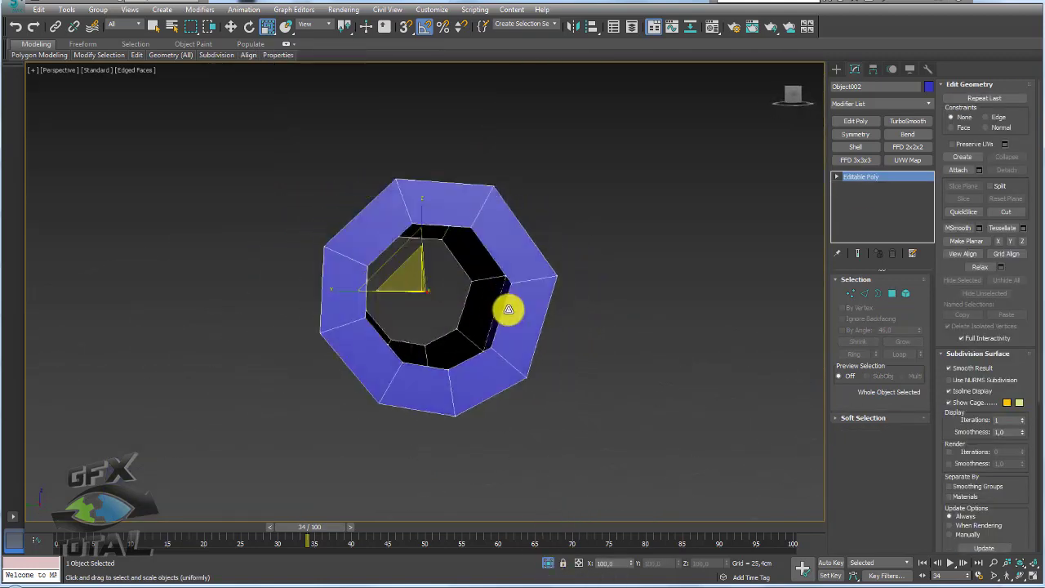
{"action": "left_click", "coordinate": [878, 293]}
{"action": "left_click", "coordinate": [443, 362]}
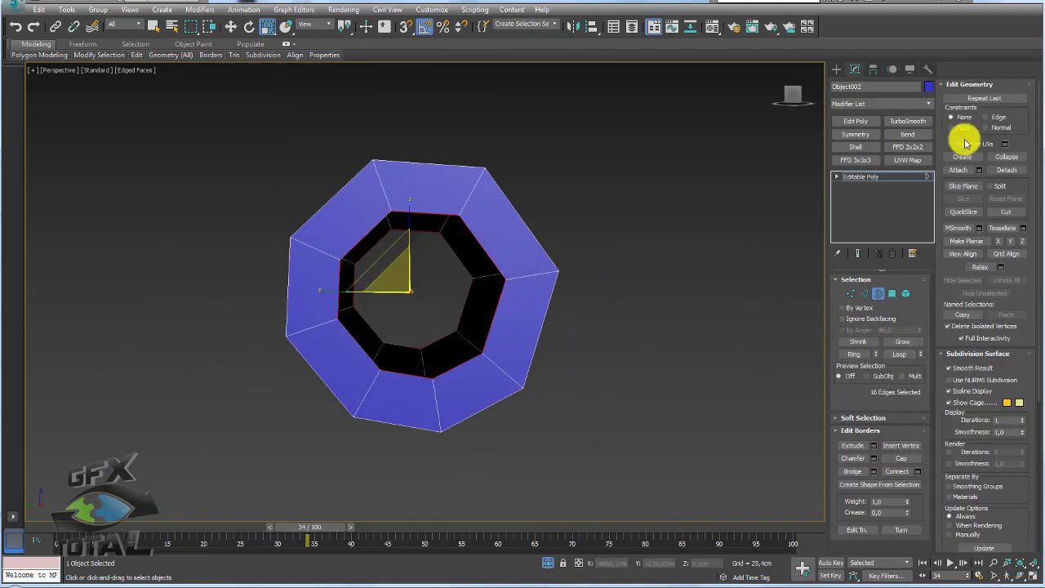
{"action": "left_click", "coordinate": [854, 472]}
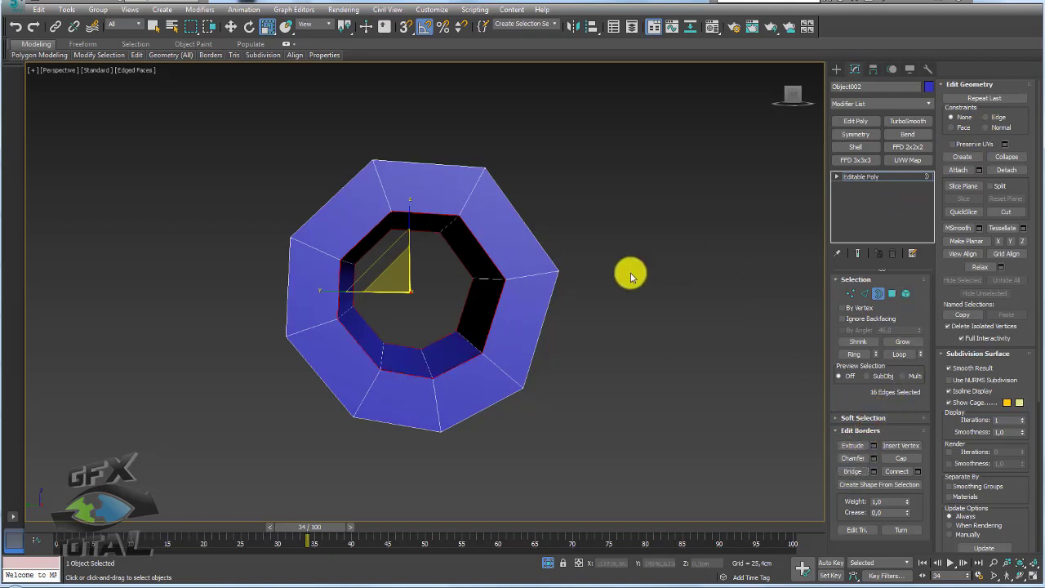
{"action": "middle_click_drag", "start_coordinate": [631, 277], "coordinate": [724, 285], "text": "alt"}
Step: Add a pinched edge loop around the ring, then exit isolation and select the buckle frame
{"action": "left_click", "coordinate": [865, 293]}
{"action": "scroll", "coordinate": [469, 250], "scroll_direction": "down", "scroll_amount": 3}
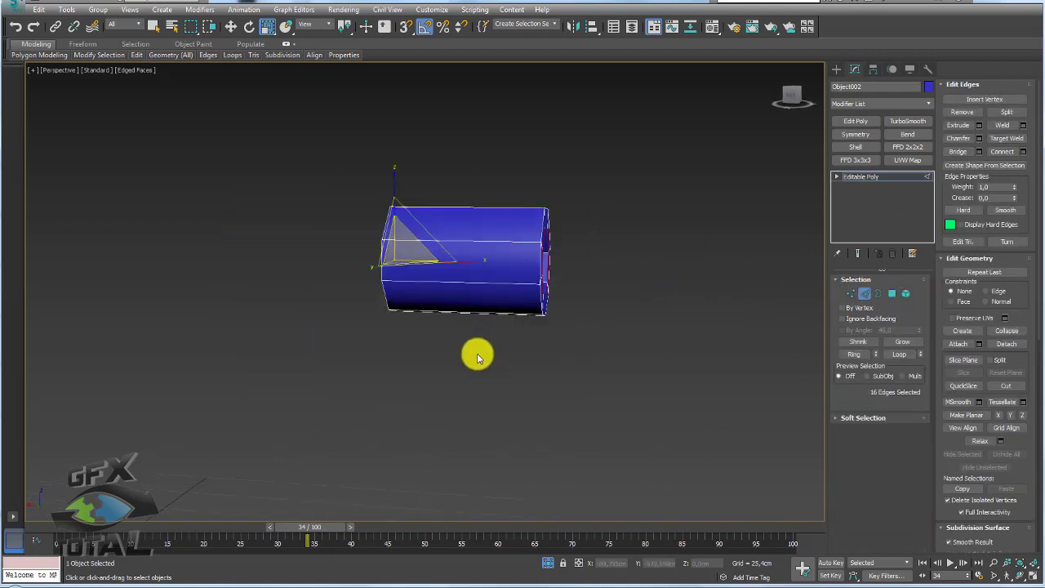
{"action": "left_click", "coordinate": [1023, 151]}
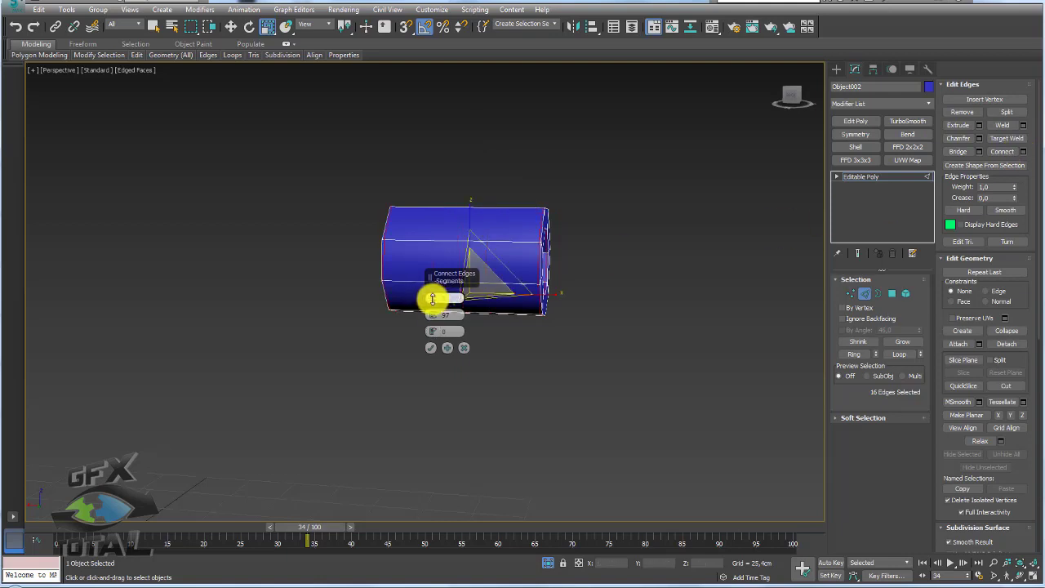
{"action": "left_click_drag", "start_coordinate": [439, 315], "coordinate": [438, 362]}
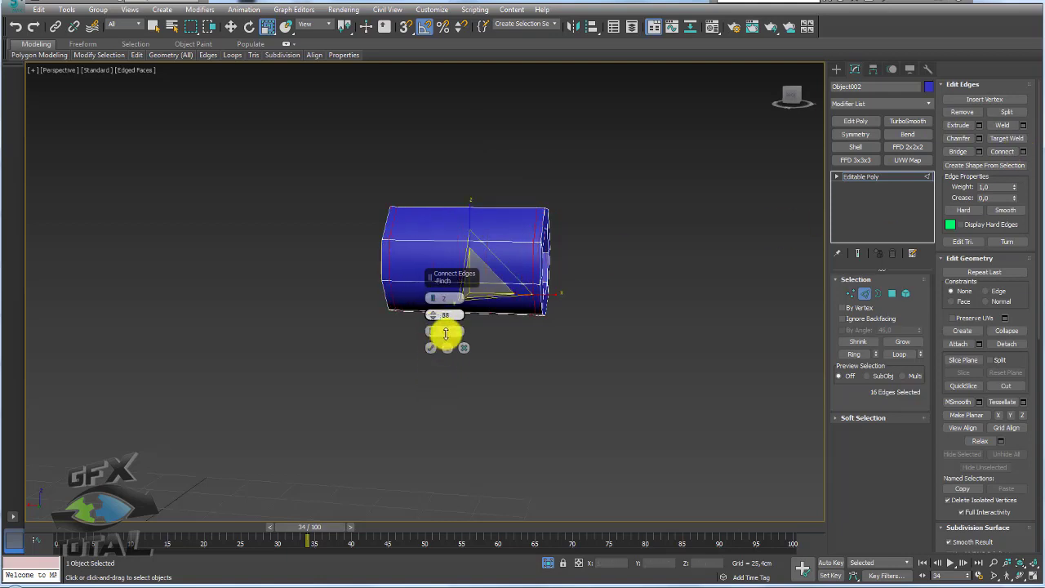
{"action": "left_click", "coordinate": [435, 350]}
{"action": "middle_click_drag", "start_coordinate": [441, 343], "coordinate": [483, 345], "text": "alt"}
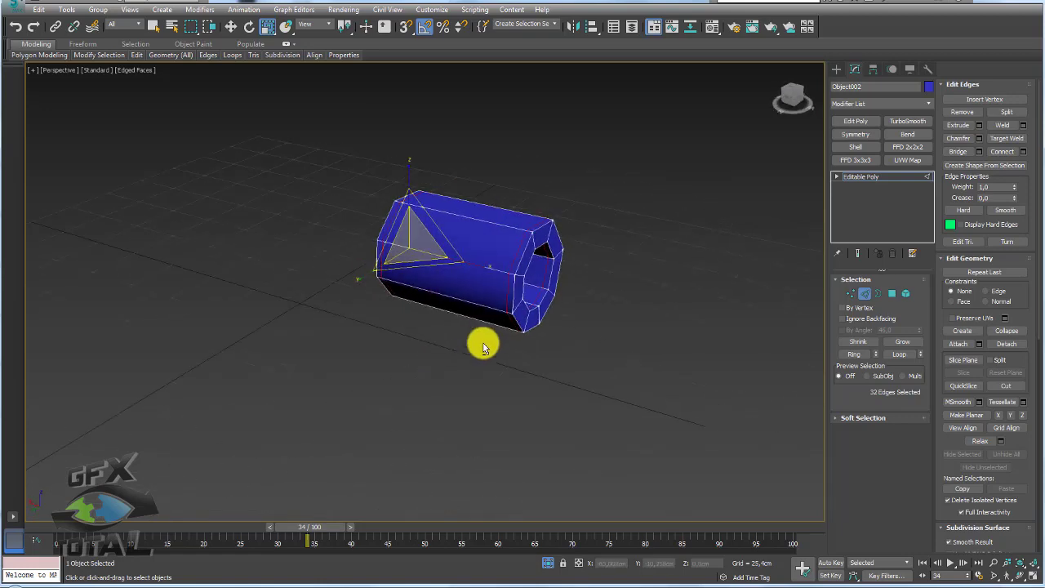
{"action": "left_click", "coordinate": [548, 563]}
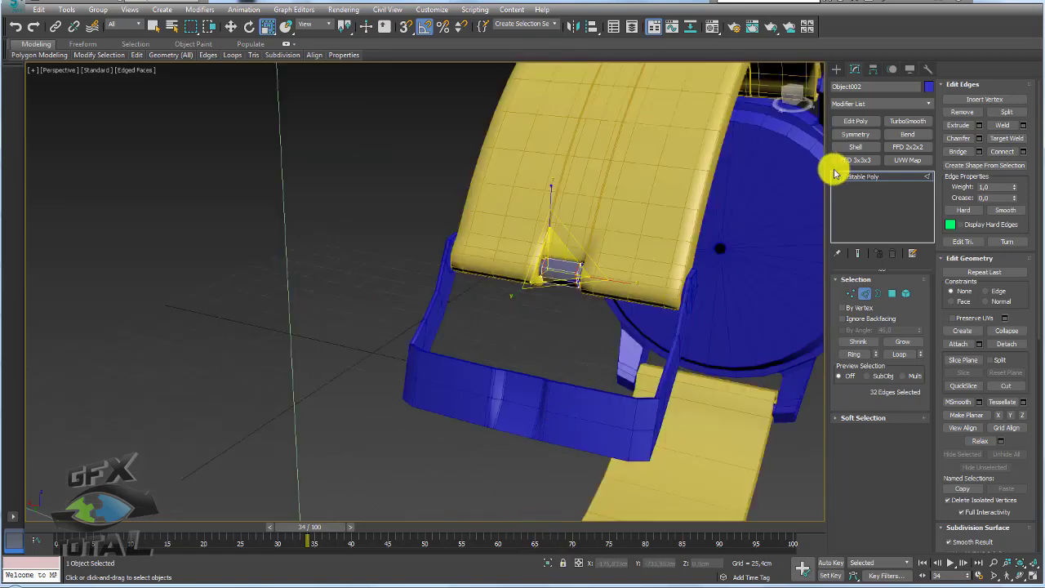
{"action": "left_click", "coordinate": [620, 436], "text": "ctrl"}
Step: Isolate the buckle and extrude the face under the bar's collar
{"action": "left_click", "coordinate": [547, 564]}
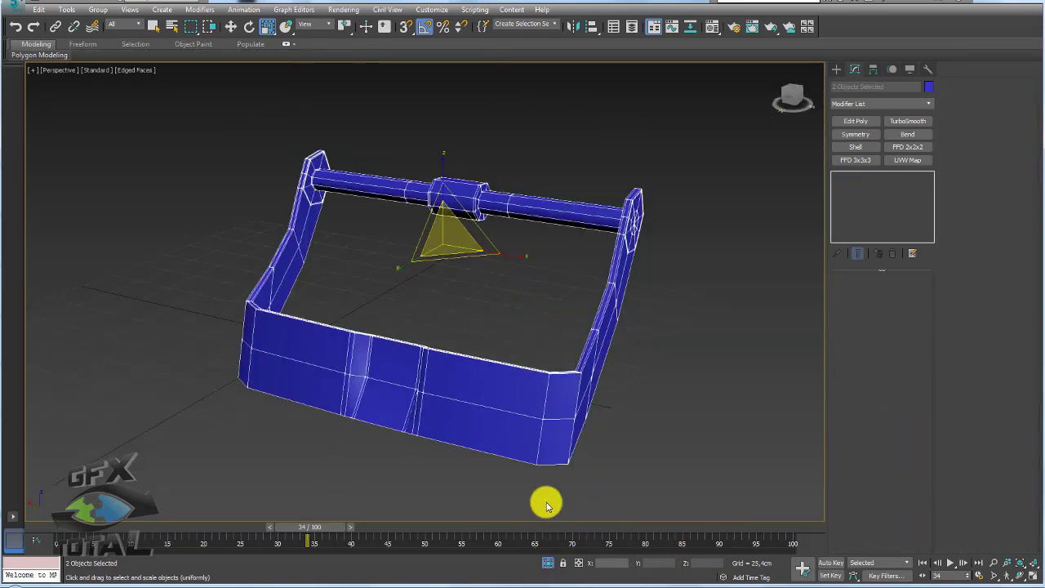
{"action": "left_click", "coordinate": [452, 205]}
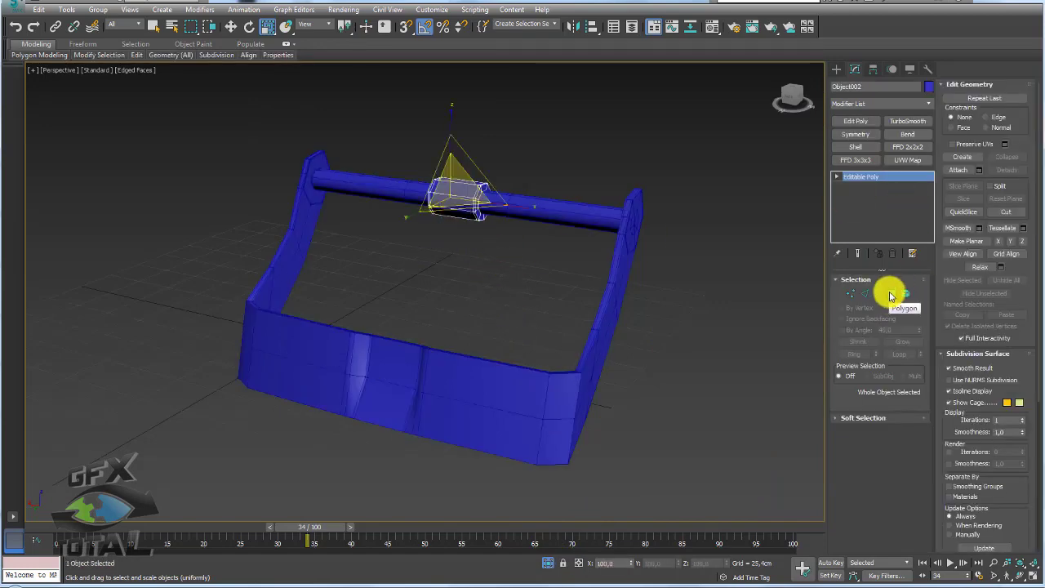
{"action": "left_click", "coordinate": [888, 292]}
{"action": "scroll", "coordinate": [445, 190], "scroll_direction": "up", "scroll_amount": 5}
{"action": "left_click", "coordinate": [445, 216]}
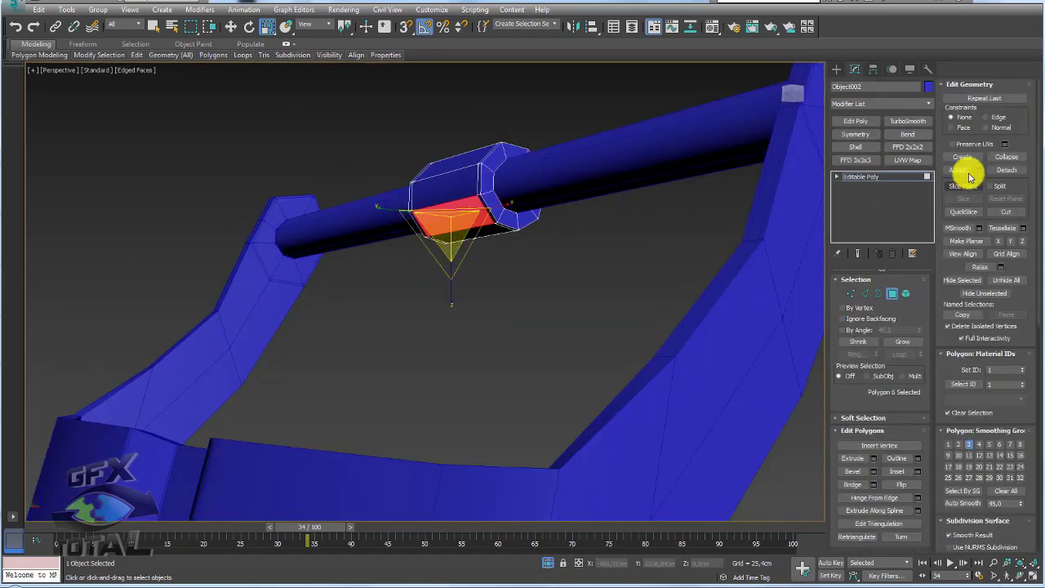
{"action": "left_click", "coordinate": [874, 458]}
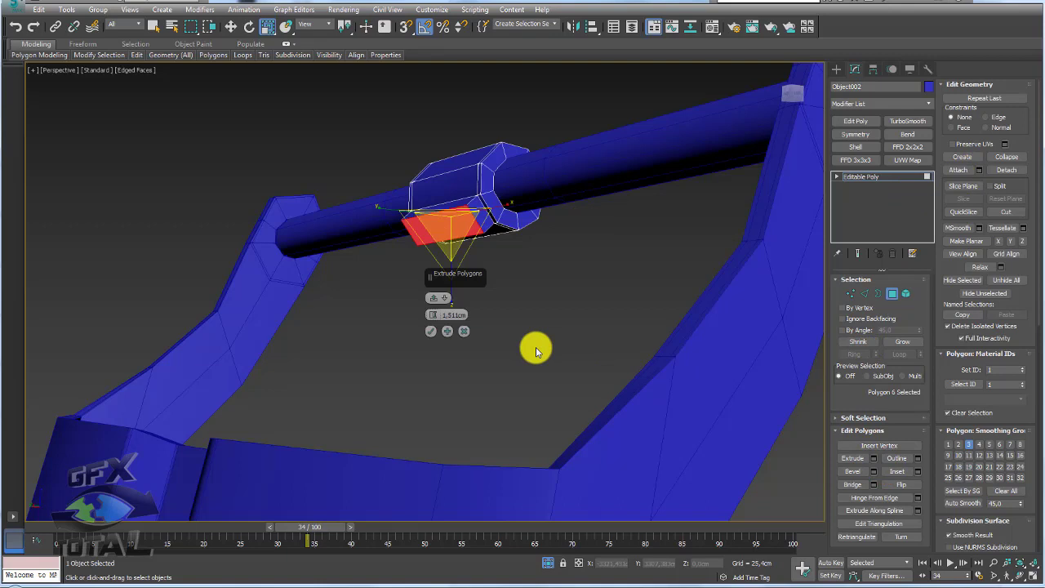
{"action": "left_click", "coordinate": [427, 328]}
Step: Pull the extruded face down to the buckle's base and select an edge at the strut's foot
{"action": "middle_click_drag", "start_coordinate": [479, 316], "coordinate": [484, 298], "text": "alt"}
{"action": "key", "text": "w"}
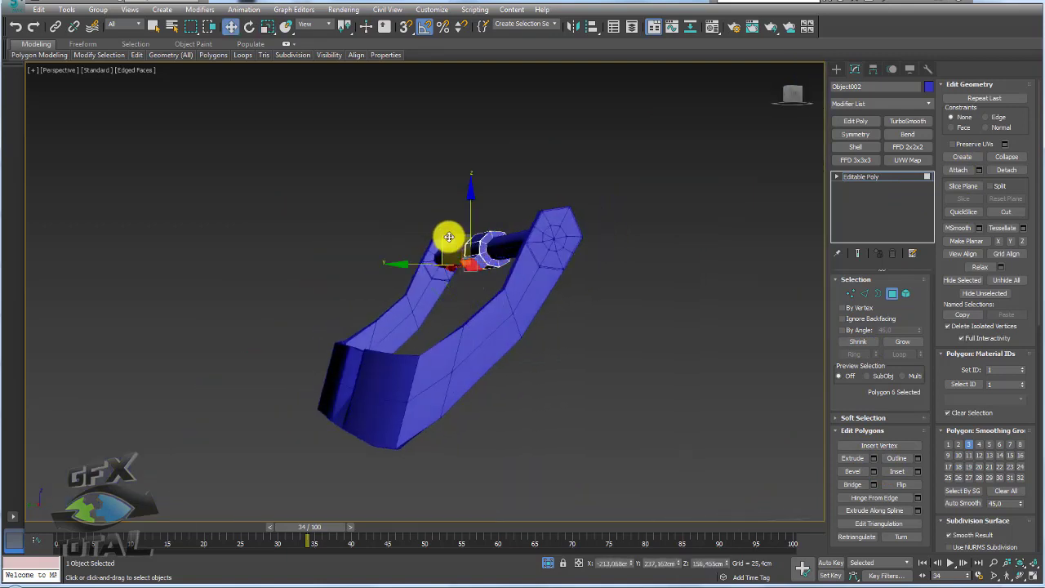
{"action": "left_click_drag", "start_coordinate": [449, 237], "coordinate": [338, 357]}
{"action": "mouse_move", "coordinate": [338, 357]}
{"action": "middle_mouse_down", "text": "alt"}
{"action": "mouse_move", "coordinate": [365, 344]}
{"action": "mouse_move", "coordinate": [338, 364]}
{"action": "mouse_move", "coordinate": [327, 396]}
{"action": "mouse_move", "coordinate": [358, 387]}
{"action": "middle_mouse_up", "text": "alt"}
{"action": "key", "text": "r"}
{"action": "left_click", "coordinate": [865, 293]}
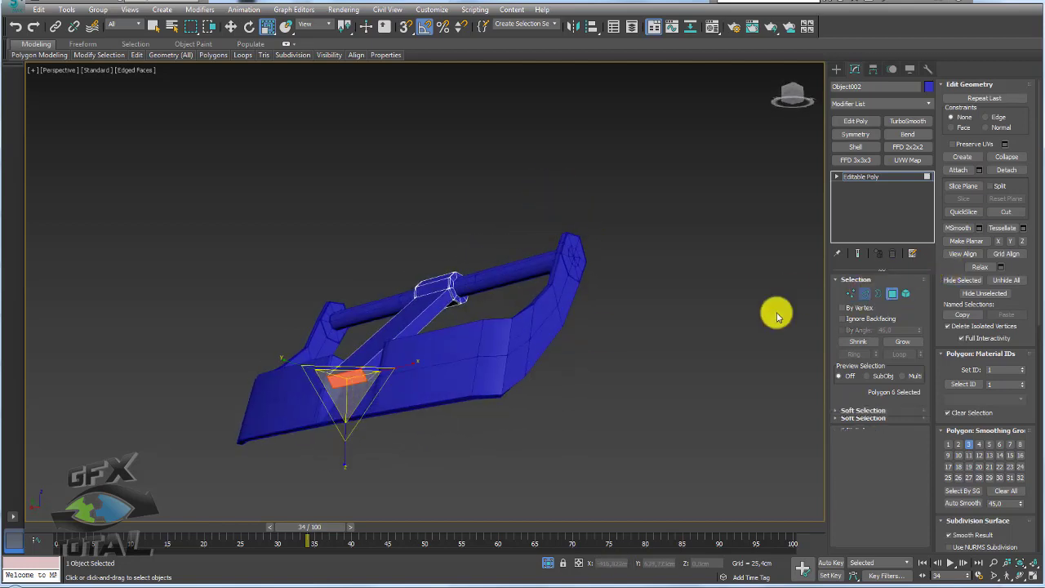
{"action": "left_click", "coordinate": [343, 373]}
{"action": "scroll", "coordinate": [343, 372], "scroll_direction": "up", "scroll_amount": 5}
Step: Move the edges at the tongue's foot down along the buckle front
{"action": "key", "text": "w"}
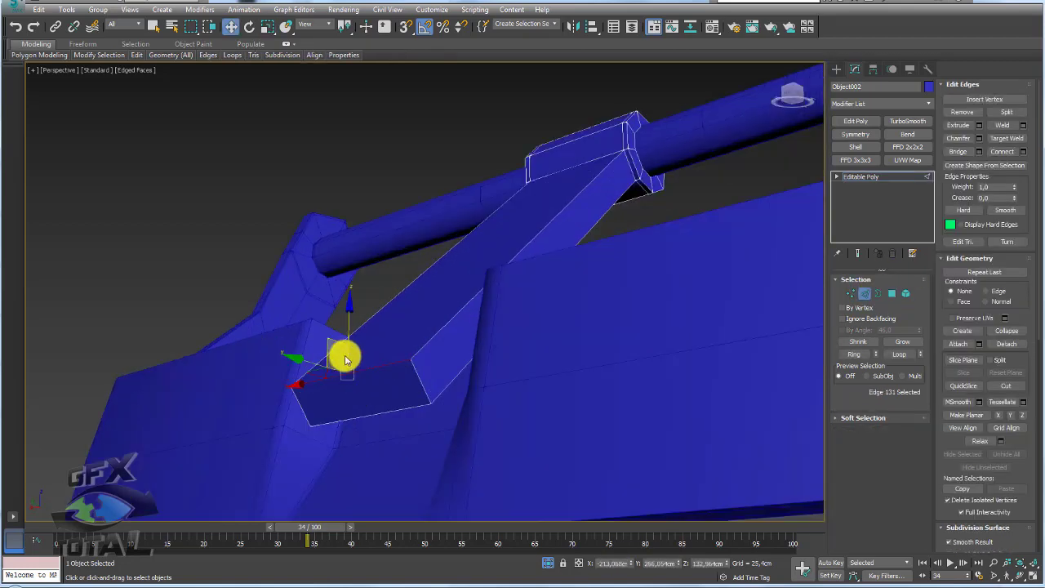
{"action": "scroll", "coordinate": [346, 357], "scroll_direction": "up", "scroll_amount": 2}
{"action": "left_click_drag", "start_coordinate": [334, 355], "coordinate": [343, 373]}
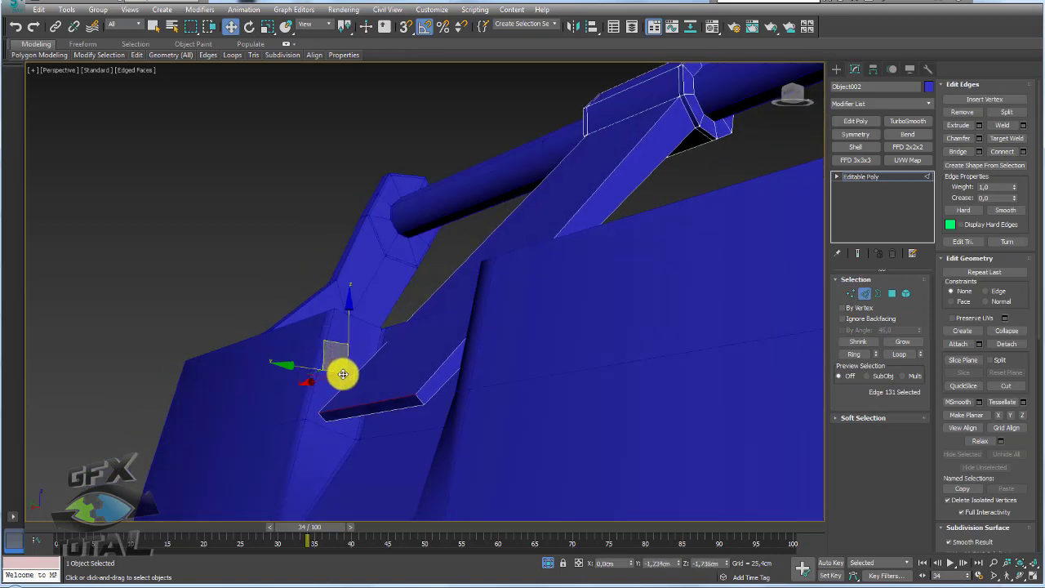
{"action": "left_click", "coordinate": [367, 413], "text": "ctrl"}
{"action": "scroll", "coordinate": [367, 413], "scroll_direction": "down", "scroll_amount": 5}
{"action": "scroll", "coordinate": [369, 429], "scroll_direction": "down", "scroll_amount": 3}
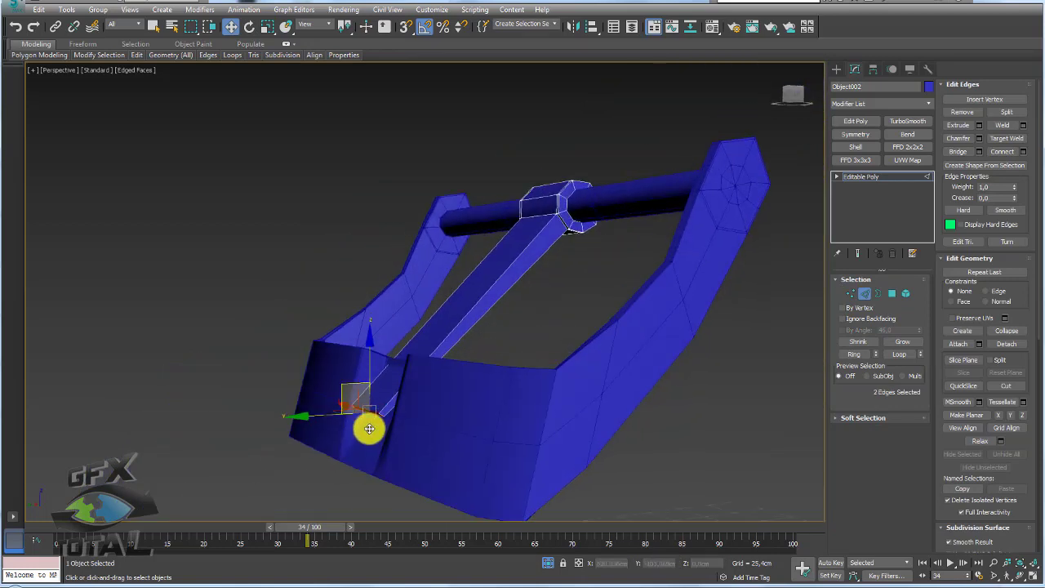
{"action": "left_click_drag", "start_coordinate": [352, 385], "coordinate": [343, 434]}
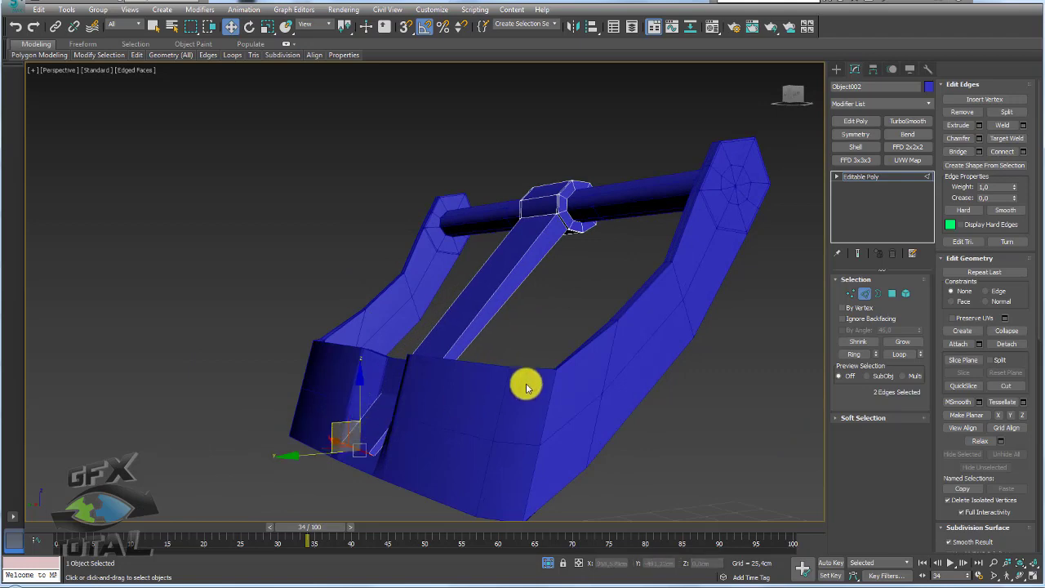
Step: Select the edge ring along the tongue and connect it with a new loop
{"action": "left_click", "coordinate": [1002, 151]}
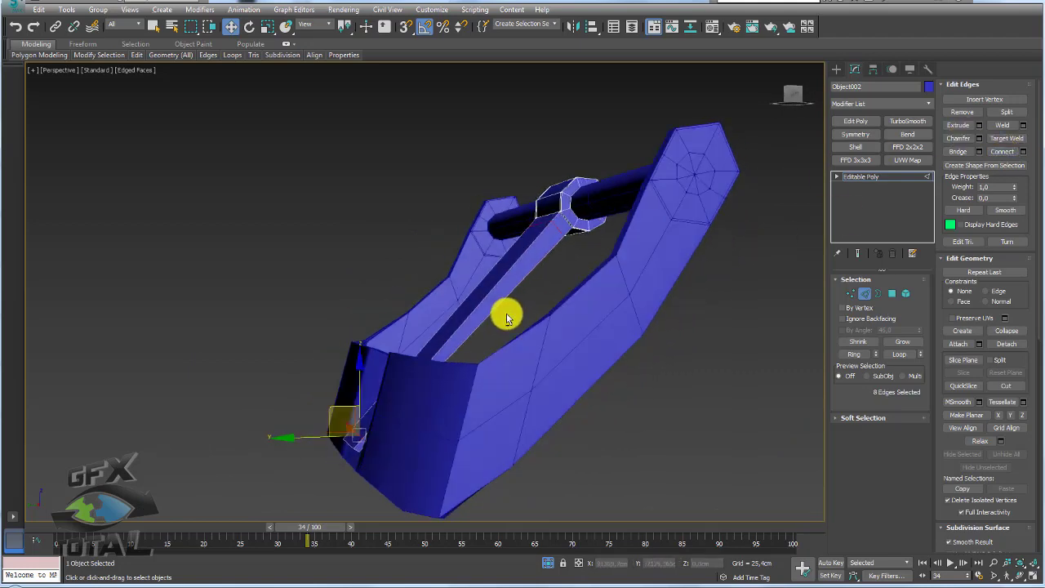
{"action": "middle_click_drag", "start_coordinate": [501, 311], "coordinate": [621, 270], "text": "alt"}
{"action": "left_click", "coordinate": [1023, 151]}
{"action": "middle_click_drag", "start_coordinate": [519, 323], "coordinate": [523, 334], "text": "alt"}
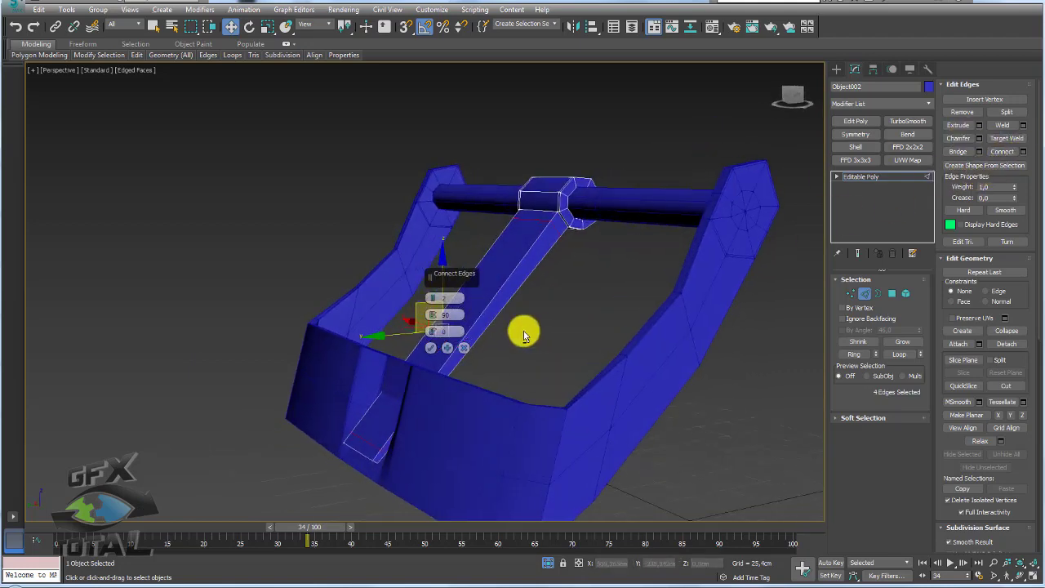
{"action": "left_click", "coordinate": [432, 351]}
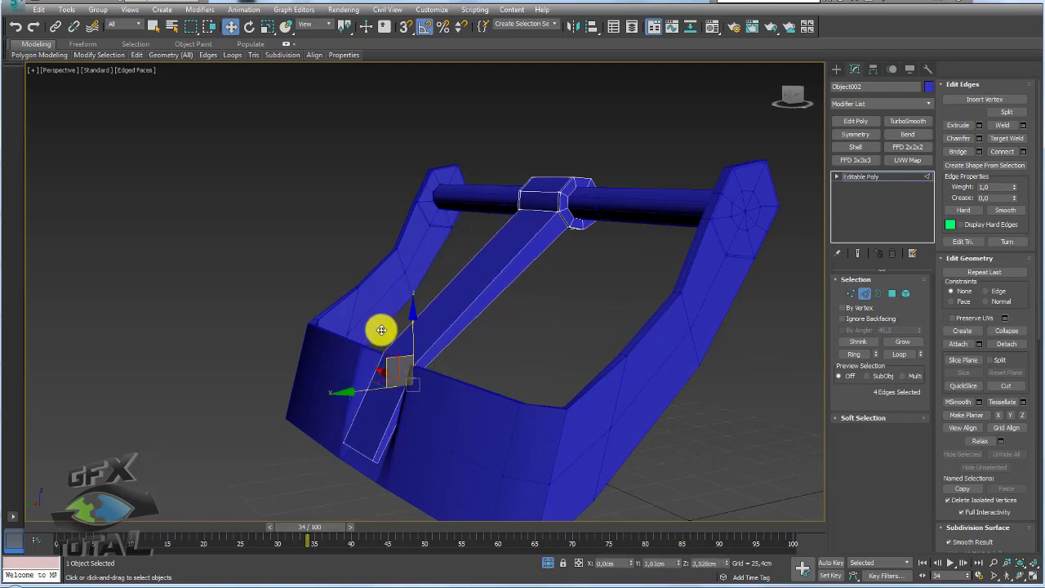
Step: Add another connecting edge loop across the tongue
{"action": "middle_click_drag", "start_coordinate": [383, 338], "coordinate": [357, 380], "text": "alt"}
{"action": "scroll", "coordinate": [430, 373], "scroll_direction": "up", "scroll_amount": 5}
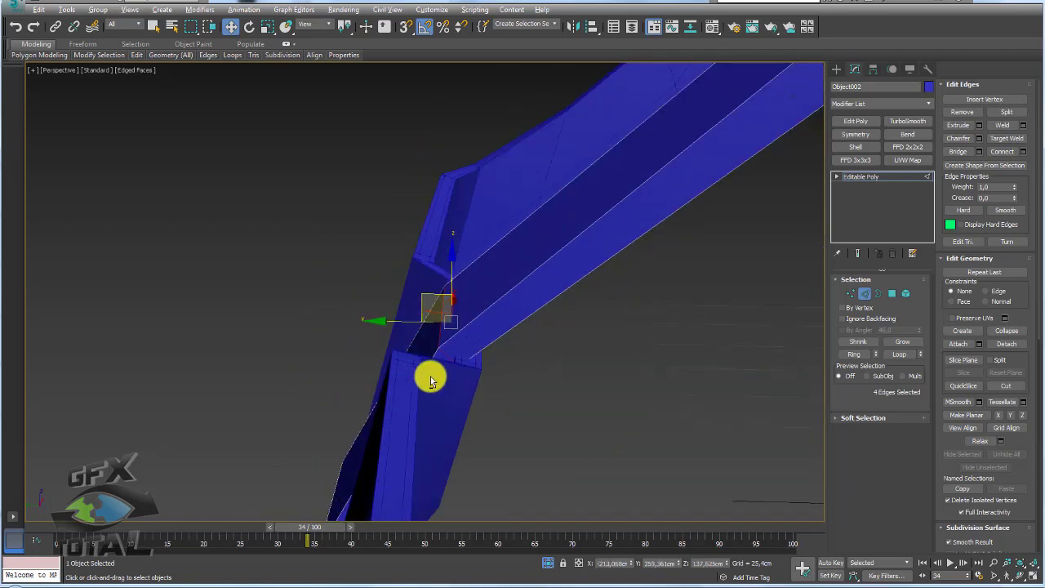
{"action": "scroll", "coordinate": [419, 402], "scroll_direction": "up", "scroll_amount": 2}
{"action": "mouse_move", "coordinate": [418, 401]}
{"action": "middle_mouse_down", "text": "alt"}
{"action": "mouse_move", "coordinate": [423, 321]}
{"action": "mouse_move", "coordinate": [411, 287]}
{"action": "middle_mouse_up", "text": "alt"}
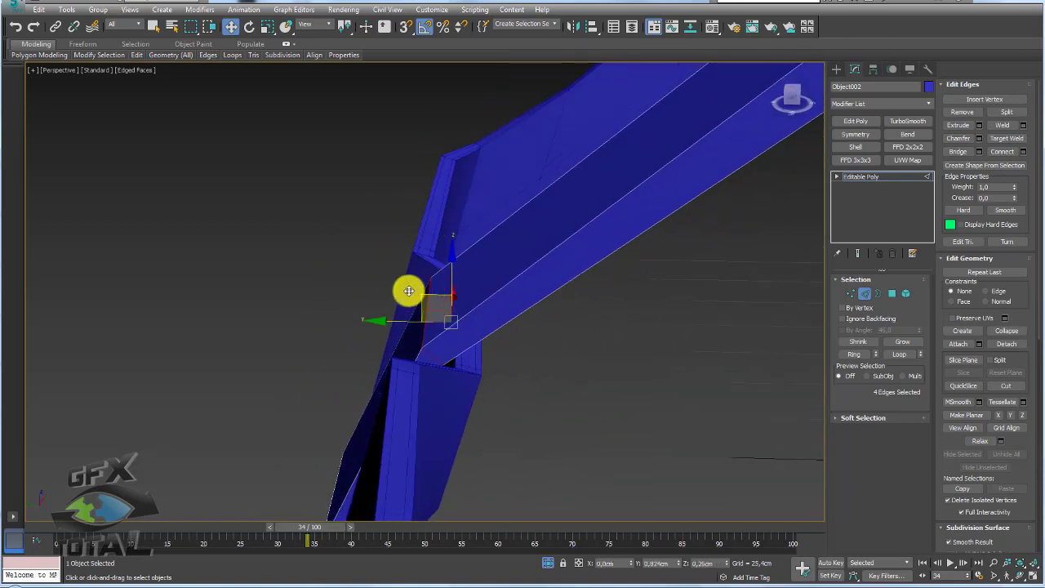
{"action": "scroll", "coordinate": [490, 294], "scroll_direction": "down", "scroll_amount": 3}
{"action": "mouse_move", "coordinate": [534, 296]}
{"action": "middle_mouse_down", "text": "alt"}
{"action": "mouse_move", "coordinate": [593, 205]}
{"action": "mouse_move", "coordinate": [602, 275]}
{"action": "mouse_move", "coordinate": [637, 242]}
{"action": "middle_mouse_up", "text": "alt"}
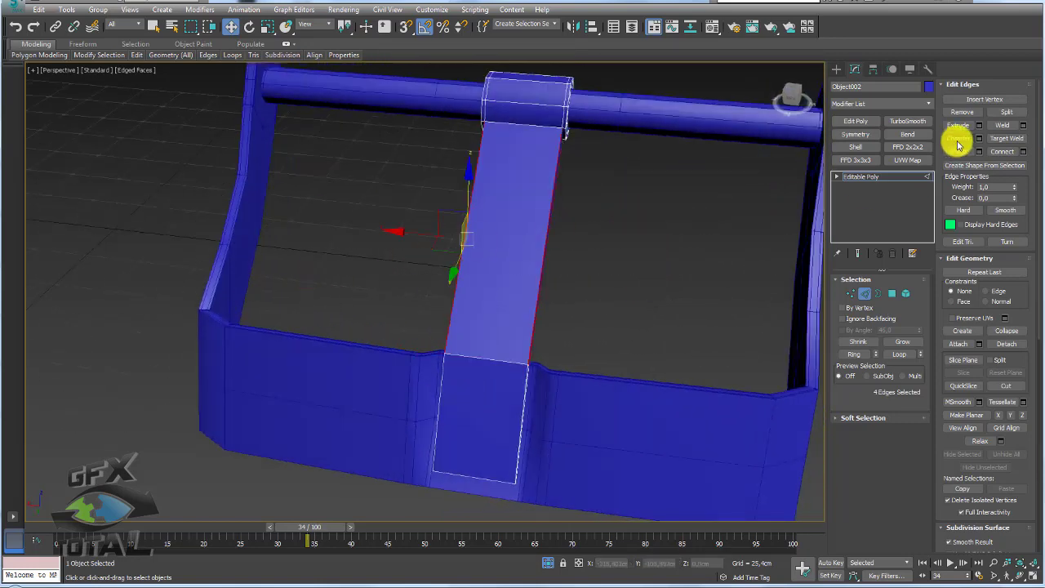
{"action": "middle_click_drag", "start_coordinate": [688, 266], "coordinate": [599, 273], "text": "alt"}
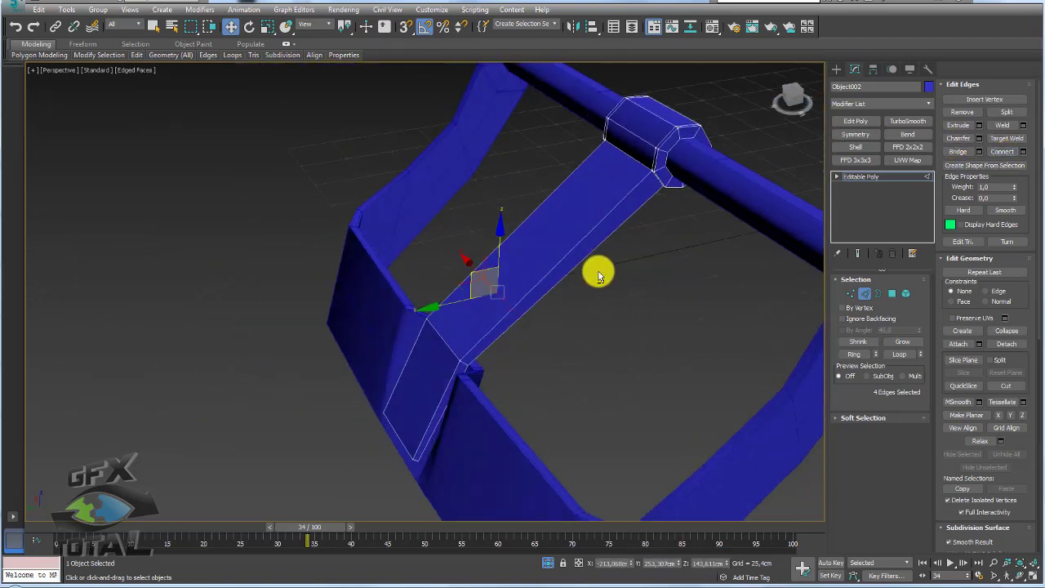
{"action": "left_click", "coordinate": [1023, 151]}
{"action": "left_click", "coordinate": [433, 350]}
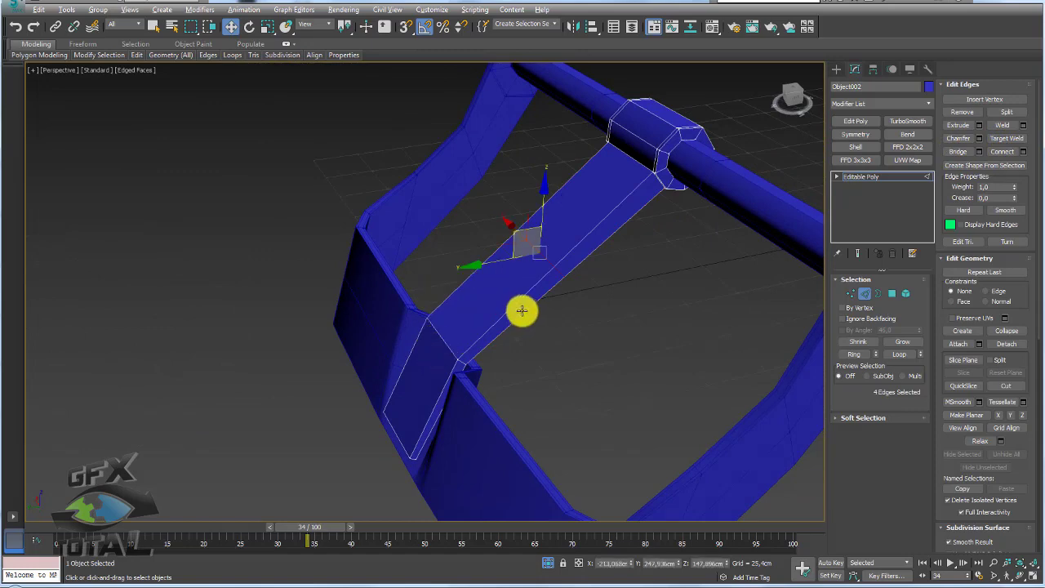
Step: Bend the tongue by moving the selected edges, then chamfer them
{"action": "middle_click_drag", "start_coordinate": [522, 310], "coordinate": [523, 234], "text": "alt"}
{"action": "left_click_drag", "start_coordinate": [516, 226], "coordinate": [530, 238]}
{"action": "left_click", "coordinate": [979, 138]}
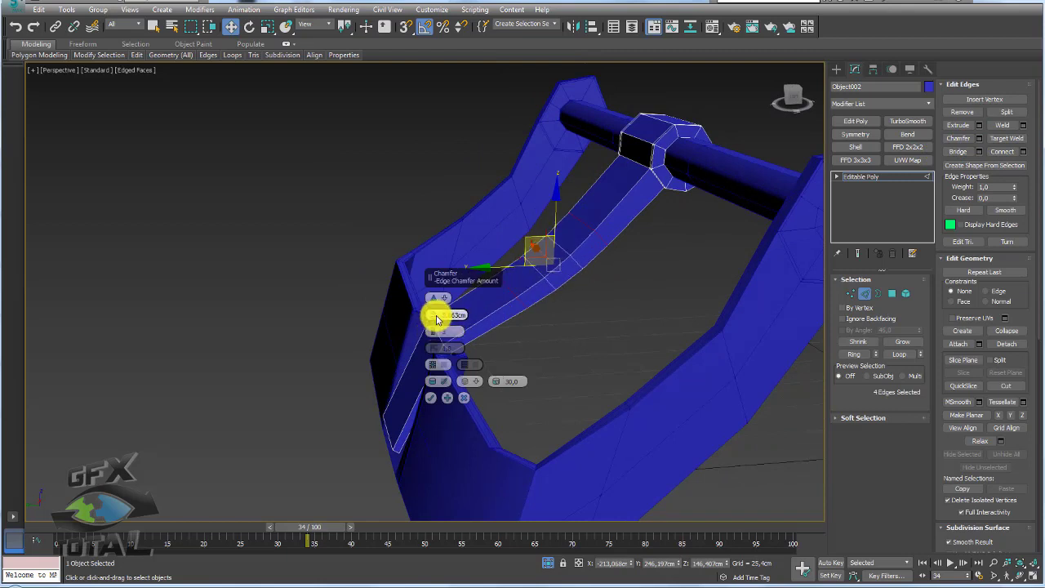
{"action": "left_click", "coordinate": [433, 398]}
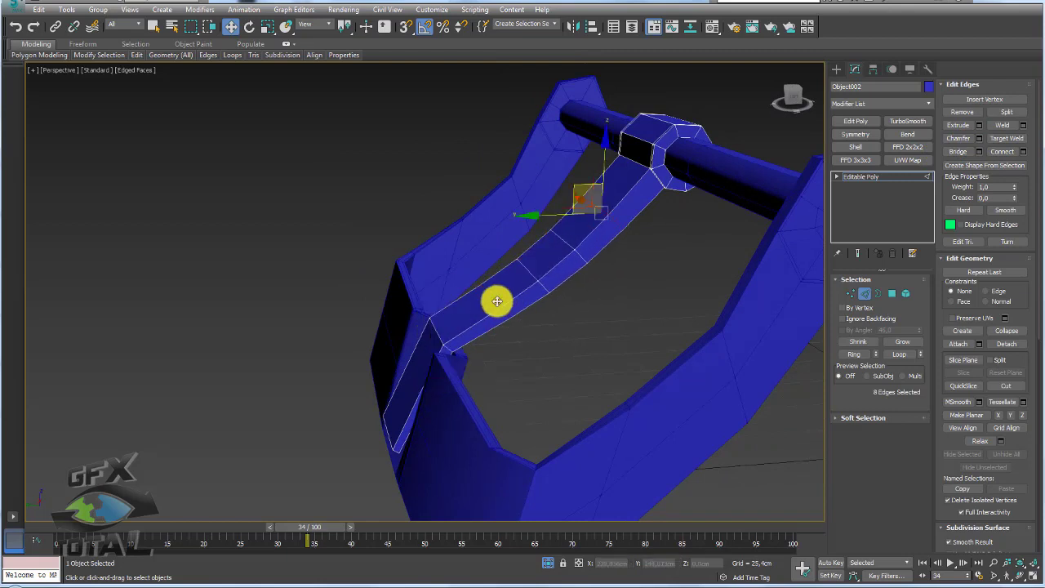
Step: Connect a tongue edge with 2 segments and pinch about 89
{"action": "left_click", "coordinate": [495, 299]}
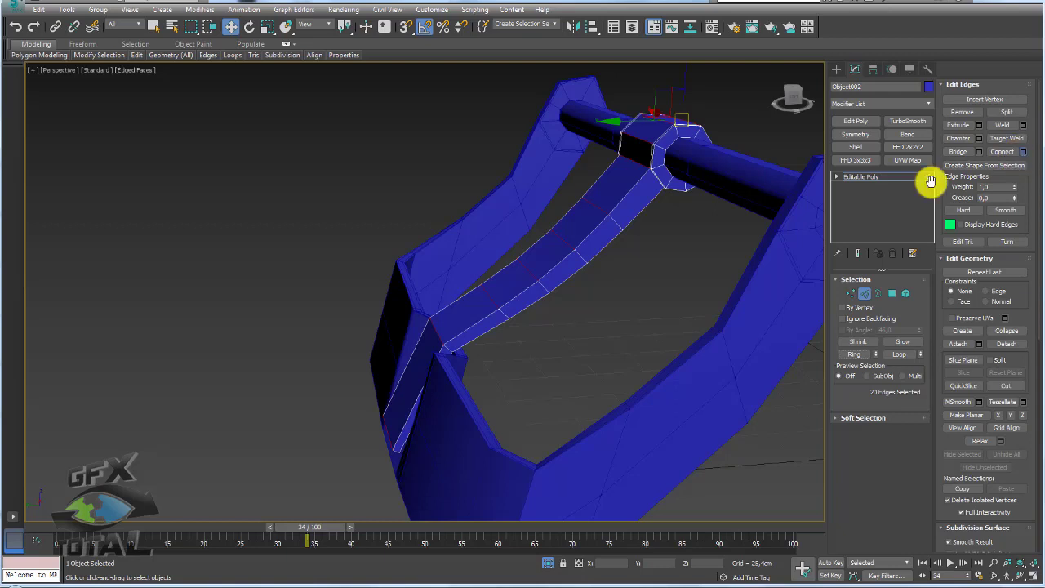
{"action": "key", "text": "ctrl+shift+e"}
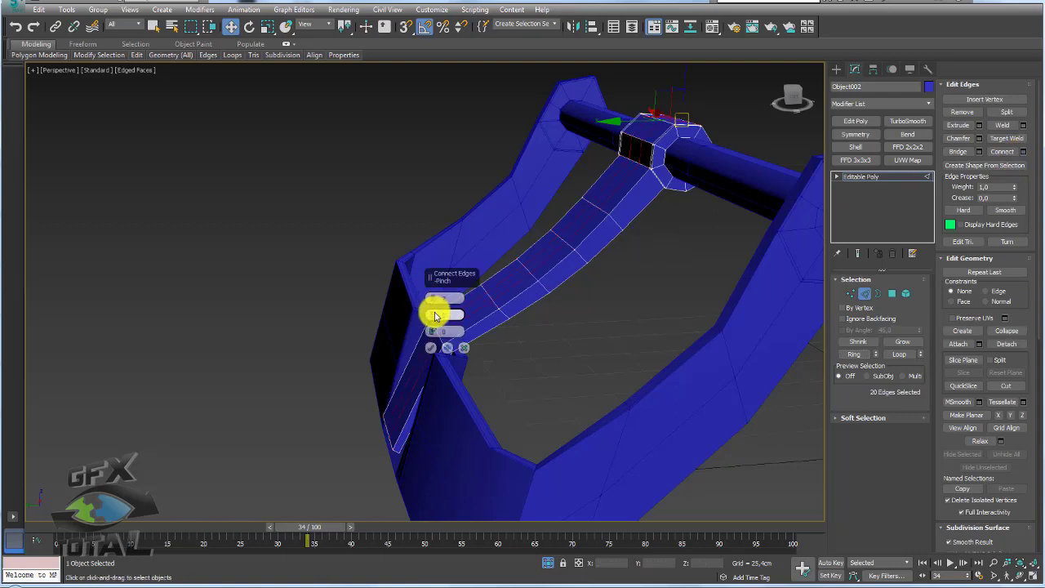
{"action": "left_click_drag", "start_coordinate": [433, 315], "coordinate": [442, 173]}
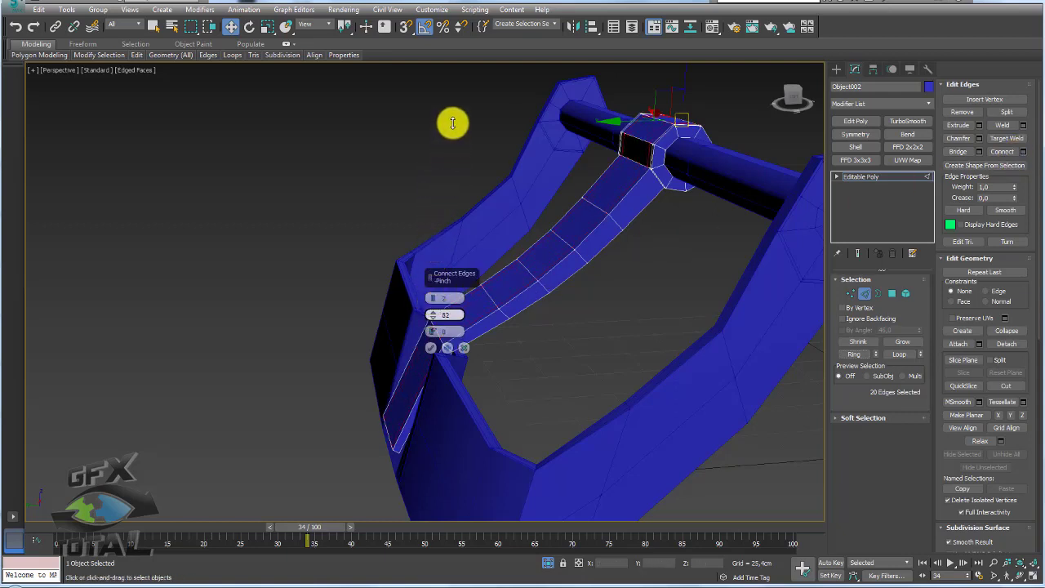
{"action": "left_click_drag", "start_coordinate": [454, 112], "coordinate": [440, 287]}
{"action": "left_click", "coordinate": [430, 350]}
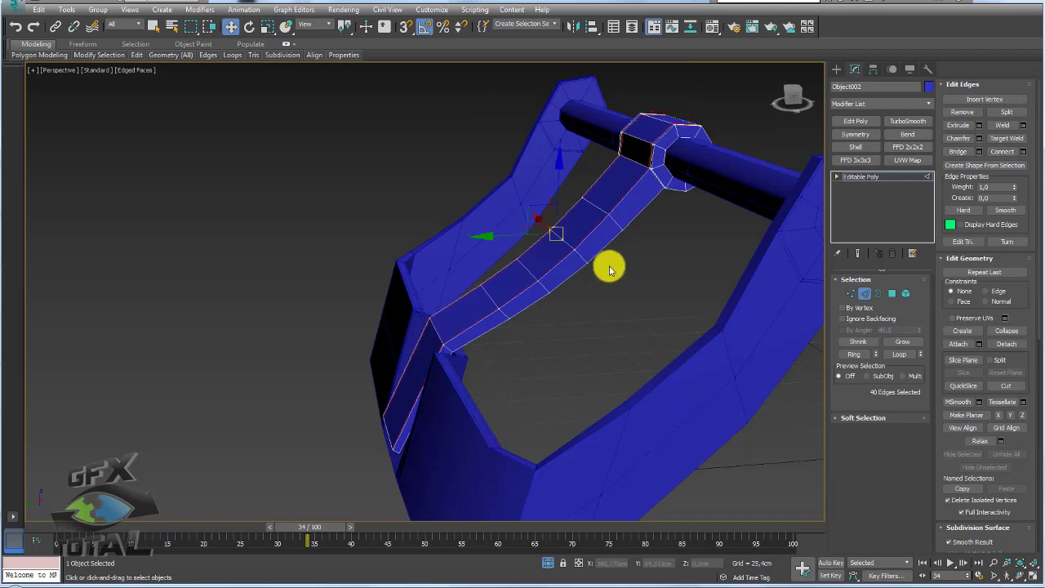
{"action": "middle_click_drag", "start_coordinate": [607, 264], "coordinate": [906, 172], "text": "alt"}
{"action": "left_click", "coordinate": [880, 177]}
Step: Rotate the buckle up and back into place at the yellow strap
{"action": "scroll", "coordinate": [660, 236], "scroll_direction": "down", "scroll_amount": 5}
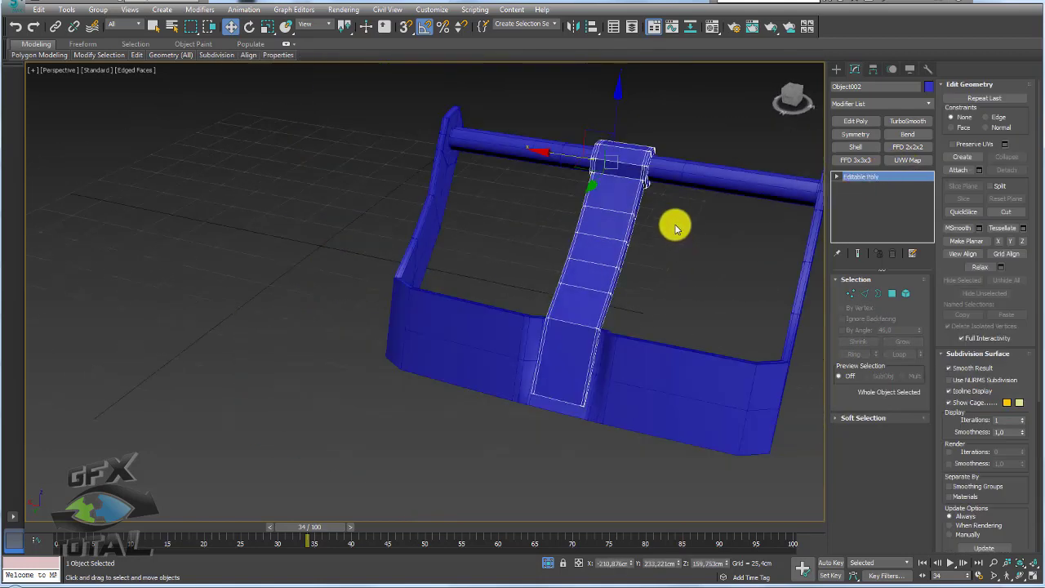
{"action": "middle_click_drag", "start_coordinate": [677, 224], "coordinate": [579, 236], "text": "alt"}
{"action": "key", "text": "e"}
{"action": "mouse_move", "coordinate": [543, 189]}
{"action": "left_mouse_down"}
{"action": "mouse_move", "coordinate": [553, 130]}
{"action": "mouse_move", "coordinate": [549, 535]}
{"action": "left_mouse_up"}
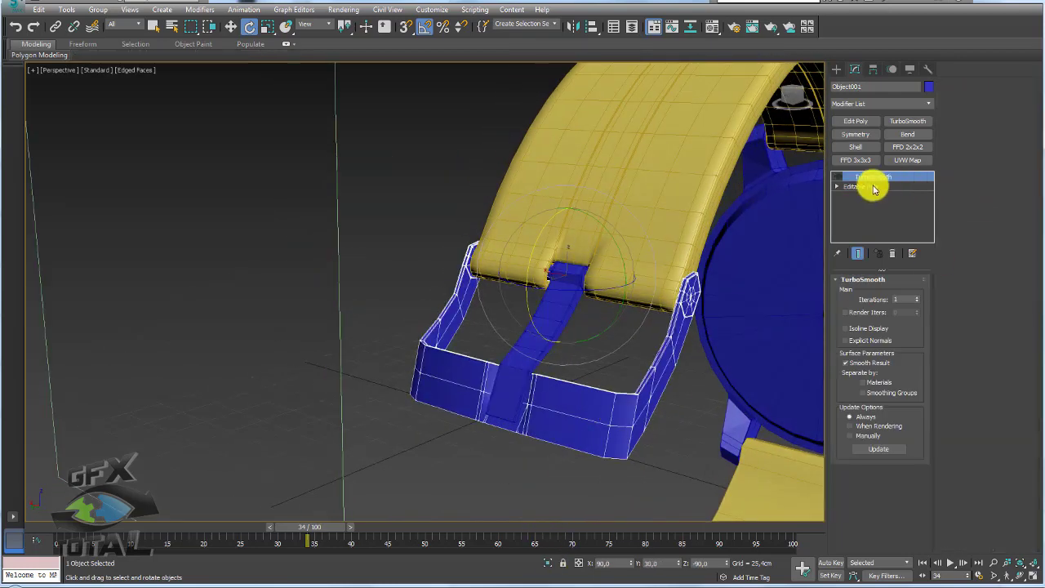
Step: Attach the buckle loop to the buckle's Editable Poly and show the TurboSmooth result
{"action": "left_click", "coordinate": [871, 187]}
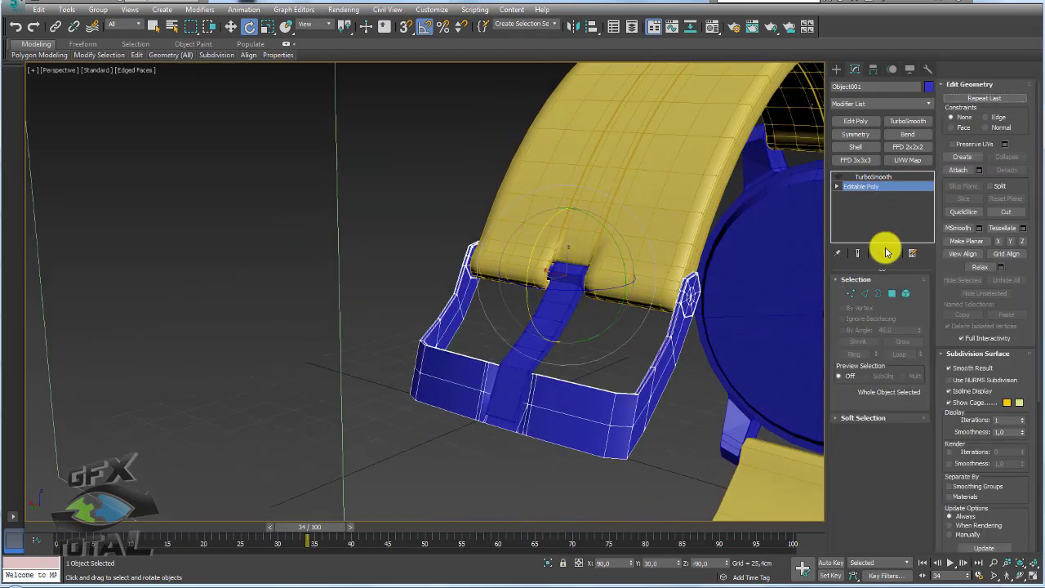
{"action": "left_click", "coordinate": [957, 170]}
{"action": "left_click", "coordinate": [564, 296]}
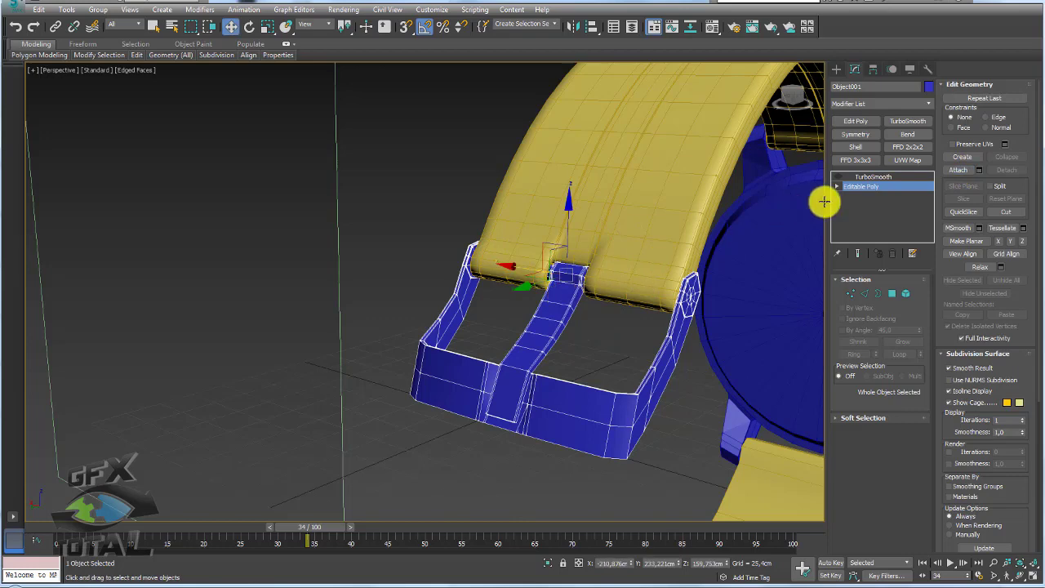
{"action": "left_click", "coordinate": [873, 177]}
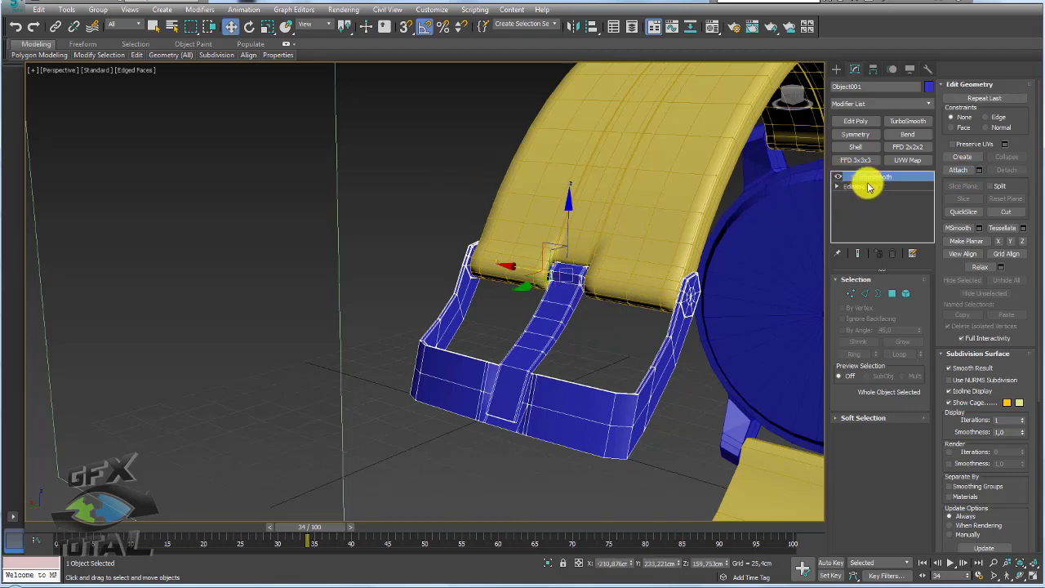
{"action": "middle_click_drag", "start_coordinate": [772, 251], "coordinate": [744, 256], "text": "alt"}
{"action": "scroll", "coordinate": [558, 401], "scroll_direction": "up", "scroll_amount": 3}
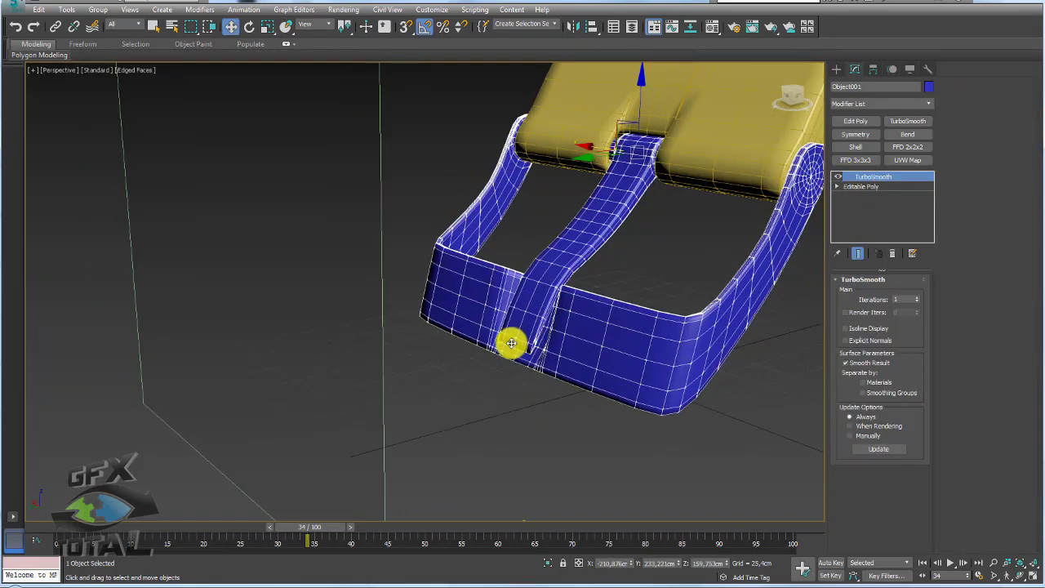
{"action": "scroll", "coordinate": [548, 353], "scroll_direction": "up", "scroll_amount": 3}
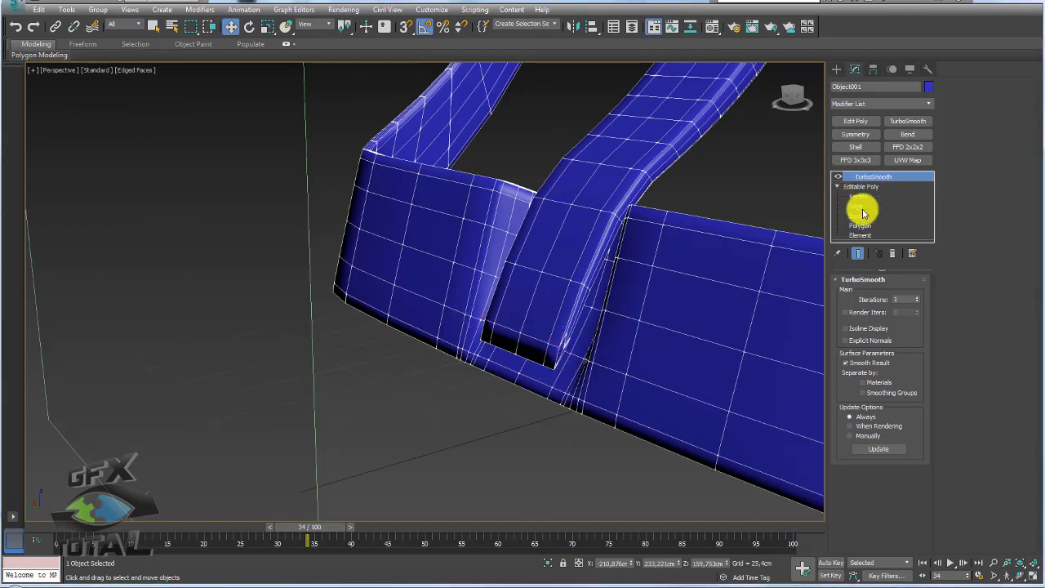
Step: Ring-select an edge at the tongue join, connect a new loop, and return to TurboSmooth
{"action": "left_click", "coordinate": [857, 206]}
{"action": "left_click", "coordinate": [566, 337]}
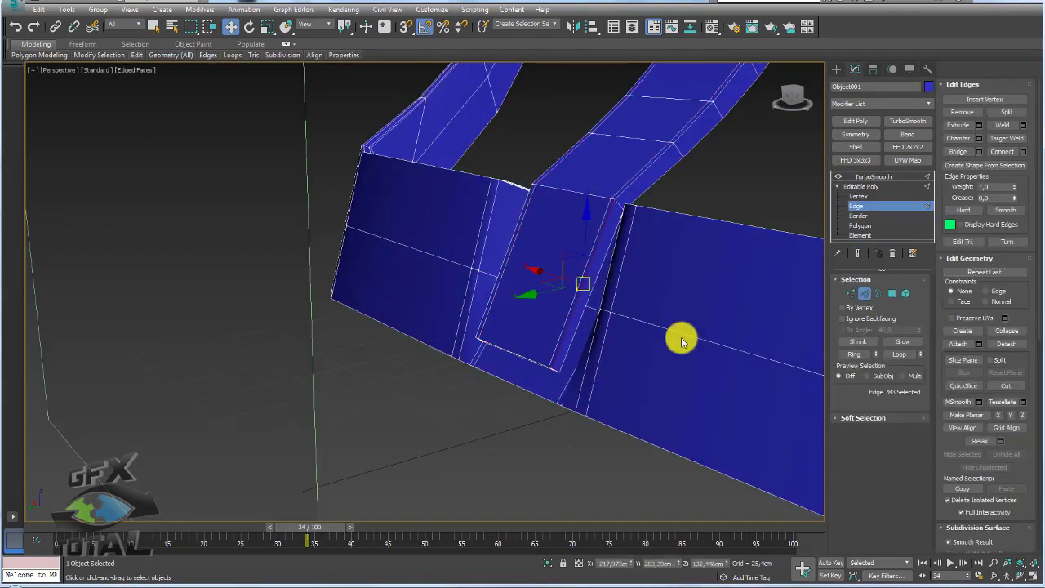
{"action": "left_click", "coordinate": [853, 354]}
{"action": "left_click", "coordinate": [1026, 154]}
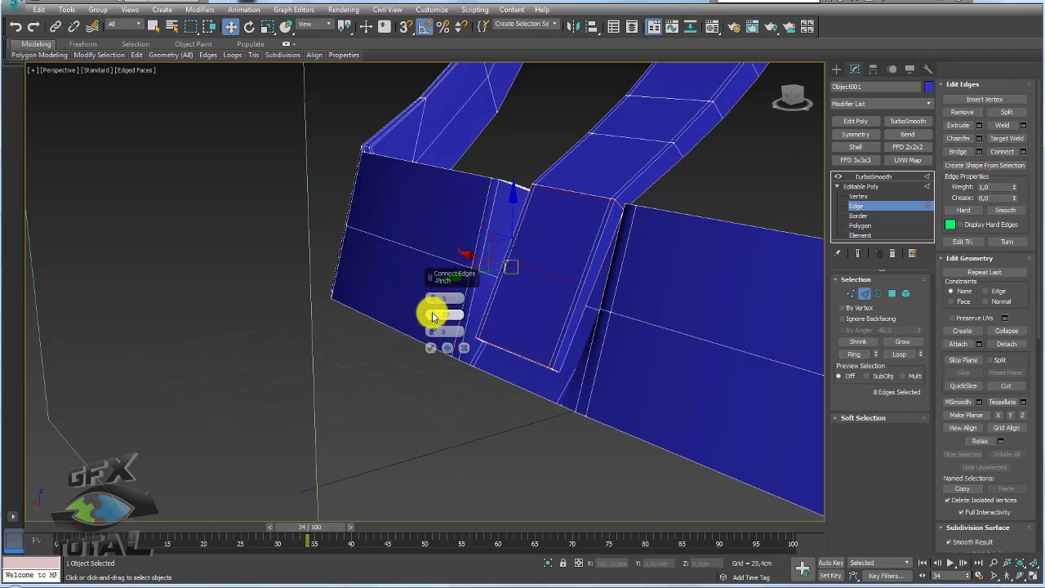
{"action": "left_click", "coordinate": [431, 349]}
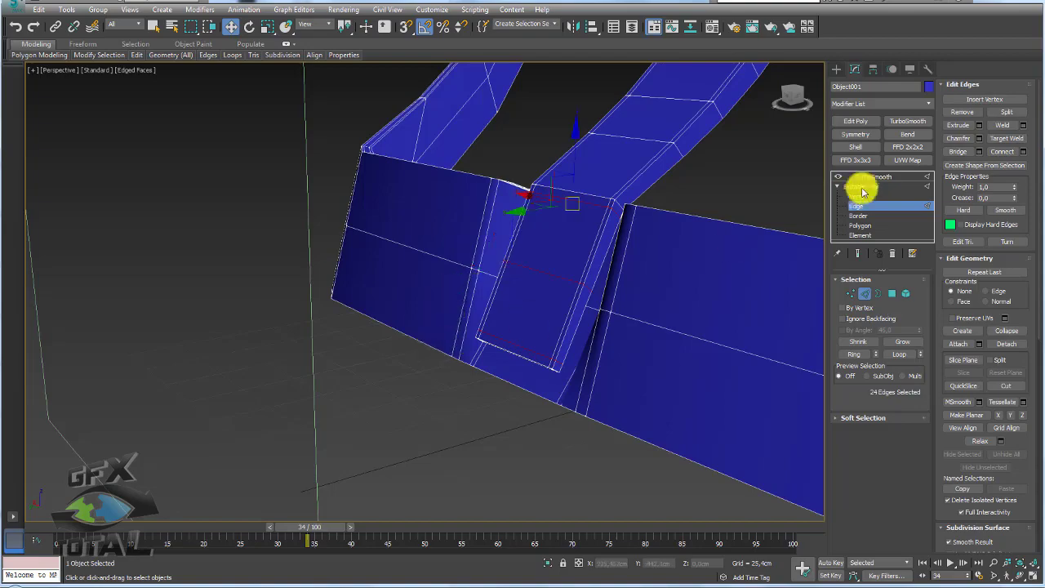
{"action": "left_click", "coordinate": [872, 176]}
Step: Zoom out and select the yellow strap
{"action": "scroll", "coordinate": [626, 240], "scroll_direction": "down", "scroll_amount": 3}
{"action": "scroll", "coordinate": [596, 249], "scroll_direction": "down", "scroll_amount": 2}
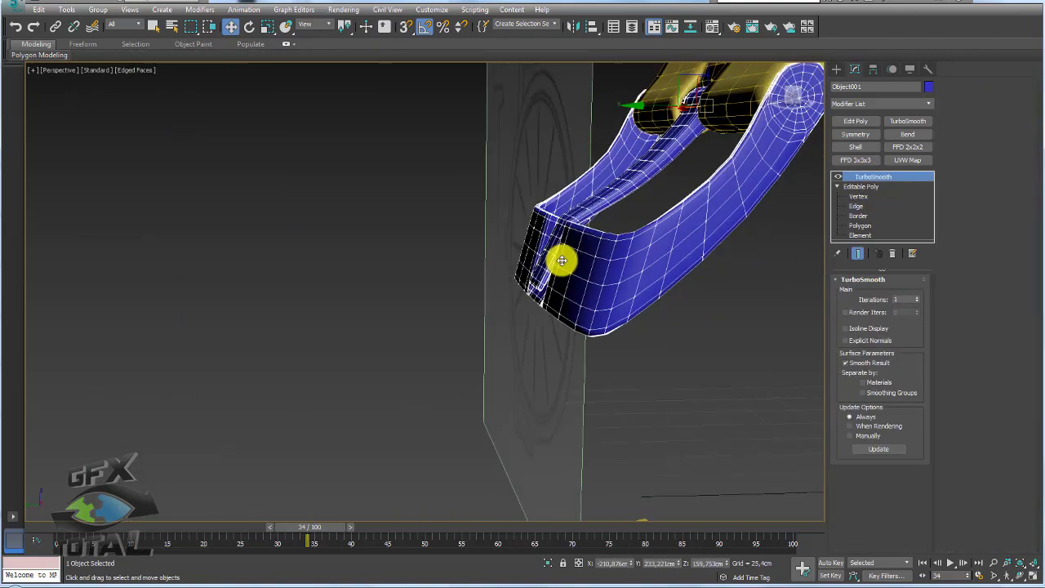
{"action": "scroll", "coordinate": [560, 256], "scroll_direction": "down", "scroll_amount": 2}
{"action": "scroll", "coordinate": [602, 261], "scroll_direction": "down", "scroll_amount": 2}
{"action": "scroll", "coordinate": [618, 315], "scroll_direction": "up", "scroll_amount": 1}
{"action": "left_click", "coordinate": [616, 304]}
{"action": "mouse_move", "coordinate": [616, 303]}
{"action": "middle_mouse_down", "text": "alt"}
{"action": "mouse_move", "coordinate": [665, 326]}
{"action": "mouse_move", "coordinate": [583, 287]}
{"action": "mouse_move", "coordinate": [670, 315]}
{"action": "mouse_move", "coordinate": [580, 282]}
{"action": "mouse_move", "coordinate": [692, 296]}
{"action": "mouse_move", "coordinate": [581, 285]}
{"action": "middle_mouse_up", "text": "alt"}
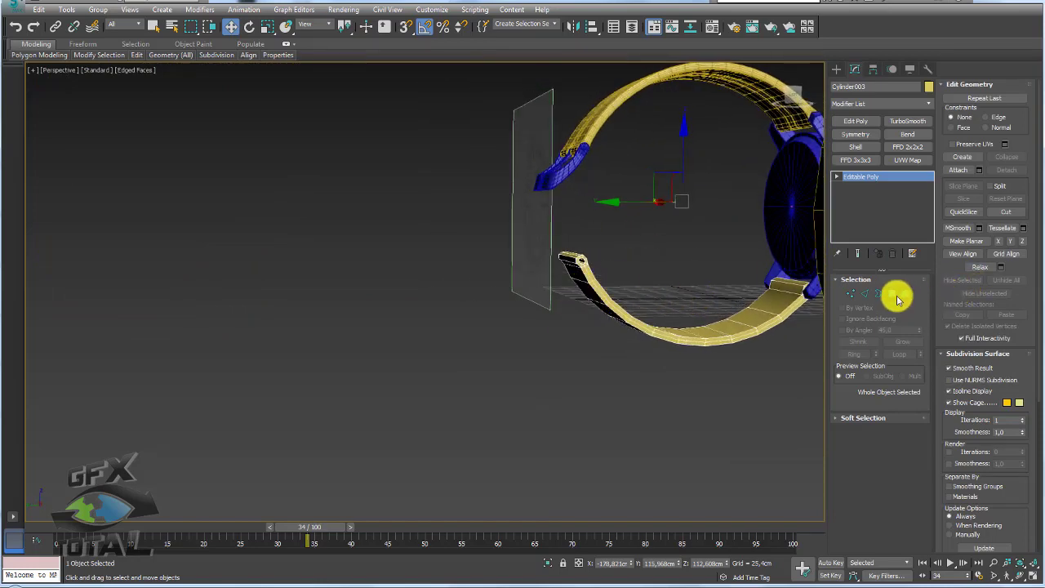
Step: Box-select and delete the strap's end faces at the buckle, leaving an open border
{"action": "left_click", "coordinate": [891, 299]}
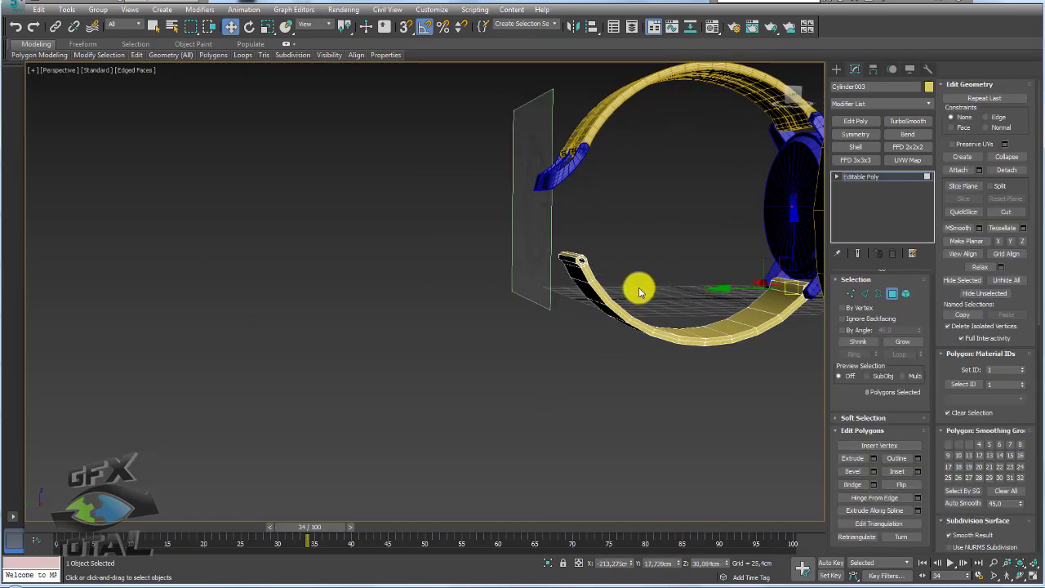
{"action": "middle_click_drag", "start_coordinate": [637, 287], "coordinate": [562, 243], "text": "alt"}
{"action": "scroll", "coordinate": [555, 245], "scroll_direction": "up", "scroll_amount": 2}
{"action": "left_click_drag", "start_coordinate": [561, 261], "coordinate": [615, 285]}
{"action": "key", "text": "Delete"}
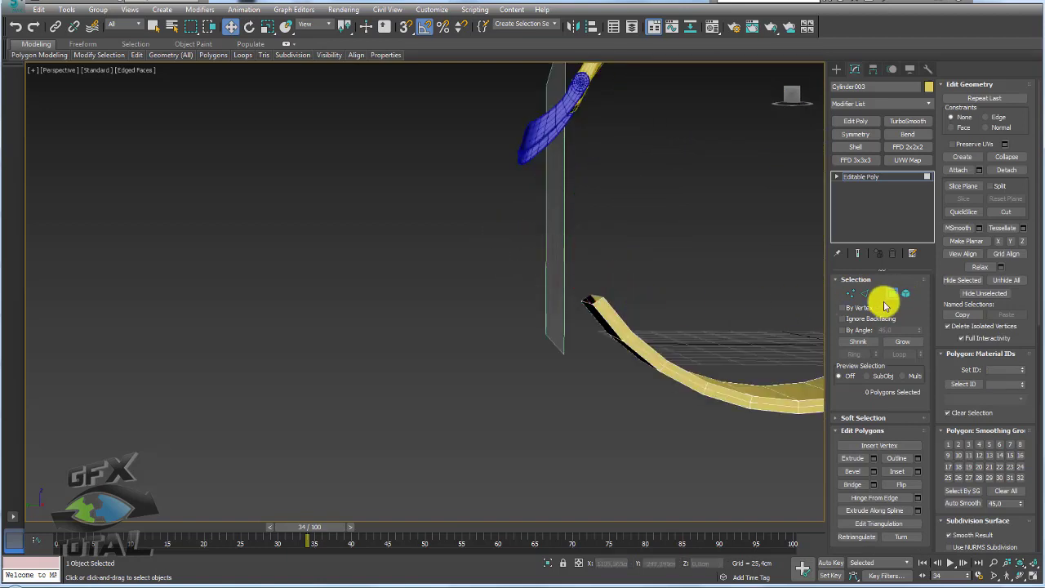
{"action": "left_click", "coordinate": [877, 293]}
{"action": "left_click", "coordinate": [865, 293]}
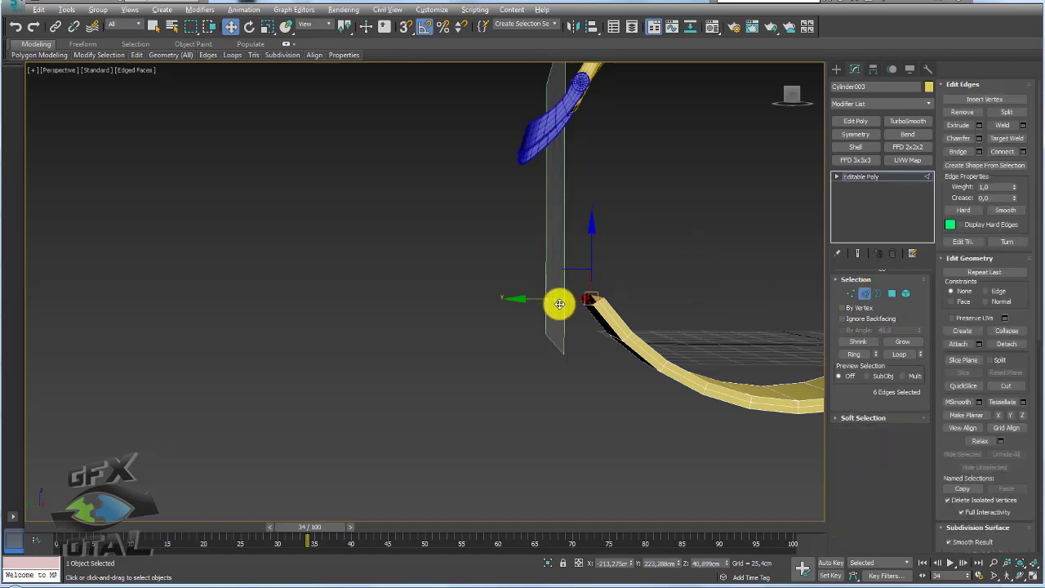
{"action": "middle_click_drag", "start_coordinate": [560, 303], "coordinate": [618, 357], "text": "alt"}
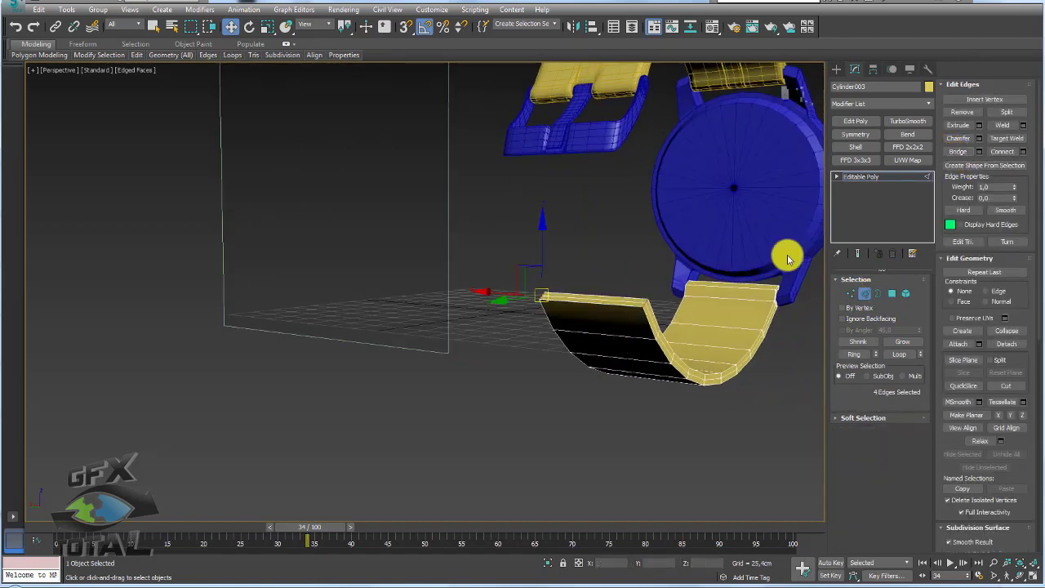
{"action": "mouse_move", "coordinate": [788, 252]}
{"action": "middle_mouse_down", "text": "alt"}
{"action": "mouse_move", "coordinate": [648, 346]}
{"action": "mouse_move", "coordinate": [611, 332]}
{"action": "mouse_move", "coordinate": [658, 326]}
{"action": "middle_mouse_up", "text": "alt"}
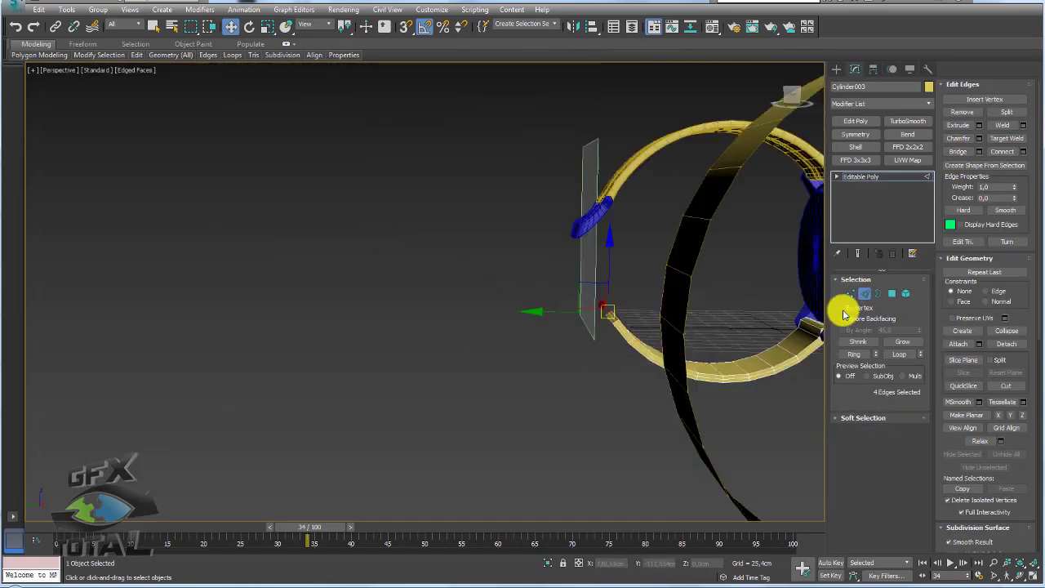
Step: Select a curved arc of strap polygons and Shift-drag a copy aside
{"action": "left_click", "coordinate": [892, 295]}
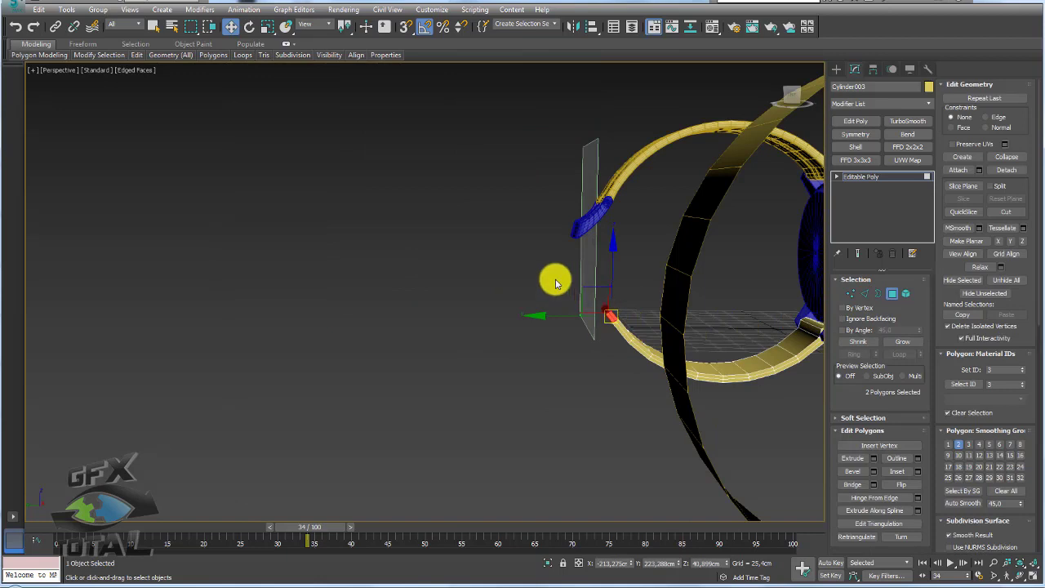
{"action": "left_click", "coordinate": [732, 398], "text": "shift"}
{"action": "mouse_move", "coordinate": [729, 397]}
{"action": "middle_mouse_down", "text": "alt"}
{"action": "mouse_move", "coordinate": [707, 385]}
{"action": "mouse_move", "coordinate": [675, 329]}
{"action": "middle_mouse_up", "text": "alt"}
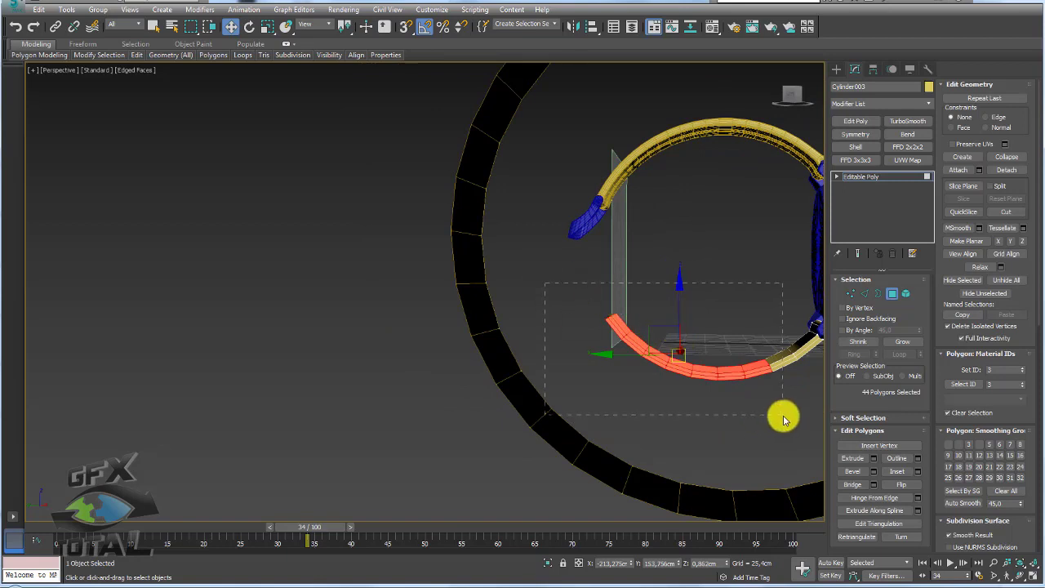
{"action": "middle_click_drag", "start_coordinate": [782, 420], "coordinate": [719, 354], "text": "alt"}
{"action": "left_click_drag", "start_coordinate": [675, 331], "coordinate": [604, 258], "text": "shift"}
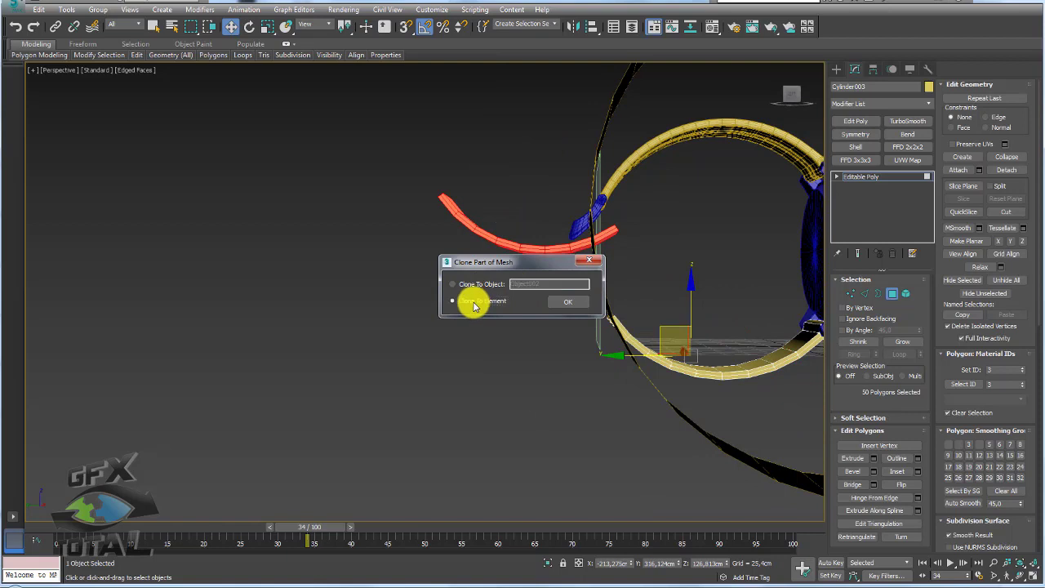
Step: Clone the arc as a separate object and rotate its pivot by 75 degrees
{"action": "left_click", "coordinate": [480, 284]}
{"action": "left_click", "coordinate": [568, 302]}
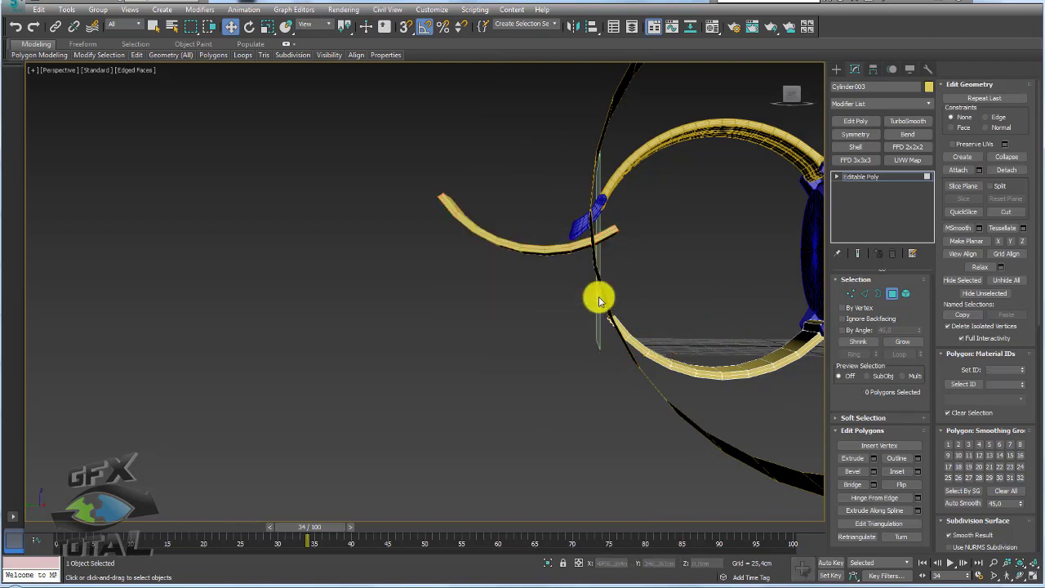
{"action": "left_click", "coordinate": [863, 178]}
{"action": "left_click", "coordinate": [560, 242]}
{"action": "left_click", "coordinate": [873, 68]}
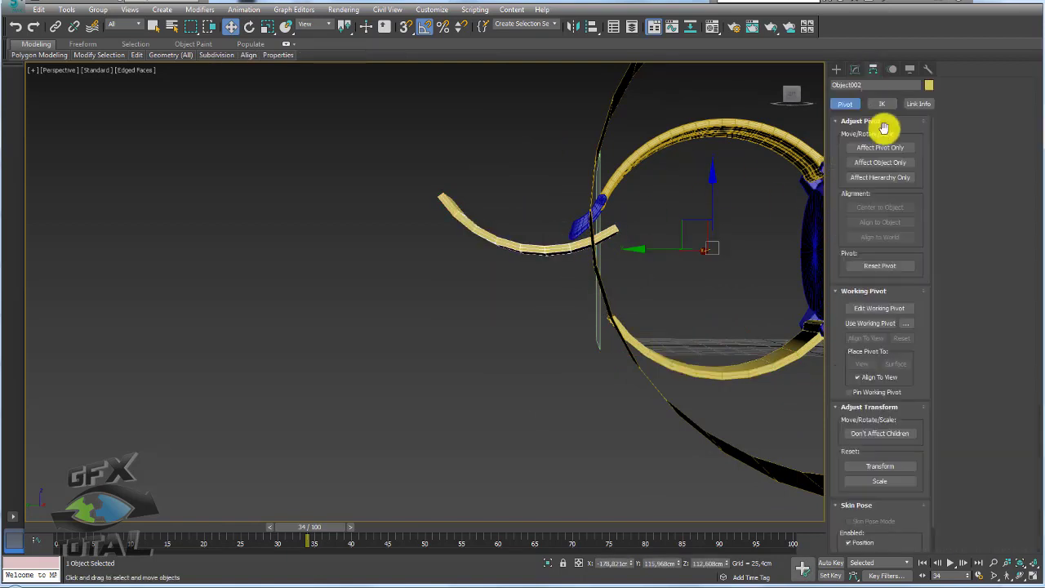
{"action": "left_click", "coordinate": [882, 149]}
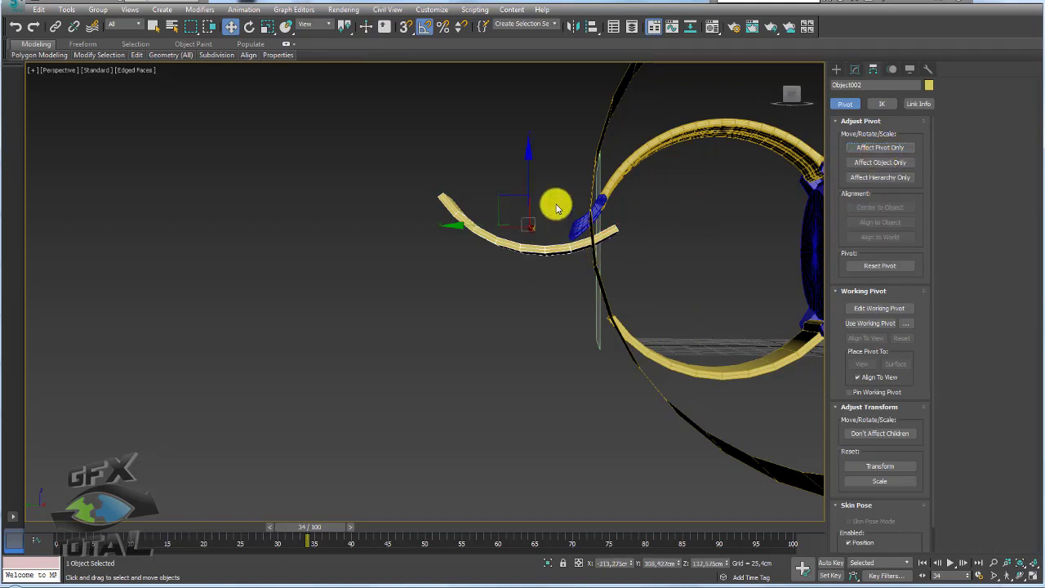
{"action": "key", "text": "e"}
{"action": "mouse_move", "coordinate": [570, 173]}
{"action": "left_mouse_down"}
{"action": "mouse_move", "coordinate": [601, 208]}
{"action": "mouse_move", "coordinate": [593, 194]}
{"action": "left_mouse_up"}
{"action": "key", "text": "w"}
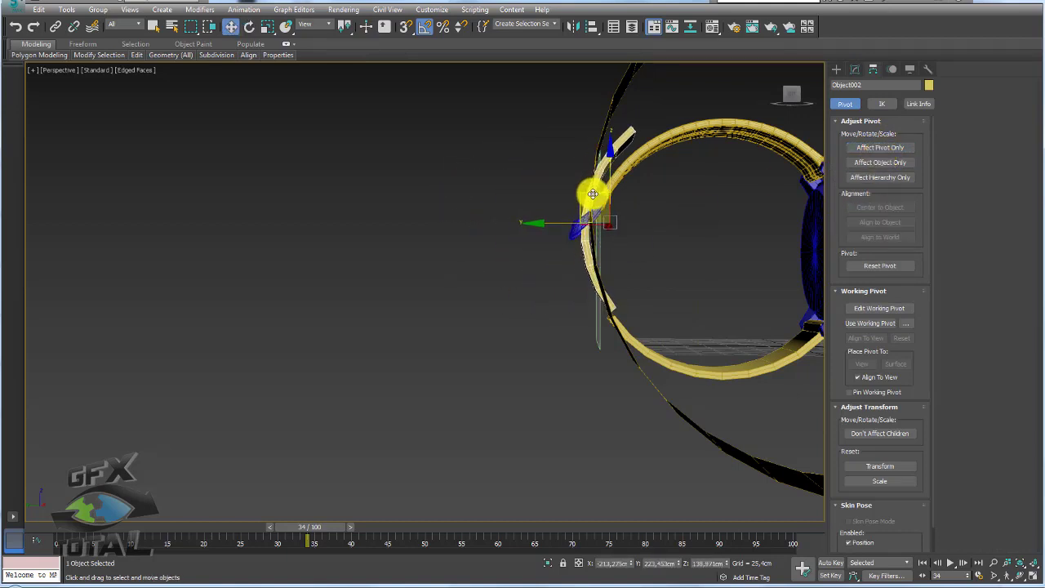
{"action": "key", "text": "e"}
Step: Delete the spare gold ring and reselect the yellow watch strap
{"action": "middle_click_drag", "start_coordinate": [632, 175], "coordinate": [654, 199], "text": "alt"}
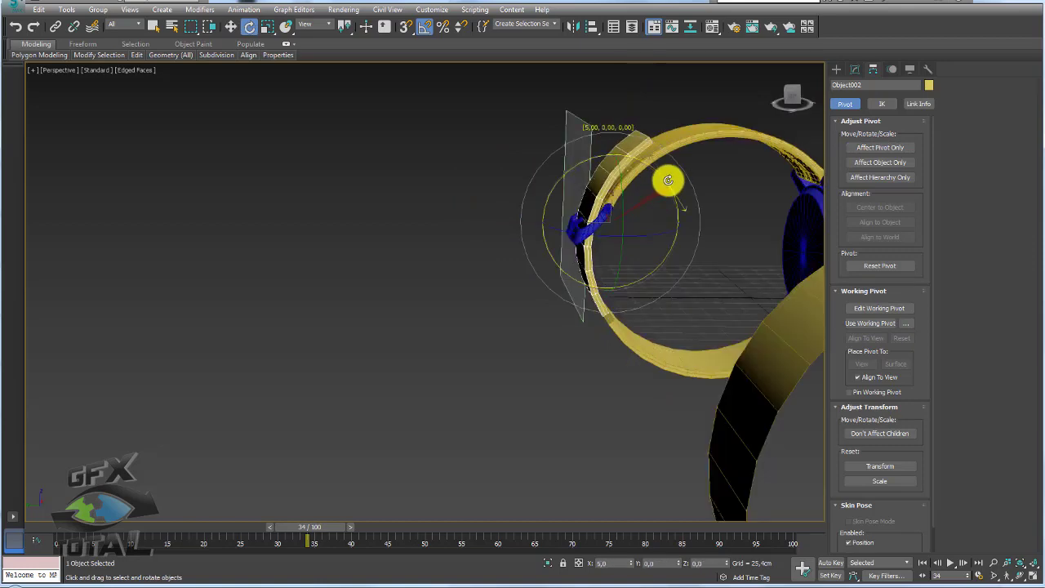
{"action": "mouse_move", "coordinate": [681, 240]}
{"action": "middle_mouse_down", "text": "alt"}
{"action": "mouse_move", "coordinate": [589, 265]}
{"action": "mouse_move", "coordinate": [627, 290]}
{"action": "middle_mouse_up", "text": "alt"}
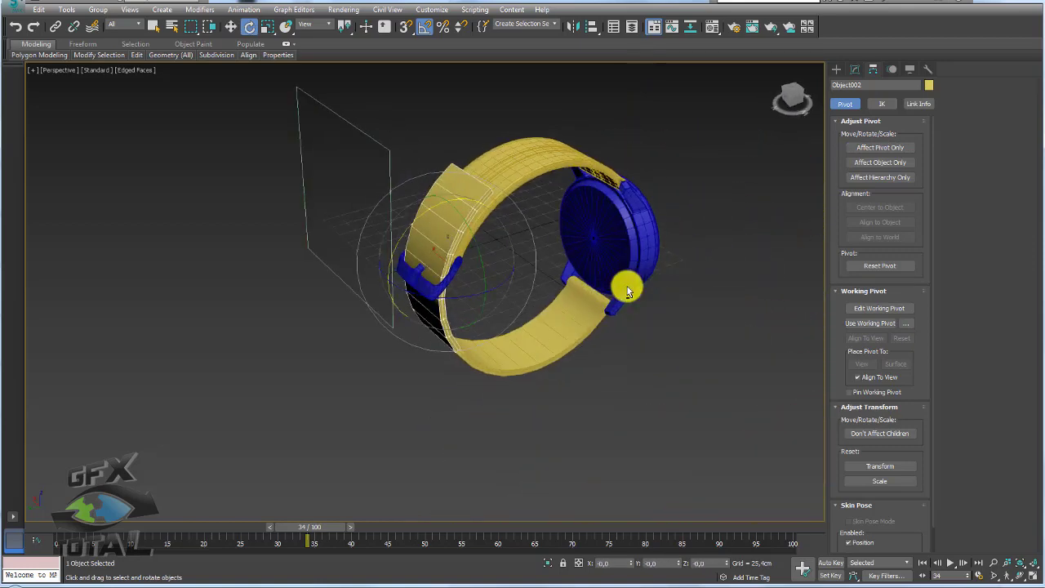
{"action": "left_click", "coordinate": [587, 164]}
{"action": "mouse_move", "coordinate": [607, 221]}
{"action": "middle_mouse_down", "text": "alt"}
{"action": "mouse_move", "coordinate": [662, 254]}
{"action": "mouse_move", "coordinate": [620, 248]}
{"action": "middle_mouse_up", "text": "alt"}
{"action": "left_click", "coordinate": [855, 68]}
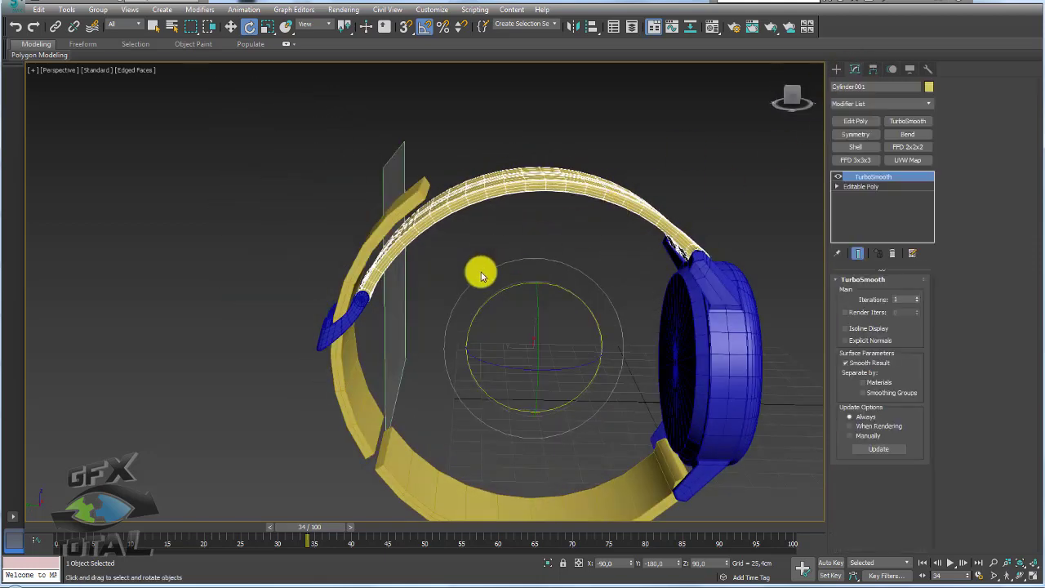
{"action": "middle_click_drag", "start_coordinate": [478, 271], "coordinate": [589, 259], "text": "alt"}
{"action": "left_click_drag", "start_coordinate": [637, 196], "coordinate": [472, 327]}
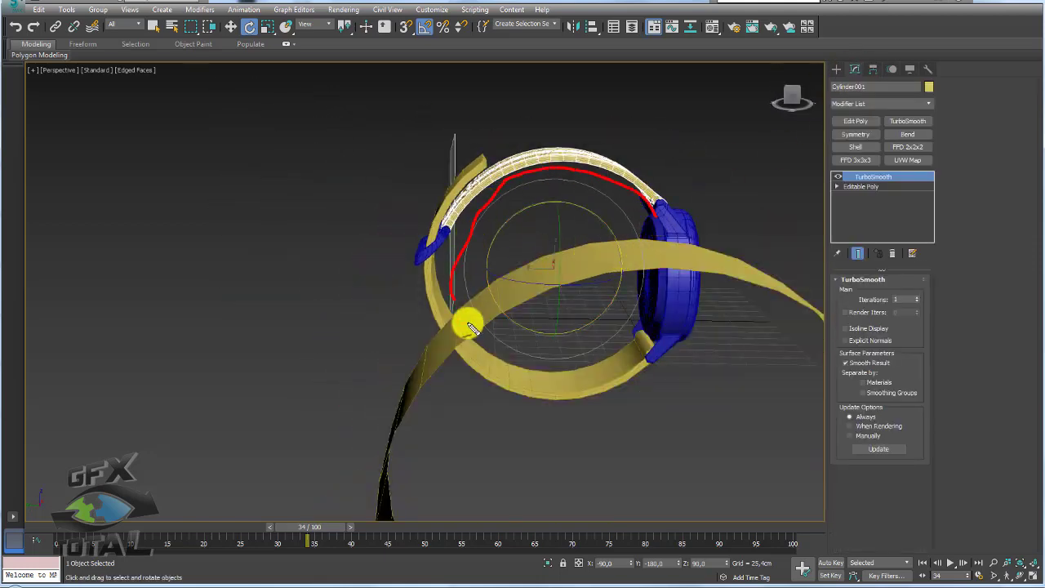
{"action": "scroll", "coordinate": [595, 275], "scroll_direction": "down", "scroll_amount": 5}
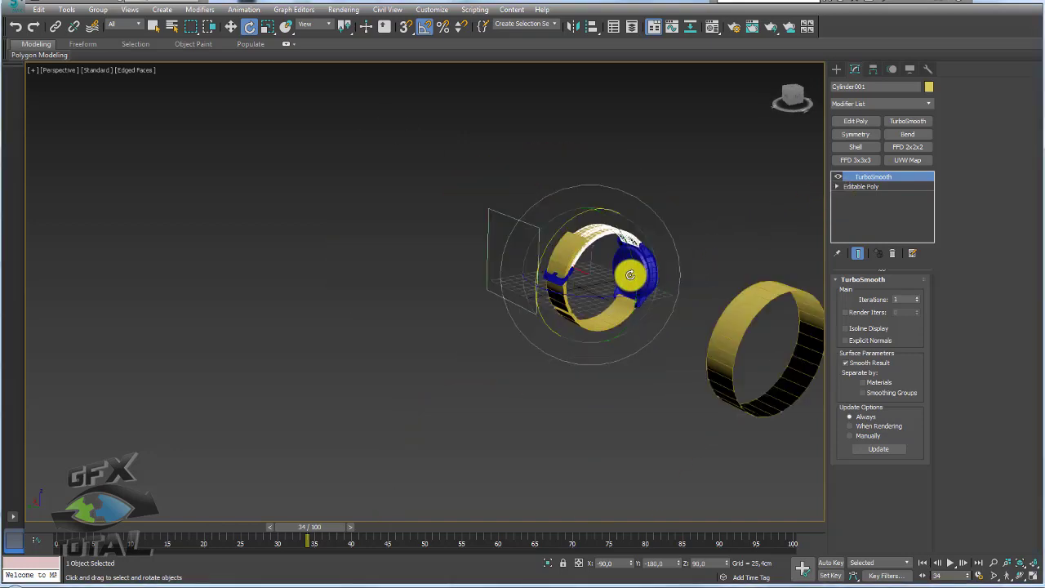
{"action": "scroll", "coordinate": [715, 307], "scroll_direction": "down", "scroll_amount": 2}
{"action": "key", "text": "Delete"}
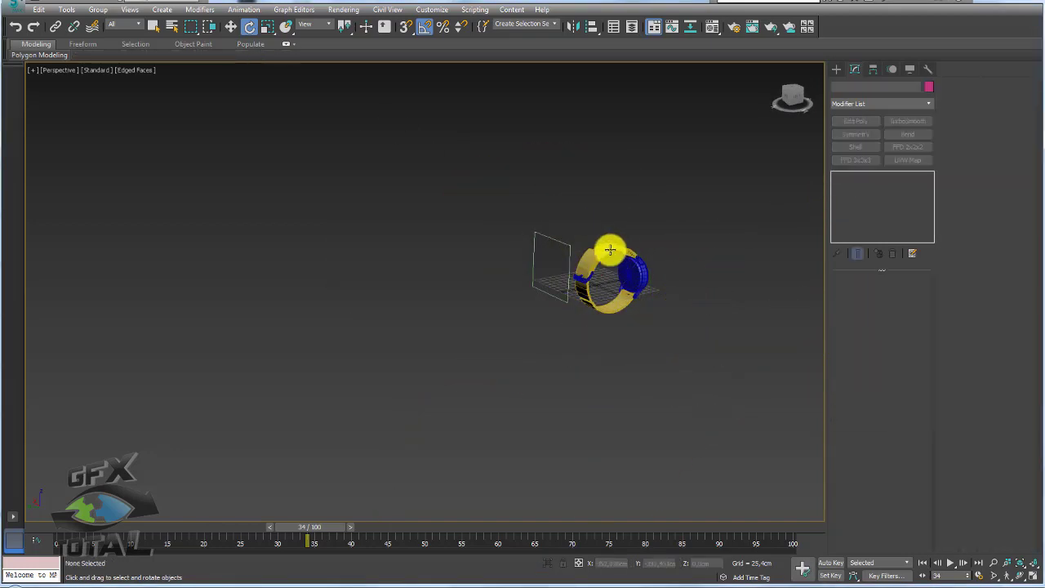
{"action": "left_click", "coordinate": [611, 250]}
{"action": "scroll", "coordinate": [610, 250], "scroll_direction": "up", "scroll_amount": 2}
{"action": "scroll", "coordinate": [610, 250], "scroll_direction": "up", "scroll_amount": 2}
Step: Add an FFD 2x2x2 modifier to the strap and enter Control Points
{"action": "left_click", "coordinate": [857, 188]}
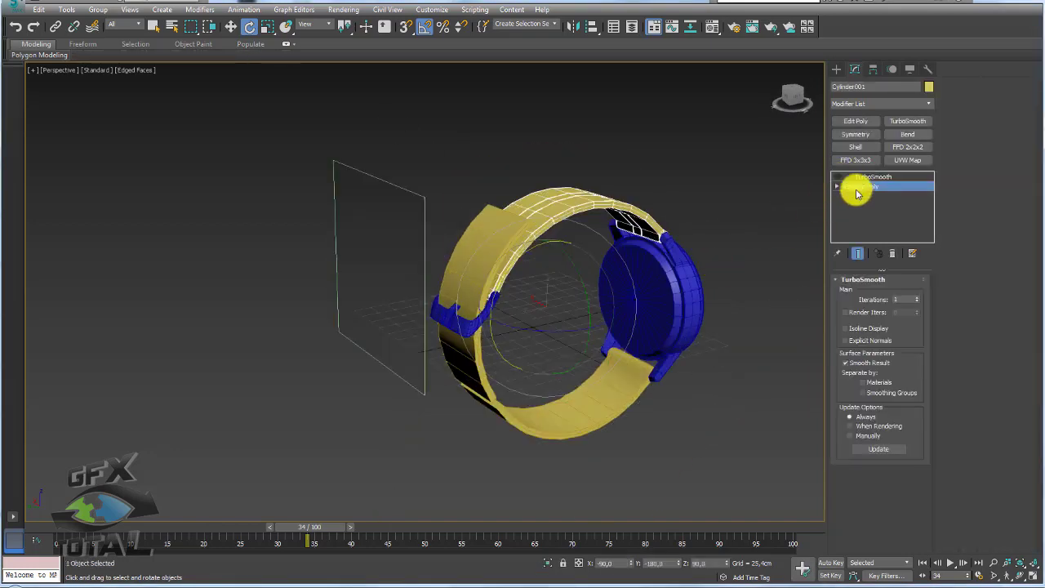
{"action": "middle_click_drag", "start_coordinate": [694, 245], "coordinate": [728, 236], "text": "alt"}
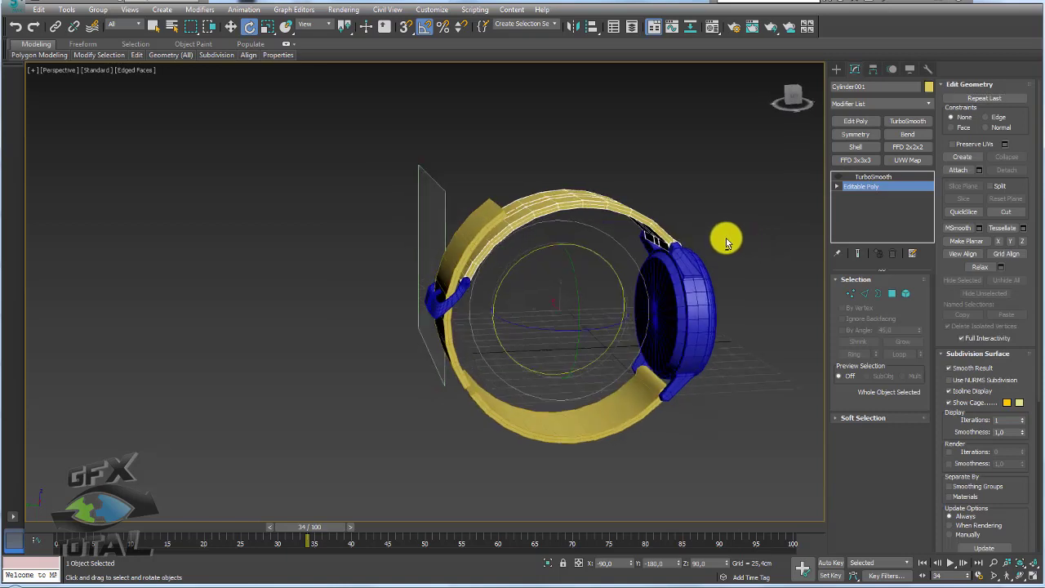
{"action": "left_click", "coordinate": [929, 105]}
{"action": "left_click", "coordinate": [929, 104]}
{"action": "left_click", "coordinate": [908, 147]}
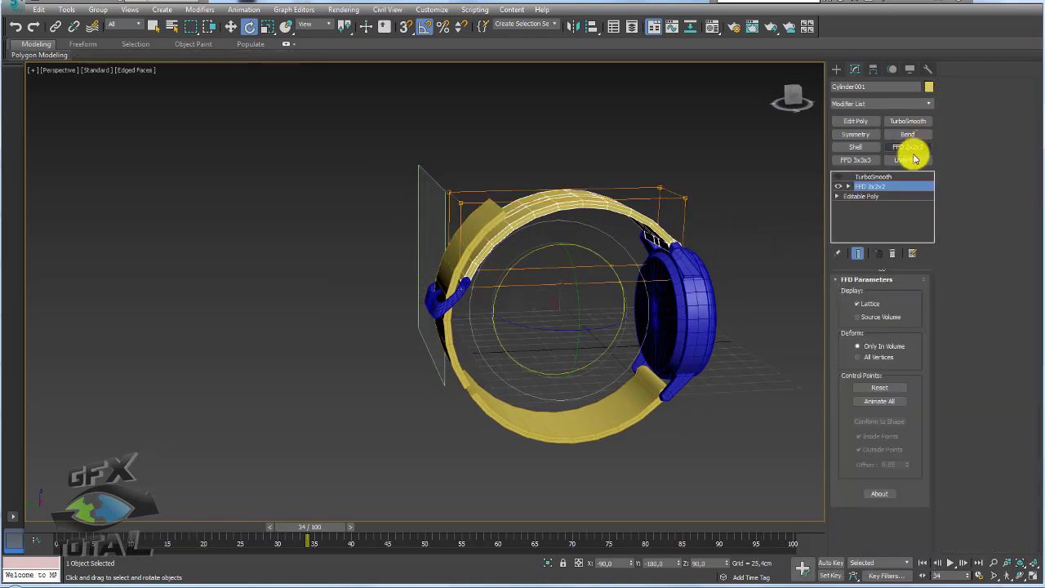
{"action": "left_click", "coordinate": [863, 196]}
Step: Move the left lattice control points to bend the strap's end inward
{"action": "middle_click_drag", "start_coordinate": [571, 229], "coordinate": [508, 226], "text": "alt"}
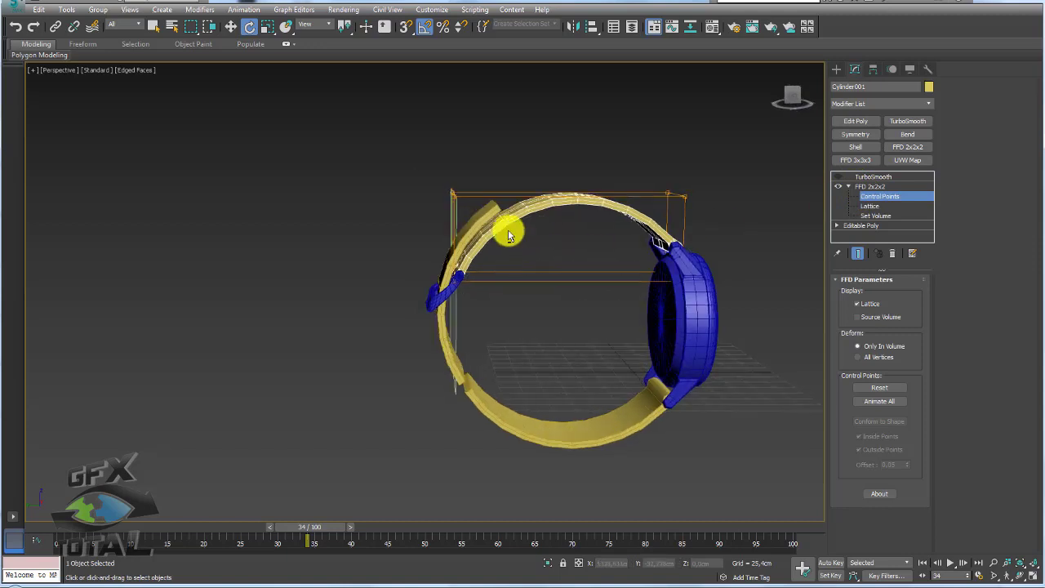
{"action": "left_click_drag", "start_coordinate": [361, 163], "coordinate": [515, 278]}
{"action": "key", "text": "w"}
{"action": "left_click_drag", "start_coordinate": [439, 213], "coordinate": [550, 223]}
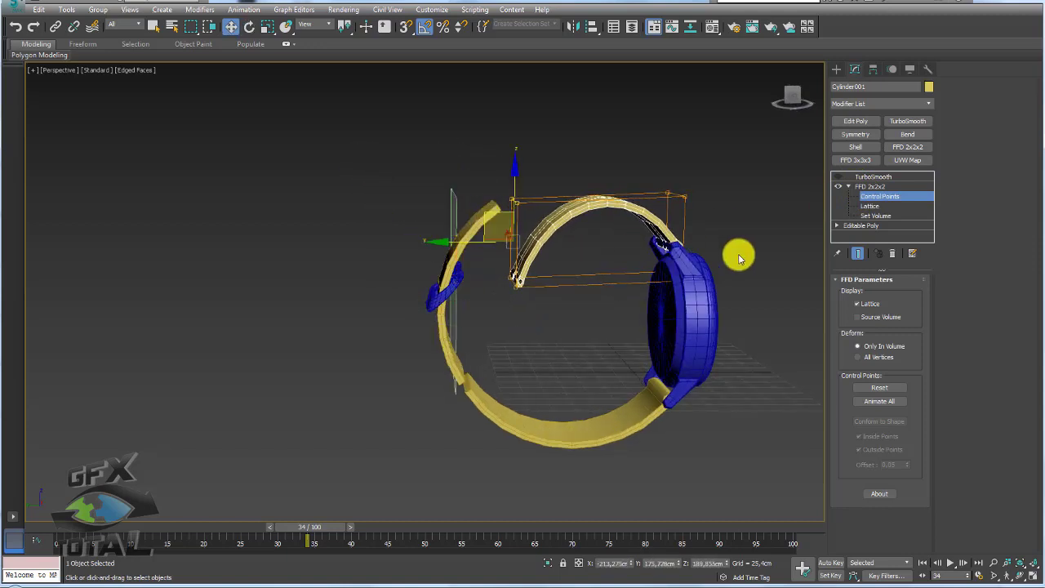
{"action": "key", "text": "ctrl+z"}
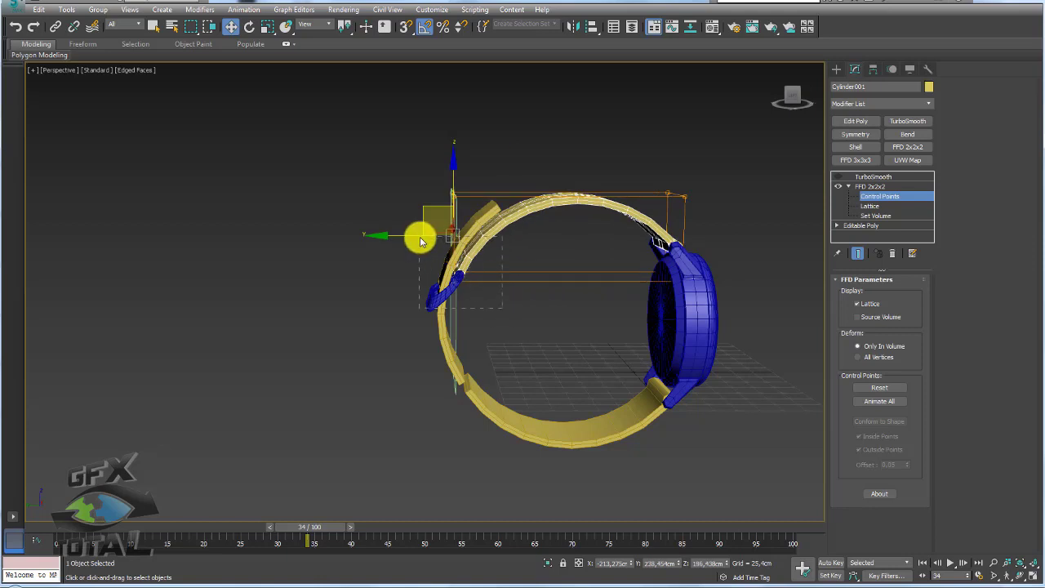
{"action": "left_click", "coordinate": [399, 277]}
{"action": "mouse_move", "coordinate": [433, 278]}
{"action": "left_mouse_down"}
{"action": "mouse_move", "coordinate": [448, 285]}
{"action": "mouse_move", "coordinate": [468, 249]}
{"action": "left_mouse_up"}
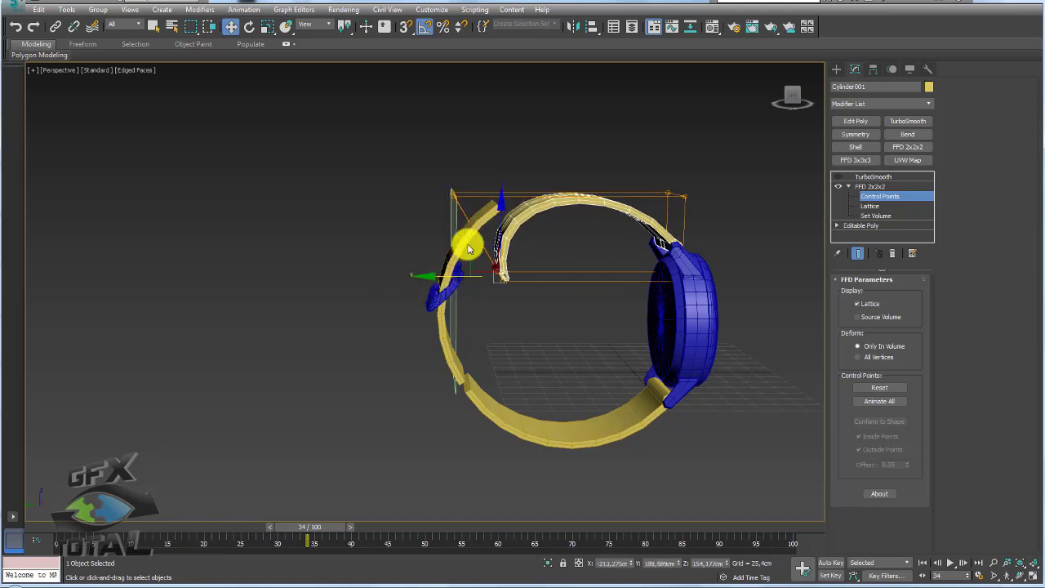
{"action": "left_click_drag", "start_coordinate": [430, 177], "coordinate": [466, 168]}
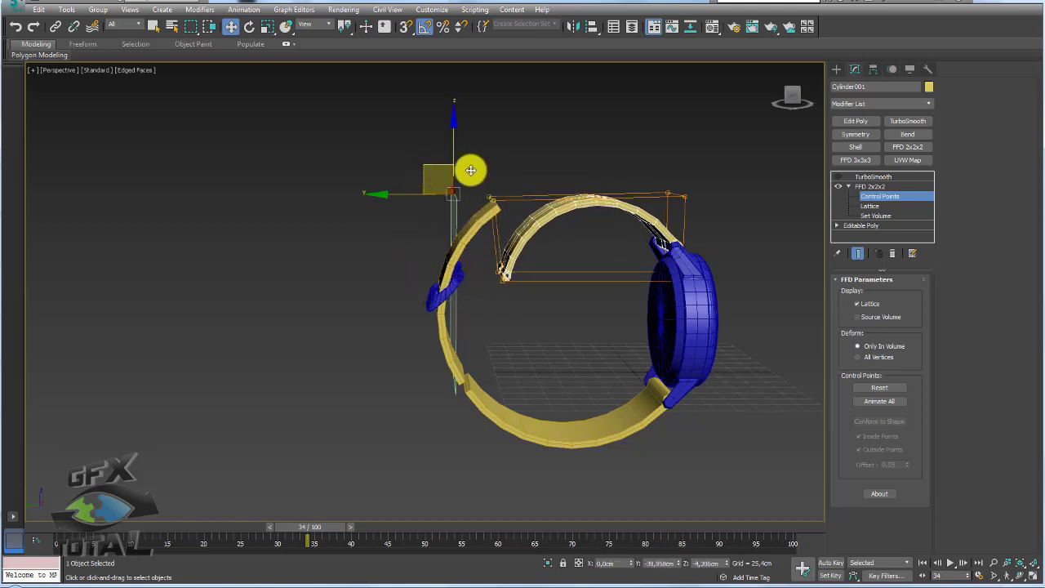
{"action": "left_click", "coordinate": [864, 181]}
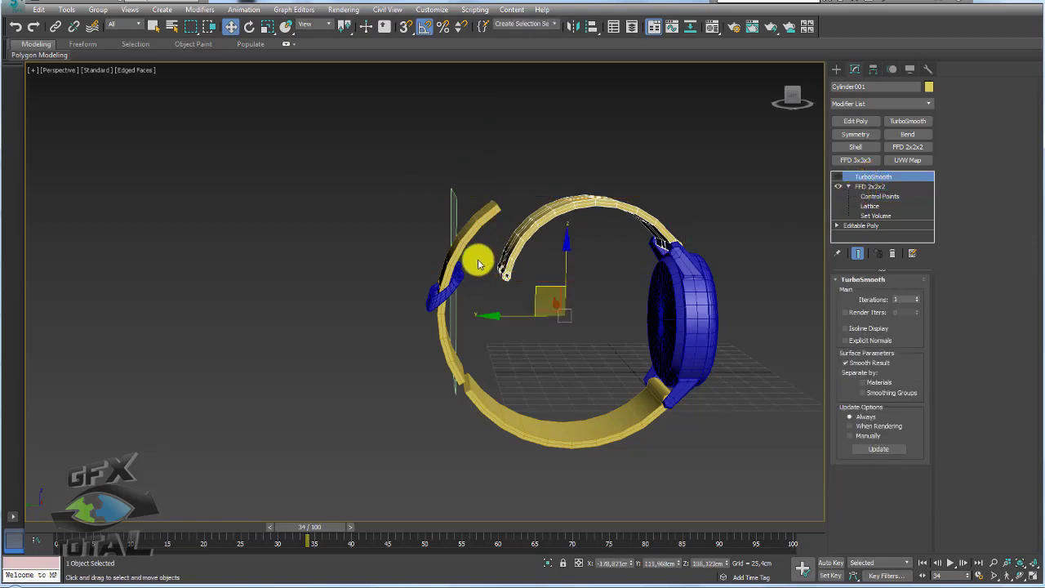
Step: Slide the blue buckle to the strap end and rotate it to follow the strap
{"action": "left_click", "coordinate": [458, 286]}
{"action": "scroll", "coordinate": [458, 286], "scroll_direction": "up", "scroll_amount": 3}
{"action": "scroll", "coordinate": [408, 245], "scroll_direction": "up", "scroll_amount": 3}
{"action": "left_click_drag", "start_coordinate": [396, 234], "coordinate": [569, 233]}
{"action": "mouse_move", "coordinate": [569, 234]}
{"action": "middle_mouse_down", "text": "alt"}
{"action": "mouse_move", "coordinate": [609, 238]}
{"action": "mouse_move", "coordinate": [569, 226]}
{"action": "middle_mouse_up", "text": "alt"}
{"action": "key", "text": "e"}
{"action": "left_click_drag", "start_coordinate": [563, 191], "coordinate": [560, 218]}
{"action": "mouse_move", "coordinate": [560, 217]}
{"action": "middle_mouse_down", "text": "alt"}
{"action": "mouse_move", "coordinate": [634, 249]}
{"action": "mouse_move", "coordinate": [604, 252]}
{"action": "mouse_move", "coordinate": [624, 237]}
{"action": "mouse_move", "coordinate": [630, 300]}
{"action": "middle_mouse_up", "text": "alt"}
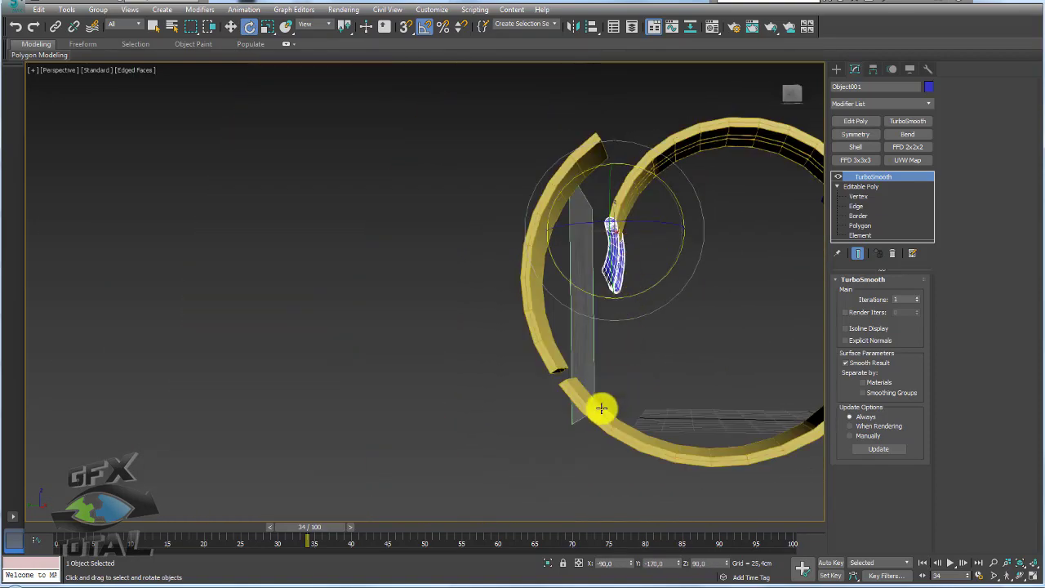
{"action": "mouse_move", "coordinate": [601, 408]}
{"action": "middle_mouse_down", "text": "alt"}
{"action": "mouse_move", "coordinate": [613, 424]}
{"action": "mouse_move", "coordinate": [733, 226]}
{"action": "mouse_move", "coordinate": [741, 279]}
{"action": "middle_mouse_up", "text": "alt"}
Step: Add an FFD 2x2x2 to the other strap ring and rotate its left control points
{"action": "left_click", "coordinate": [629, 420]}
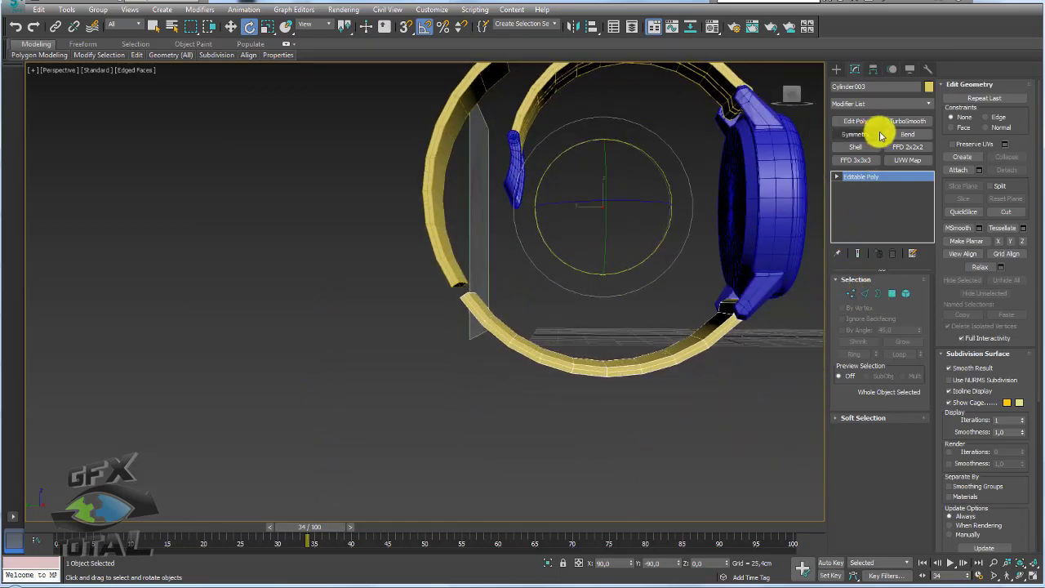
{"action": "left_click", "coordinate": [909, 148]}
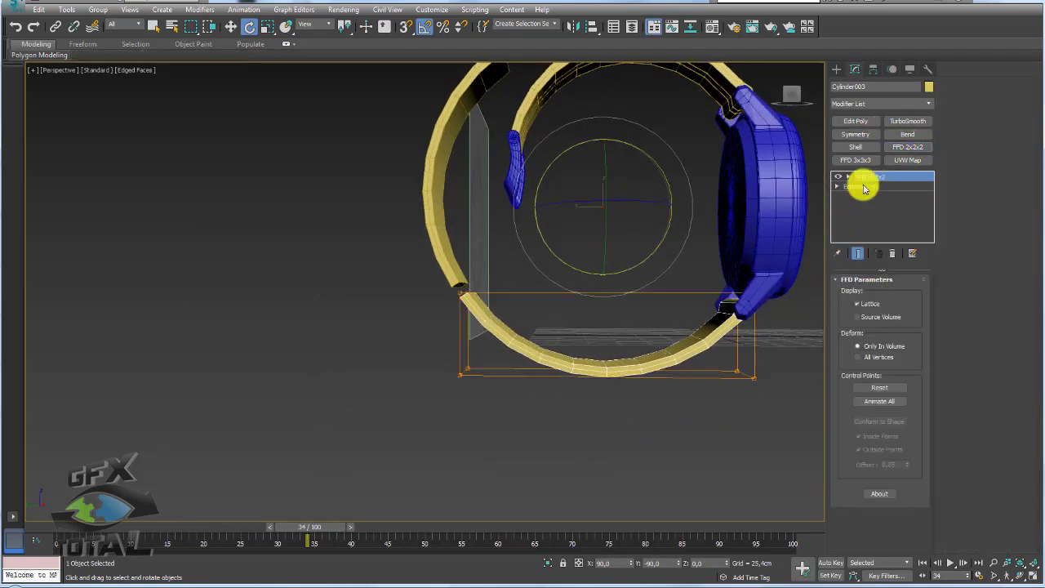
{"action": "left_click", "coordinate": [866, 187]}
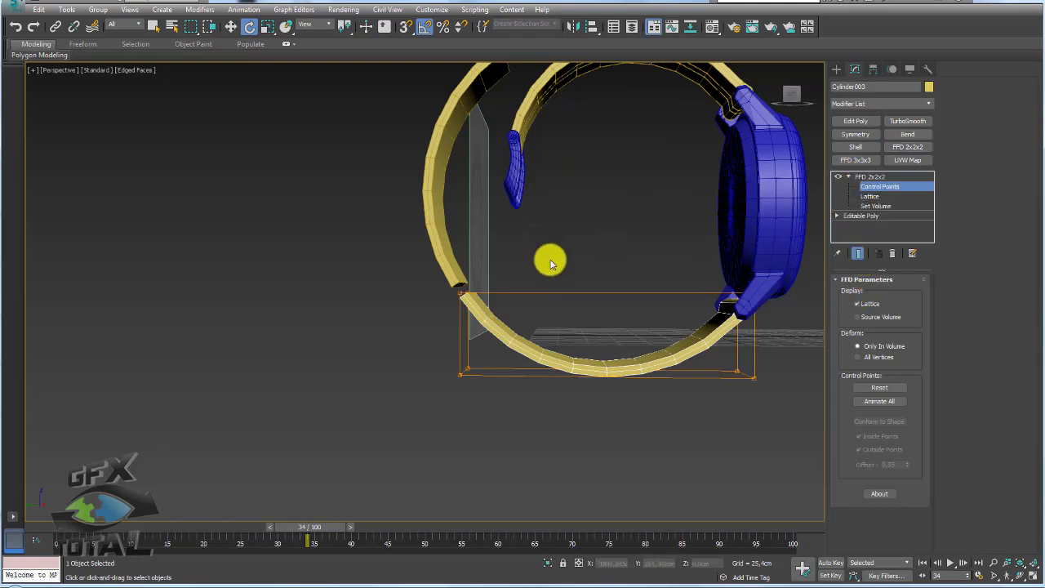
{"action": "left_click_drag", "start_coordinate": [382, 418], "coordinate": [382, 416]}
{"action": "mouse_move", "coordinate": [433, 305]}
{"action": "left_mouse_down"}
{"action": "mouse_move", "coordinate": [562, 236]}
{"action": "mouse_move", "coordinate": [583, 237]}
{"action": "mouse_move", "coordinate": [553, 252]}
{"action": "mouse_move", "coordinate": [484, 242]}
{"action": "left_mouse_up"}
Step: Rotate the lattice points further to reshape that ring's left end
{"action": "key", "text": "w"}
{"action": "key", "text": "e"}
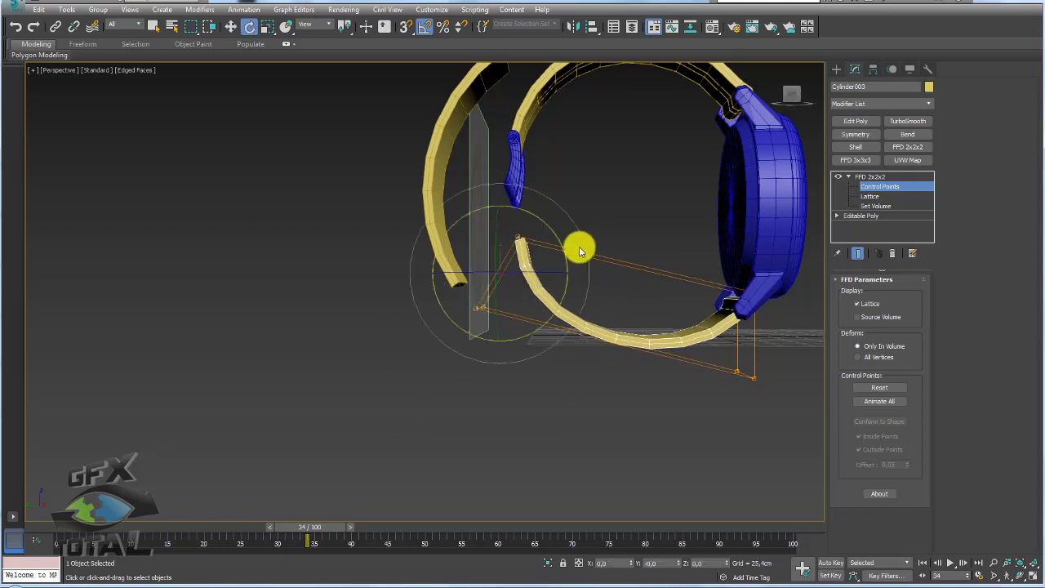
{"action": "left_click_drag", "start_coordinate": [576, 245], "coordinate": [560, 235]}
{"action": "middle_click_drag", "start_coordinate": [560, 219], "coordinate": [554, 256]}
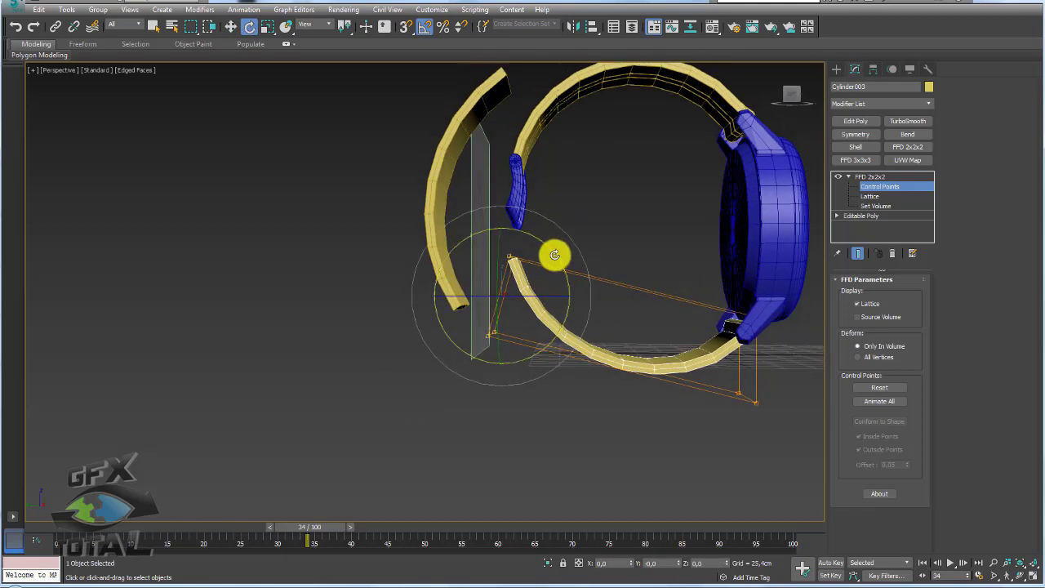
{"action": "left_click_drag", "start_coordinate": [555, 253], "coordinate": [507, 270]}
{"action": "key", "text": "w"}
{"action": "left_click", "coordinate": [867, 177]}
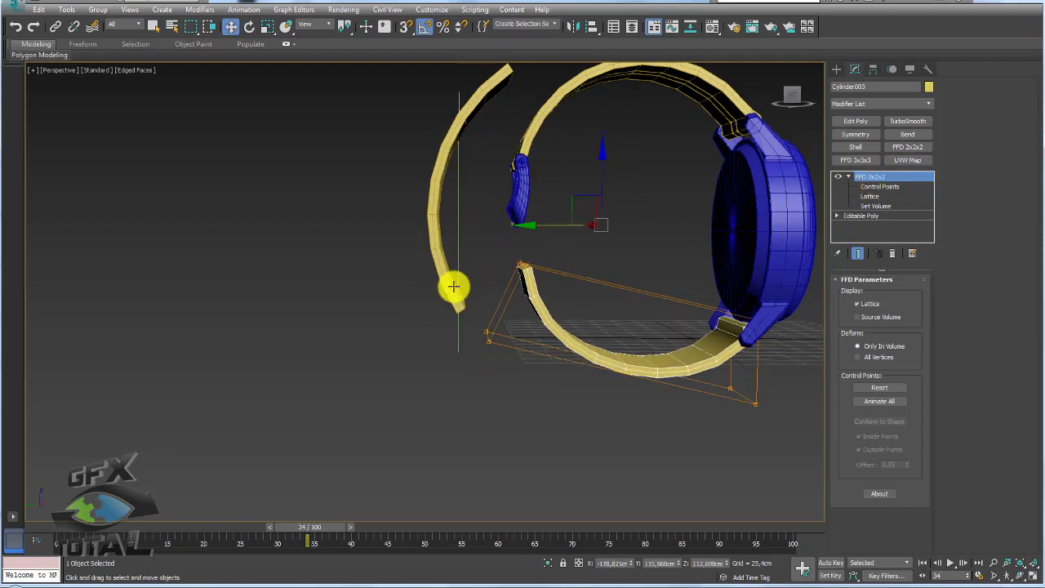
Step: Tilt the left strap piece Object002 10° about X toward the watch
{"action": "left_click", "coordinate": [447, 256]}
{"action": "key", "text": "e"}
{"action": "left_click_drag", "start_coordinate": [443, 163], "coordinate": [601, 133]}
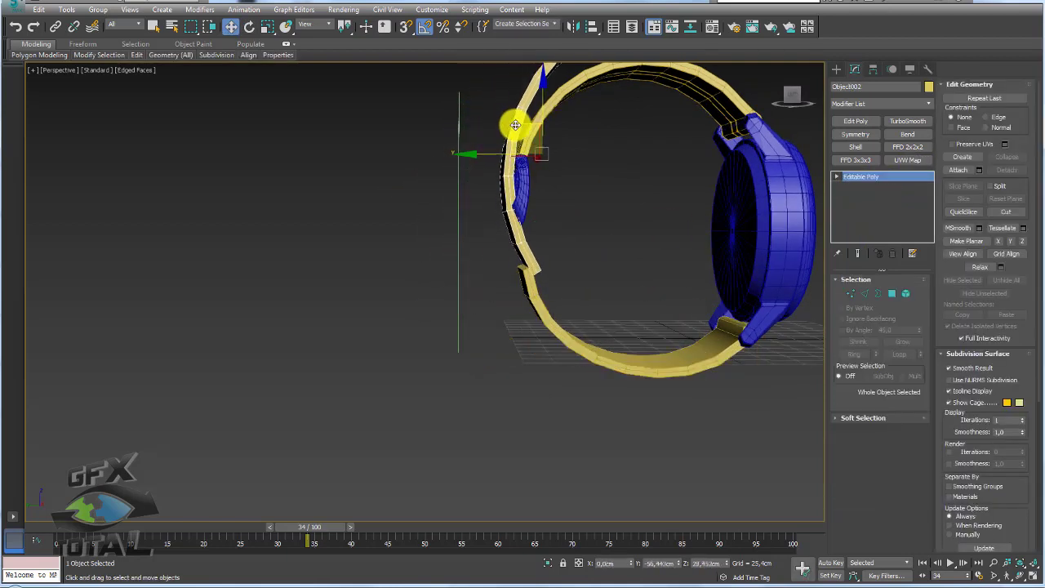
{"action": "middle_click_drag", "start_coordinate": [601, 133], "coordinate": [597, 186]}
{"action": "left_click_drag", "start_coordinate": [604, 154], "coordinate": [612, 156]}
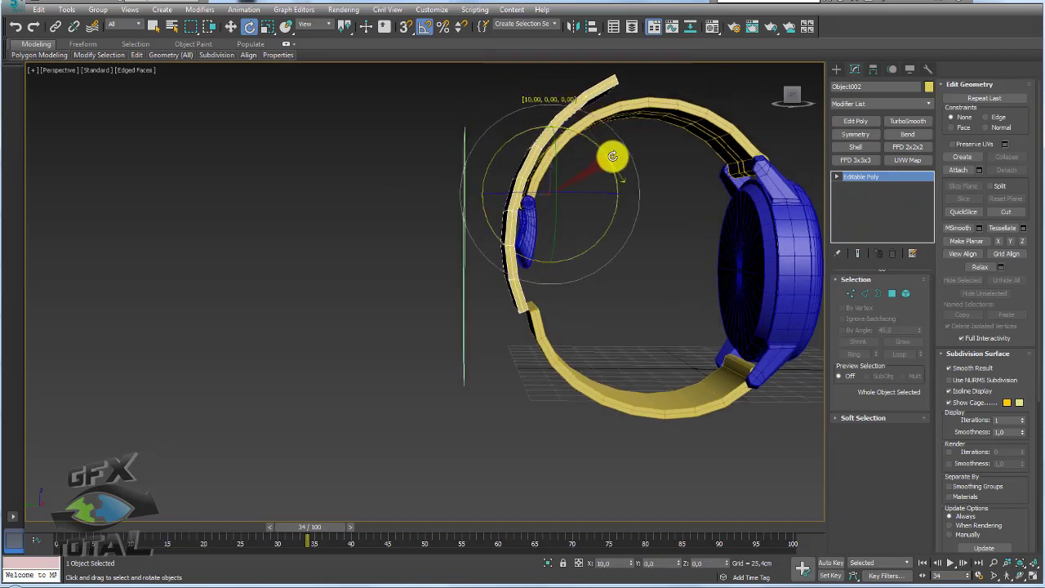
{"action": "key", "text": "w"}
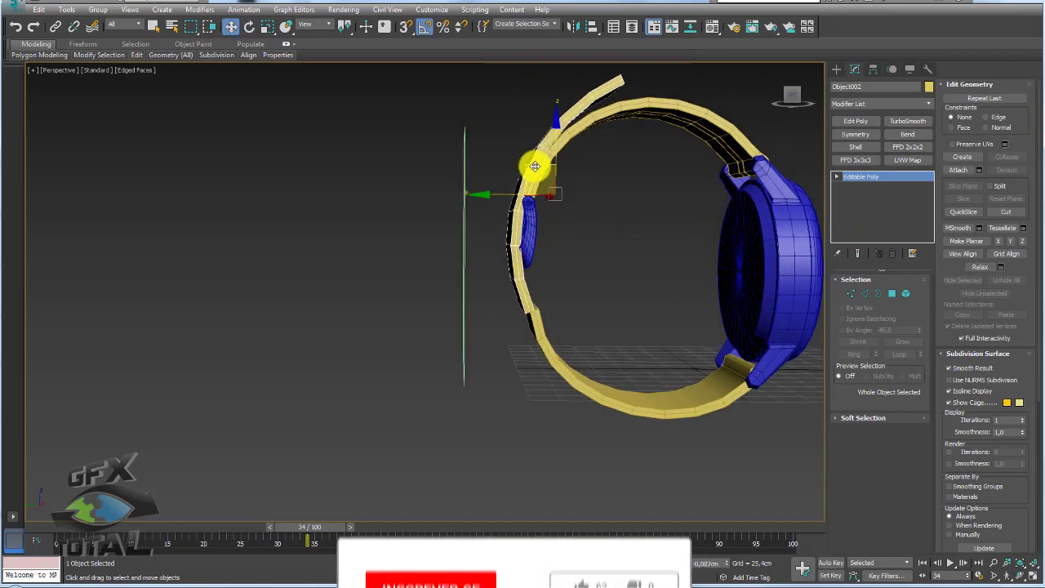
Step: Rotate the blue buckle about its X axis so it sits along the strap
{"action": "mouse_move", "coordinate": [535, 175]}
{"action": "middle_mouse_down", "text": "alt"}
{"action": "mouse_move", "coordinate": [618, 217]}
{"action": "mouse_move", "coordinate": [523, 225]}
{"action": "mouse_move", "coordinate": [497, 256]}
{"action": "middle_mouse_up", "text": "alt"}
{"action": "left_click", "coordinate": [502, 253]}
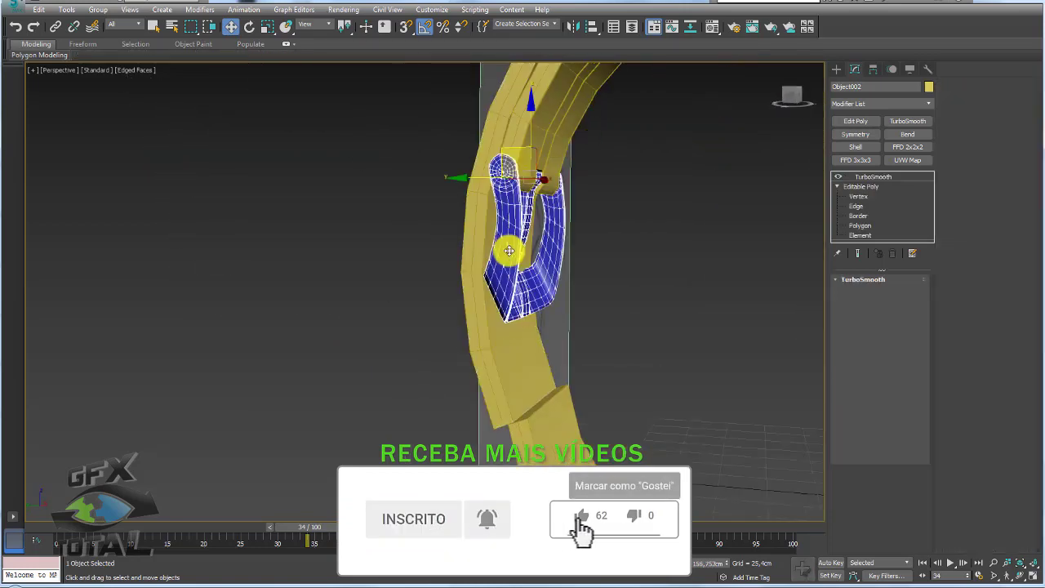
{"action": "key", "text": "e"}
{"action": "left_click_drag", "start_coordinate": [596, 145], "coordinate": [596, 156]}
{"action": "mouse_move", "coordinate": [543, 221]}
{"action": "middle_mouse_down", "text": "alt"}
{"action": "mouse_move", "coordinate": [612, 231]}
{"action": "mouse_move", "coordinate": [574, 316]}
{"action": "mouse_move", "coordinate": [570, 284]}
{"action": "mouse_move", "coordinate": [555, 299]}
{"action": "middle_mouse_up", "text": "alt"}
{"action": "scroll", "coordinate": [555, 299], "scroll_direction": "up", "scroll_amount": 5}
Step: Move one FFD lattice control point on the lower strap ring to reshape its end
{"action": "left_click", "coordinate": [630, 317]}
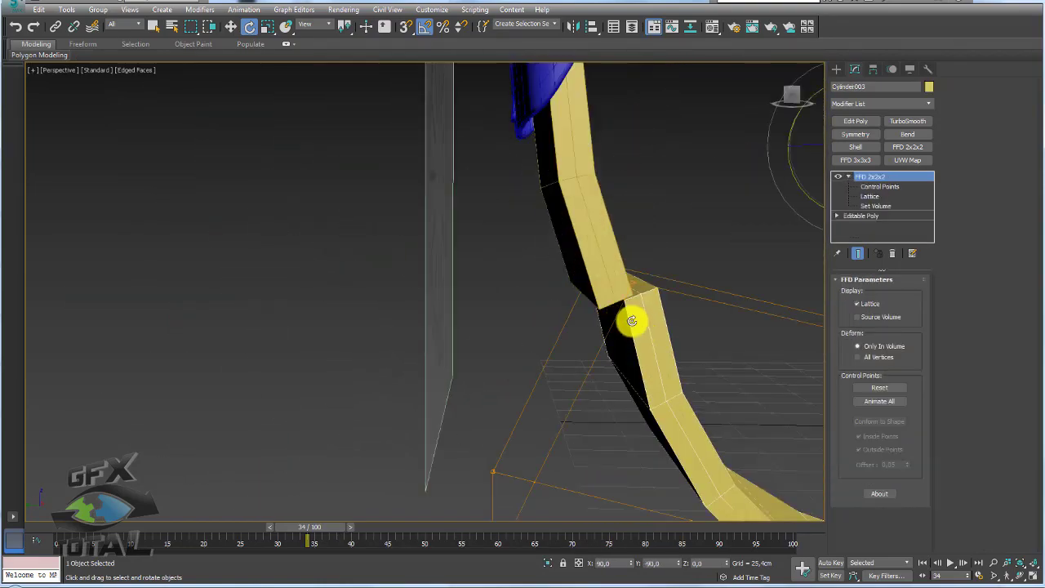
{"action": "mouse_move", "coordinate": [629, 317]}
{"action": "middle_mouse_down", "text": "alt"}
{"action": "mouse_move", "coordinate": [673, 342]}
{"action": "mouse_move", "coordinate": [564, 321]}
{"action": "mouse_move", "coordinate": [592, 324]}
{"action": "middle_mouse_up", "text": "alt"}
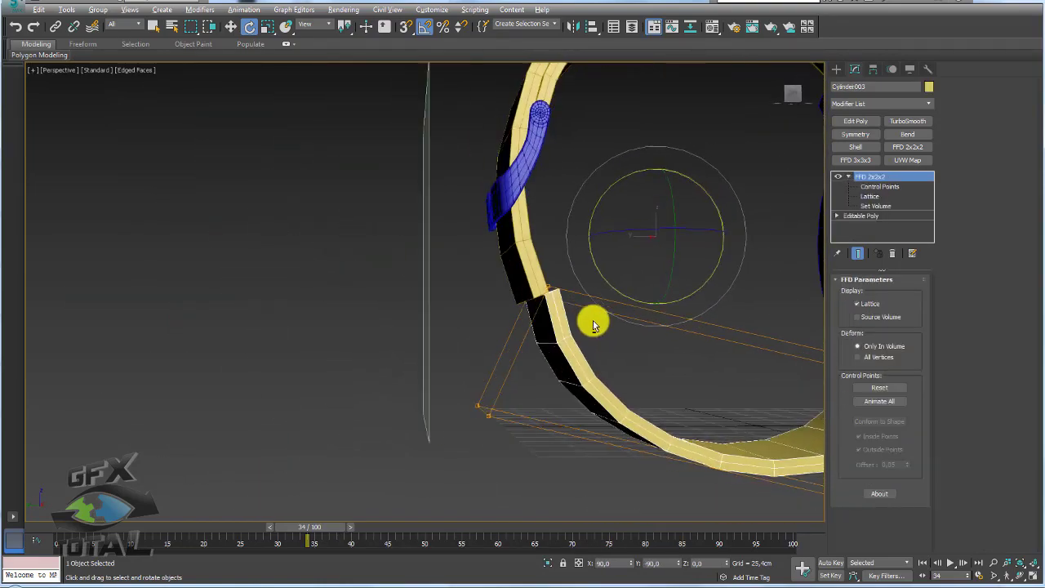
{"action": "left_click", "coordinate": [875, 187]}
{"action": "left_click", "coordinate": [561, 280]}
{"action": "key", "text": "w"}
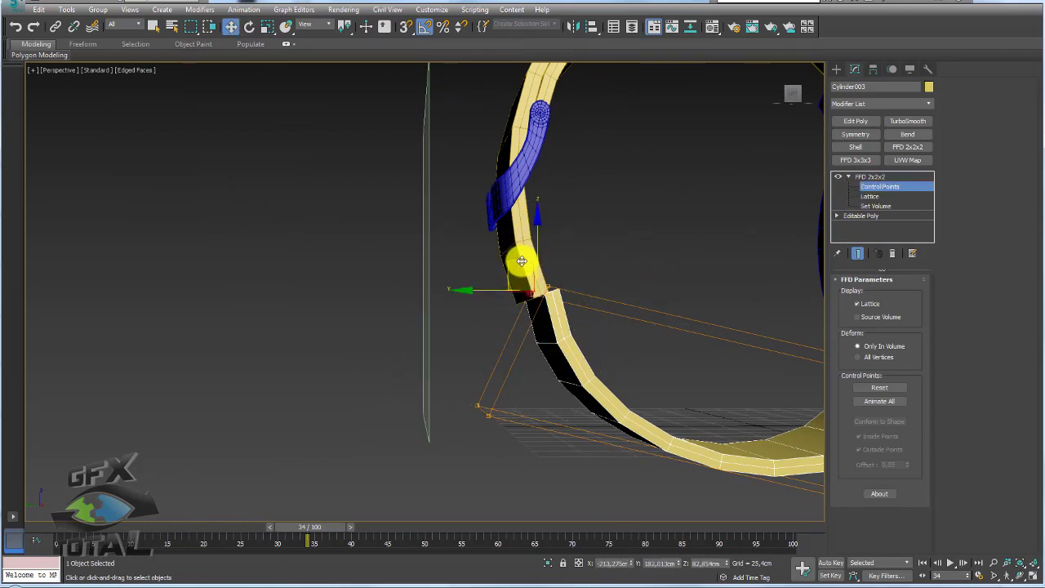
{"action": "left_click_drag", "start_coordinate": [522, 261], "coordinate": [523, 282]}
Step: Convert the lower strap ring Cylinder003 to an Editable Poly
{"action": "middle_click_drag", "start_coordinate": [522, 282], "coordinate": [564, 329], "text": "alt"}
{"action": "right_click", "coordinate": [564, 329]}
{"action": "mouse_move", "coordinate": [589, 467]}
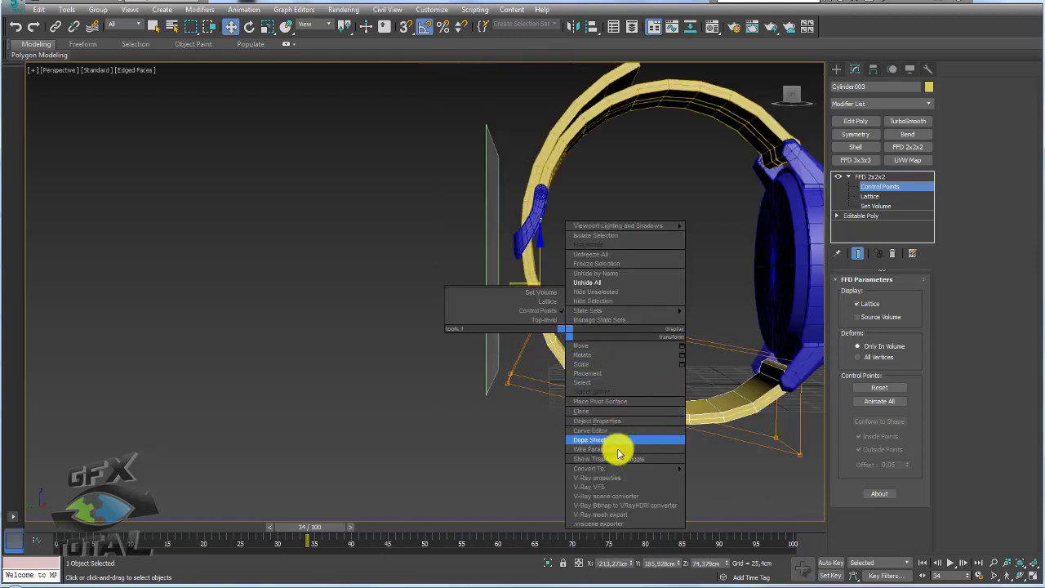
{"action": "left_click", "coordinate": [712, 477]}
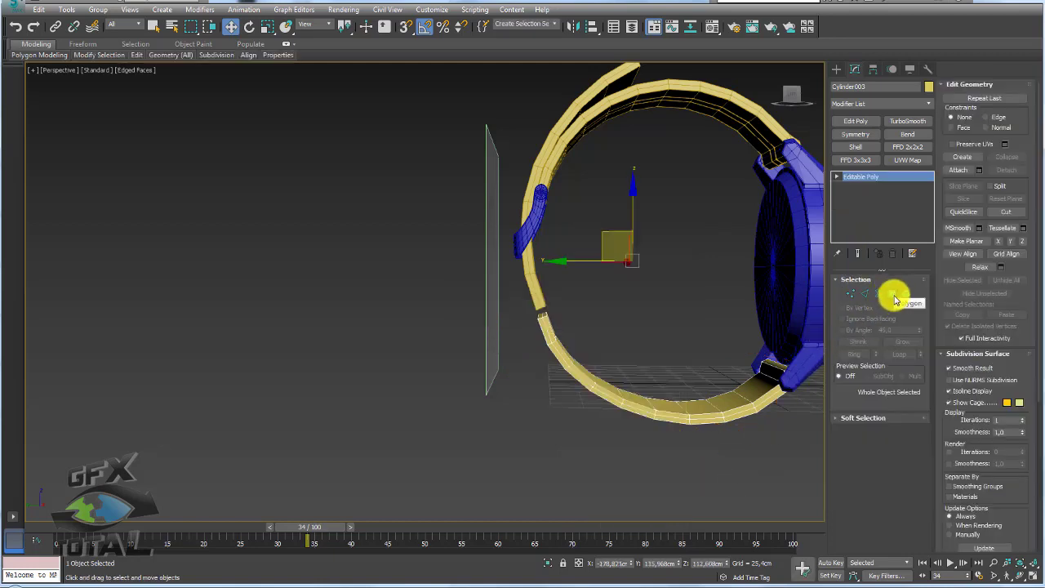
Step: Delete the end polygons at the gap on the lower strap piece
{"action": "left_click", "coordinate": [894, 295]}
{"action": "scroll", "coordinate": [531, 296], "scroll_direction": "up", "scroll_amount": 5}
{"action": "left_click", "coordinate": [534, 329]}
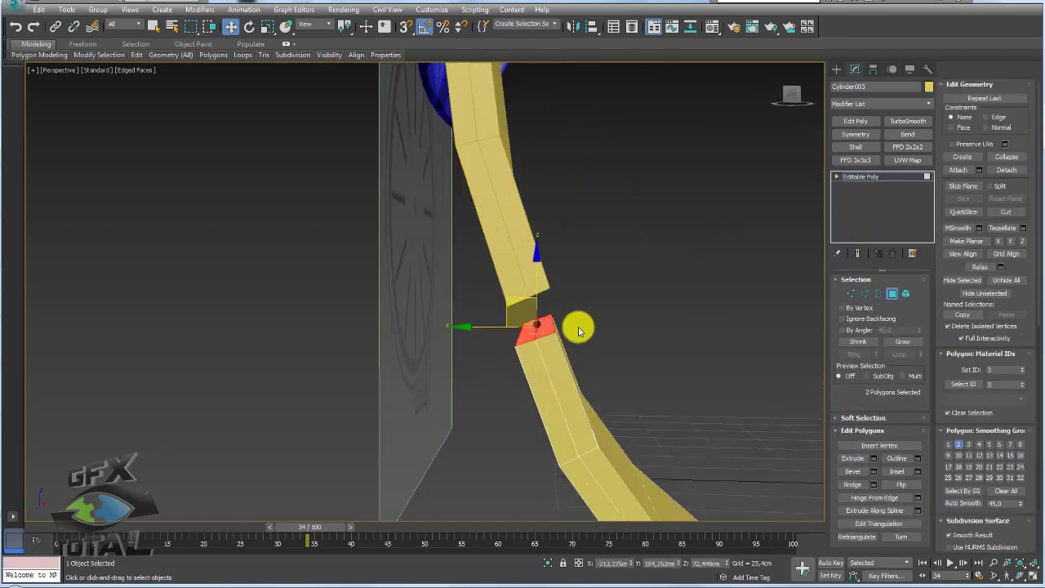
{"action": "key", "text": "Delete"}
{"action": "left_click", "coordinate": [857, 177]}
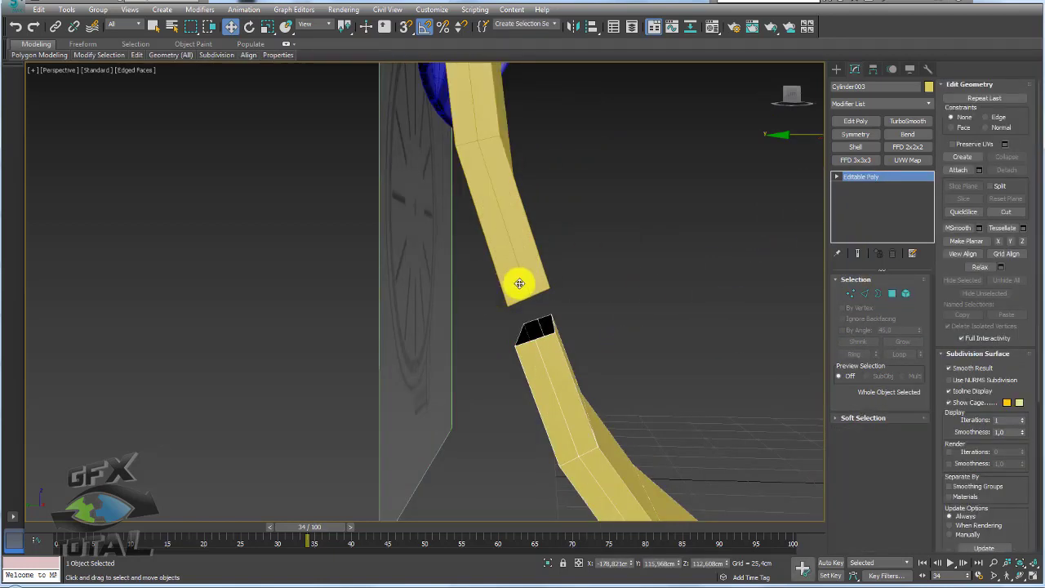
Step: Select the end face at the gap on the upper strap piece
{"action": "left_click", "coordinate": [515, 280]}
{"action": "left_click", "coordinate": [892, 293]}
{"action": "left_click", "coordinate": [542, 275]}
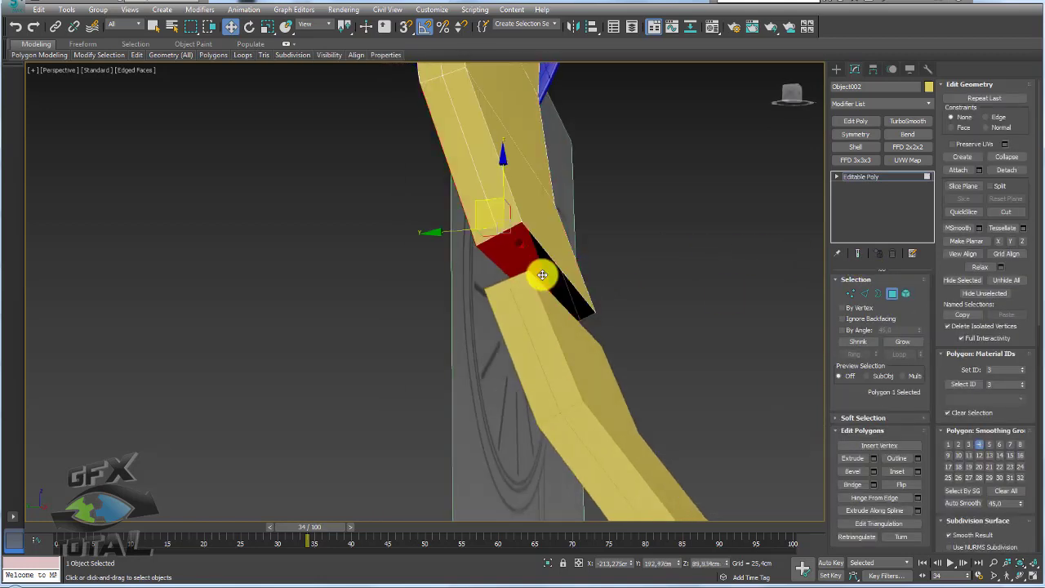
{"action": "scroll", "coordinate": [700, 267], "scroll_direction": "down", "scroll_amount": 4}
{"action": "left_click", "coordinate": [858, 176]}
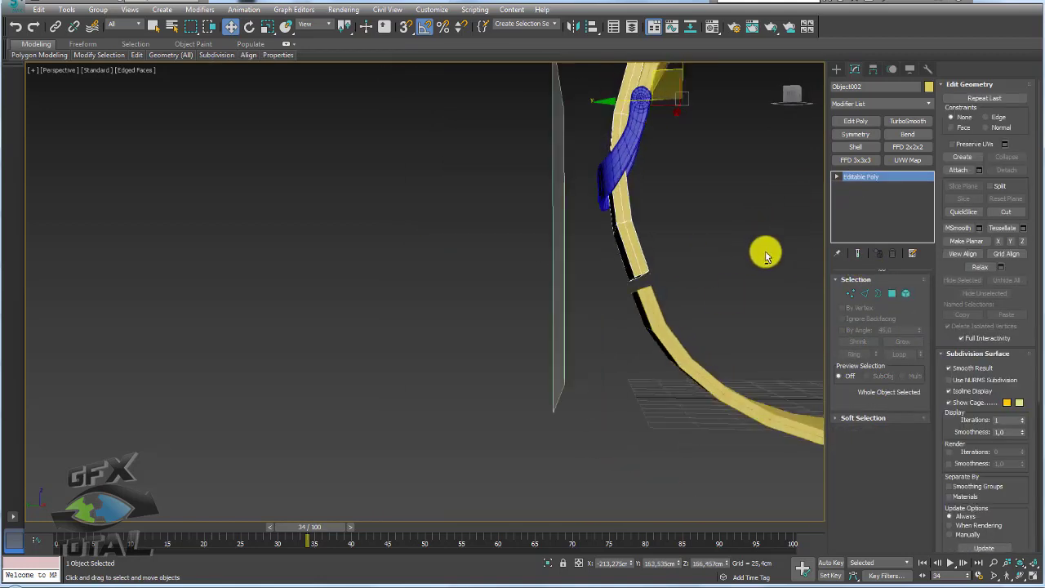
Step: Select the open borders at both strap ends and bridge them together
{"action": "left_click", "coordinate": [879, 294]}
{"action": "left_click", "coordinate": [627, 263]}
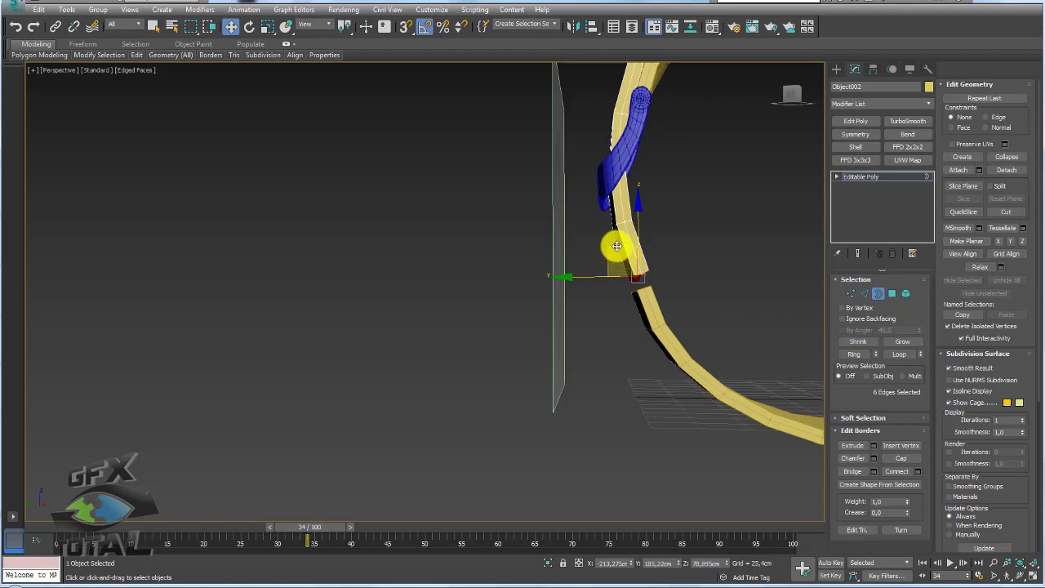
{"action": "key", "text": "e"}
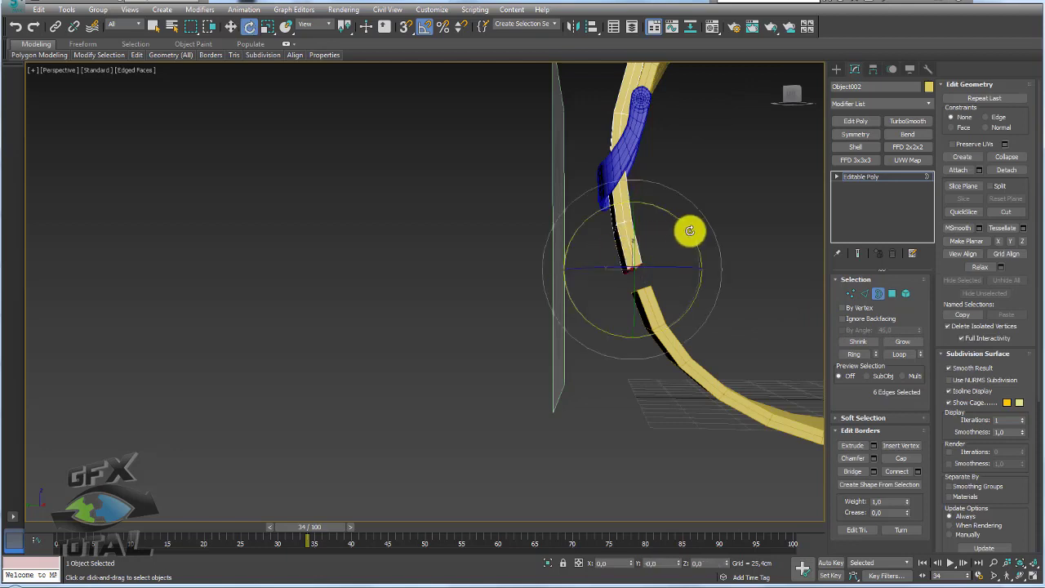
{"action": "left_click", "coordinate": [858, 176]}
{"action": "left_click", "coordinate": [683, 352]}
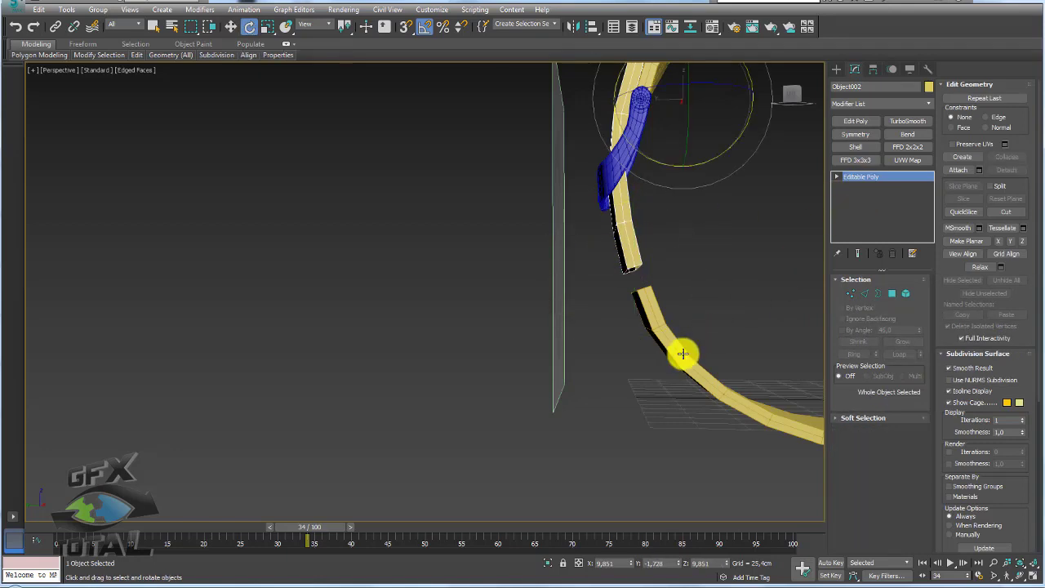
{"action": "key", "text": "w"}
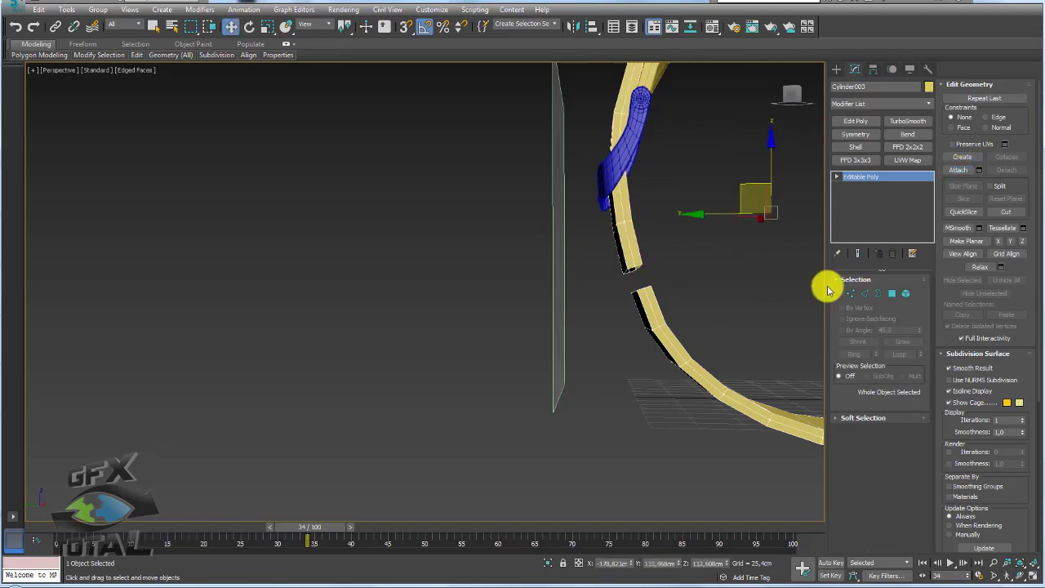
{"action": "left_click", "coordinate": [878, 295]}
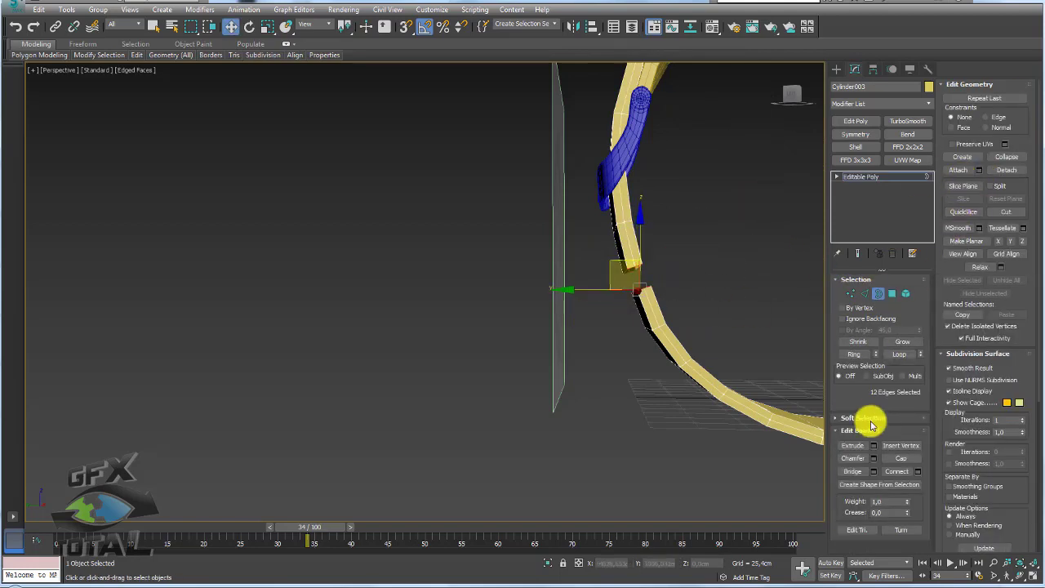
Step: Select the two edge rings across the bridged section with Ring and remove them
{"action": "middle_click_drag", "start_coordinate": [716, 310], "coordinate": [740, 302], "text": "alt"}
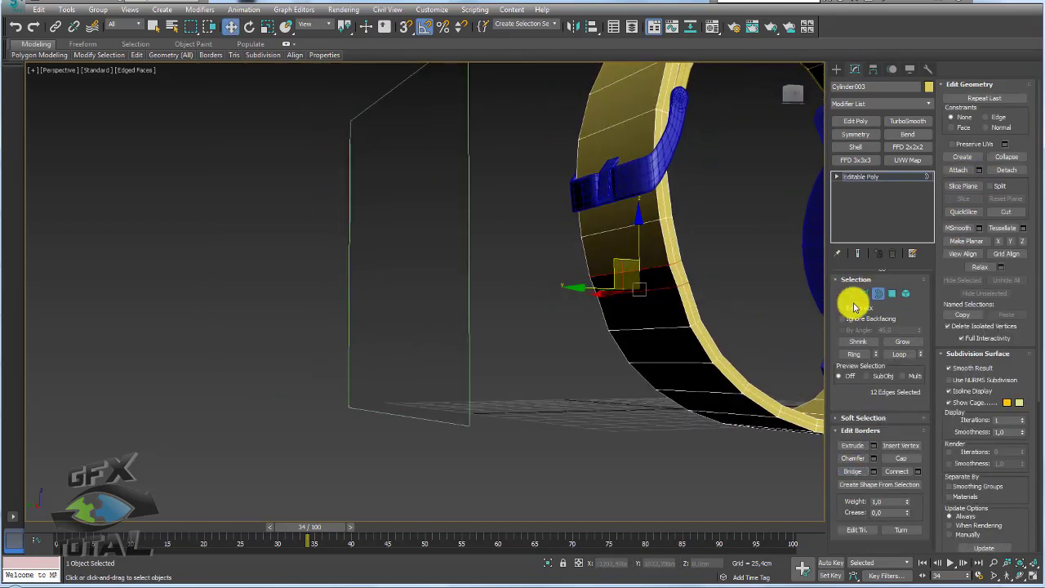
{"action": "left_click", "coordinate": [864, 293]}
{"action": "scroll", "coordinate": [667, 282], "scroll_direction": "up", "scroll_amount": 3}
{"action": "left_click", "coordinate": [688, 278]}
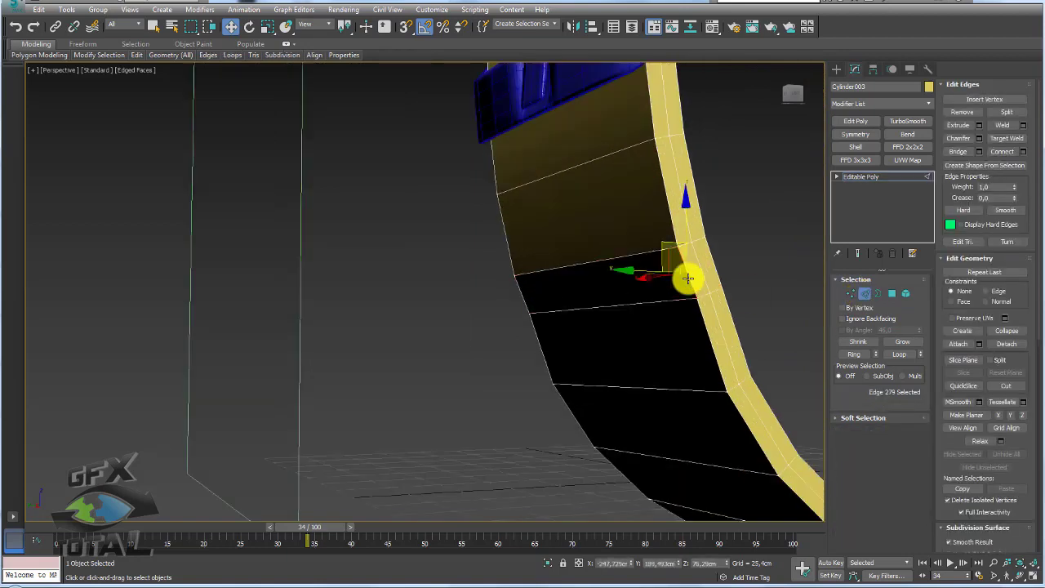
{"action": "left_click", "coordinate": [851, 353]}
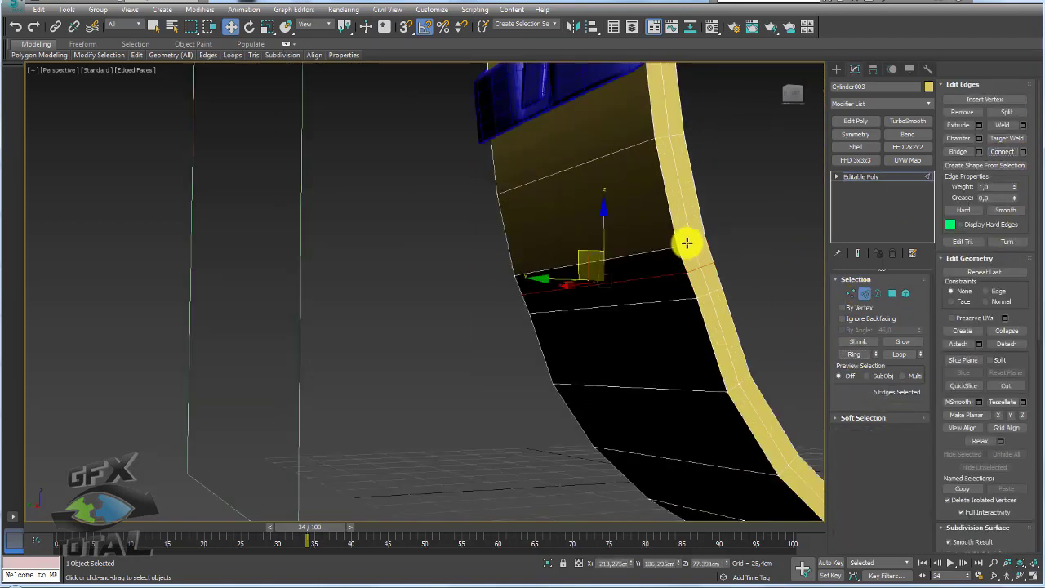
{"action": "left_click", "coordinate": [704, 297], "text": "ctrl"}
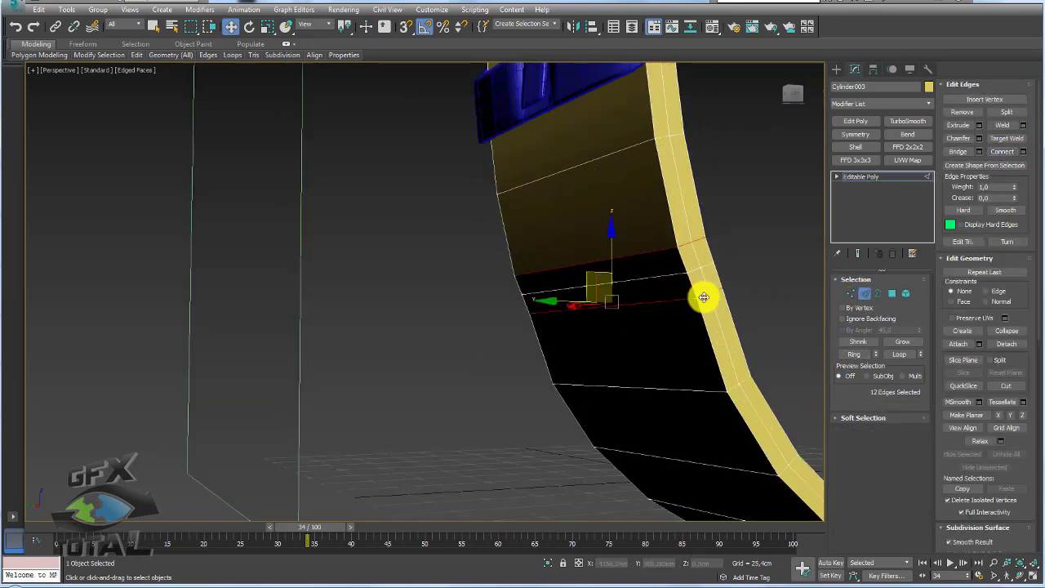
{"action": "left_click", "coordinate": [962, 115]}
{"action": "scroll", "coordinate": [663, 245], "scroll_direction": "down", "scroll_amount": 5}
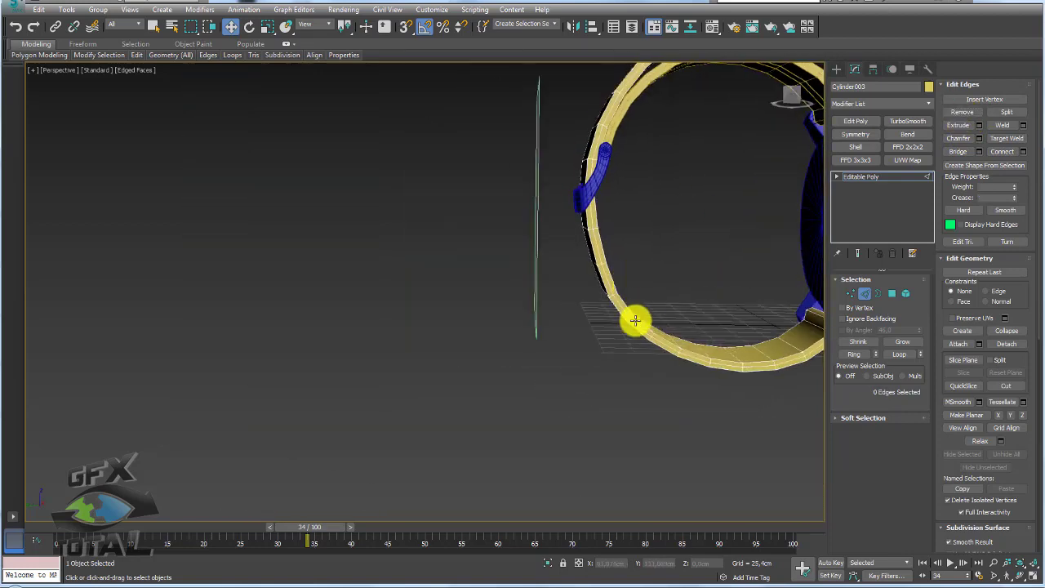
Step: Orbit around the watch to inspect the now continuous yellow strap
{"action": "mouse_move", "coordinate": [642, 217]}
{"action": "middle_mouse_down", "text": "alt"}
{"action": "mouse_move", "coordinate": [556, 273]}
{"action": "mouse_move", "coordinate": [639, 318]}
{"action": "mouse_move", "coordinate": [890, 208]}
{"action": "middle_mouse_up", "text": "alt"}
{"action": "left_click", "coordinate": [872, 180]}
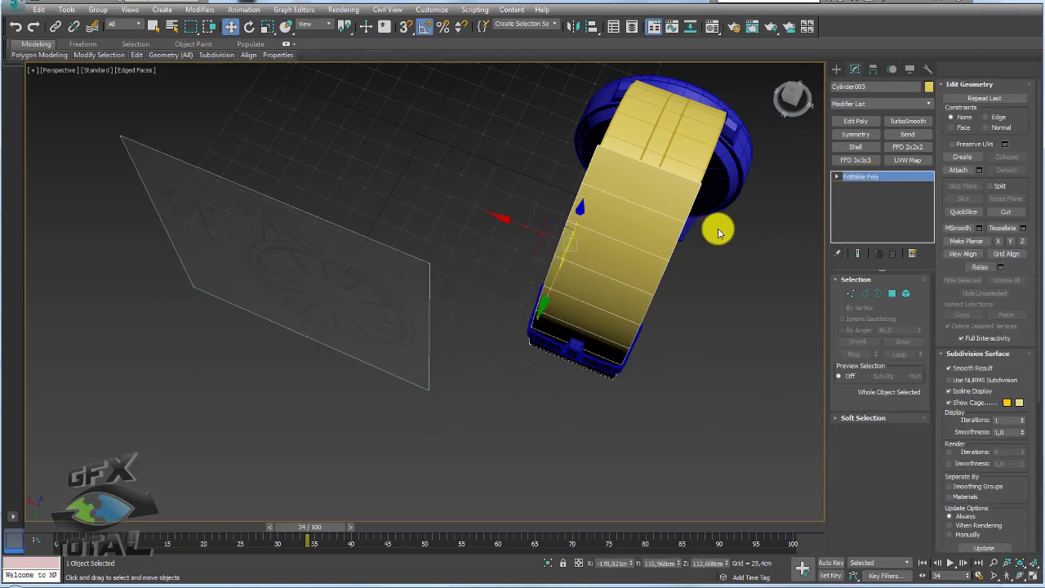
{"action": "mouse_move", "coordinate": [716, 226]}
{"action": "middle_mouse_down", "text": "alt"}
{"action": "mouse_move", "coordinate": [613, 240]}
{"action": "mouse_move", "coordinate": [644, 207]}
{"action": "middle_mouse_up", "text": "alt"}
{"action": "middle_click_drag", "start_coordinate": [612, 204], "coordinate": [623, 232], "text": "alt"}
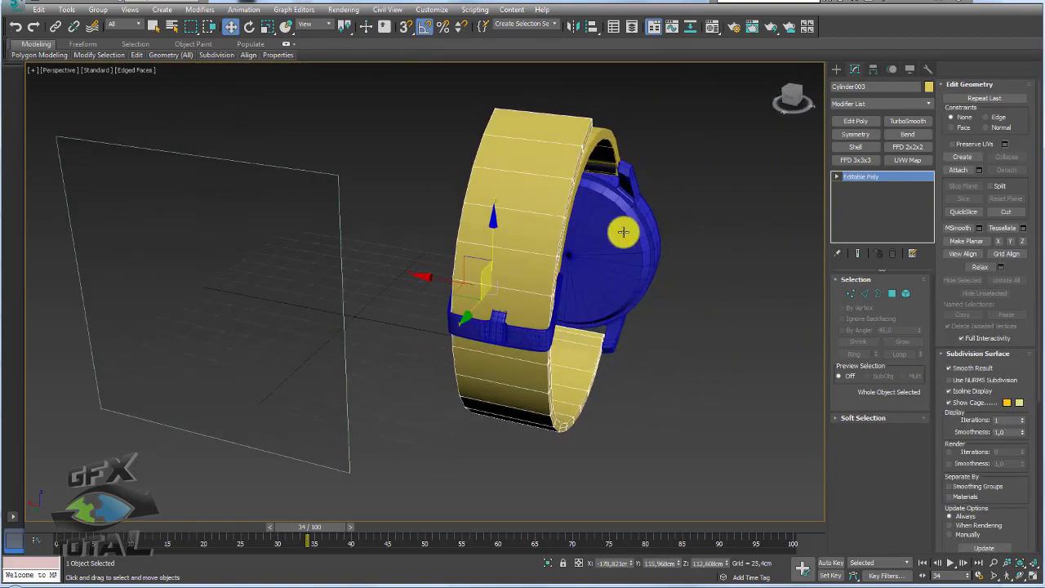
{"action": "middle_click_drag", "start_coordinate": [601, 142], "coordinate": [618, 175]}
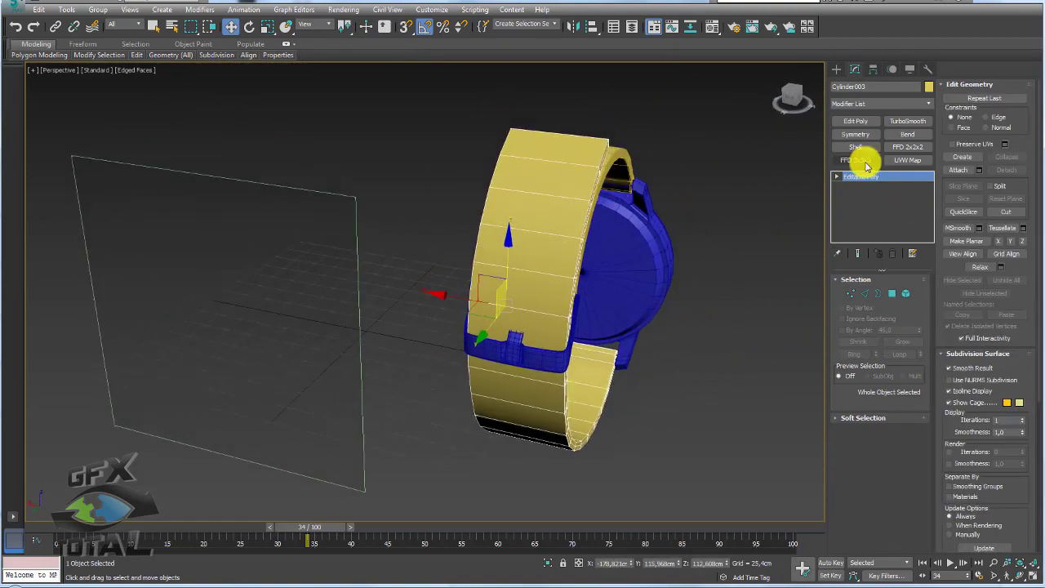
{"action": "middle_click_drag", "start_coordinate": [798, 294], "coordinate": [725, 303], "text": "alt"}
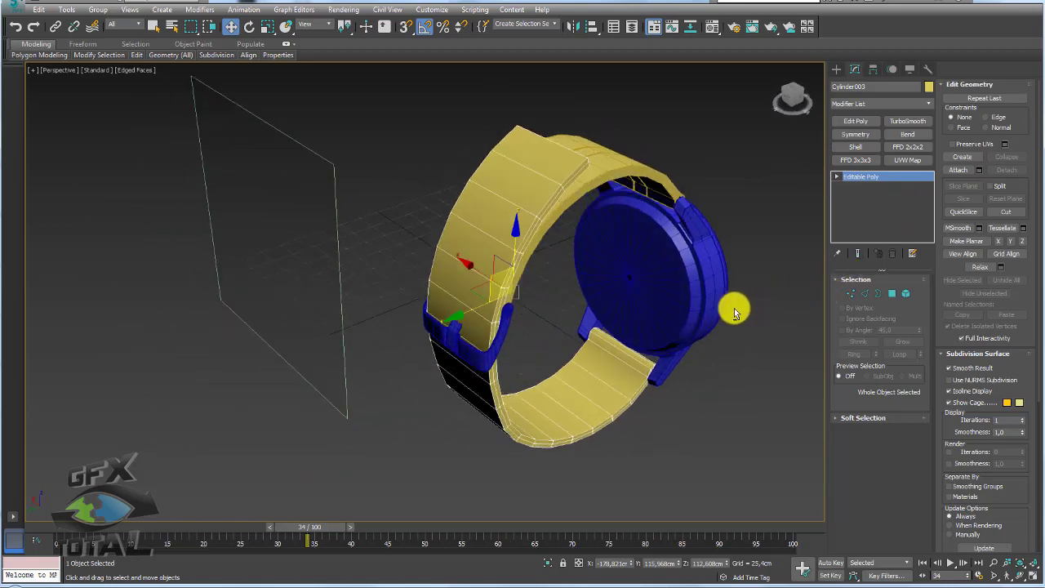
{"action": "left_click", "coordinate": [852, 295]}
{"action": "mouse_move", "coordinate": [808, 294]}
{"action": "middle_mouse_down", "text": "alt"}
{"action": "mouse_move", "coordinate": [674, 247]}
{"action": "mouse_move", "coordinate": [585, 120]}
{"action": "middle_mouse_up", "text": "alt"}
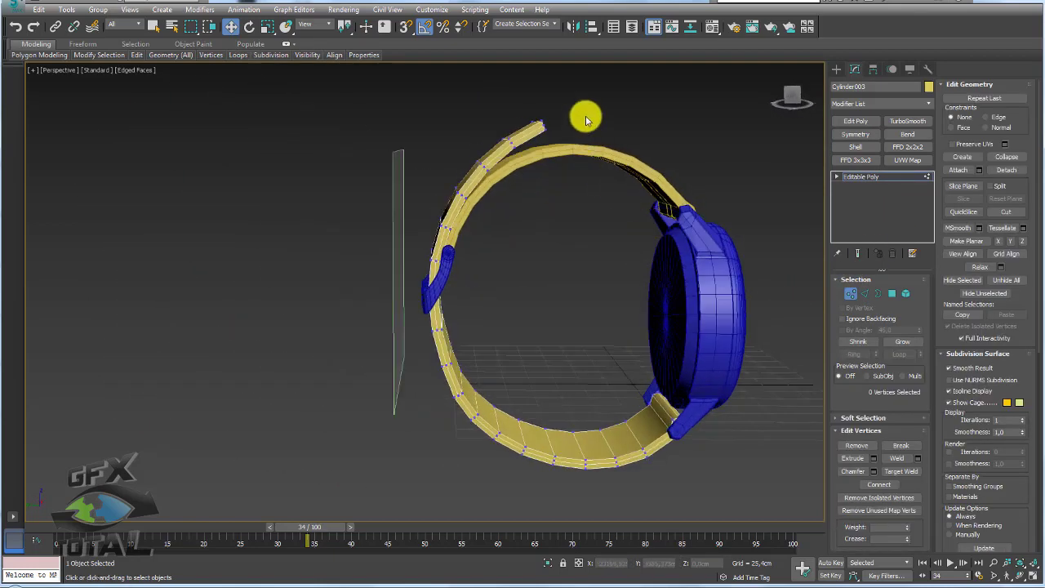
Step: Select the six strap-end vertices and enable Soft Selection with a 205.74cm falloff
{"action": "left_click_drag", "start_coordinate": [596, 81], "coordinate": [529, 150]}
{"action": "middle_click_drag", "start_coordinate": [552, 182], "coordinate": [660, 222], "text": "alt"}
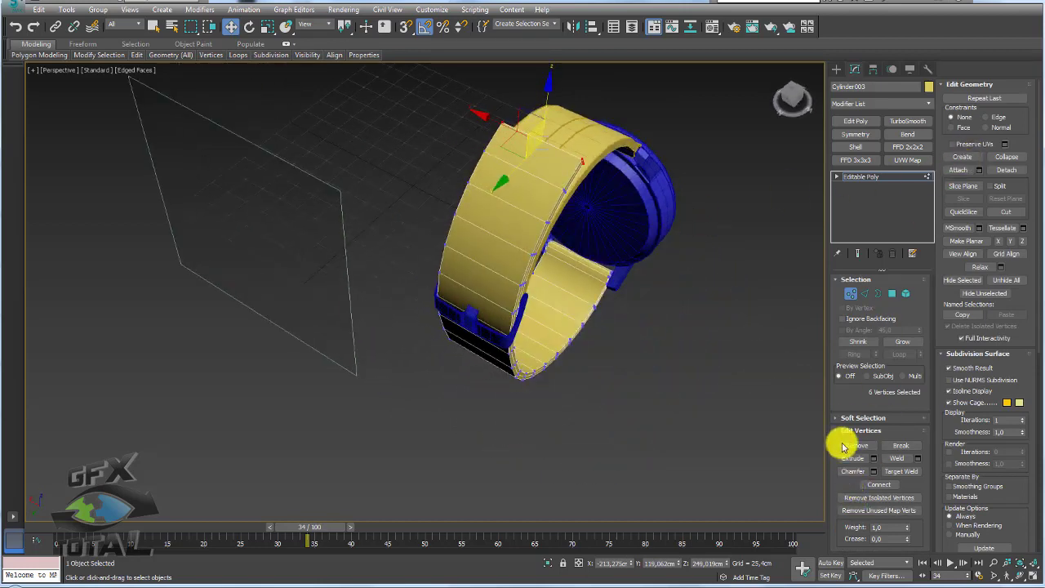
{"action": "left_click", "coordinate": [838, 414]}
{"action": "left_click", "coordinate": [950, 99]}
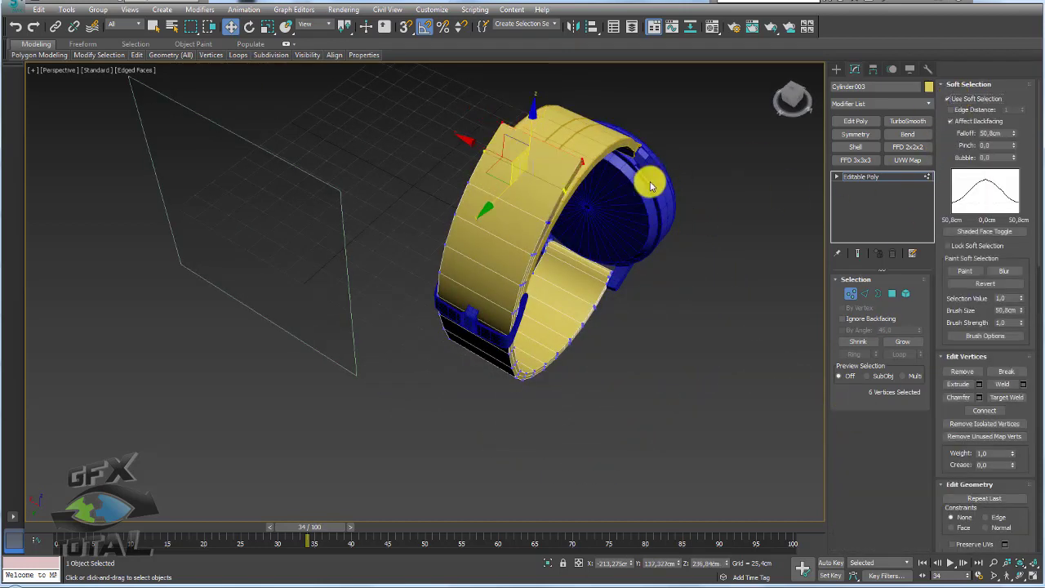
{"action": "middle_click_drag", "start_coordinate": [649, 175], "coordinate": [1009, 122], "text": "alt"}
{"action": "left_click_drag", "start_coordinate": [1014, 134], "coordinate": [1003, 548]}
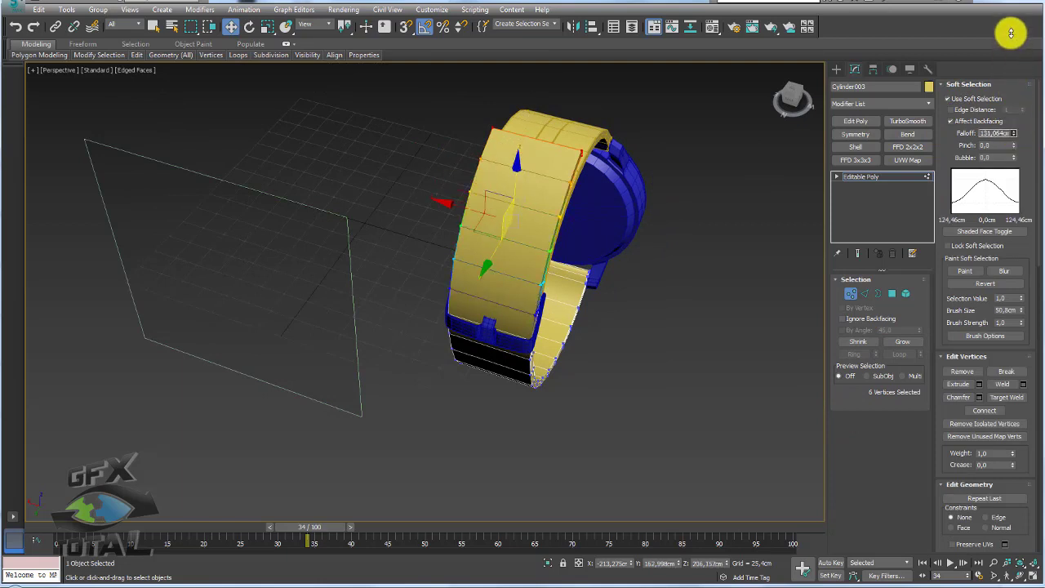
Step: Scale the soft-selected strap end vertices so the band tapers smoothly
{"action": "key", "text": "r"}
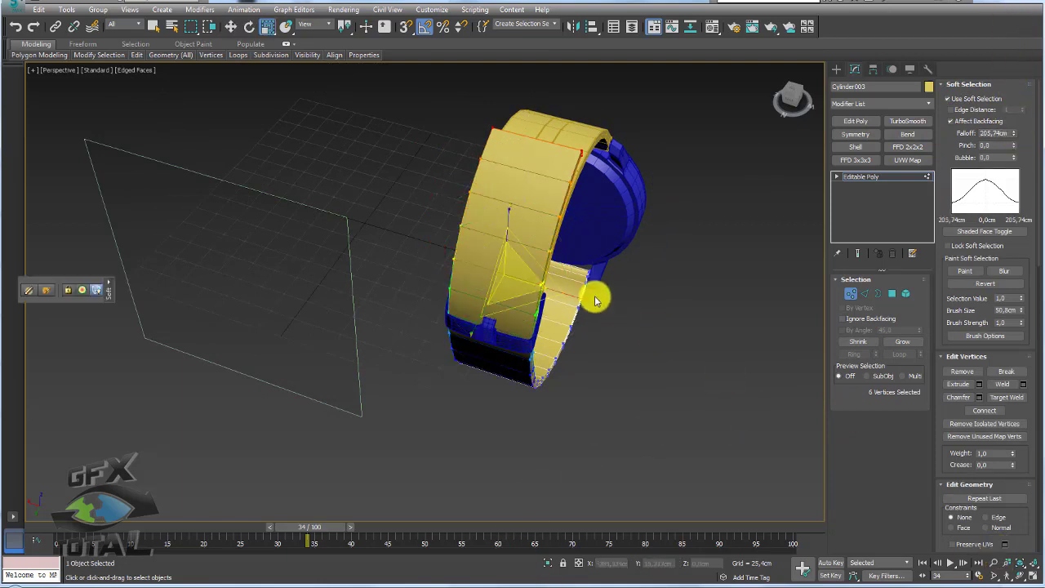
{"action": "left_click_drag", "start_coordinate": [595, 296], "coordinate": [558, 293]}
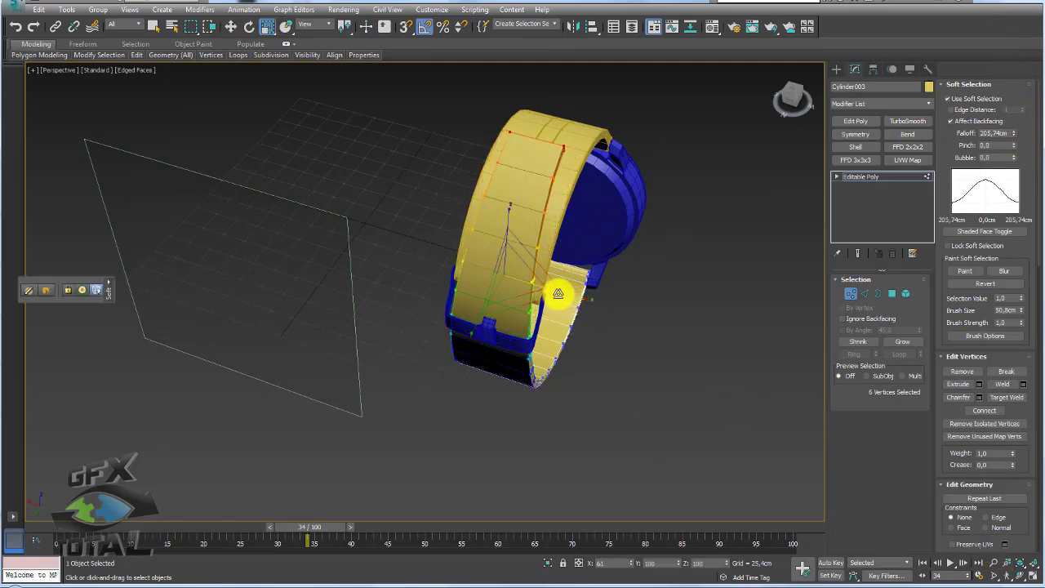
{"action": "mouse_move", "coordinate": [562, 315]}
{"action": "middle_mouse_down", "text": "alt"}
{"action": "mouse_move", "coordinate": [497, 287]}
{"action": "mouse_move", "coordinate": [541, 259]}
{"action": "mouse_move", "coordinate": [625, 268]}
{"action": "mouse_move", "coordinate": [581, 279]}
{"action": "middle_mouse_up", "text": "alt"}
{"action": "left_click_drag", "start_coordinate": [581, 278], "coordinate": [626, 280]}
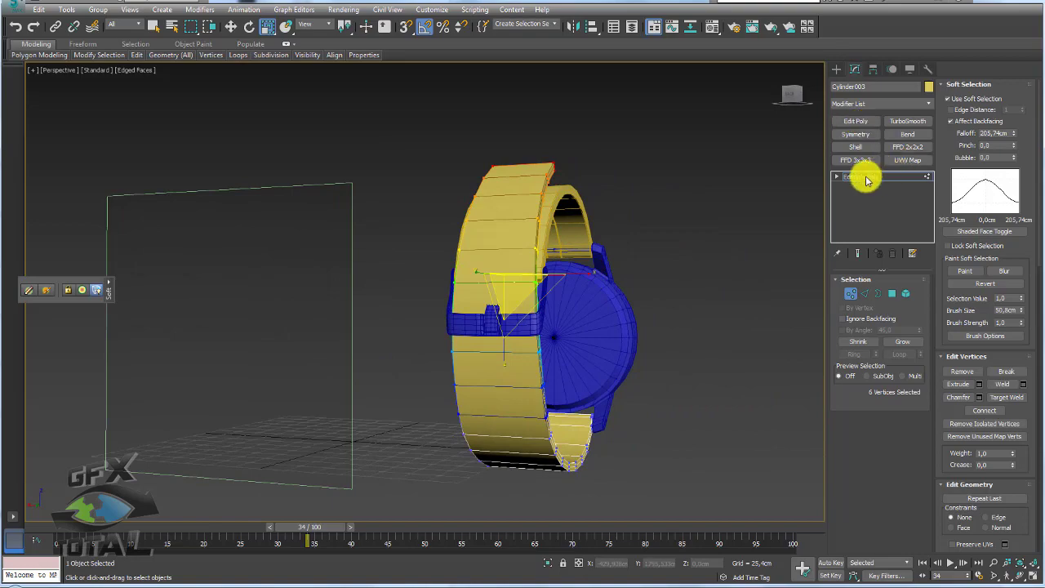
Step: Switch to the Left view, frame the strap vertices, and select others along the strap
{"action": "left_click", "coordinate": [863, 177]}
{"action": "mouse_move", "coordinate": [572, 277]}
{"action": "middle_mouse_down", "text": "alt"}
{"action": "mouse_move", "coordinate": [524, 364]}
{"action": "mouse_move", "coordinate": [579, 257]}
{"action": "mouse_move", "coordinate": [550, 292]}
{"action": "middle_mouse_up", "text": "alt"}
{"action": "middle_click_drag", "start_coordinate": [509, 363], "coordinate": [727, 287], "text": "alt"}
{"action": "left_click", "coordinate": [851, 294]}
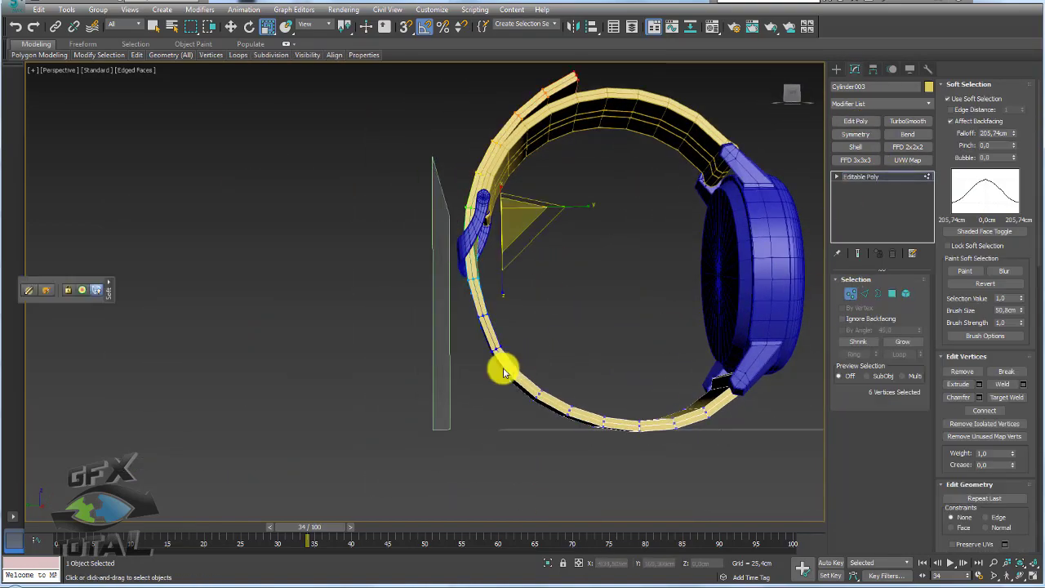
{"action": "key", "text": "f"}
{"action": "key", "text": "z"}
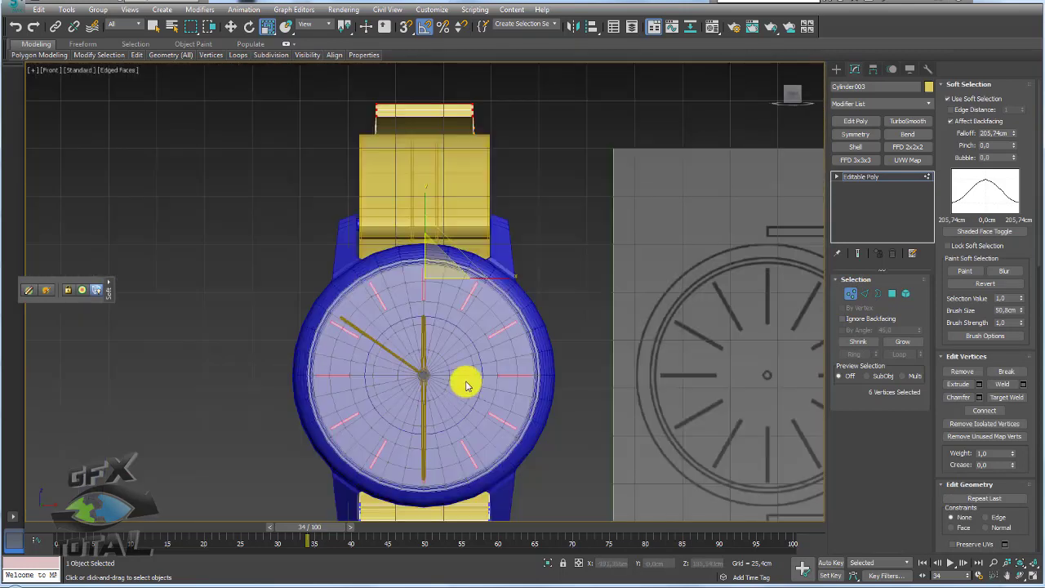
{"action": "key", "text": "l"}
{"action": "key", "text": "z"}
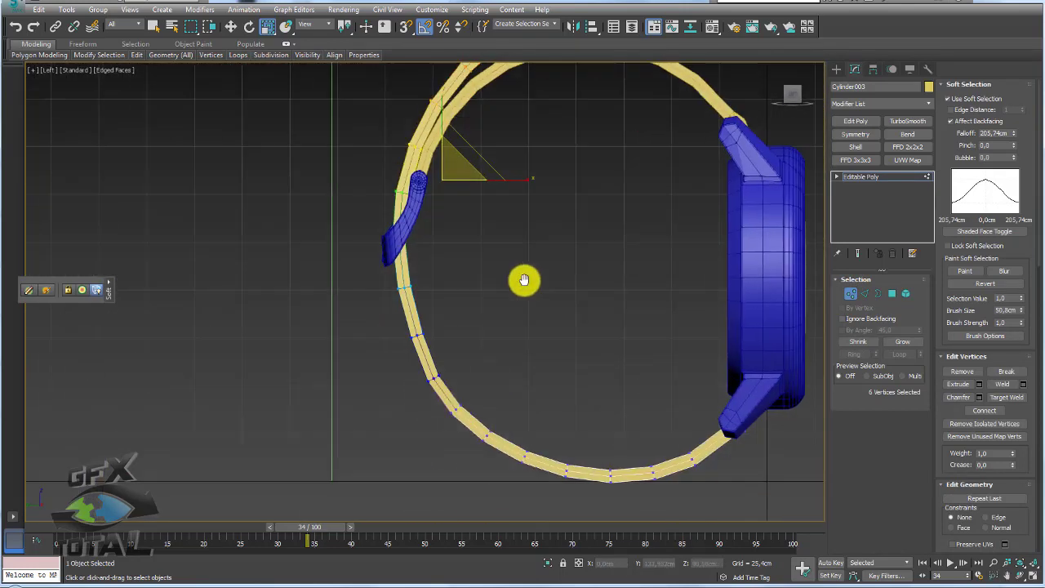
{"action": "left_click_drag", "start_coordinate": [480, 400], "coordinate": [454, 372]}
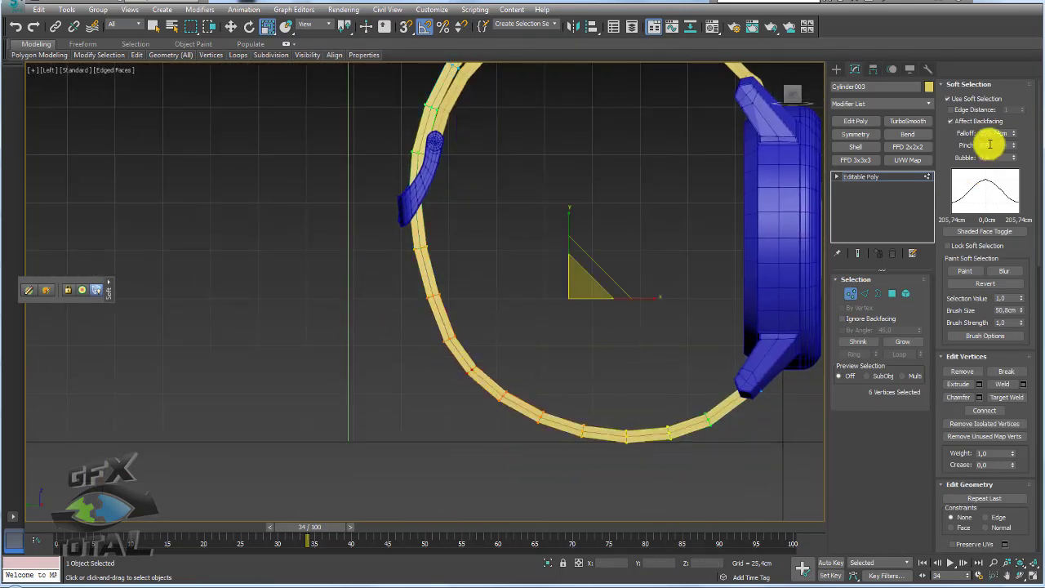
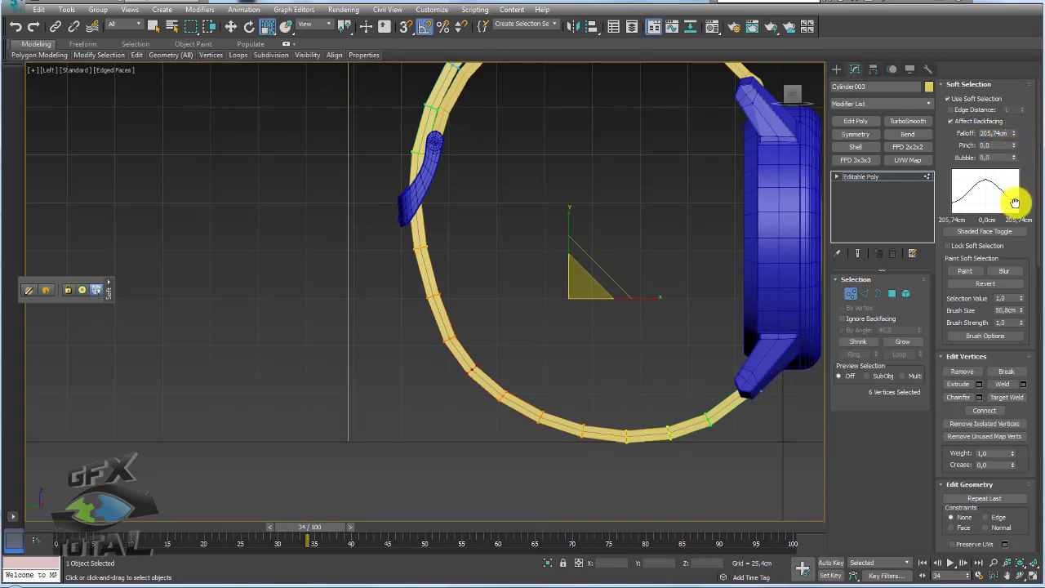
Step: Nudge the selected strap vertices with soft selection, widening the falloff to about 49 cm
{"action": "mouse_move", "coordinate": [1015, 203]}
{"action": "left_mouse_down"}
{"action": "mouse_move", "coordinate": [1018, 144]}
{"action": "mouse_move", "coordinate": [1018, 155]}
{"action": "left_mouse_up"}
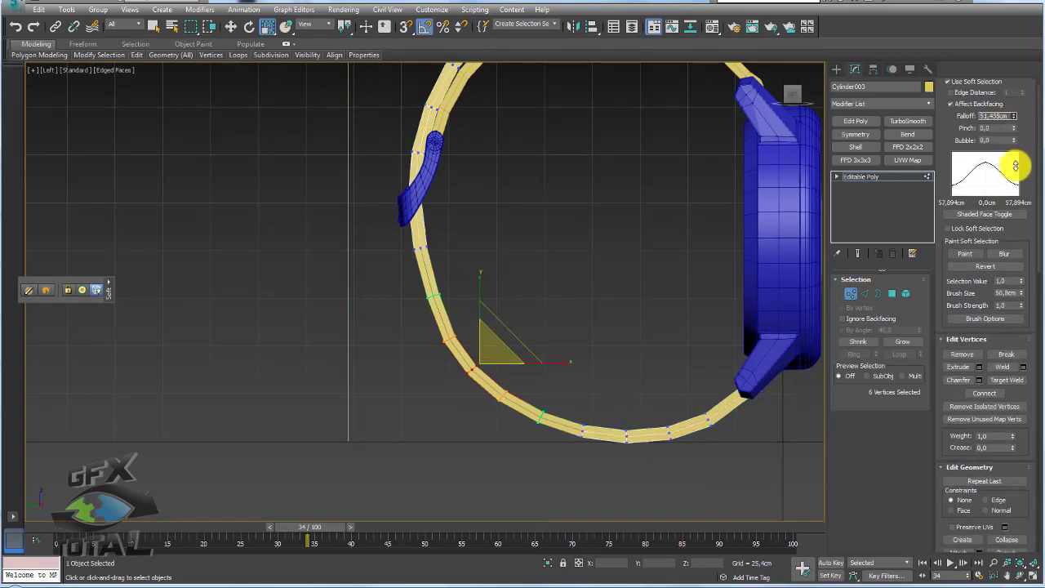
{"action": "key", "text": "w"}
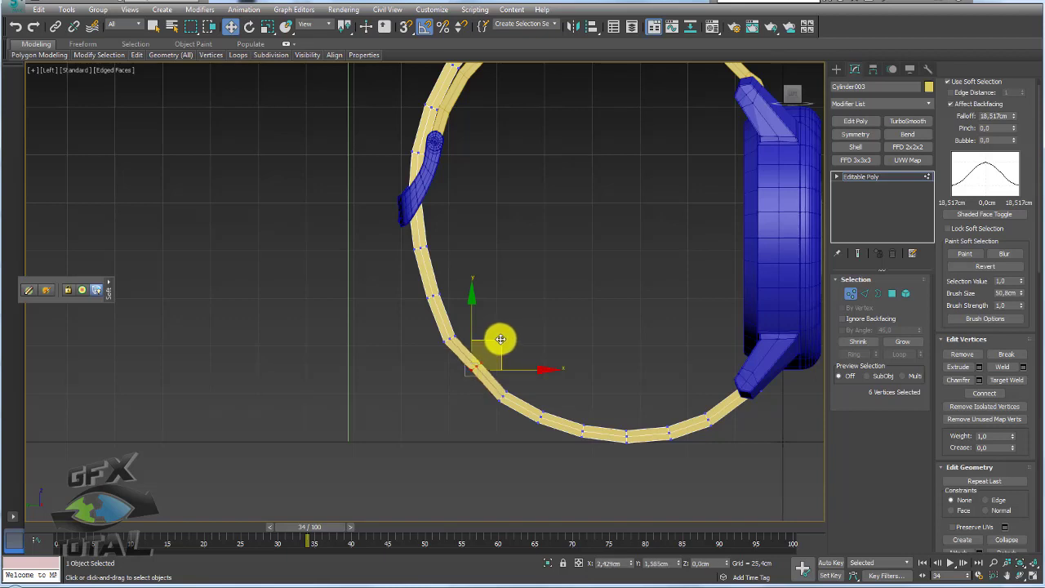
{"action": "left_click_drag", "start_coordinate": [497, 342], "coordinate": [499, 339]}
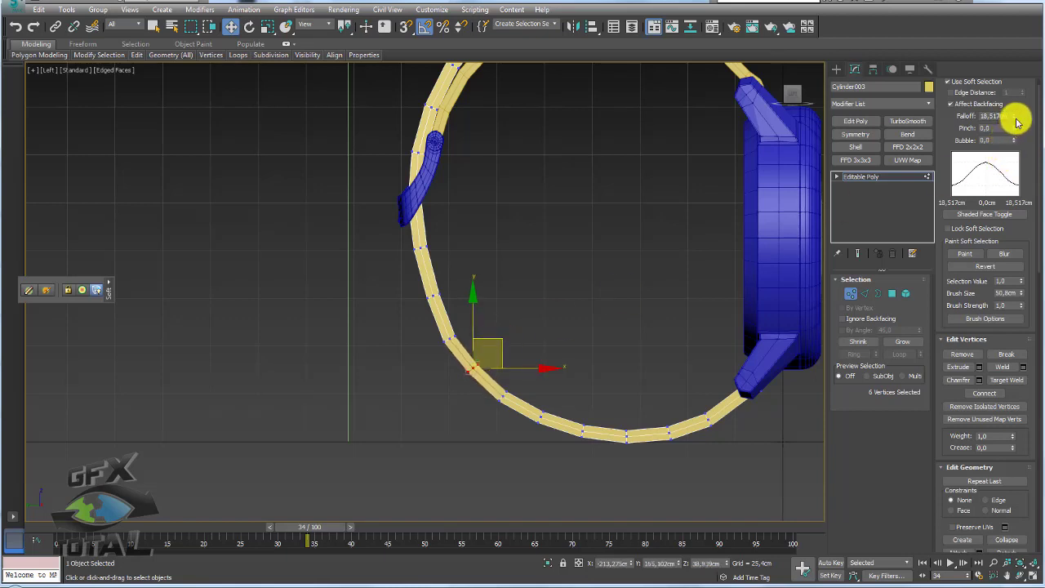
{"action": "left_click_drag", "start_coordinate": [1016, 122], "coordinate": [1017, 28]}
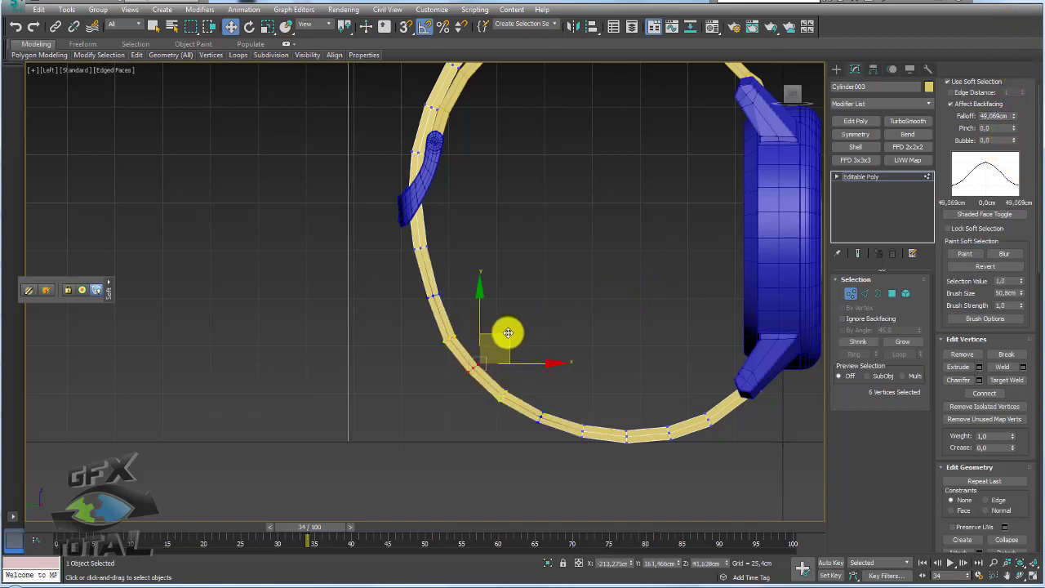
{"action": "left_click_drag", "start_coordinate": [508, 333], "coordinate": [511, 330]}
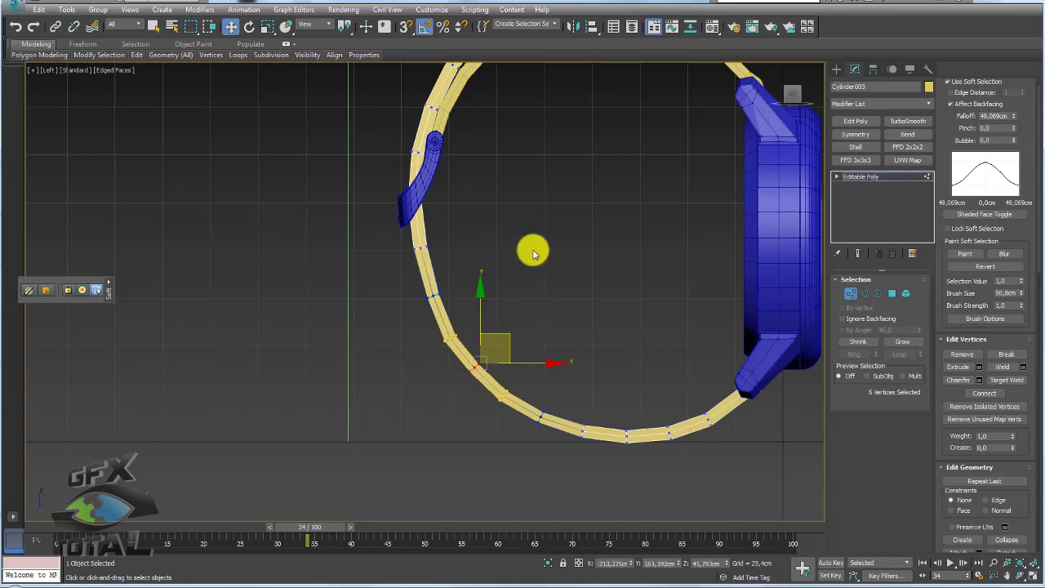
Step: Clear the vertex selection and return to the Editable Poly object level
{"action": "left_click", "coordinate": [526, 209]}
{"action": "middle_click_drag", "start_coordinate": [526, 205], "coordinate": [538, 260]}
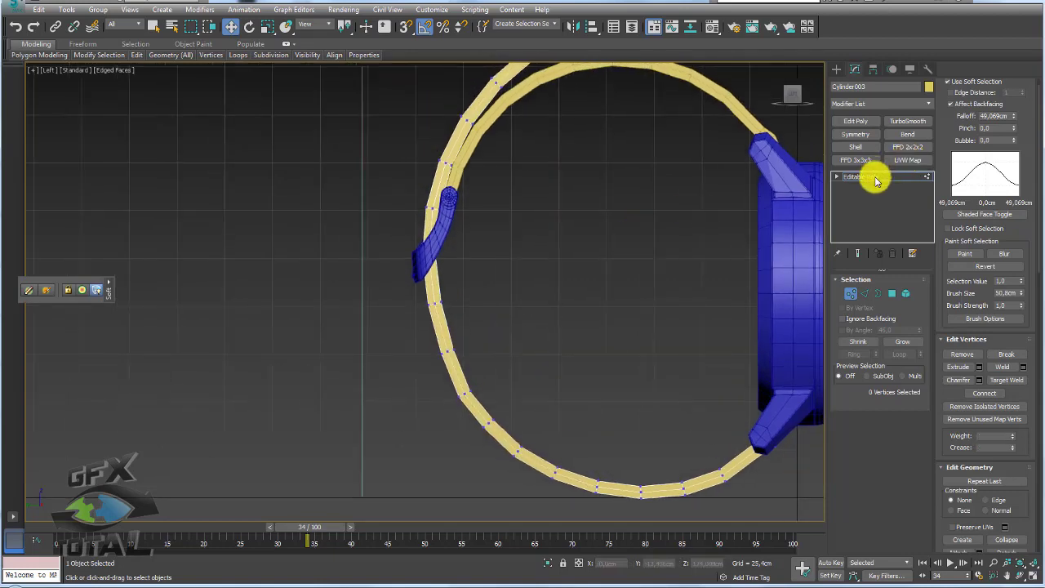
{"action": "left_click", "coordinate": [875, 178]}
Step: With soft selection off, select a ring of edges across the strap near the keeper
{"action": "key", "text": "p"}
{"action": "scroll", "coordinate": [604, 280], "scroll_direction": "up", "scroll_amount": 5}
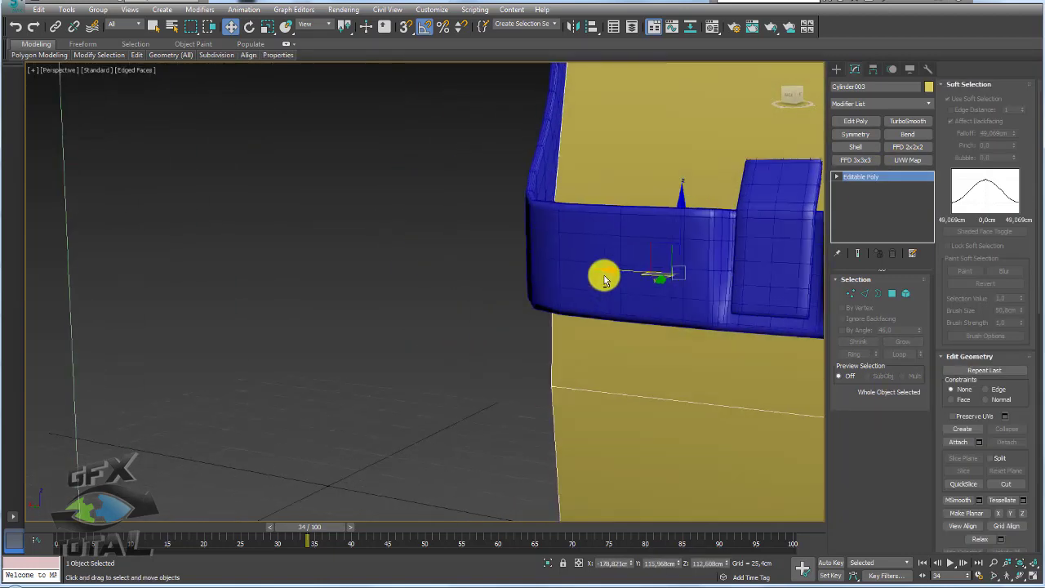
{"action": "mouse_move", "coordinate": [604, 280]}
{"action": "middle_mouse_down", "text": "alt"}
{"action": "mouse_move", "coordinate": [709, 261]}
{"action": "mouse_move", "coordinate": [553, 280]}
{"action": "mouse_move", "coordinate": [445, 247]}
{"action": "mouse_move", "coordinate": [471, 240]}
{"action": "mouse_move", "coordinate": [518, 280]}
{"action": "middle_mouse_up", "text": "alt"}
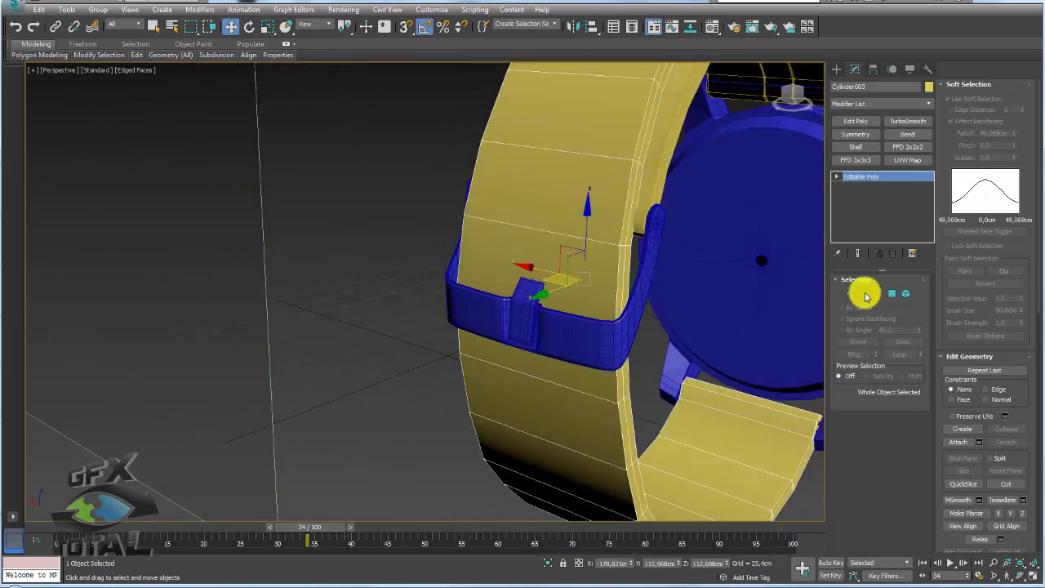
{"action": "left_click", "coordinate": [864, 294]}
{"action": "left_click", "coordinate": [614, 297]}
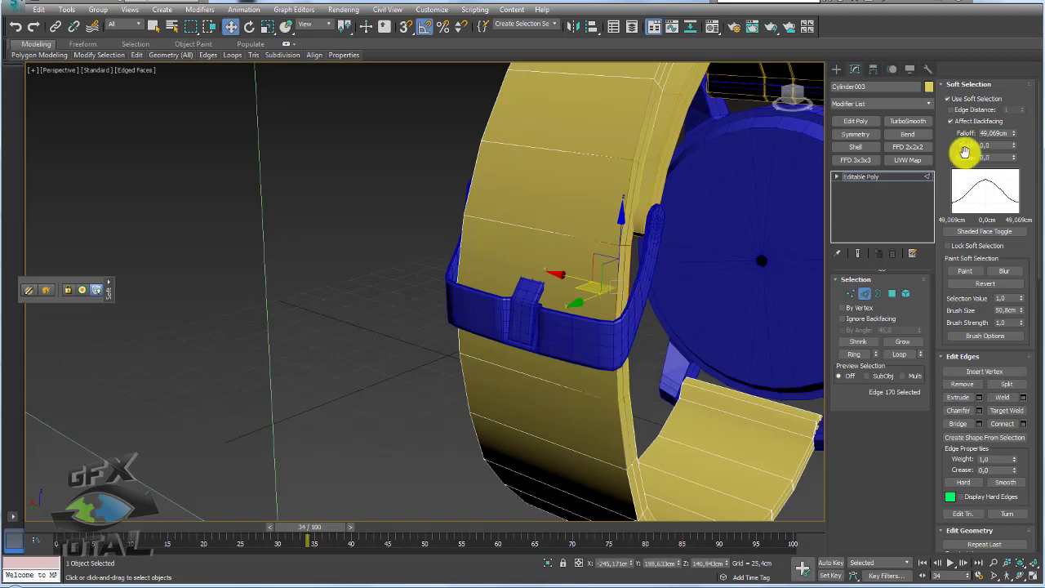
{"action": "left_click", "coordinate": [955, 99]}
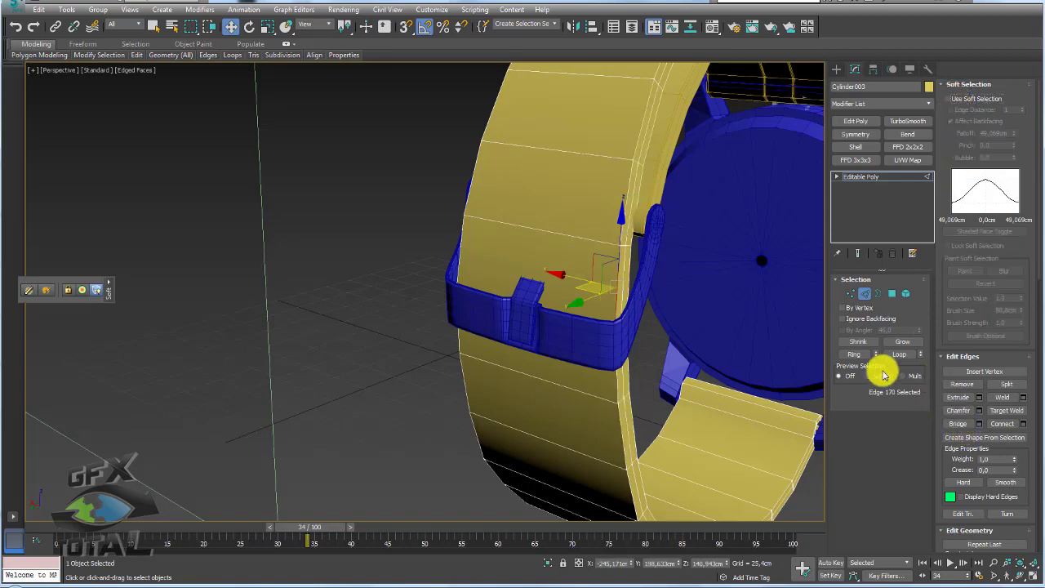
{"action": "left_click", "coordinate": [854, 354]}
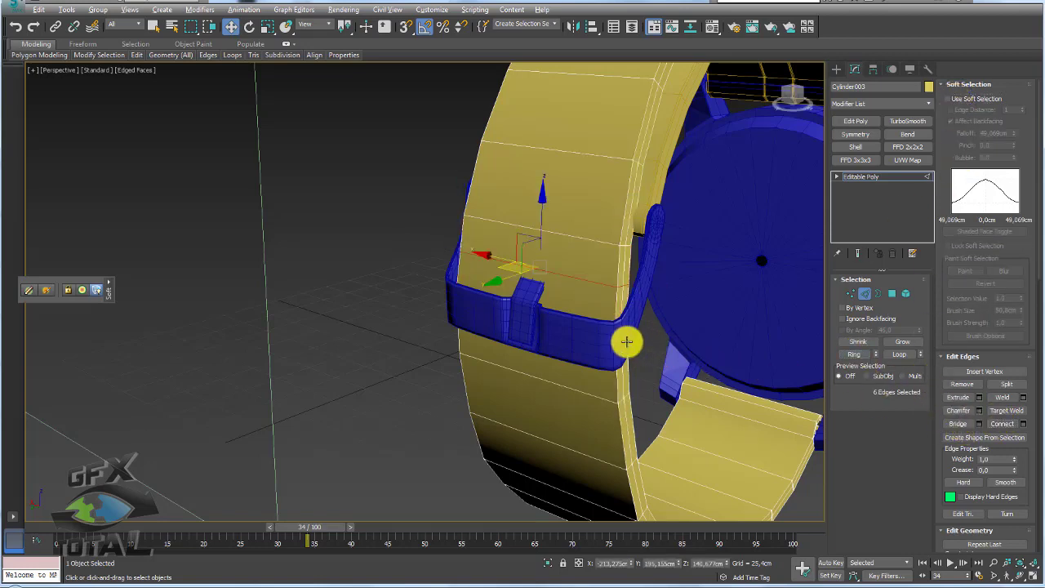
{"action": "middle_click_drag", "start_coordinate": [626, 341], "coordinate": [598, 331], "text": "alt"}
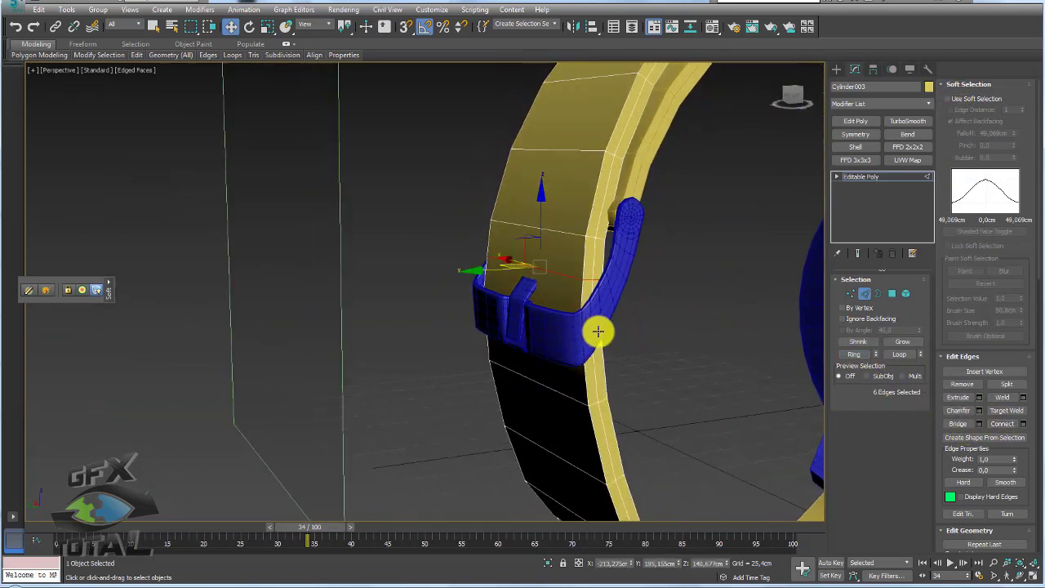
Step: Connect the ringed edges into a new loop slid to -28, then chamfer it into two edges
{"action": "left_click", "coordinate": [1023, 424]}
{"action": "mouse_move", "coordinate": [674, 342]}
{"action": "middle_mouse_down", "text": "alt"}
{"action": "mouse_move", "coordinate": [591, 303]}
{"action": "mouse_move", "coordinate": [441, 318]}
{"action": "middle_mouse_up", "text": "alt"}
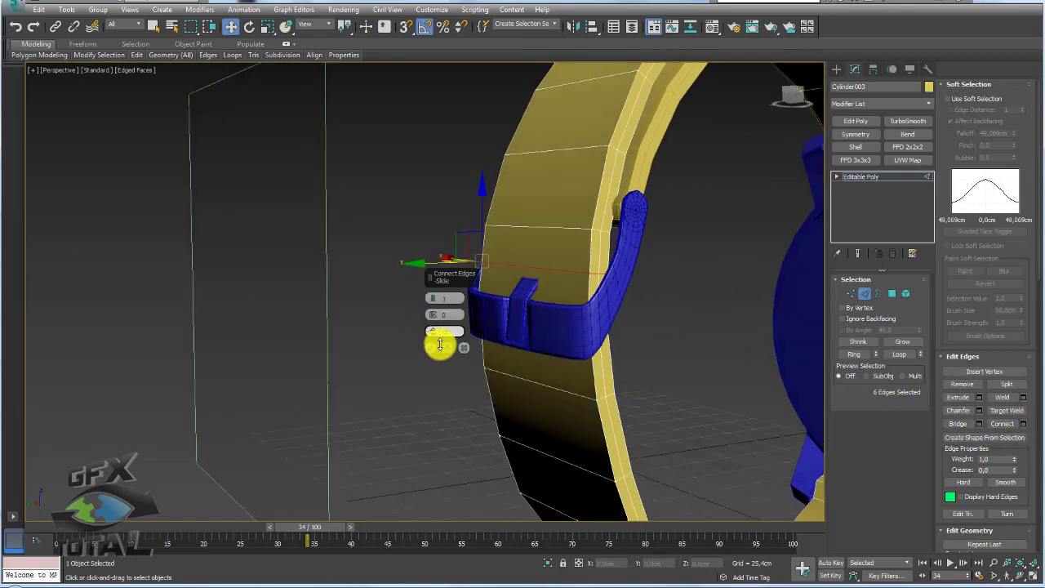
{"action": "left_click_drag", "start_coordinate": [439, 345], "coordinate": [444, 407]}
{"action": "left_click", "coordinate": [431, 348]}
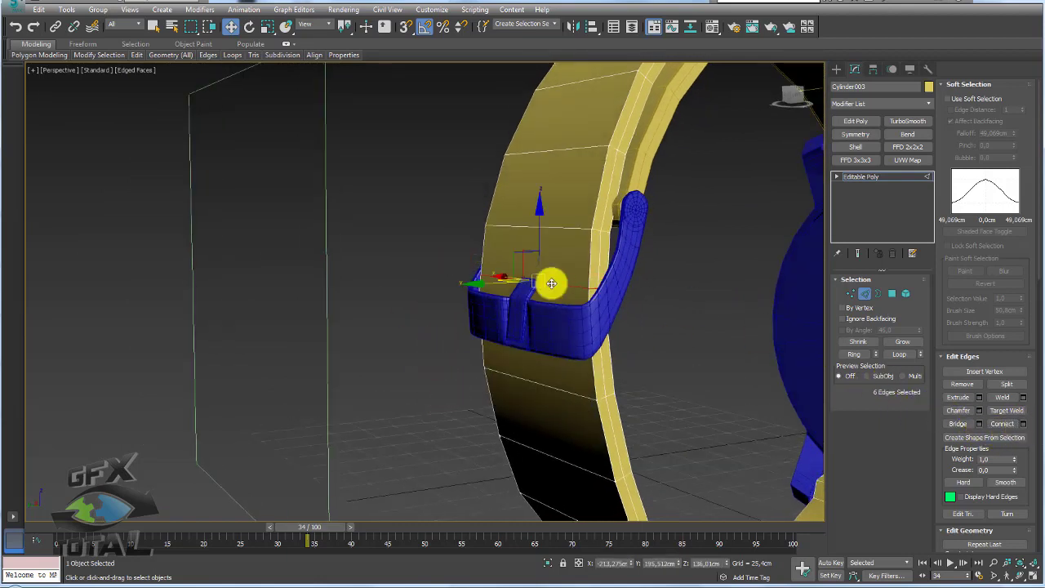
{"action": "scroll", "coordinate": [553, 282], "scroll_direction": "up", "scroll_amount": 3}
{"action": "scroll", "coordinate": [542, 282], "scroll_direction": "up", "scroll_amount": 3}
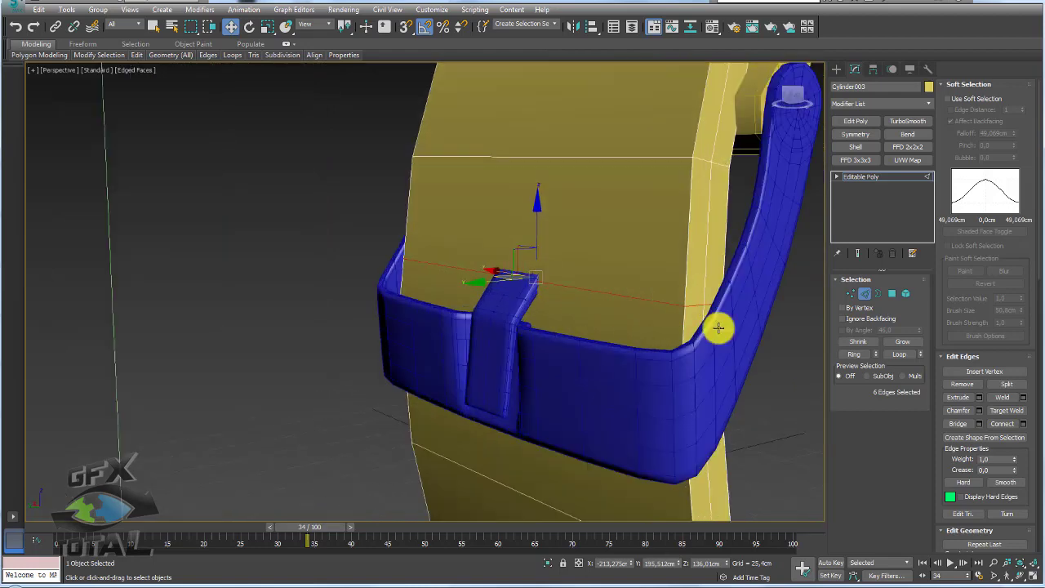
{"action": "left_click", "coordinate": [979, 410]}
{"action": "left_click", "coordinate": [433, 396]}
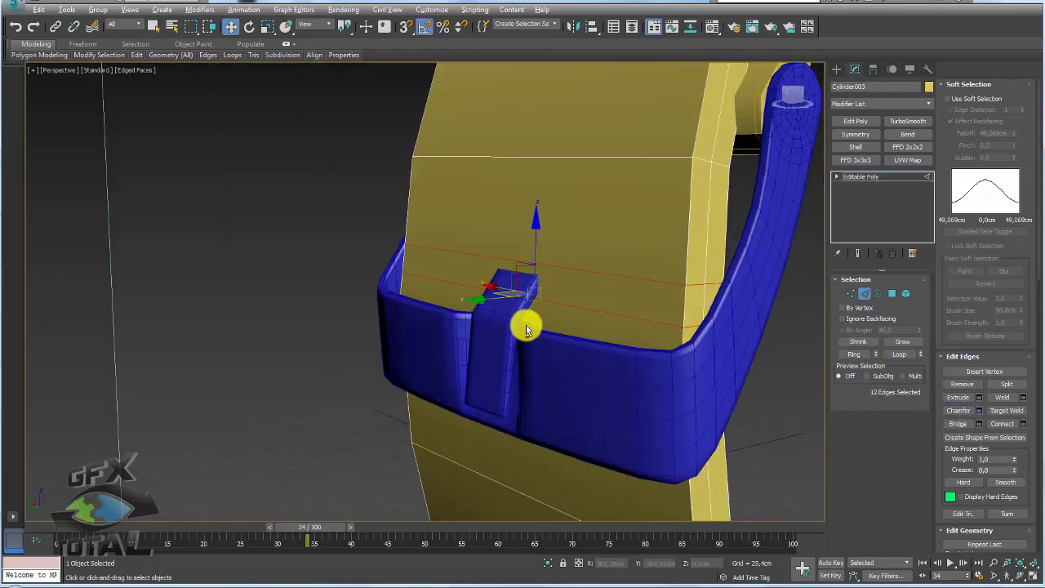
Step: Connect the edge ring again with 2 segments and -37 pinch for two lengthwise loops
{"action": "middle_click_drag", "start_coordinate": [526, 329], "coordinate": [573, 322], "text": "alt"}
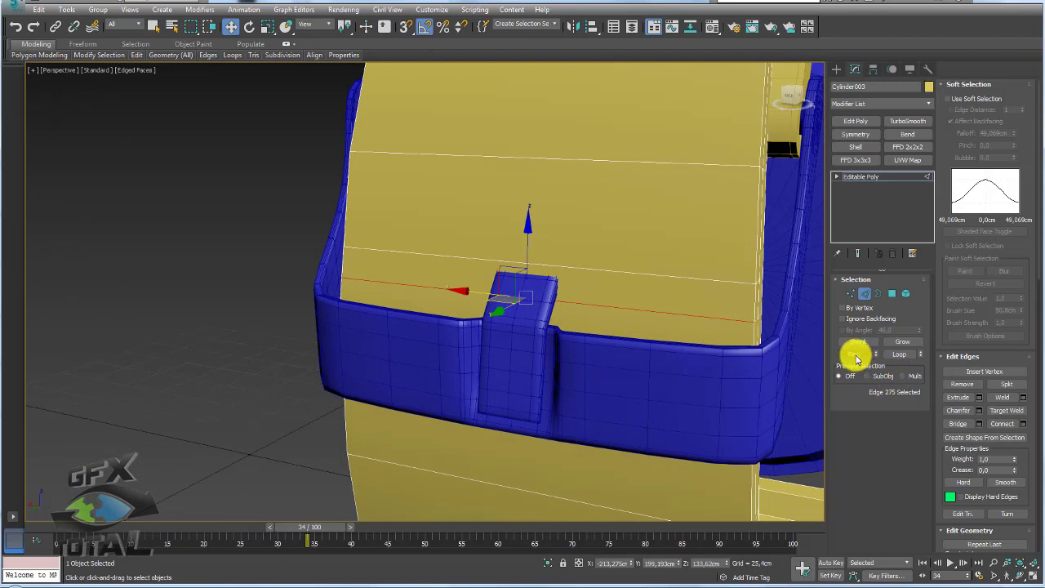
{"action": "left_click", "coordinate": [854, 353]}
{"action": "left_click", "coordinate": [1024, 423]}
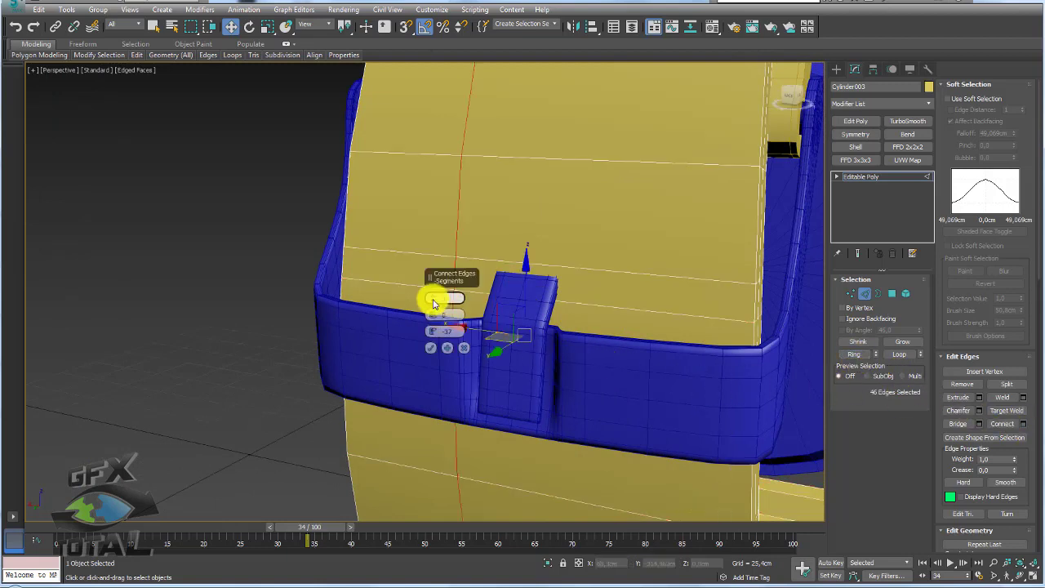
{"action": "left_click_drag", "start_coordinate": [432, 300], "coordinate": [438, 394]}
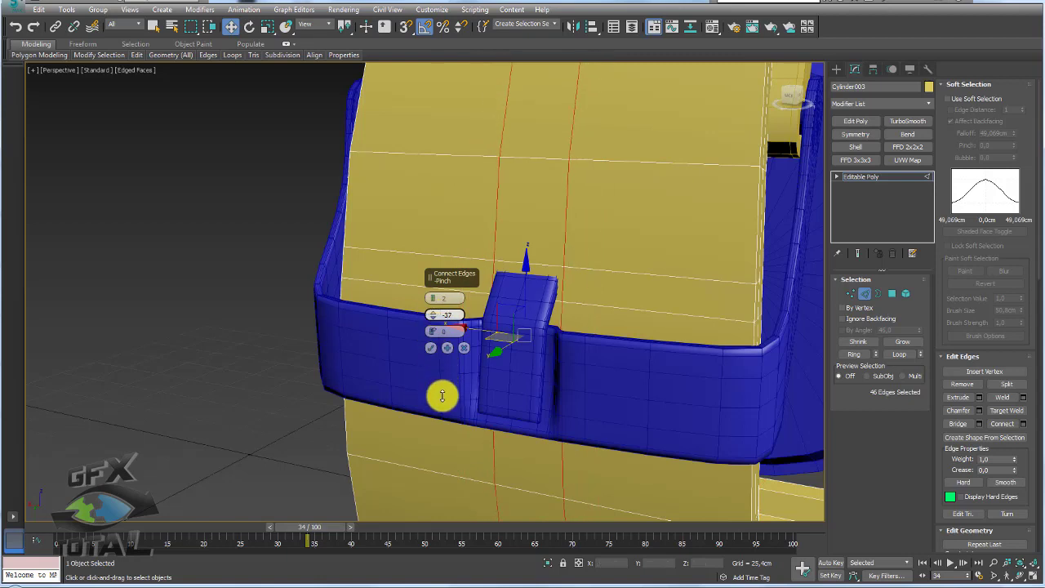
{"action": "left_click", "coordinate": [430, 349]}
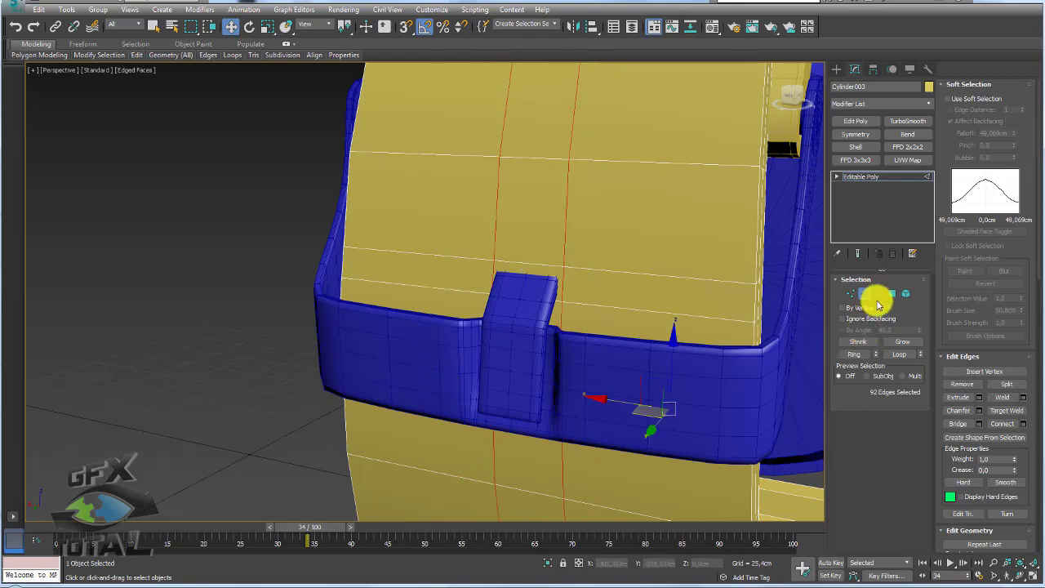
{"action": "left_click", "coordinate": [892, 293]}
Step: Select the edge loop beside the strap hole and raise it to shrink the hole
{"action": "left_click", "coordinate": [546, 280]}
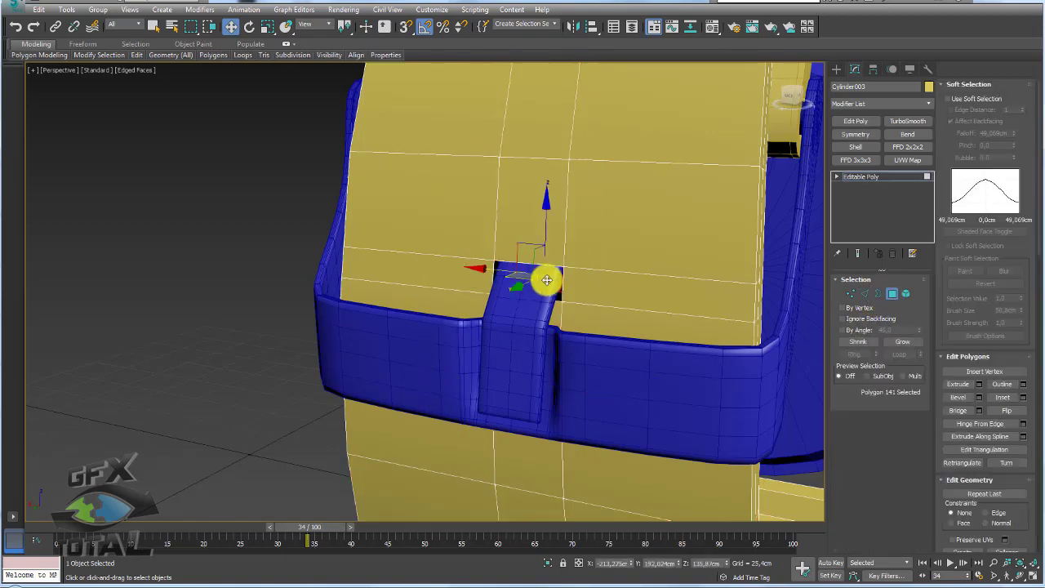
{"action": "left_click", "coordinate": [595, 281]}
{"action": "mouse_move", "coordinate": [596, 280]}
{"action": "middle_mouse_down", "text": "alt"}
{"action": "mouse_move", "coordinate": [462, 283]}
{"action": "mouse_move", "coordinate": [350, 188]}
{"action": "mouse_move", "coordinate": [415, 280]}
{"action": "mouse_move", "coordinate": [434, 232]}
{"action": "middle_mouse_up", "text": "alt"}
{"action": "scroll", "coordinate": [416, 279], "scroll_direction": "up", "scroll_amount": 3}
{"action": "middle_click_drag", "start_coordinate": [437, 286], "coordinate": [488, 332], "text": "alt"}
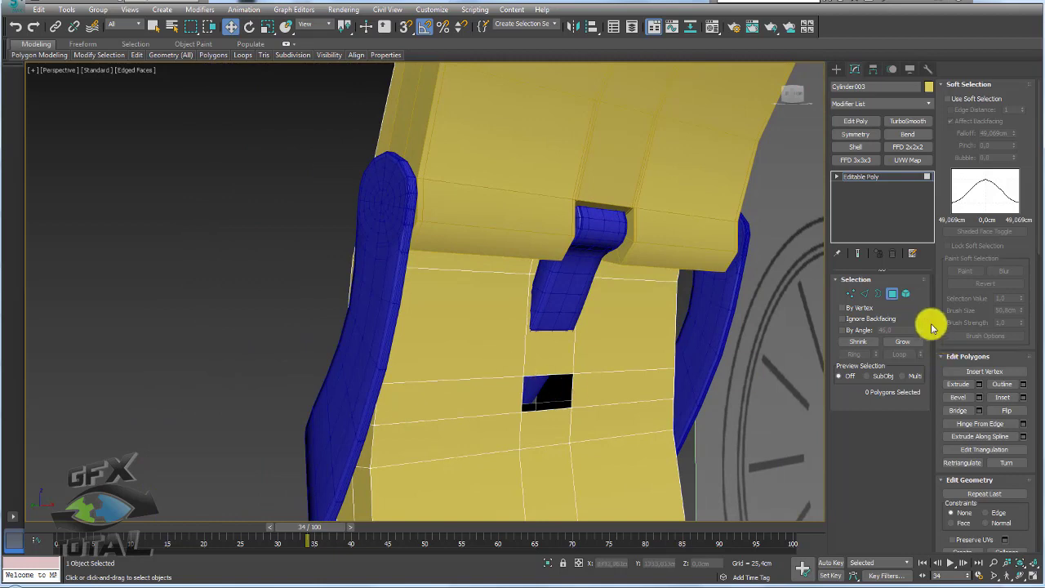
{"action": "left_click", "coordinate": [865, 294]}
{"action": "left_click", "coordinate": [597, 371]}
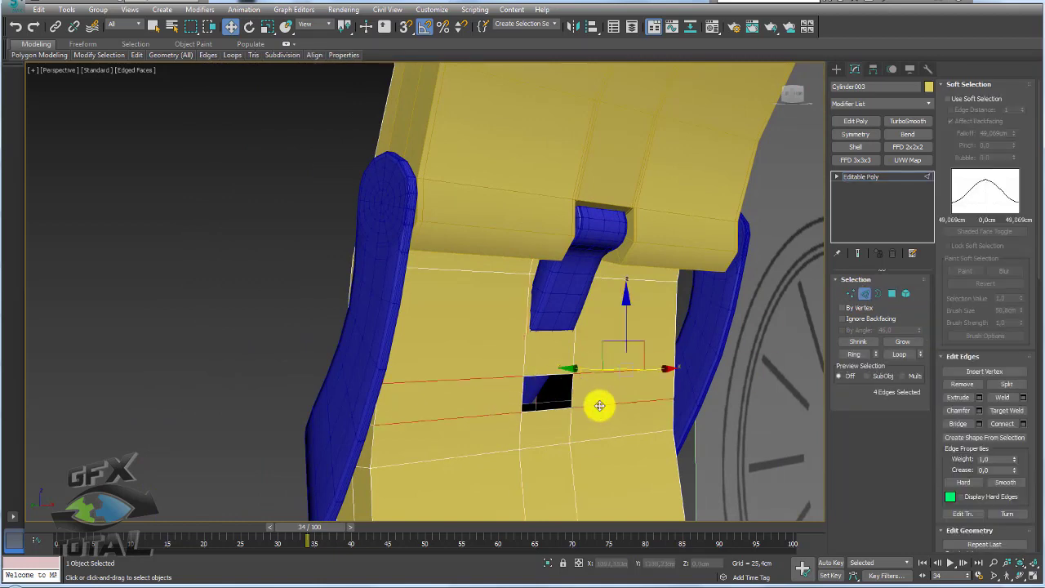
{"action": "left_click_drag", "start_coordinate": [1031, 438], "coordinate": [1027, 168]}
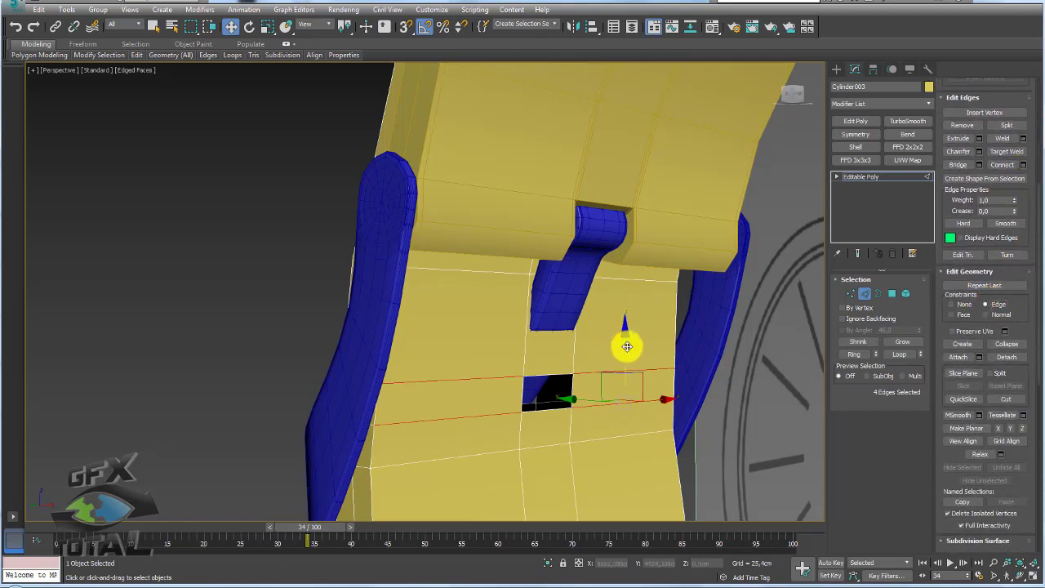
{"action": "left_click_drag", "start_coordinate": [626, 346], "coordinate": [632, 295]}
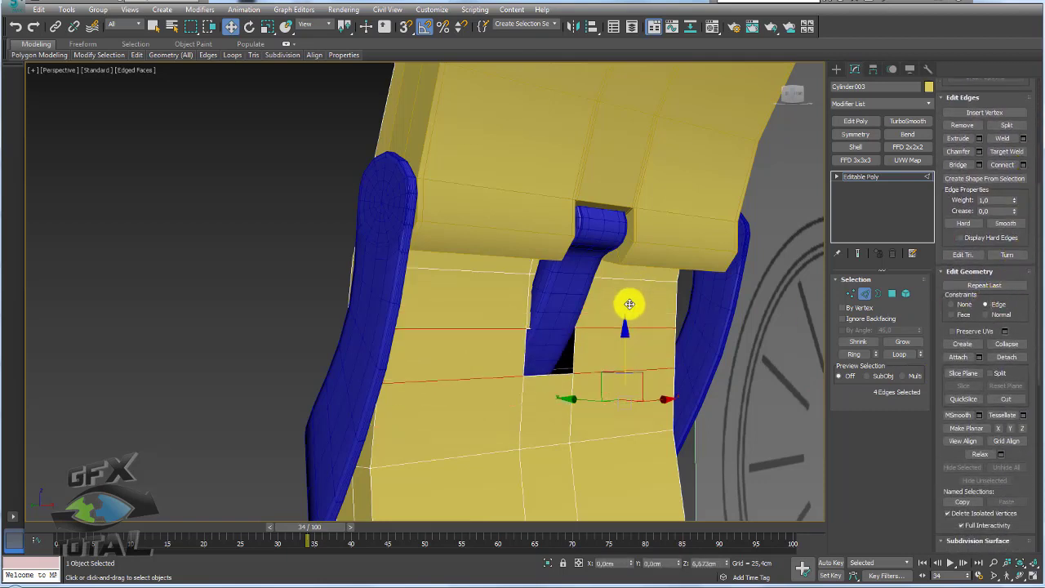
Step: Raise the edges above the hole, lengthening the faces below them
{"action": "left_click", "coordinate": [506, 272]}
{"action": "left_click", "coordinate": [611, 277], "text": "ctrl"}
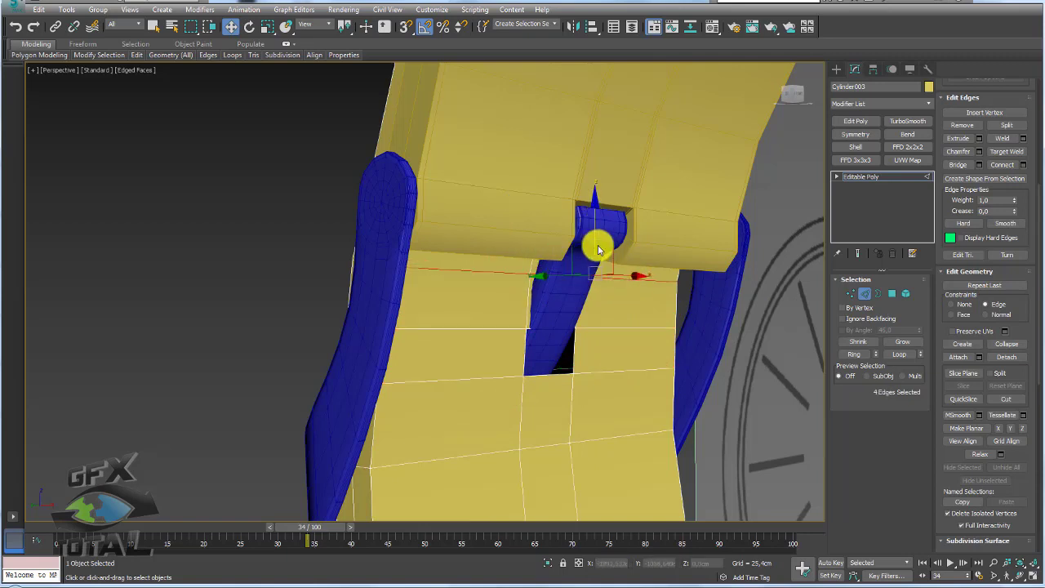
{"action": "left_click_drag", "start_coordinate": [598, 250], "coordinate": [597, 201]}
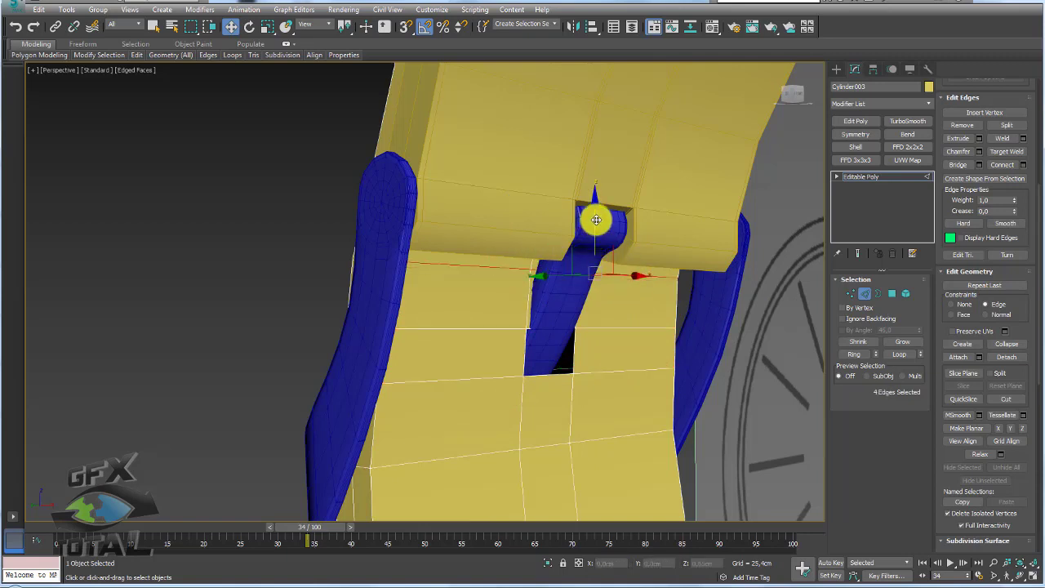
{"action": "left_click", "coordinate": [600, 328]}
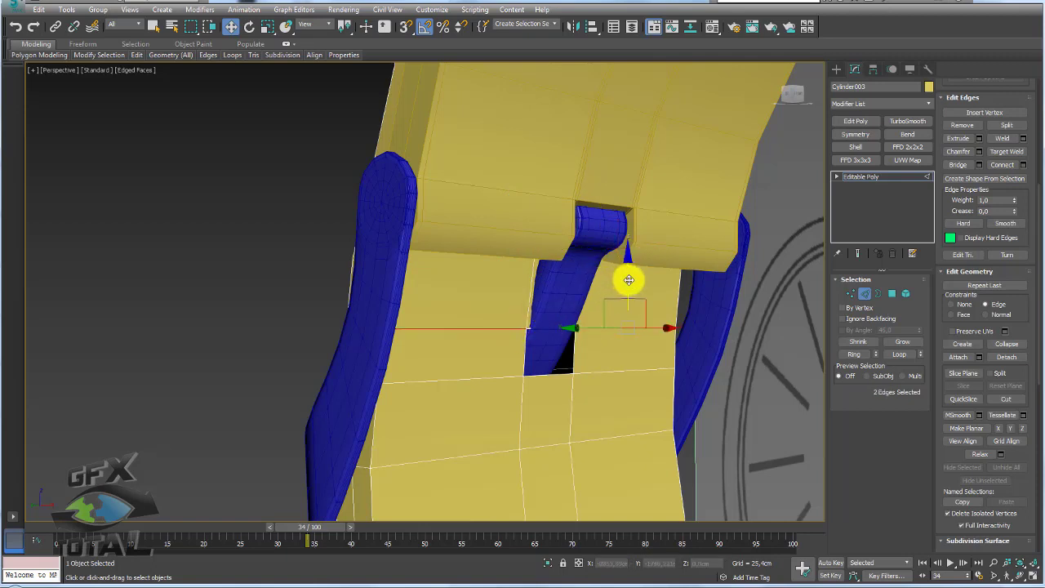
{"action": "left_click_drag", "start_coordinate": [628, 280], "coordinate": [629, 234]}
Step: Move two band edges below the lug further upward
{"action": "left_click", "coordinate": [533, 373]}
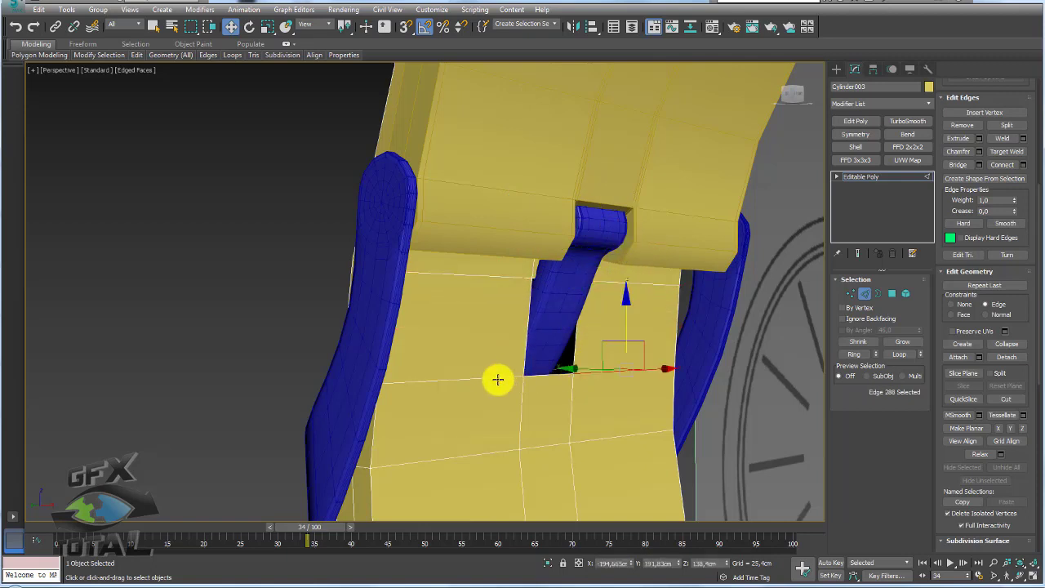
{"action": "left_click", "coordinate": [498, 379], "text": "ctrl"}
{"action": "left_click_drag", "start_coordinate": [627, 324], "coordinate": [629, 285]}
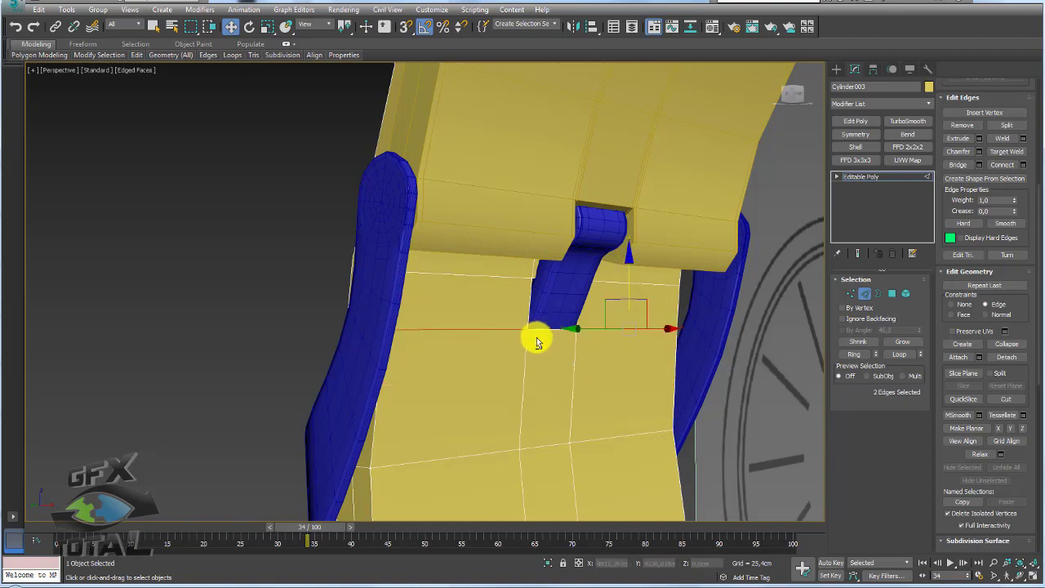
{"action": "mouse_move", "coordinate": [537, 338]}
{"action": "middle_mouse_down", "text": "alt"}
{"action": "mouse_move", "coordinate": [629, 346]}
{"action": "mouse_move", "coordinate": [669, 336]}
{"action": "mouse_move", "coordinate": [677, 350]}
{"action": "middle_mouse_up", "text": "alt"}
Step: Lift one upper-face band edge about 4 cm and check the opening's border loop in wireframe
{"action": "left_click", "coordinate": [662, 278]}
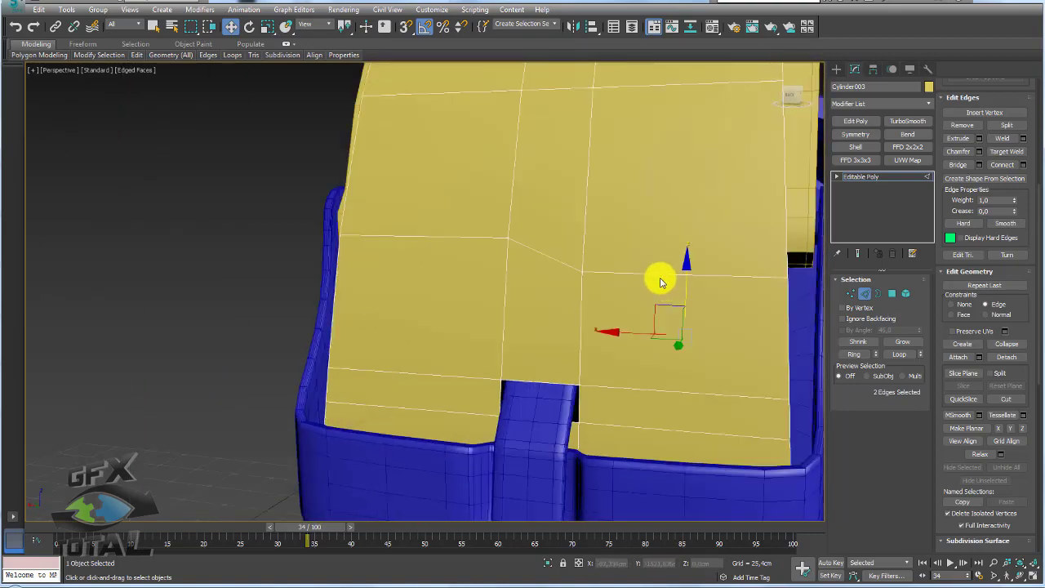
{"action": "left_click_drag", "start_coordinate": [683, 221], "coordinate": [690, 193]}
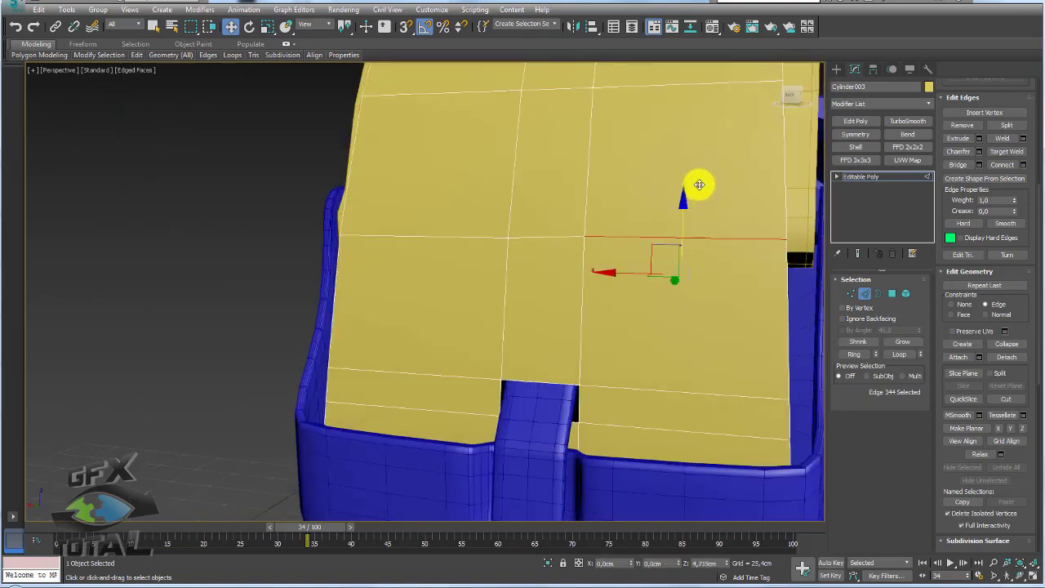
{"action": "key", "text": "F3"}
{"action": "mouse_move", "coordinate": [683, 222]}
{"action": "middle_mouse_down", "text": "alt"}
{"action": "mouse_move", "coordinate": [665, 291]}
{"action": "mouse_move", "coordinate": [596, 291]}
{"action": "mouse_move", "coordinate": [645, 304]}
{"action": "middle_mouse_up", "text": "alt"}
{"action": "left_click", "coordinate": [878, 293]}
{"action": "left_click", "coordinate": [581, 422]}
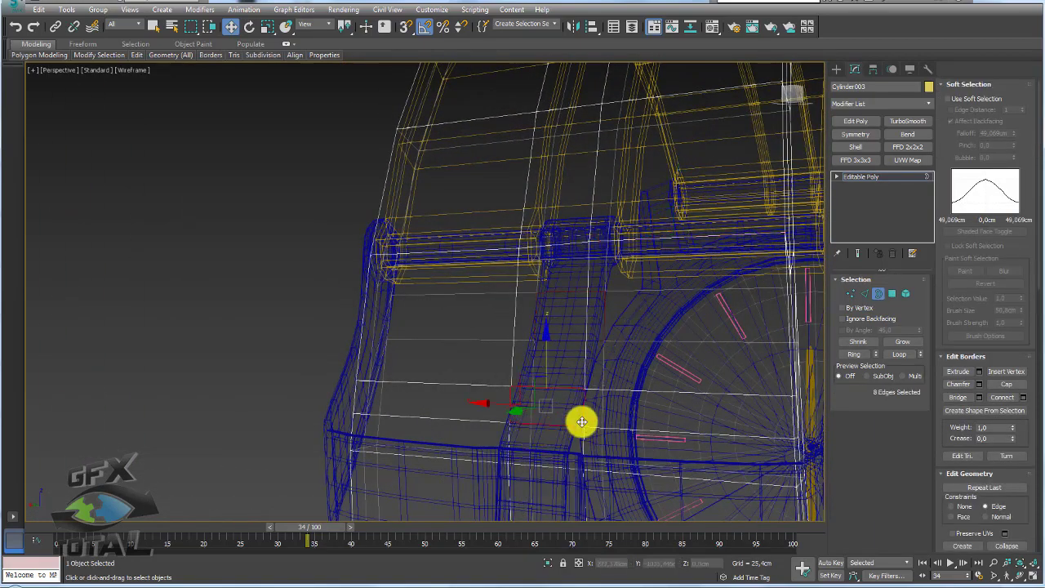
{"action": "key", "text": "F3"}
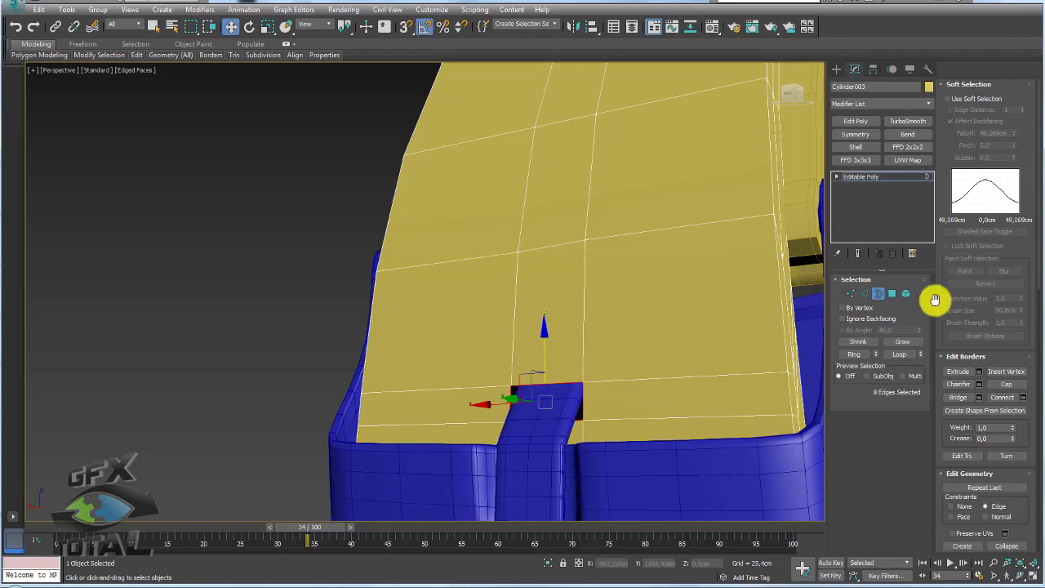
Step: Try moving two band edges up, undo it, and drop the edge below the lug from the selection
{"action": "left_click", "coordinate": [865, 293]}
{"action": "left_click", "coordinate": [653, 376]}
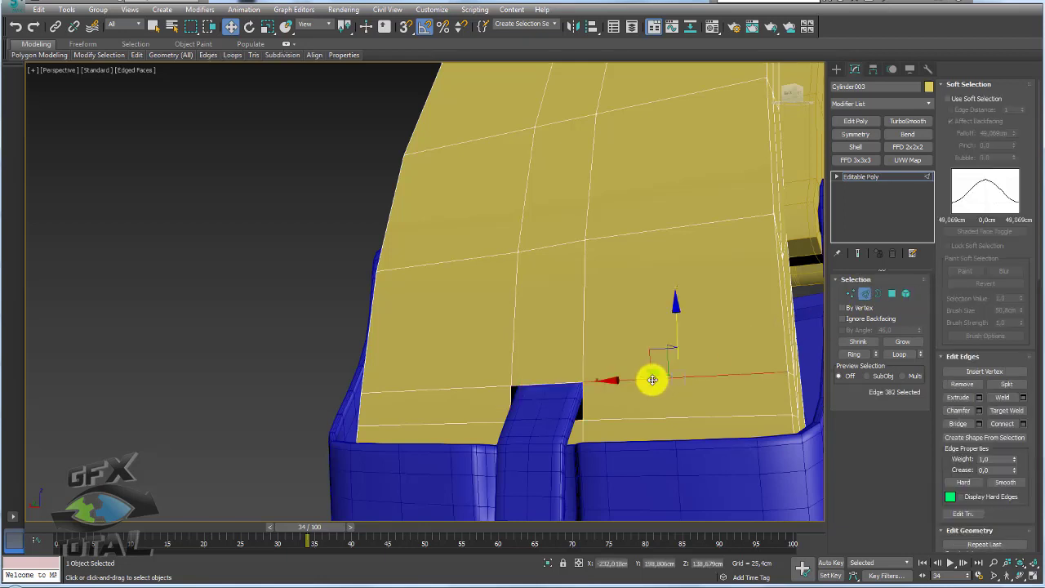
{"action": "left_click", "coordinate": [483, 387], "text": "ctrl"}
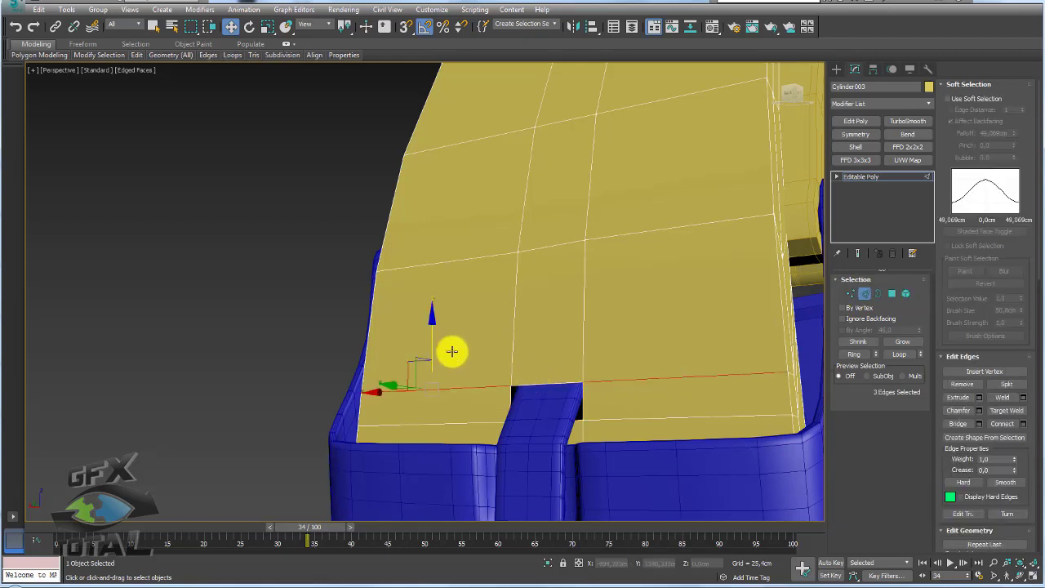
{"action": "left_click_drag", "start_coordinate": [435, 340], "coordinate": [449, 277]}
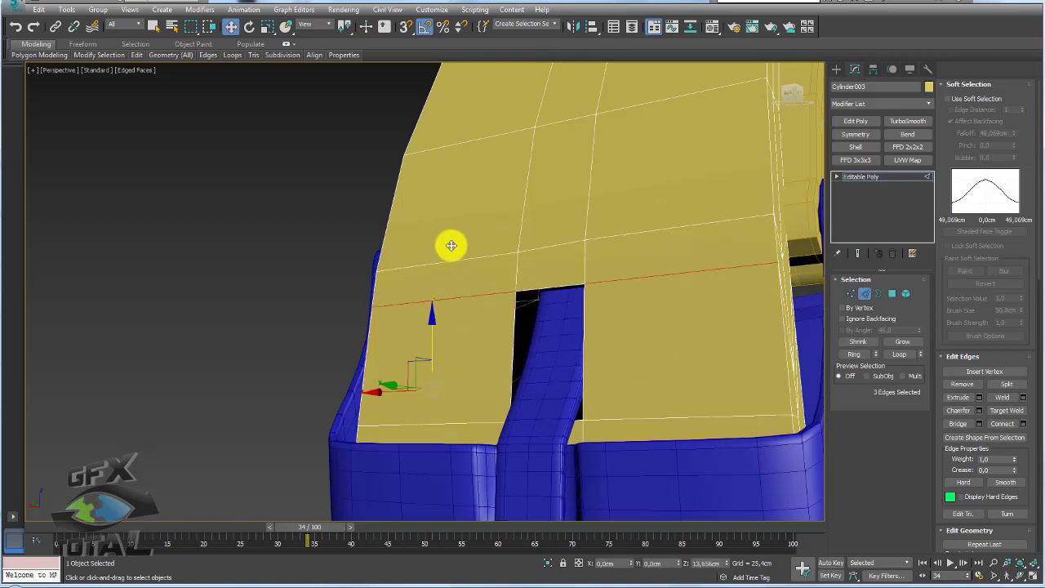
{"action": "key", "text": "ctrl+z"}
{"action": "middle_click_drag", "start_coordinate": [531, 362], "coordinate": [422, 378], "text": "alt"}
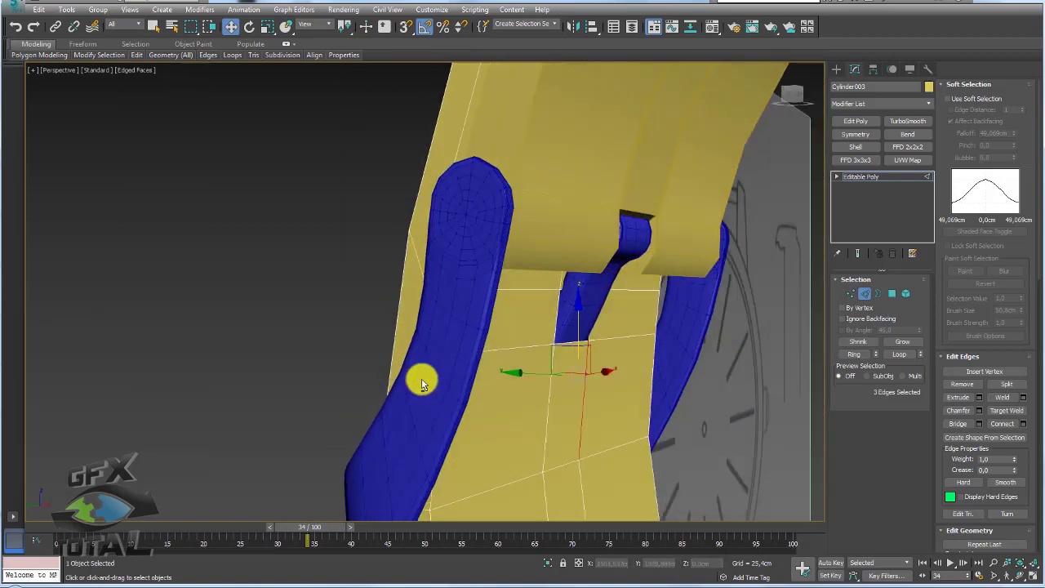
{"action": "left_click", "coordinate": [579, 388], "text": "alt"}
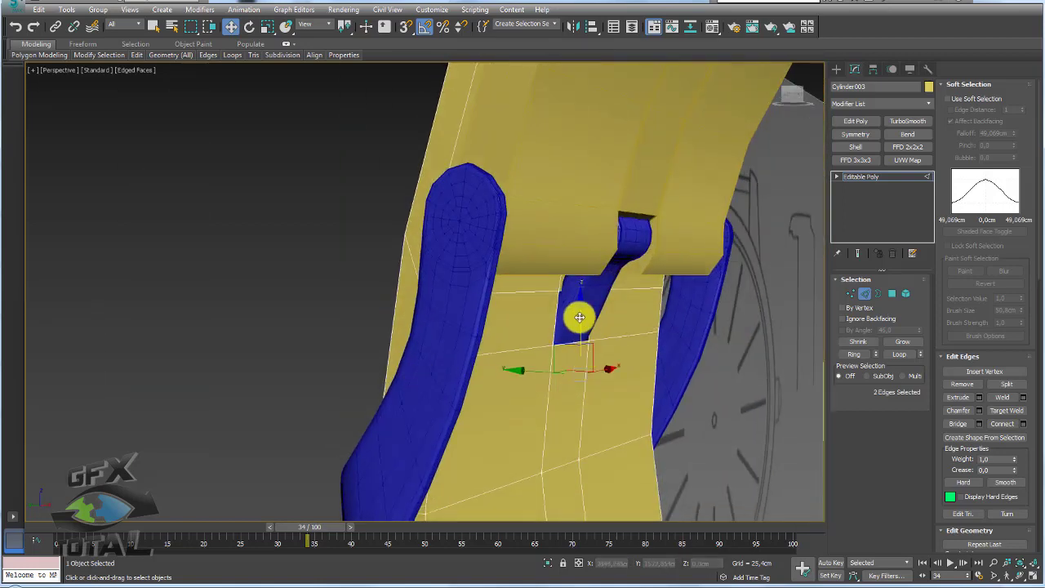
Step: Lower two edges beside the lug opening about -6.75 cm, then select the matching edges flanking the slot
{"action": "middle_click_drag", "start_coordinate": [585, 283], "coordinate": [531, 333], "text": "alt"}
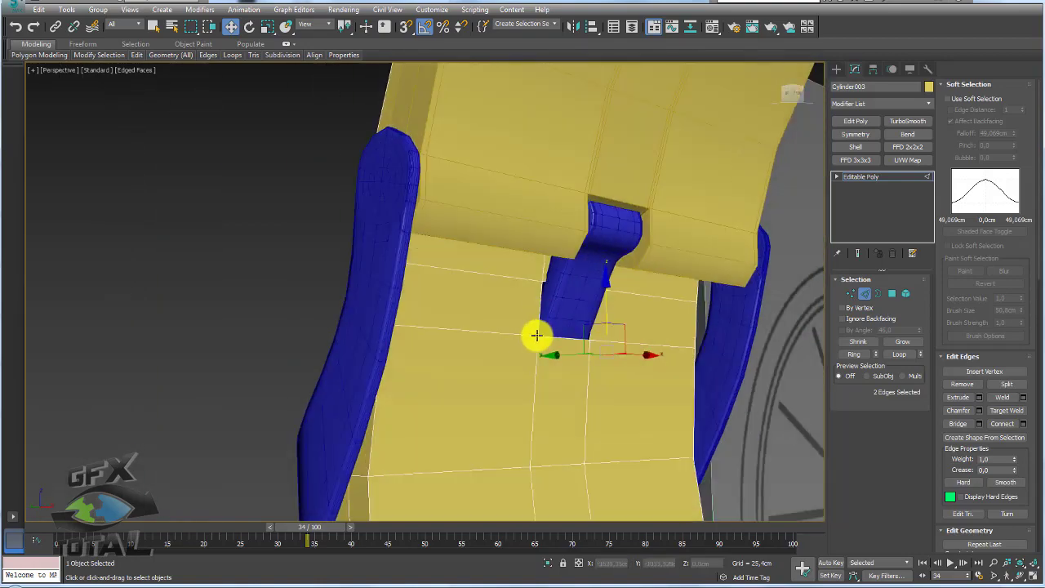
{"action": "left_click", "coordinate": [530, 334]}
{"action": "left_click", "coordinate": [618, 343], "text": "ctrl"}
{"action": "left_click_drag", "start_coordinate": [646, 296], "coordinate": [641, 343]}
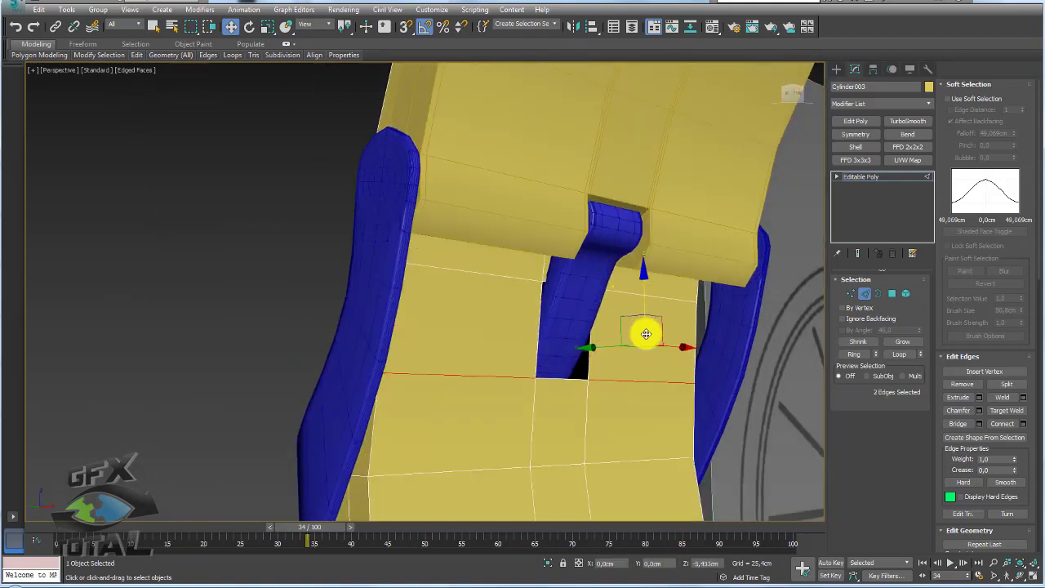
{"action": "mouse_move", "coordinate": [641, 343]}
{"action": "middle_mouse_down", "text": "alt"}
{"action": "mouse_move", "coordinate": [637, 357]}
{"action": "mouse_move", "coordinate": [597, 361]}
{"action": "mouse_move", "coordinate": [784, 378]}
{"action": "mouse_move", "coordinate": [671, 369]}
{"action": "middle_mouse_up", "text": "alt"}
{"action": "left_click", "coordinate": [647, 349]}
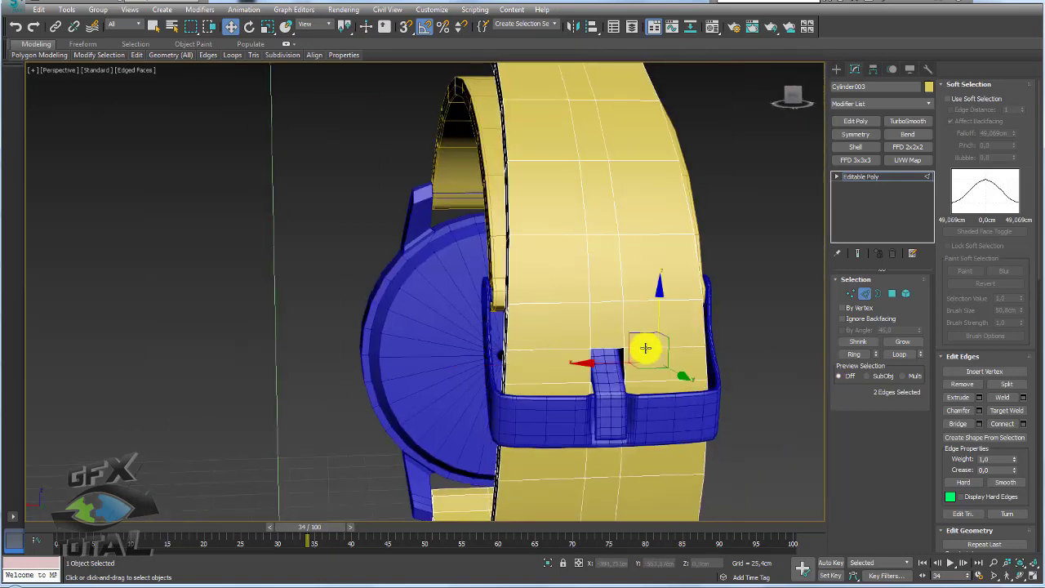
{"action": "left_click", "coordinate": [567, 350], "text": "ctrl"}
{"action": "middle_click_drag", "start_coordinate": [550, 306], "coordinate": [590, 325], "text": "alt"}
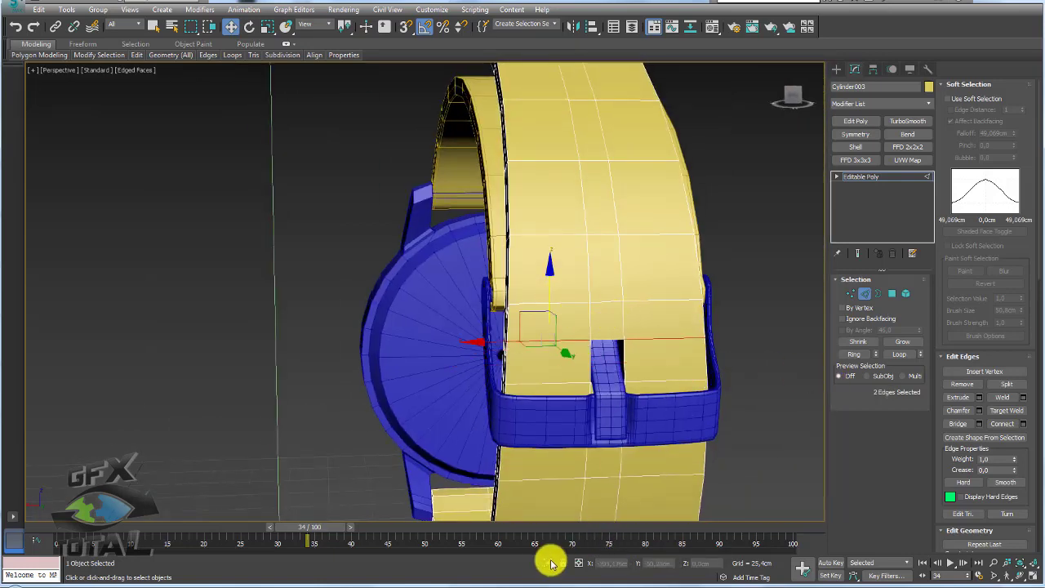
Step: Bridge the front and back borders of the band hole into solid inner walls
{"action": "scroll", "coordinate": [572, 514], "scroll_direction": "up", "scroll_amount": 5}
{"action": "mouse_move", "coordinate": [579, 514]}
{"action": "middle_mouse_down", "text": "alt"}
{"action": "mouse_move", "coordinate": [605, 408]}
{"action": "mouse_move", "coordinate": [620, 400]}
{"action": "middle_mouse_up", "text": "alt"}
{"action": "left_click", "coordinate": [877, 293]}
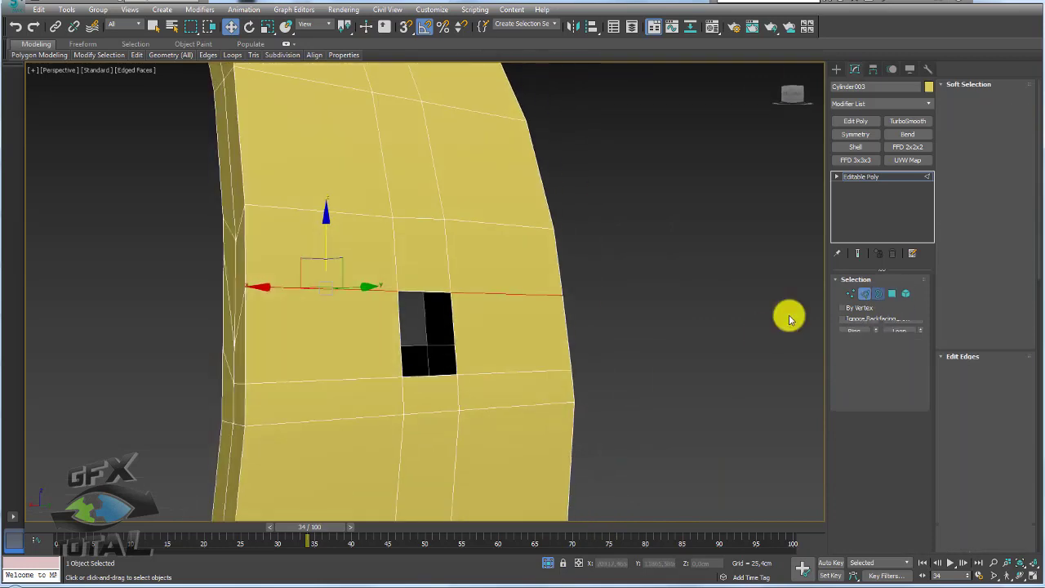
{"action": "left_click", "coordinate": [462, 375]}
{"action": "middle_click_drag", "start_coordinate": [554, 416], "coordinate": [901, 406], "text": "alt"}
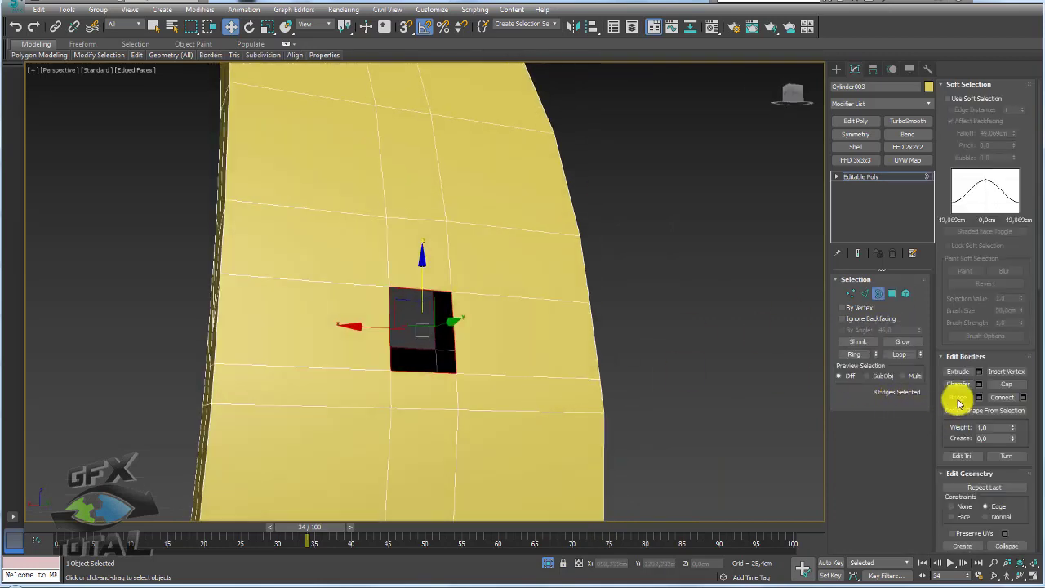
{"action": "left_click", "coordinate": [958, 398]}
Step: Ring a wall edge and connect the ring with Pinch 80 to add a loop through the walls
{"action": "left_click", "coordinate": [866, 293]}
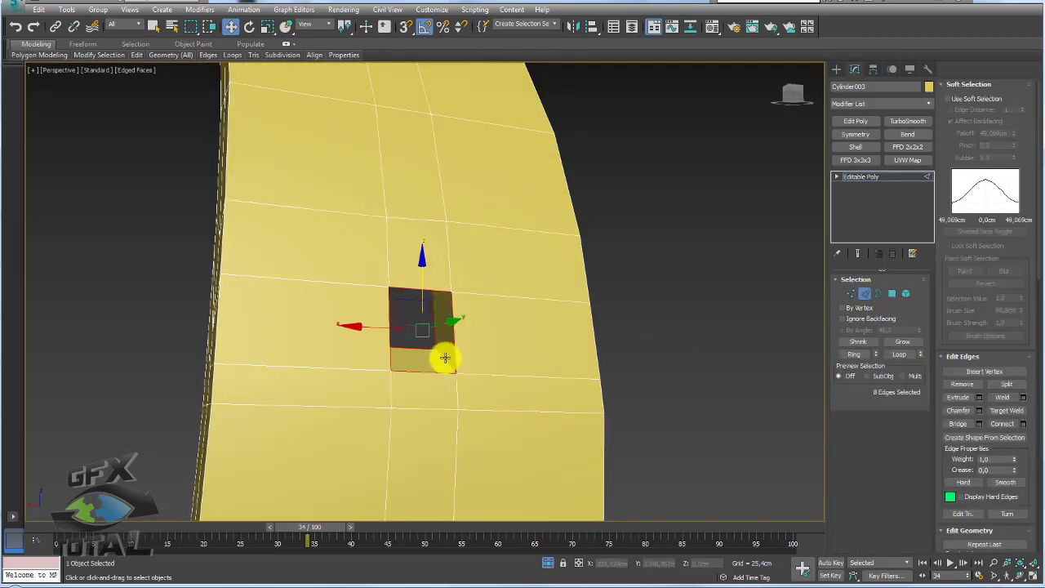
{"action": "left_click", "coordinate": [445, 358]}
{"action": "left_click", "coordinate": [854, 354]}
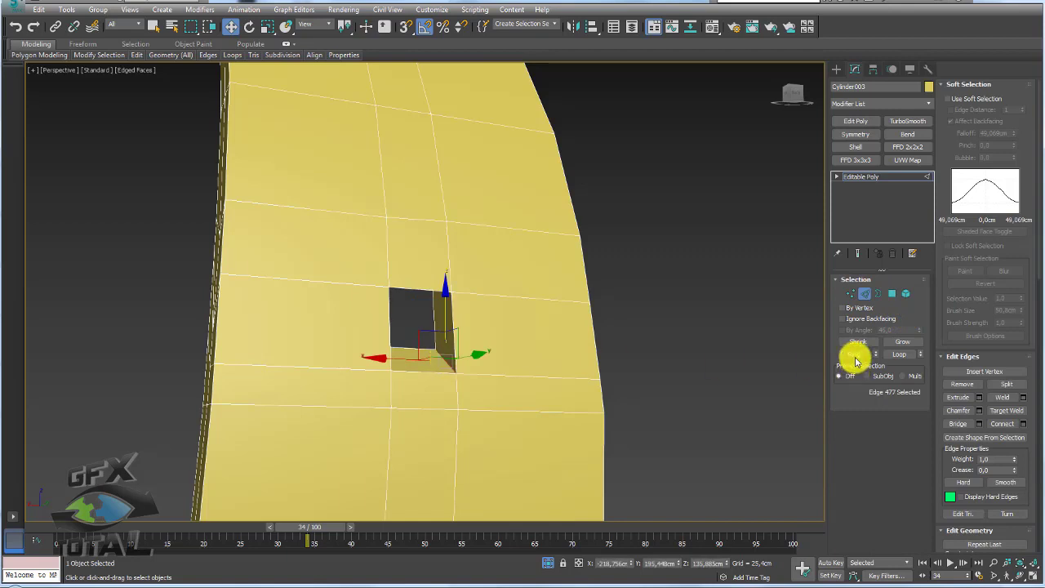
{"action": "left_click", "coordinate": [1023, 423]}
{"action": "left_click_drag", "start_coordinate": [431, 315], "coordinate": [437, 44]}
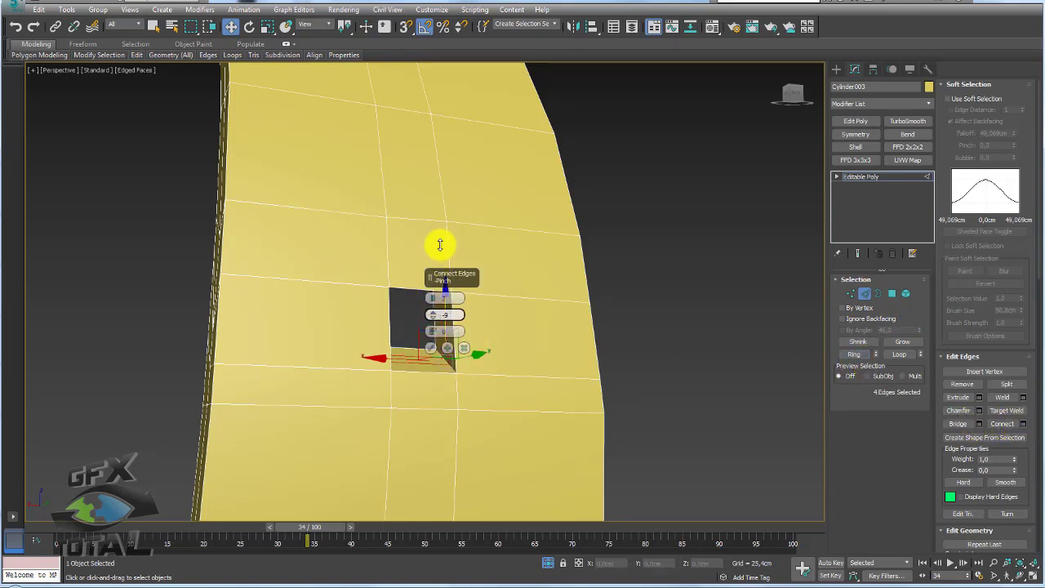
{"action": "left_click", "coordinate": [430, 347]}
{"action": "middle_click_drag", "start_coordinate": [481, 354], "coordinate": [470, 338], "text": "alt"}
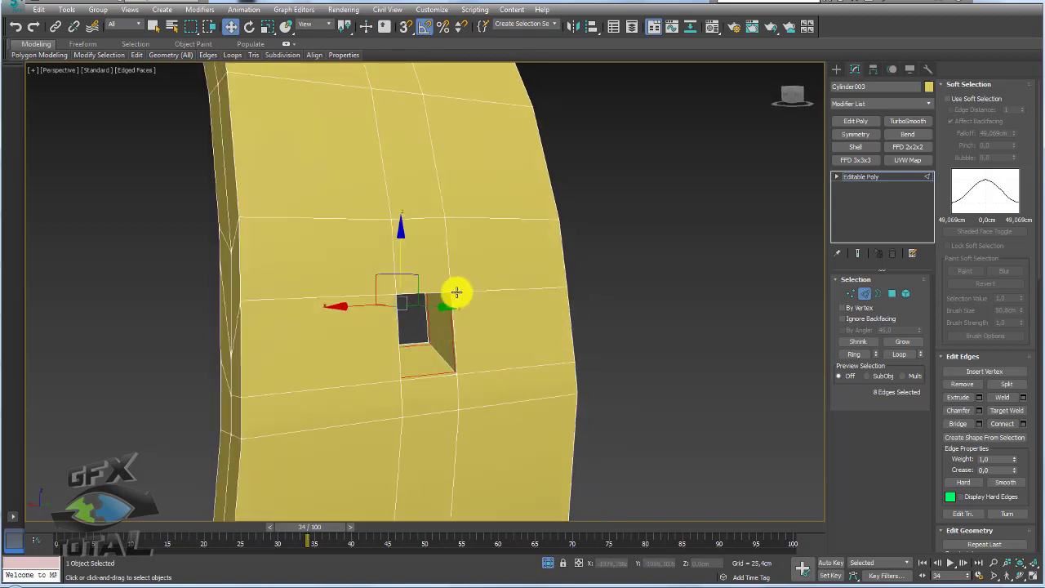
{"action": "middle_click_drag", "start_coordinate": [457, 292], "coordinate": [851, 224], "text": "alt"}
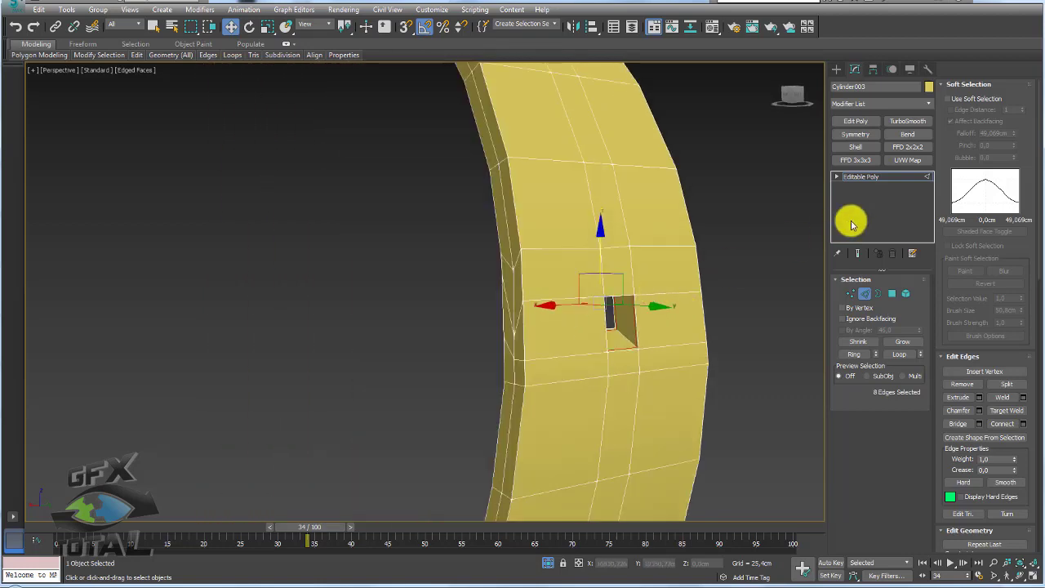
Step: Add TurboSmooth with 2 iterations to Cylinder003, then return to Editable Poly in the stack
{"action": "left_click", "coordinate": [904, 123]}
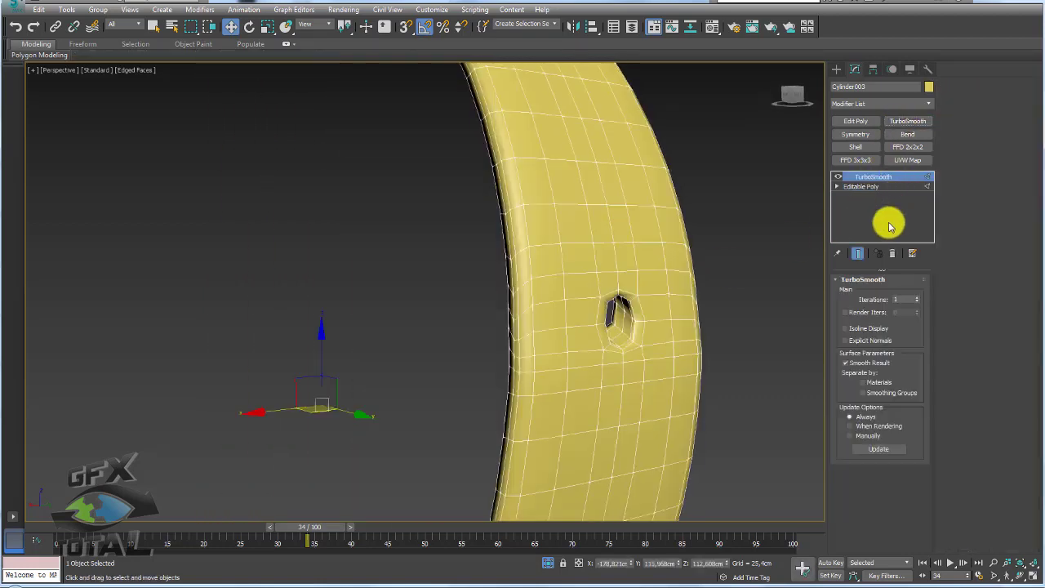
{"action": "left_click", "coordinate": [917, 298]}
{"action": "middle_click_drag", "start_coordinate": [808, 314], "coordinate": [399, 267], "text": "alt"}
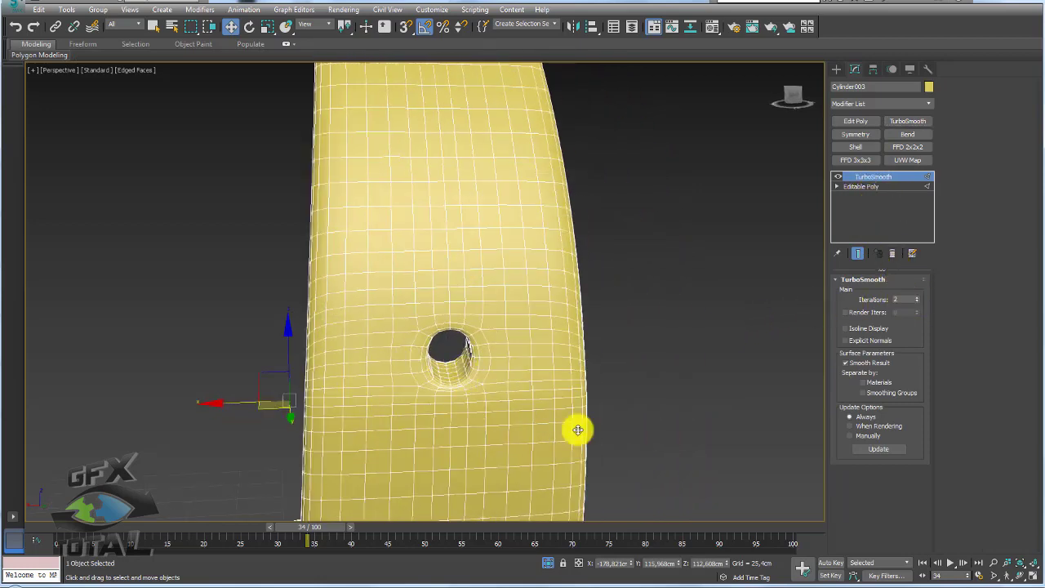
{"action": "left_click", "coordinate": [870, 187]}
{"action": "mouse_move", "coordinate": [681, 282]}
{"action": "middle_mouse_down", "text": "alt"}
{"action": "mouse_move", "coordinate": [599, 338]}
{"action": "mouse_move", "coordinate": [569, 563]}
{"action": "middle_mouse_up", "text": "alt"}
{"action": "scroll", "coordinate": [583, 291], "scroll_direction": "down", "scroll_amount": 3}
{"action": "scroll", "coordinate": [601, 310], "scroll_direction": "down", "scroll_amount": 4}
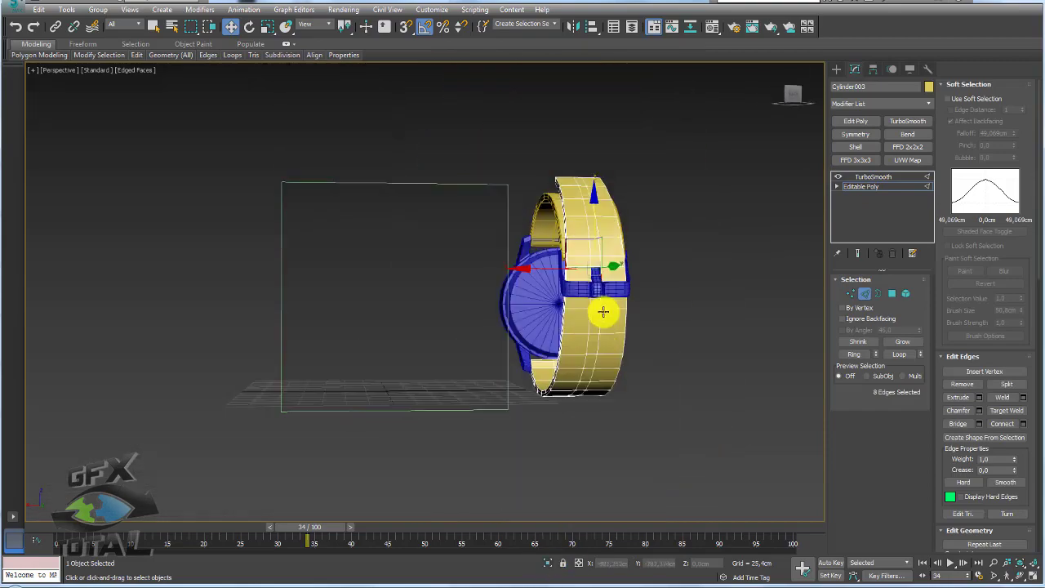
{"action": "mouse_move", "coordinate": [602, 311]}
{"action": "middle_mouse_down", "text": "alt"}
{"action": "mouse_move", "coordinate": [637, 305]}
{"action": "mouse_move", "coordinate": [600, 325]}
{"action": "mouse_move", "coordinate": [599, 312]}
{"action": "mouse_move", "coordinate": [640, 313]}
{"action": "middle_mouse_up", "text": "alt"}
{"action": "scroll", "coordinate": [614, 333], "scroll_direction": "up", "scroll_amount": 4}
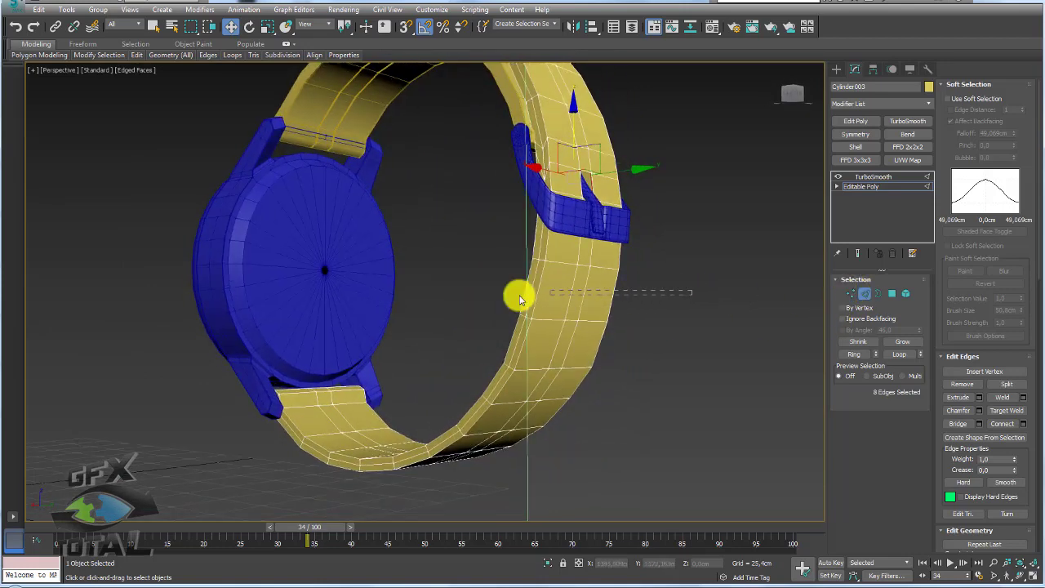
{"action": "double_click", "coordinate": [600, 320]}
{"action": "middle_click_drag", "start_coordinate": [599, 322], "coordinate": [546, 104], "text": "alt"}
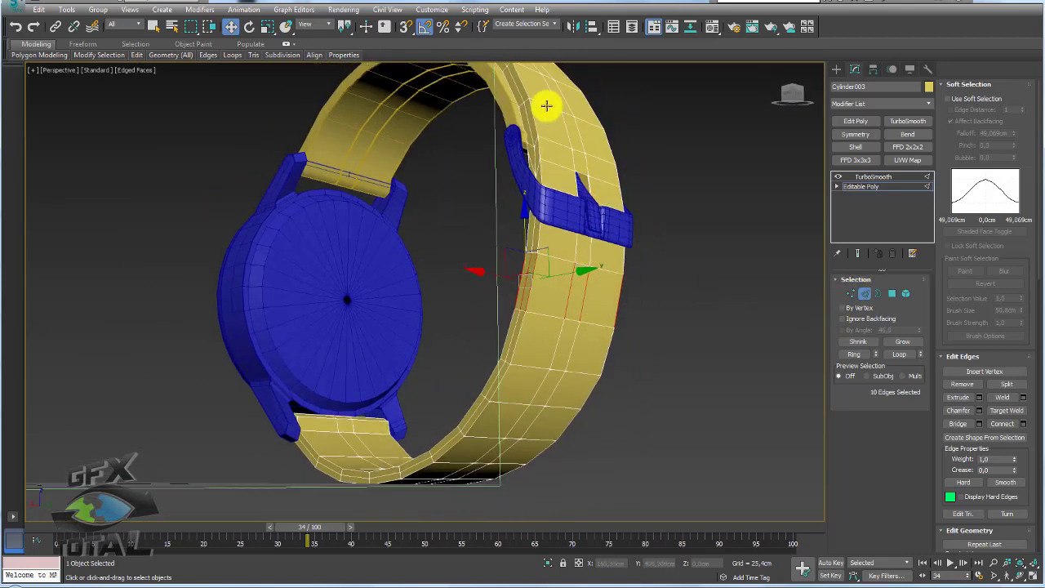
{"action": "double_click", "coordinate": [290, 57]}
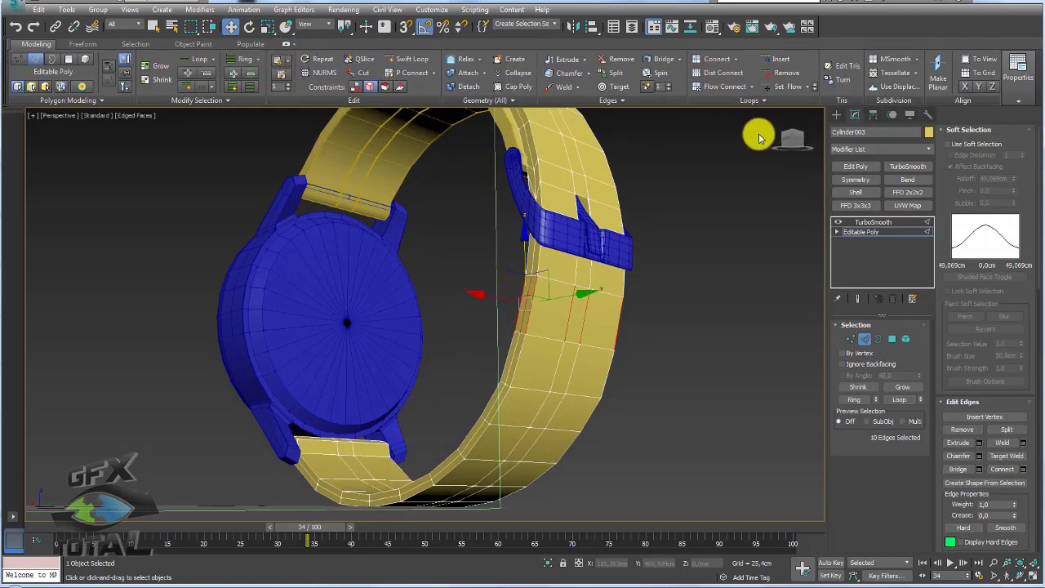
{"action": "mouse_move", "coordinate": [657, 346]}
{"action": "middle_mouse_down", "text": "alt"}
{"action": "mouse_move", "coordinate": [683, 346]}
{"action": "mouse_move", "coordinate": [573, 316]}
{"action": "middle_mouse_up", "text": "alt"}
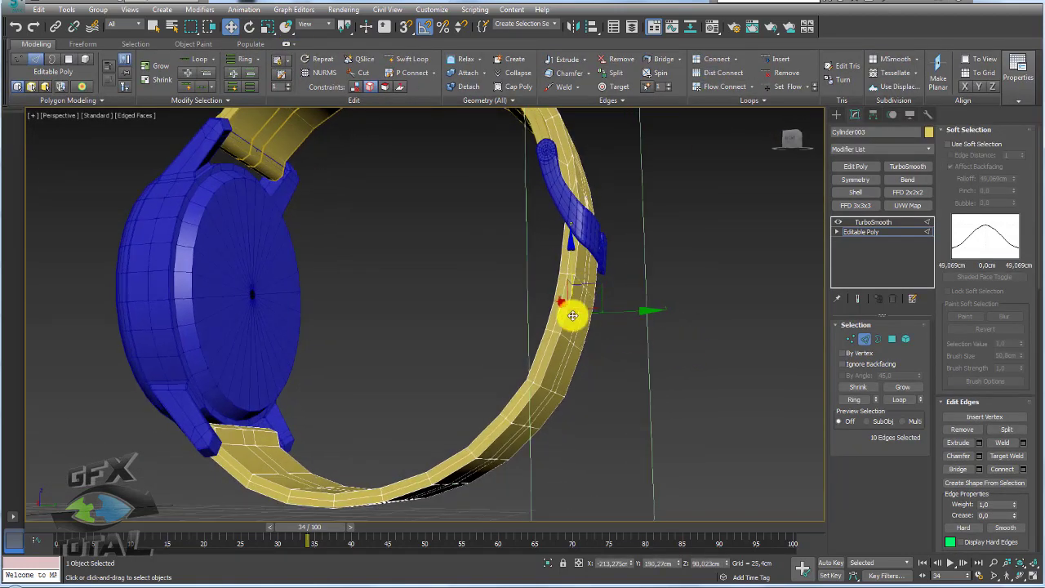
{"action": "left_click", "coordinate": [854, 400]}
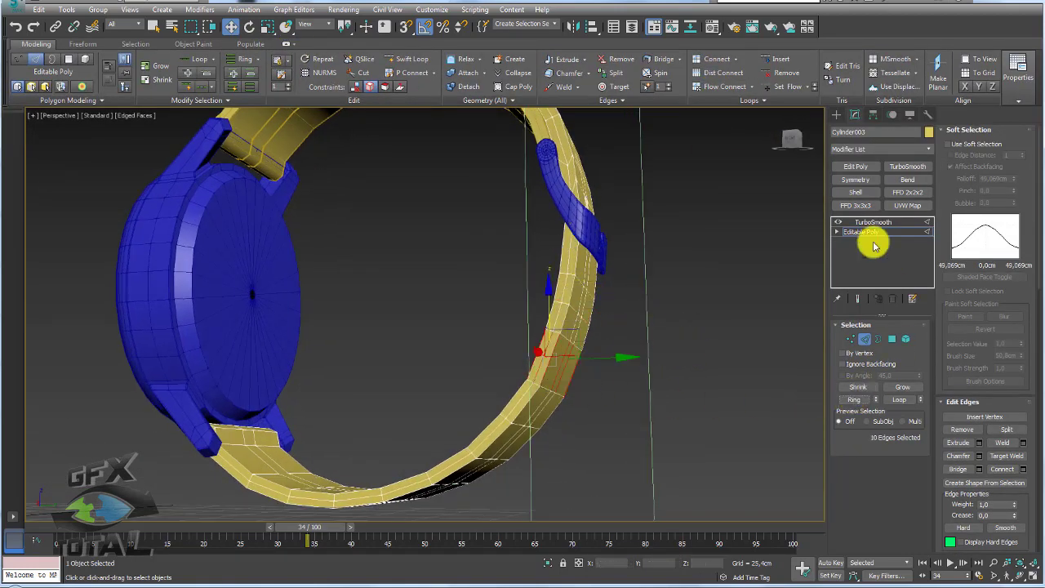
{"action": "left_click", "coordinate": [709, 86]}
{"action": "left_click", "coordinate": [546, 435]}
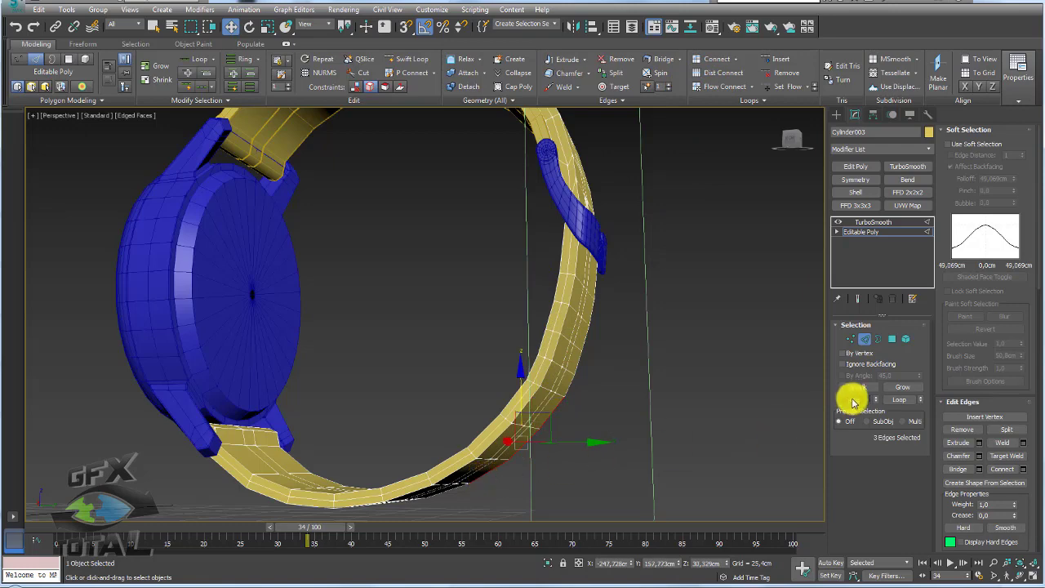
{"action": "left_click", "coordinate": [854, 399]}
{"action": "left_click", "coordinate": [719, 86]}
{"action": "middle_click_drag", "start_coordinate": [632, 221], "coordinate": [634, 321], "text": "alt"}
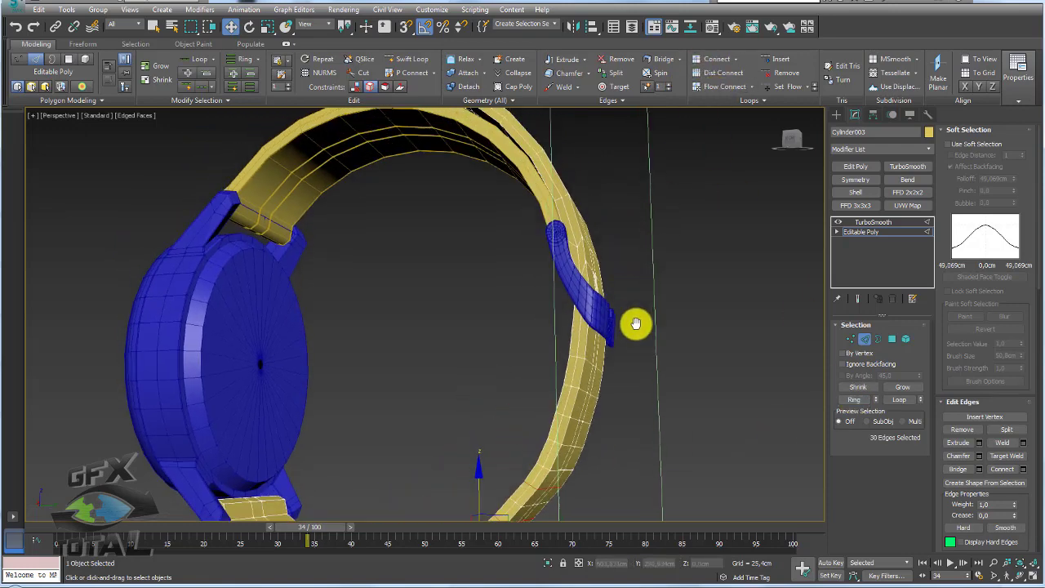
{"action": "scroll", "coordinate": [644, 305], "scroll_direction": "up", "scroll_amount": 3}
{"action": "left_click", "coordinate": [630, 244]}
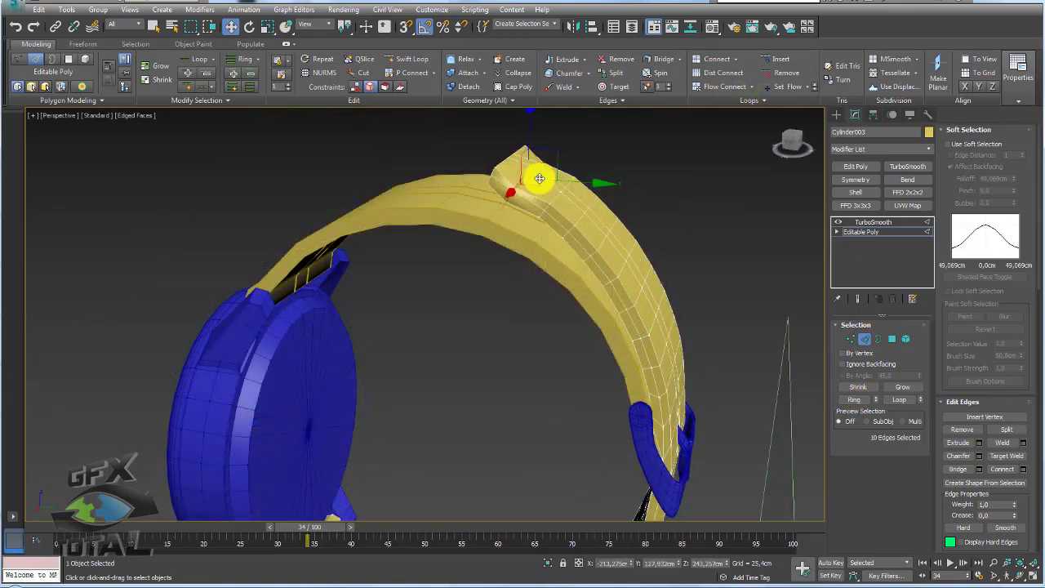
{"action": "mouse_move", "coordinate": [569, 181]}
{"action": "middle_mouse_down", "text": "alt"}
{"action": "mouse_move", "coordinate": [667, 212]}
{"action": "mouse_move", "coordinate": [558, 231]}
{"action": "middle_mouse_up", "text": "alt"}
{"action": "mouse_move", "coordinate": [658, 370]}
{"action": "middle_mouse_down", "text": "alt"}
{"action": "mouse_move", "coordinate": [630, 269]}
{"action": "mouse_move", "coordinate": [618, 385]}
{"action": "middle_mouse_up", "text": "alt"}
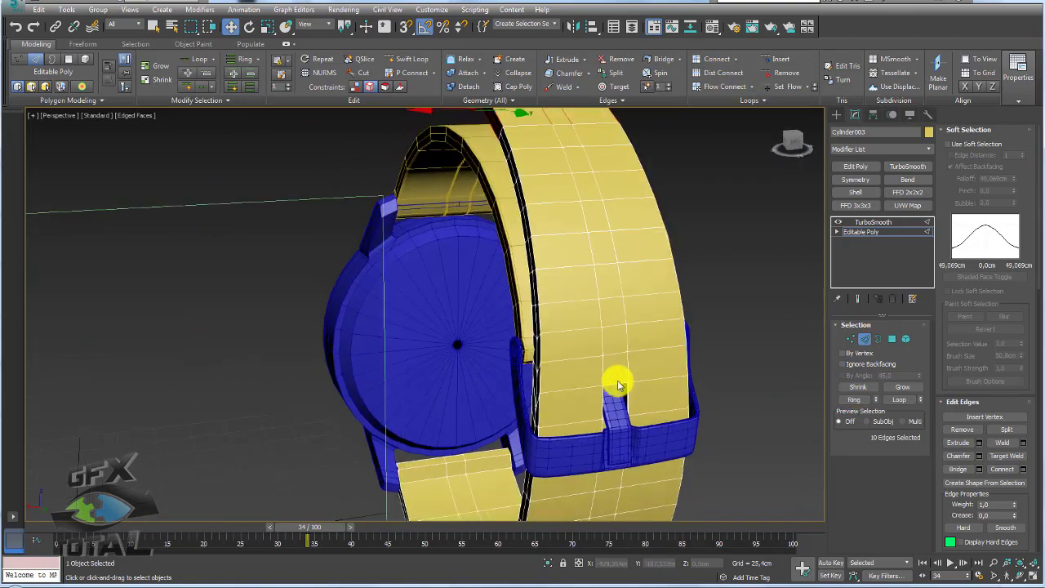
Step: Delete a strap polygon to punch the first buckle hole
{"action": "left_click", "coordinate": [892, 340]}
{"action": "left_click", "coordinate": [623, 311]}
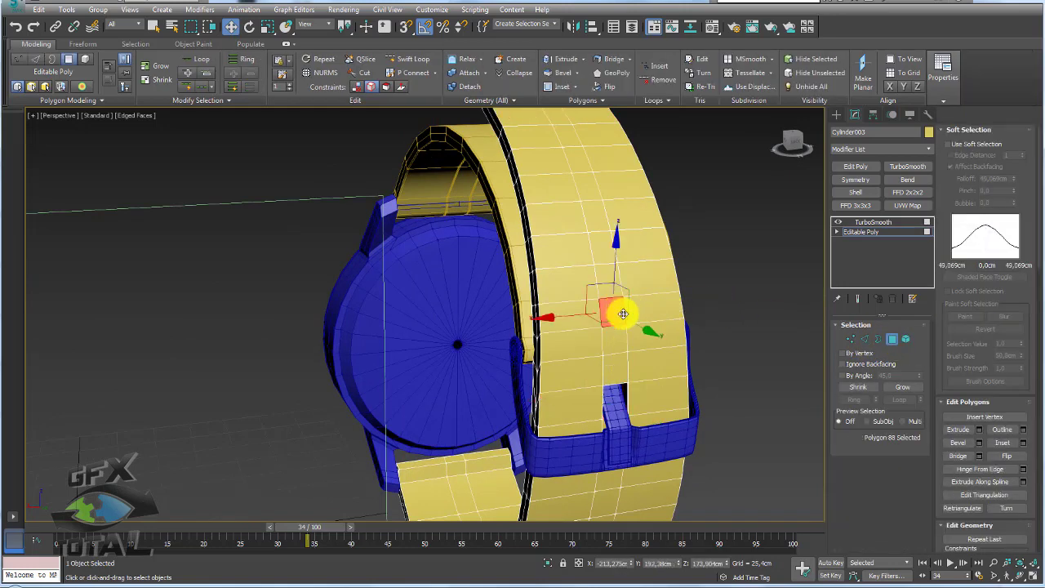
{"action": "scroll", "coordinate": [613, 318], "scroll_direction": "up", "scroll_amount": 2}
{"action": "scroll", "coordinate": [613, 317], "scroll_direction": "up", "scroll_amount": 2}
{"action": "key", "text": "Delete"}
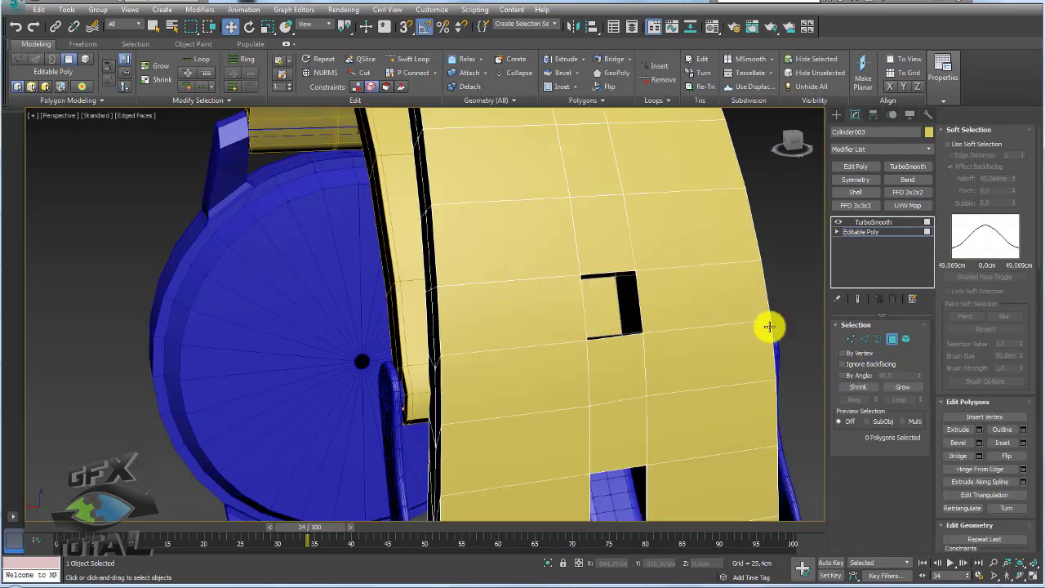
{"action": "left_click", "coordinate": [876, 340]}
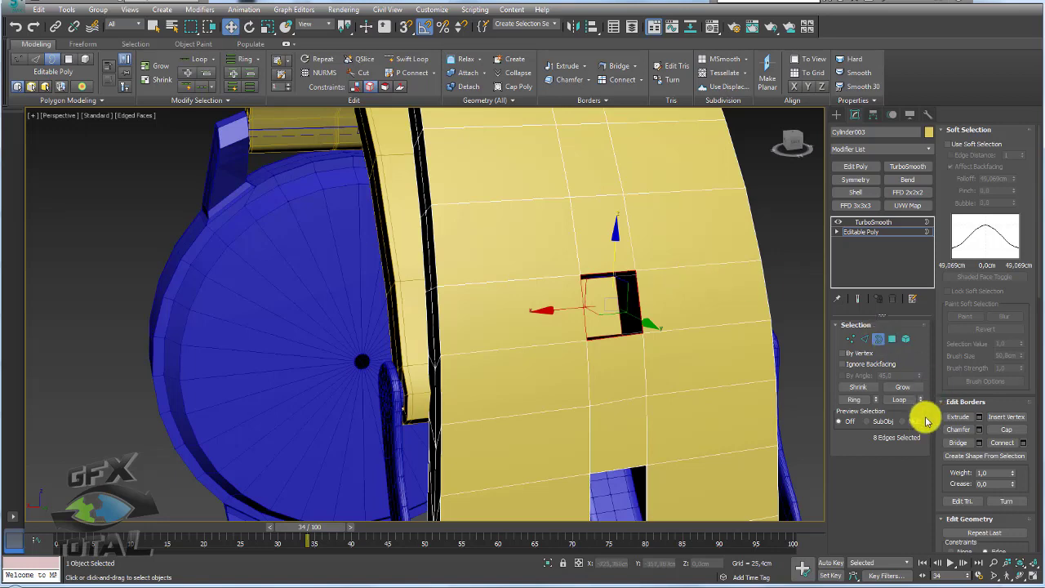
{"action": "scroll", "coordinate": [662, 277], "scroll_direction": "down", "scroll_amount": 5}
{"action": "scroll", "coordinate": [661, 269], "scroll_direction": "down", "scroll_amount": 2}
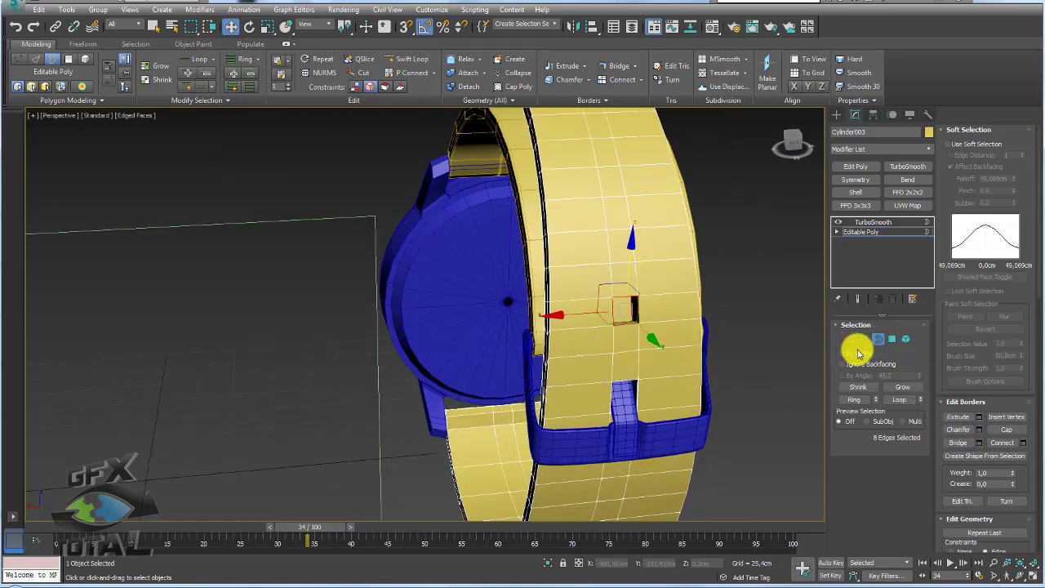
Step: Cut a second hole and bridge the upper hole's border through the strap
{"action": "left_click", "coordinate": [891, 338]}
{"action": "left_click", "coordinate": [618, 217]}
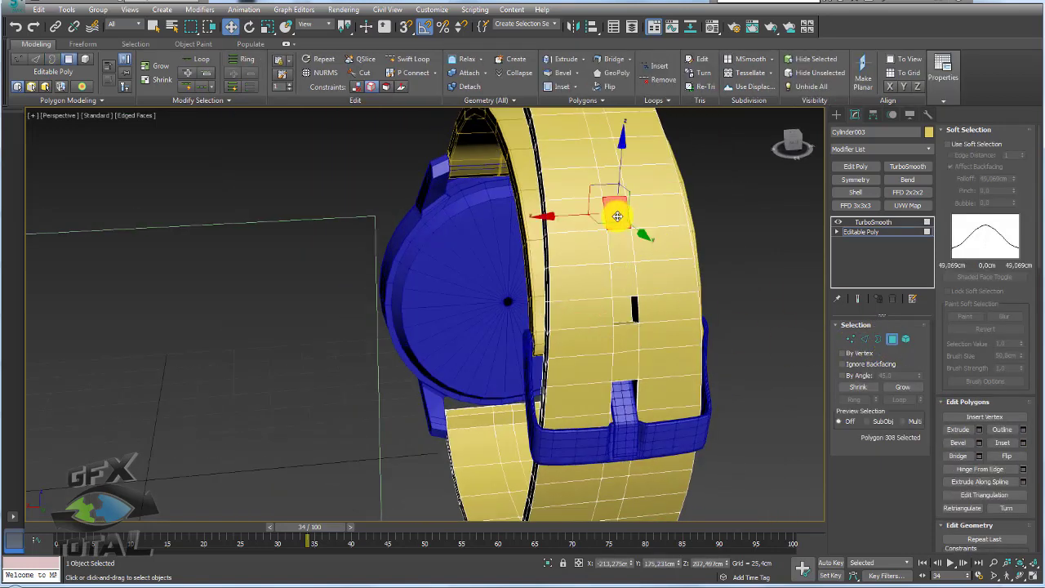
{"action": "key", "text": "Delete"}
{"action": "left_click", "coordinate": [878, 338]}
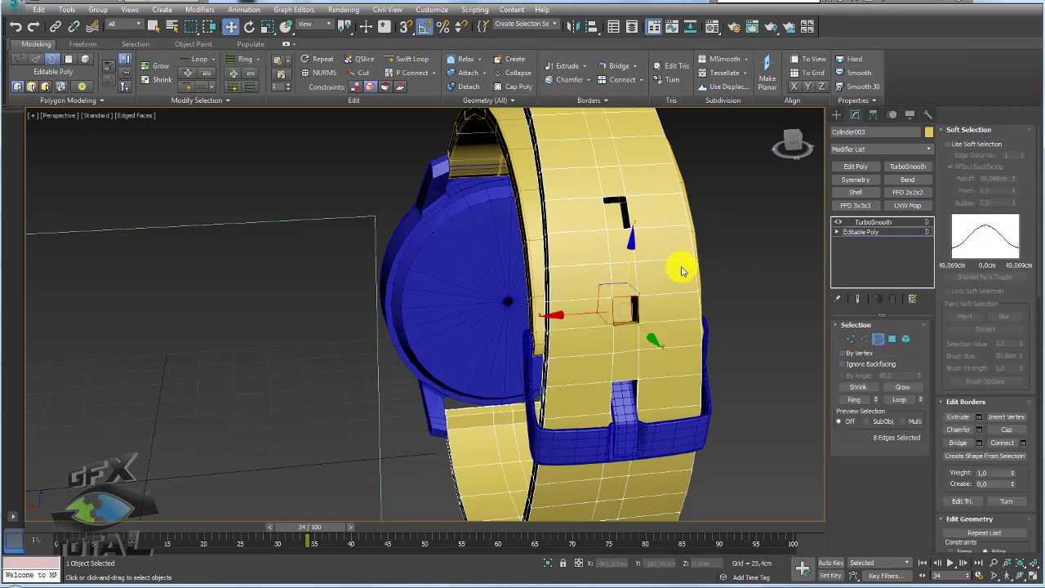
{"action": "left_click", "coordinate": [627, 214]}
{"action": "left_click", "coordinate": [959, 444]}
{"action": "mouse_move", "coordinate": [704, 264]}
{"action": "middle_mouse_down", "text": "alt"}
{"action": "mouse_move", "coordinate": [693, 335]}
{"action": "mouse_move", "coordinate": [671, 304]}
{"action": "middle_mouse_up", "text": "alt"}
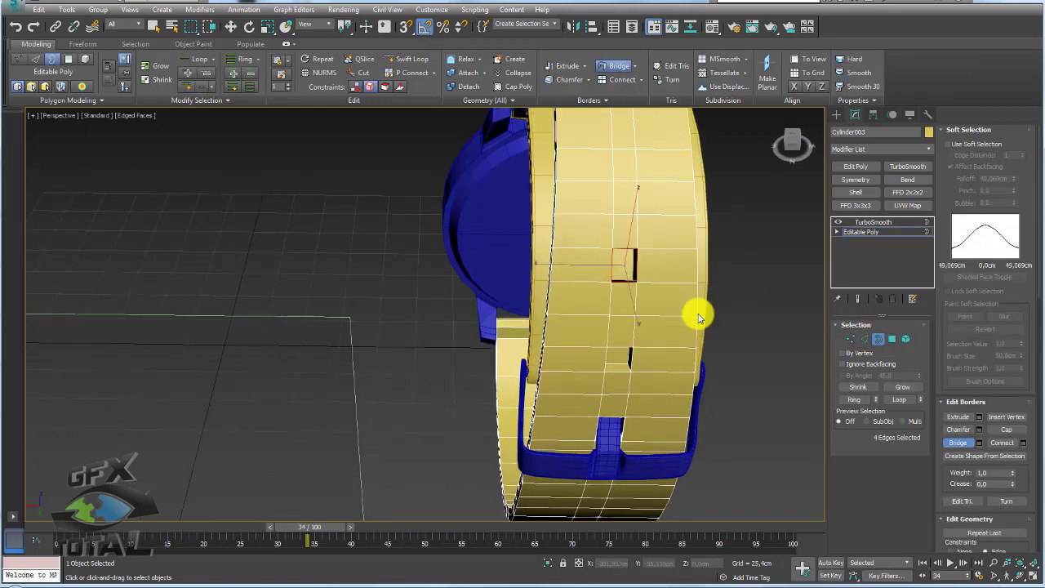
{"action": "right_click", "coordinate": [691, 293]}
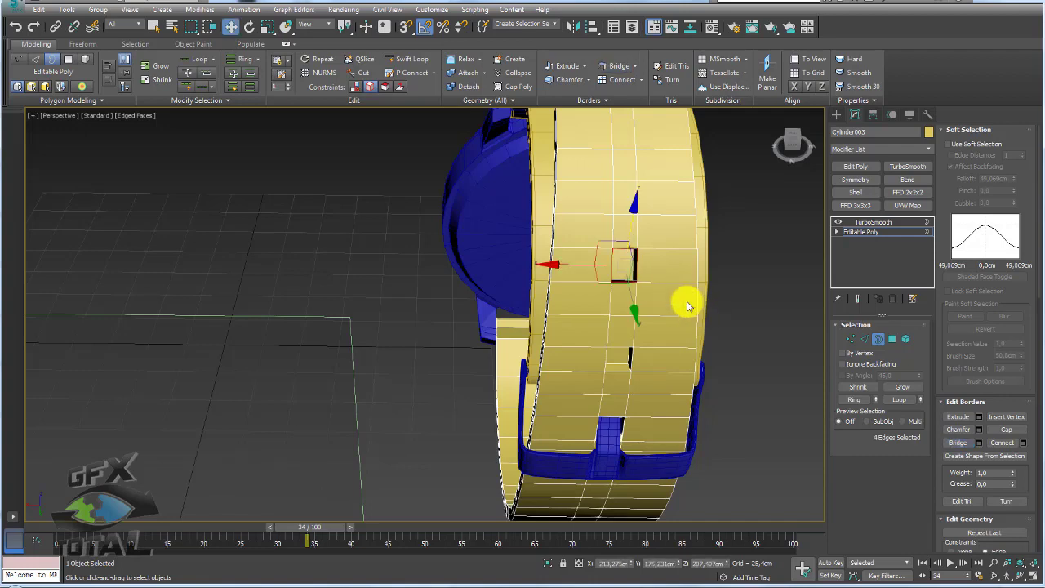
Step: Delete another strap polygon and select the new hole's border
{"action": "middle_click_drag", "start_coordinate": [665, 256], "coordinate": [836, 343], "text": "alt"}
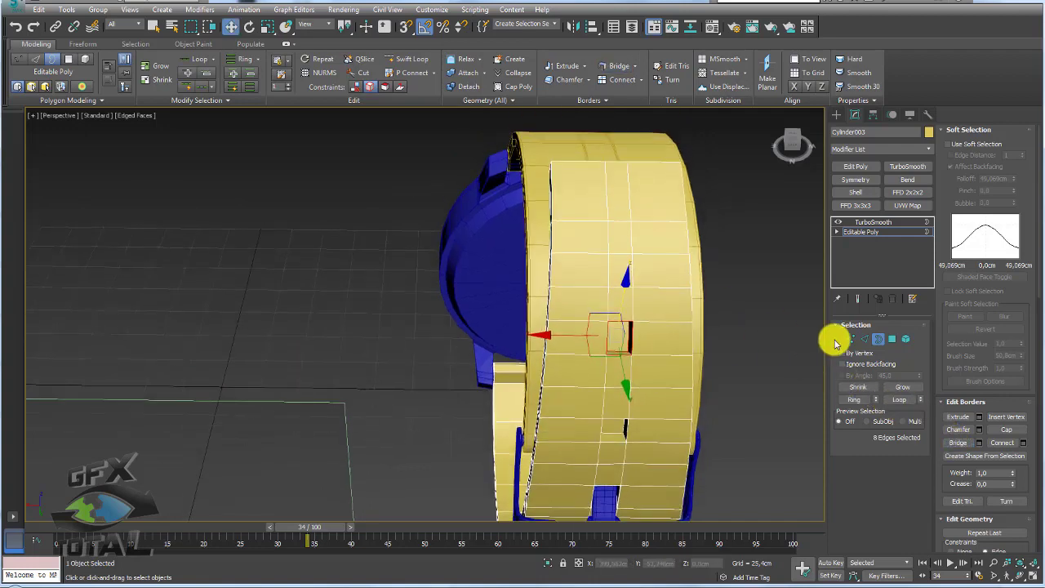
{"action": "left_click", "coordinate": [893, 339]}
{"action": "mouse_move", "coordinate": [693, 318]}
{"action": "middle_mouse_down", "text": "alt"}
{"action": "mouse_move", "coordinate": [737, 303]}
{"action": "mouse_move", "coordinate": [624, 377]}
{"action": "middle_mouse_up", "text": "alt"}
{"action": "key", "text": "Delete"}
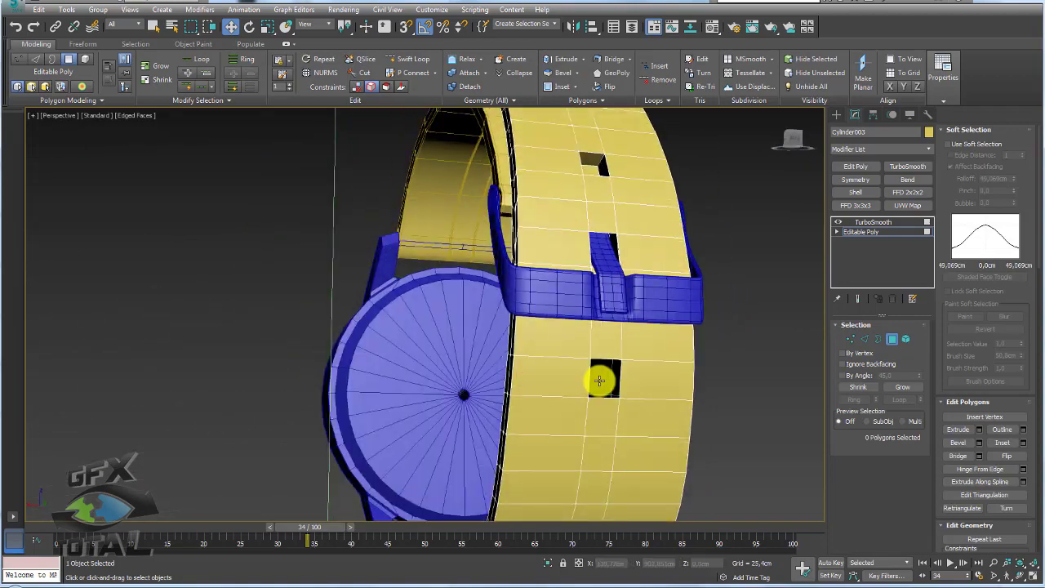
{"action": "left_click", "coordinate": [882, 341]}
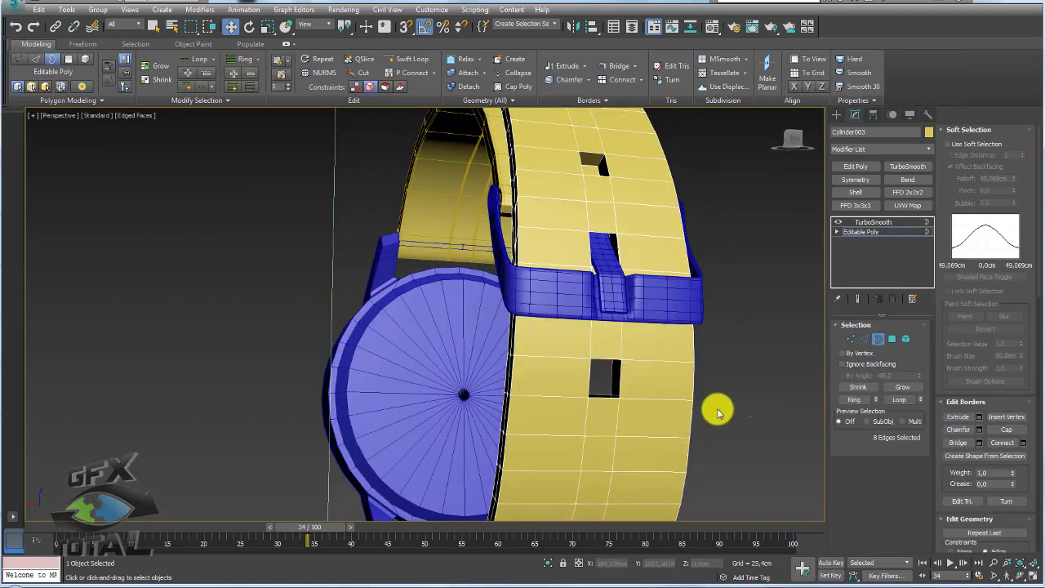
{"action": "left_click", "coordinate": [605, 369]}
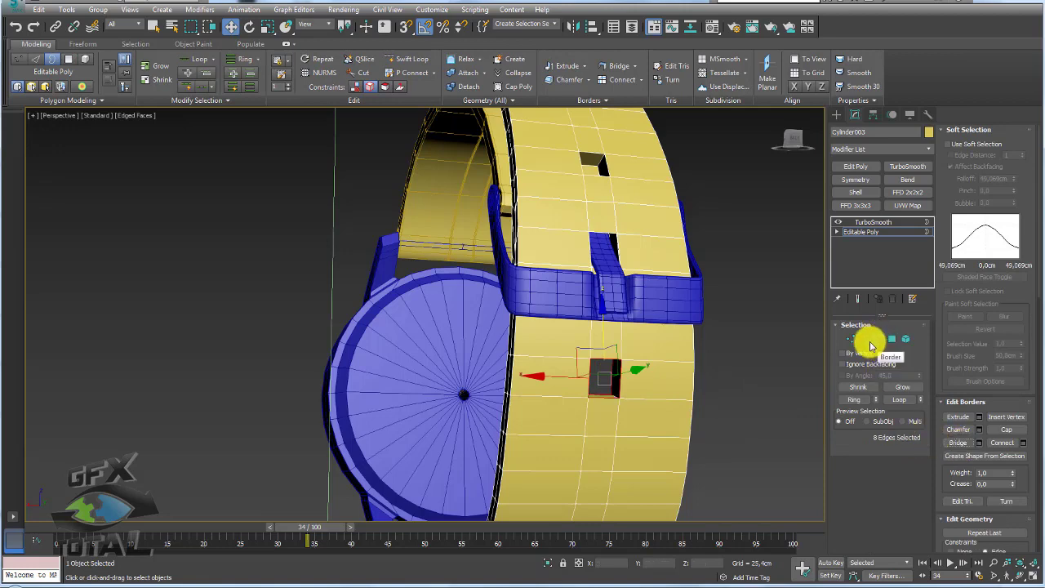
Step: Ring the edges at the strap holes and connect them with a new edge loop
{"action": "left_click", "coordinate": [866, 339]}
{"action": "mouse_move", "coordinate": [611, 367]}
{"action": "middle_mouse_down", "text": "alt"}
{"action": "mouse_move", "coordinate": [611, 399]}
{"action": "mouse_move", "coordinate": [616, 310]}
{"action": "middle_mouse_up", "text": "alt"}
{"action": "left_click", "coordinate": [608, 390]}
{"action": "scroll", "coordinate": [606, 227], "scroll_direction": "up", "scroll_amount": 5}
{"action": "left_click", "coordinate": [591, 198], "text": "ctrl"}
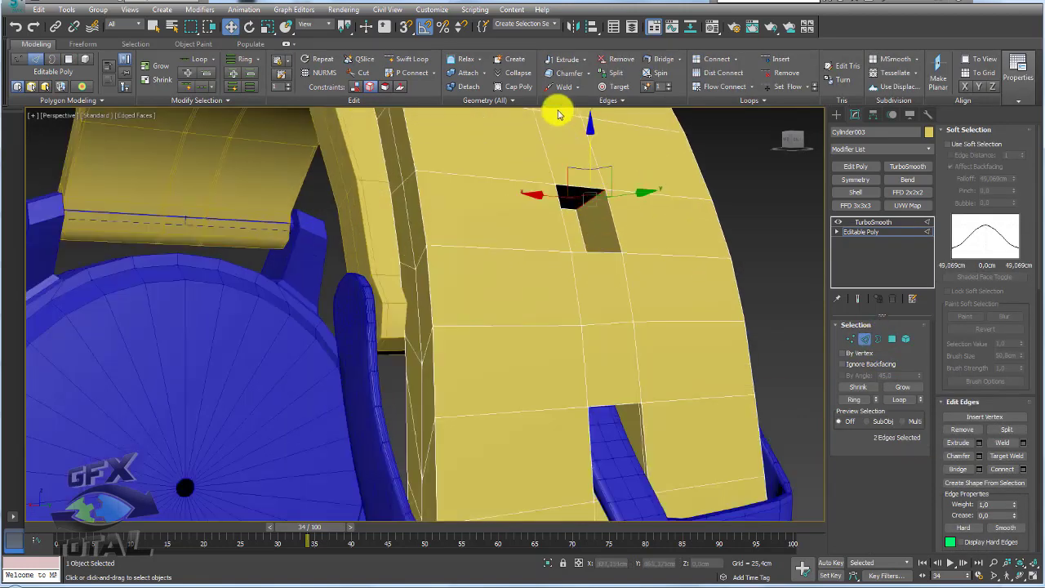
{"action": "middle_click_drag", "start_coordinate": [555, 109], "coordinate": [579, 276], "text": "alt"}
{"action": "left_click", "coordinate": [540, 211]}
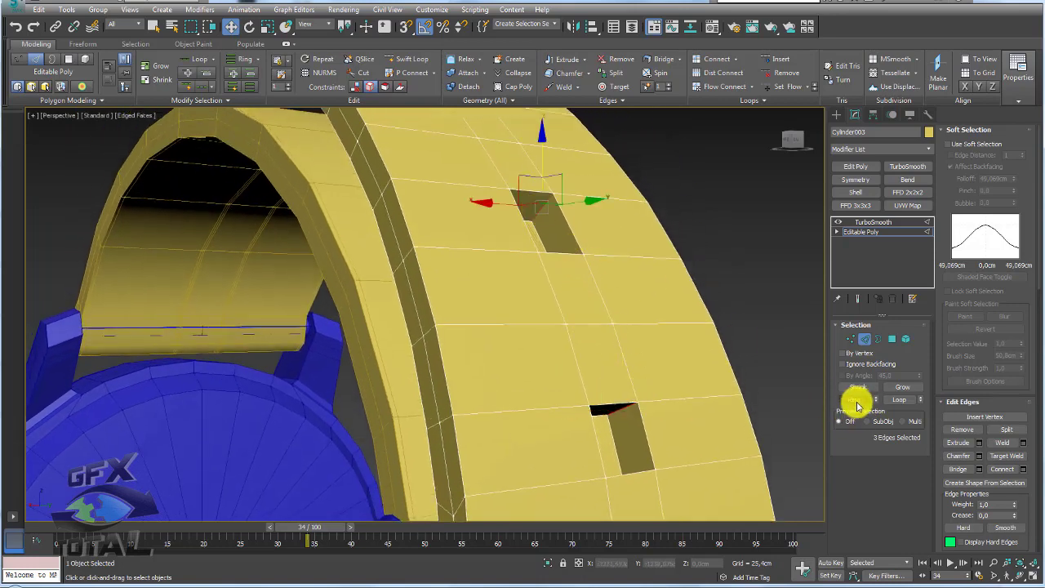
{"action": "left_click", "coordinate": [854, 400]}
{"action": "left_click", "coordinate": [1023, 470]}
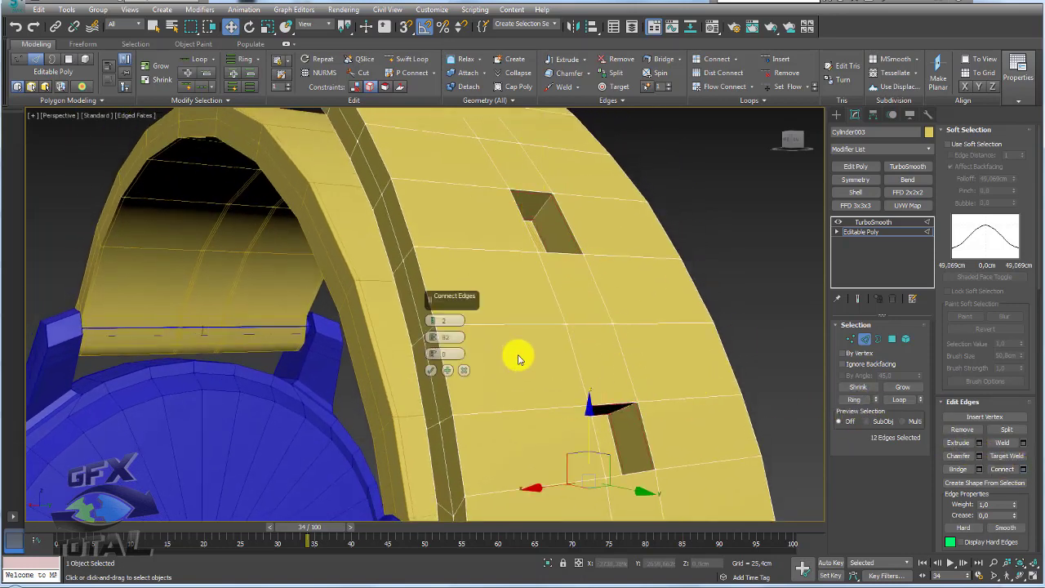
{"action": "left_click", "coordinate": [432, 371]}
Step: Turn on the TurboSmooth result and clear the selection to view the rounded holes
{"action": "left_click", "coordinate": [868, 222]}
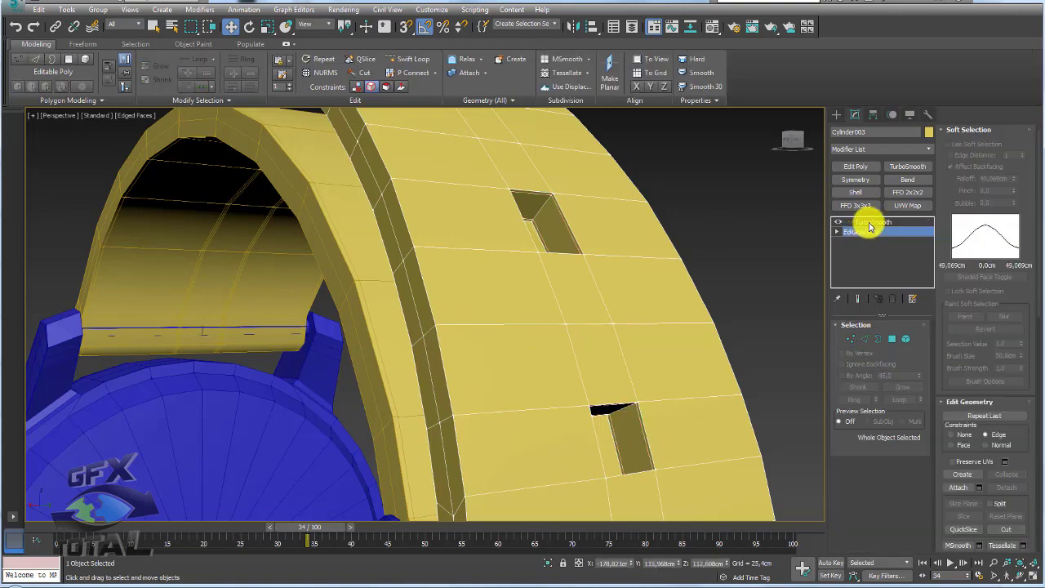
{"action": "scroll", "coordinate": [623, 240], "scroll_direction": "down", "scroll_amount": 5}
{"action": "left_click", "coordinate": [693, 238]}
Step: Turn on TurboSmooth Isoline Display for both strap halves
{"action": "left_click", "coordinate": [536, 228]}
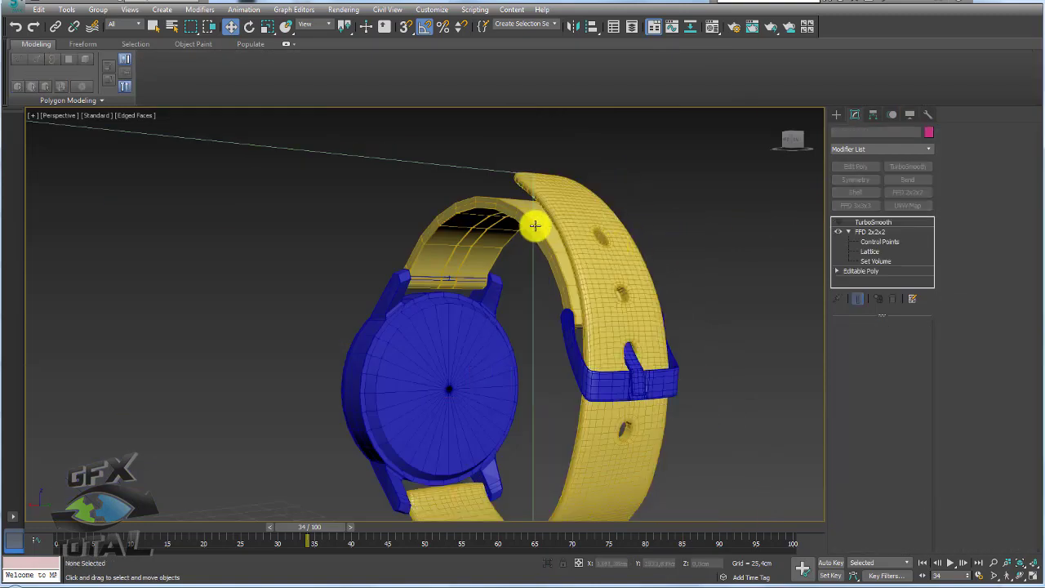
{"action": "mouse_move", "coordinate": [536, 229]}
{"action": "middle_mouse_down", "text": "alt"}
{"action": "mouse_move", "coordinate": [583, 269]}
{"action": "mouse_move", "coordinate": [692, 305]}
{"action": "middle_mouse_up", "text": "alt"}
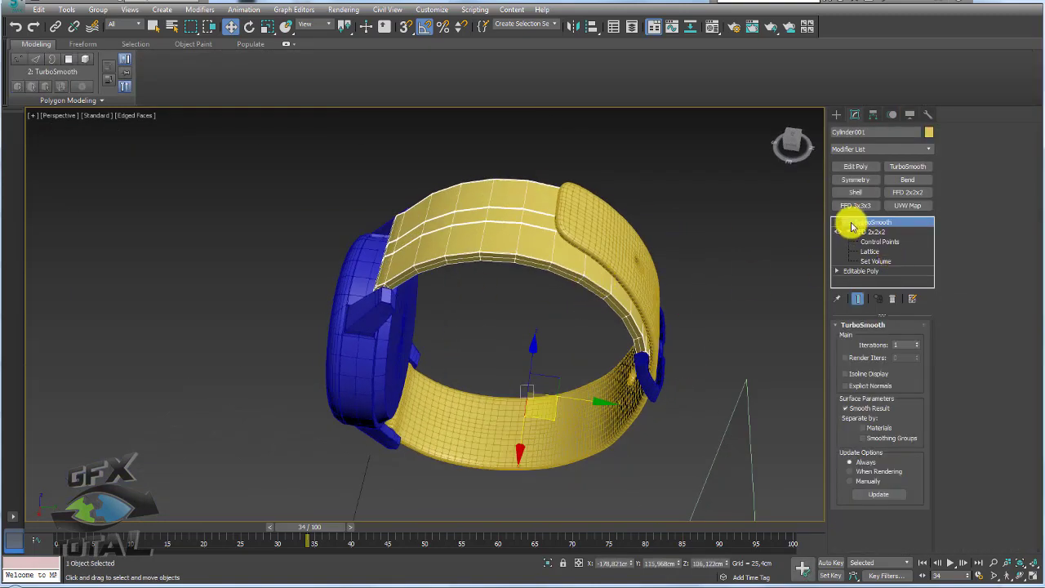
{"action": "mouse_move", "coordinate": [601, 251]}
{"action": "middle_mouse_down", "text": "alt"}
{"action": "mouse_move", "coordinate": [495, 221]}
{"action": "mouse_move", "coordinate": [550, 198]}
{"action": "mouse_move", "coordinate": [550, 274]}
{"action": "middle_mouse_up", "text": "alt"}
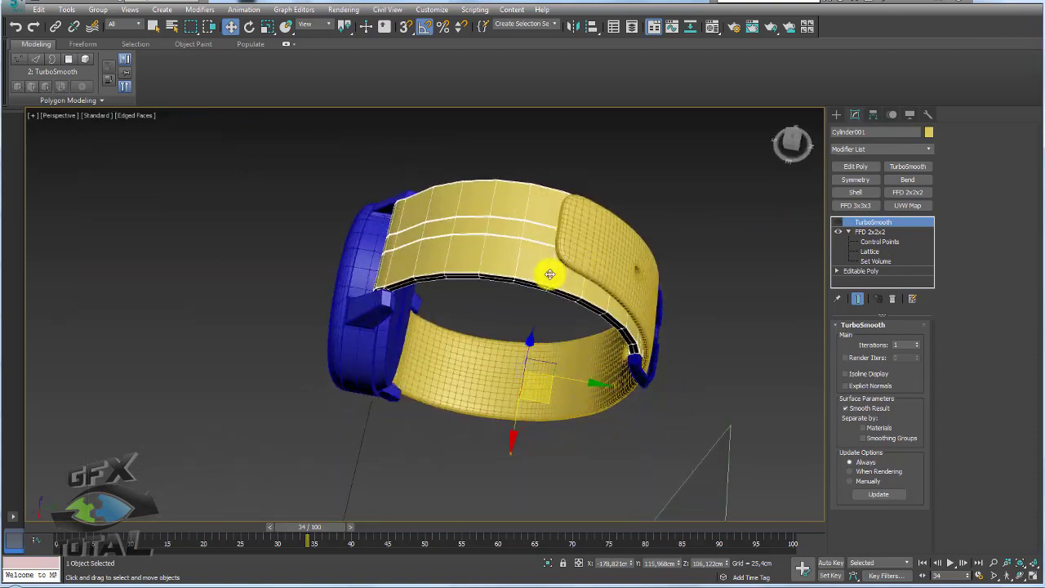
{"action": "left_click", "coordinate": [749, 226]}
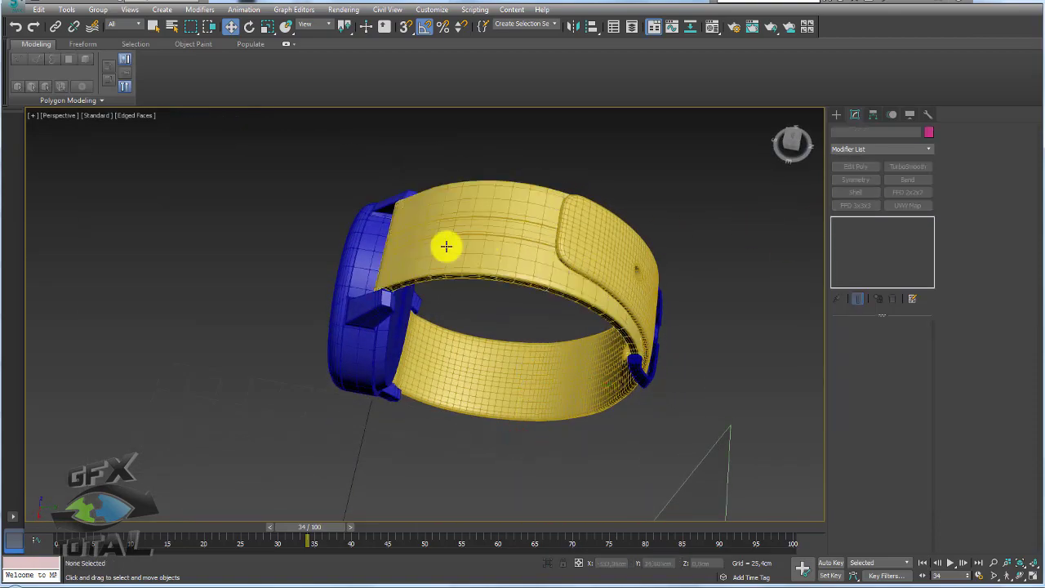
{"action": "left_click", "coordinate": [443, 243]}
{"action": "scroll", "coordinate": [501, 310], "scroll_direction": "up", "scroll_amount": 3}
{"action": "scroll", "coordinate": [502, 311], "scroll_direction": "down", "scroll_amount": 5}
{"action": "middle_click_drag", "start_coordinate": [501, 310], "coordinate": [548, 273], "text": "alt"}
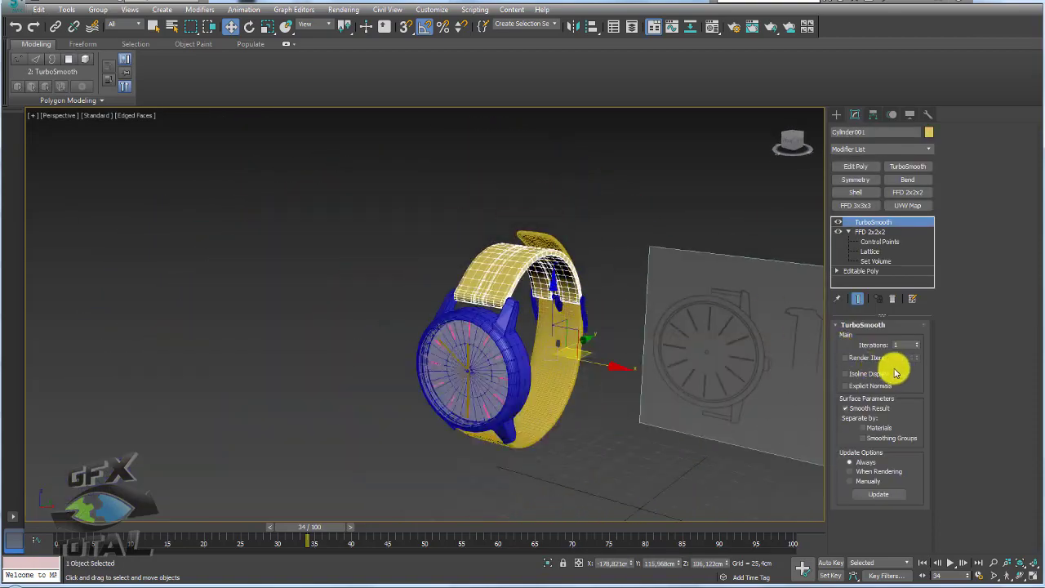
{"action": "left_click", "coordinate": [836, 374]}
{"action": "left_click", "coordinate": [863, 368]}
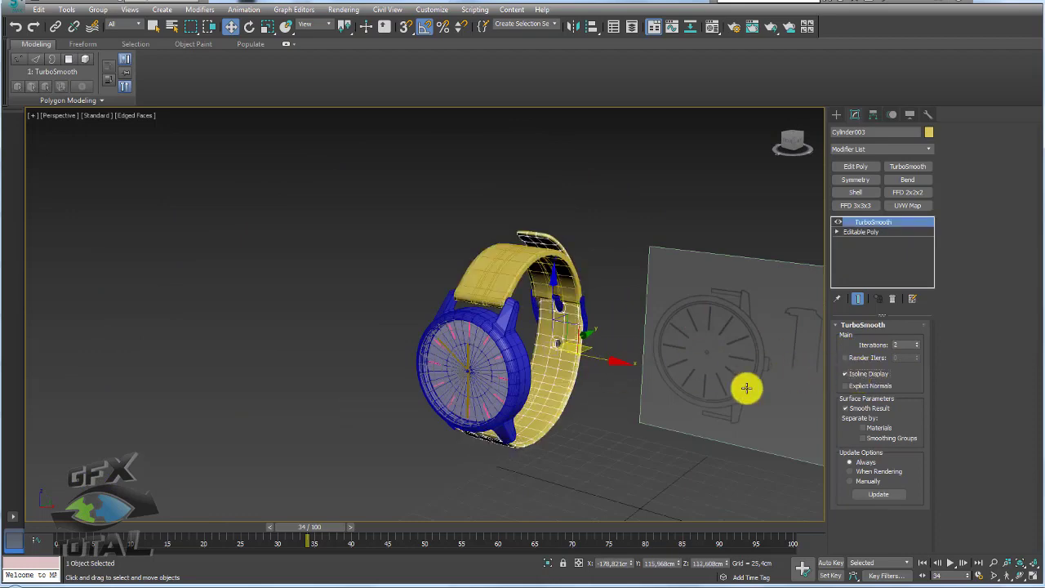
Step: Toggle edged faces off and back on with F4, selecting Plane001 and zooming in close
{"action": "left_click", "coordinate": [556, 425]}
{"action": "mouse_move", "coordinate": [556, 426]}
{"action": "middle_mouse_down", "text": "alt"}
{"action": "mouse_move", "coordinate": [559, 405]}
{"action": "mouse_move", "coordinate": [517, 404]}
{"action": "mouse_move", "coordinate": [595, 389]}
{"action": "mouse_move", "coordinate": [701, 400]}
{"action": "mouse_move", "coordinate": [654, 472]}
{"action": "mouse_move", "coordinate": [532, 392]}
{"action": "mouse_move", "coordinate": [501, 410]}
{"action": "mouse_move", "coordinate": [451, 409]}
{"action": "mouse_move", "coordinate": [580, 409]}
{"action": "mouse_move", "coordinate": [553, 411]}
{"action": "mouse_move", "coordinate": [361, 343]}
{"action": "middle_mouse_up", "text": "alt"}
{"action": "key", "text": "F4"}
{"action": "left_click", "coordinate": [334, 342]}
{"action": "scroll", "coordinate": [335, 342], "scroll_direction": "up", "scroll_amount": 3}
{"action": "scroll", "coordinate": [333, 333], "scroll_direction": "up", "scroll_amount": 3}
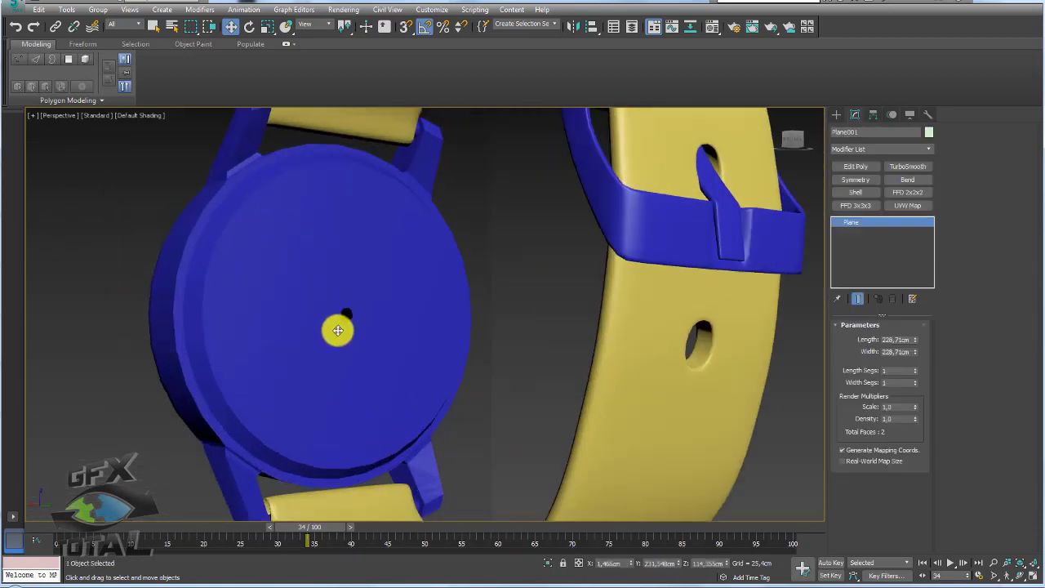
{"action": "key", "text": "F4"}
Step: Select the watch case, then shrink and collapse the hole at its face centre to a point
{"action": "scroll", "coordinate": [436, 289], "scroll_direction": "down", "scroll_amount": 3}
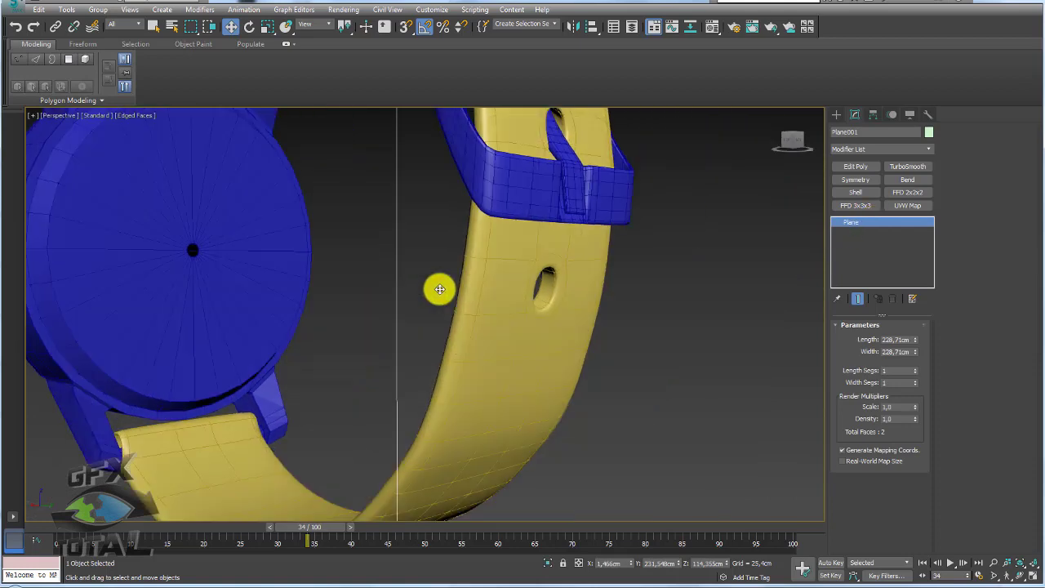
{"action": "scroll", "coordinate": [446, 296], "scroll_direction": "down", "scroll_amount": 3}
{"action": "left_click", "coordinate": [182, 282]}
{"action": "middle_click_drag", "start_coordinate": [182, 282], "coordinate": [369, 343], "text": "alt"}
{"action": "scroll", "coordinate": [546, 332], "scroll_direction": "up", "scroll_amount": 5}
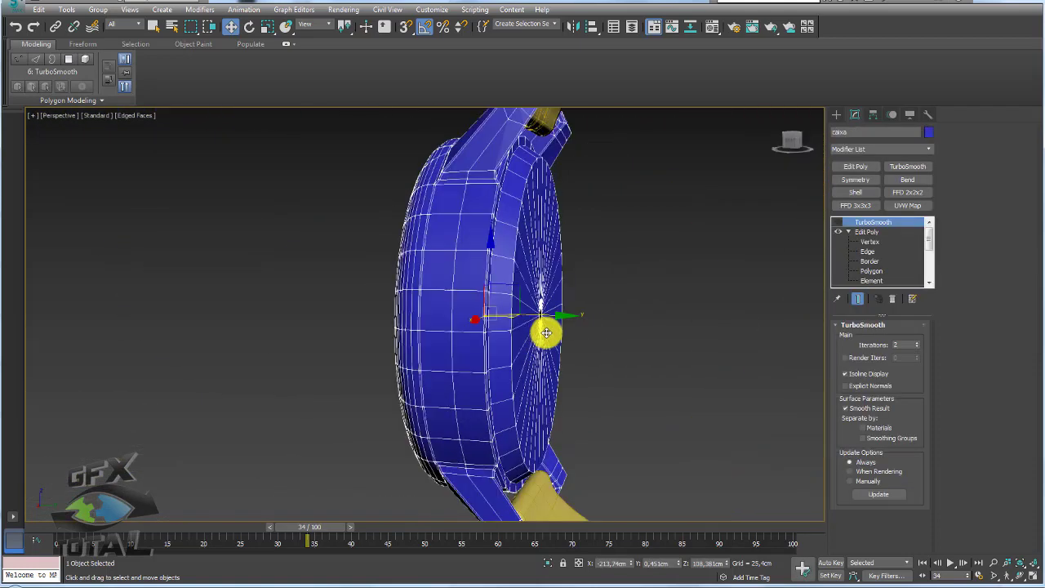
{"action": "middle_click_drag", "start_coordinate": [597, 345], "coordinate": [735, 304], "text": "alt"}
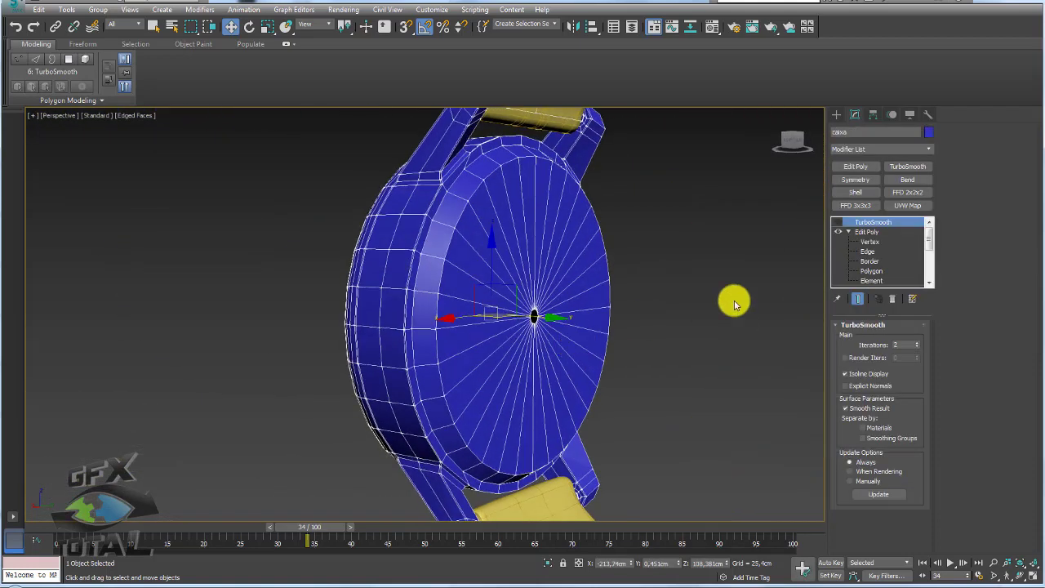
{"action": "left_click", "coordinate": [870, 260]}
{"action": "left_click", "coordinate": [534, 317]}
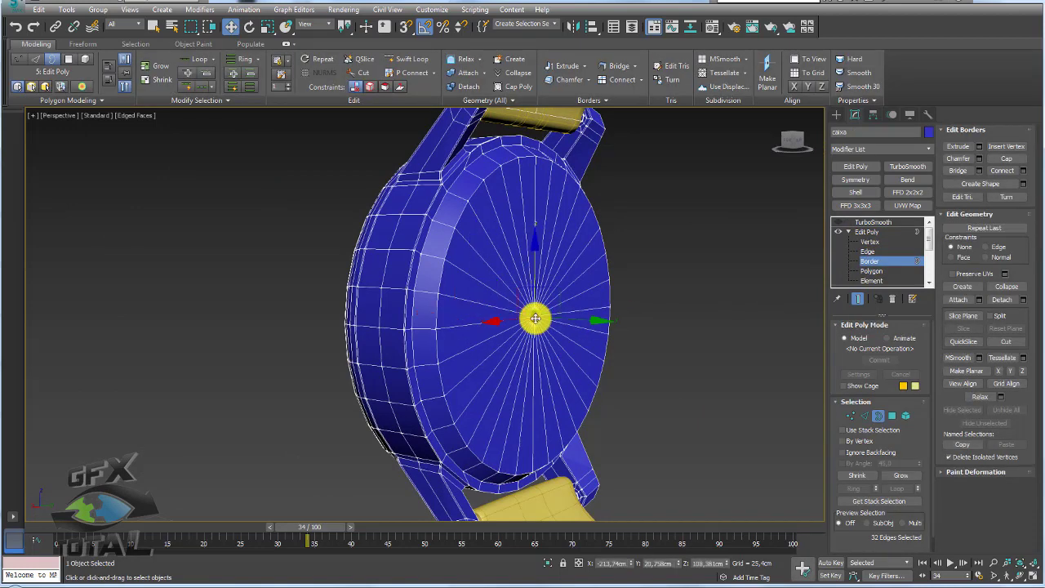
{"action": "scroll", "coordinate": [540, 326], "scroll_direction": "up", "scroll_amount": 4}
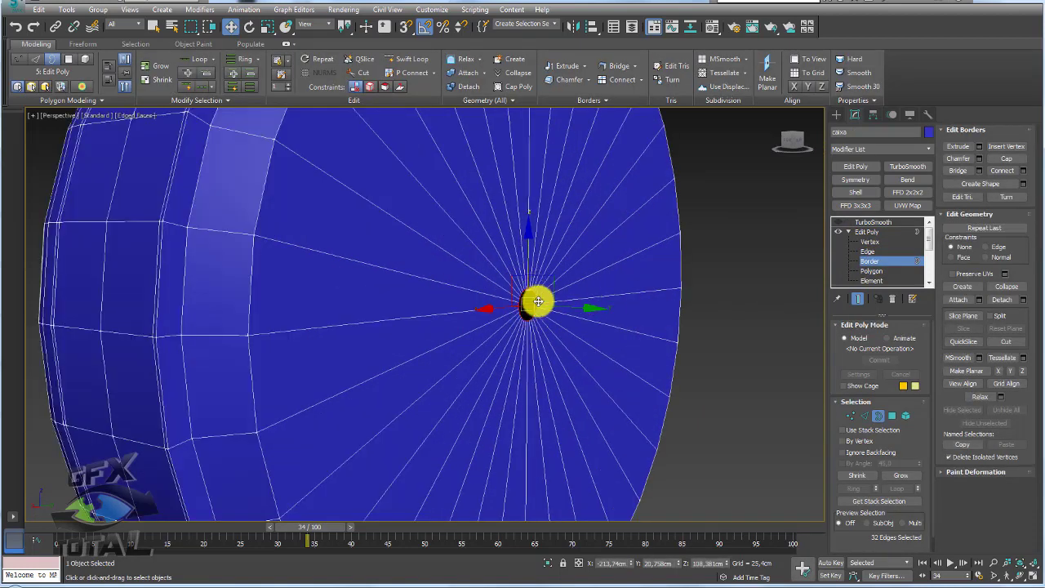
{"action": "key", "text": "r"}
{"action": "left_click_drag", "start_coordinate": [529, 286], "coordinate": [546, 350]}
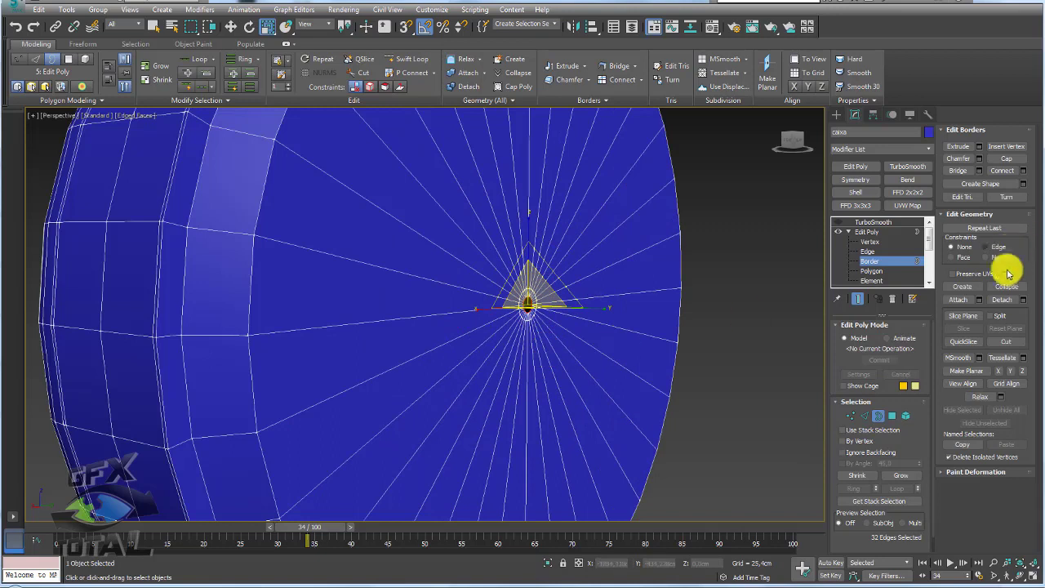
{"action": "left_click", "coordinate": [1007, 287]}
Step: Add two edge loops near the case rim using Ring and Connect
{"action": "left_click", "coordinate": [865, 415]}
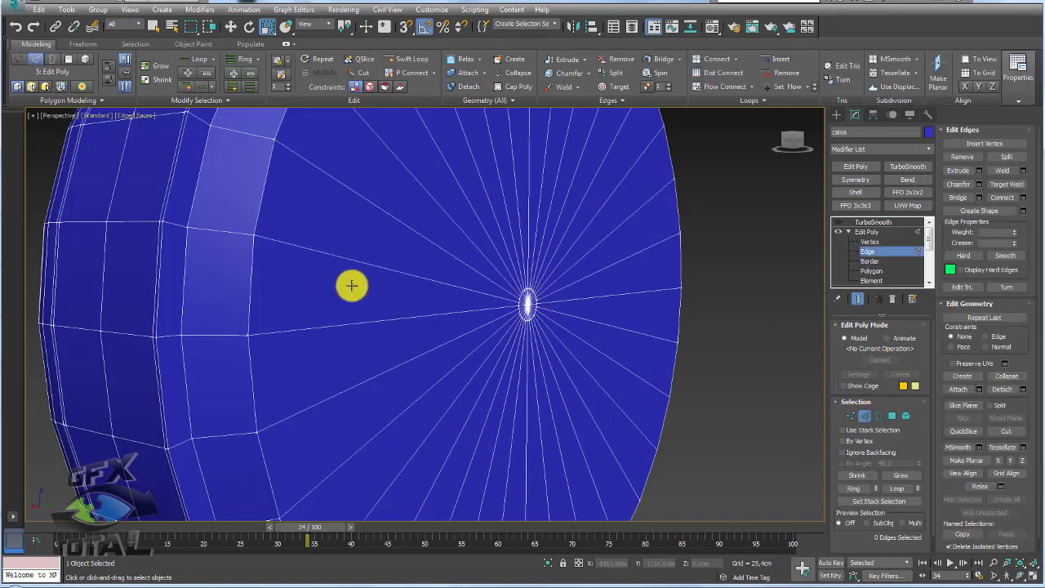
{"action": "left_click", "coordinate": [237, 232]}
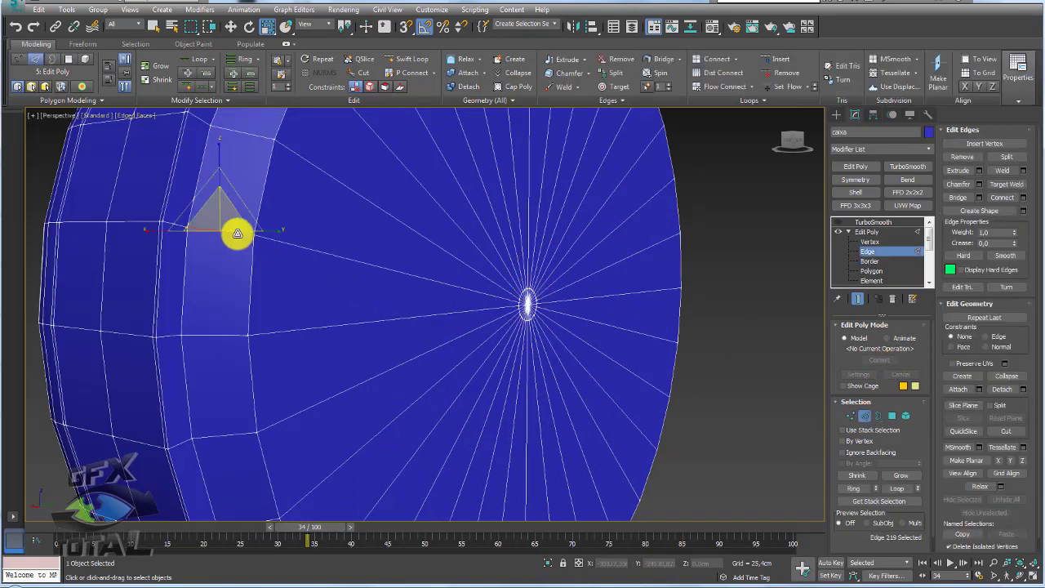
{"action": "left_click", "coordinate": [853, 488]}
{"action": "left_click", "coordinate": [1023, 197]}
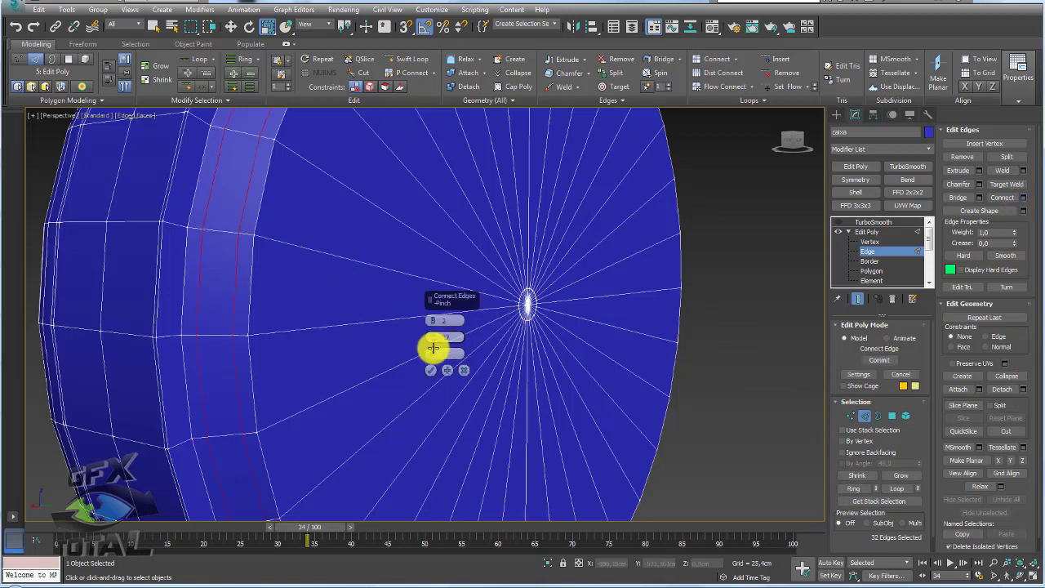
{"action": "left_click", "coordinate": [431, 373]}
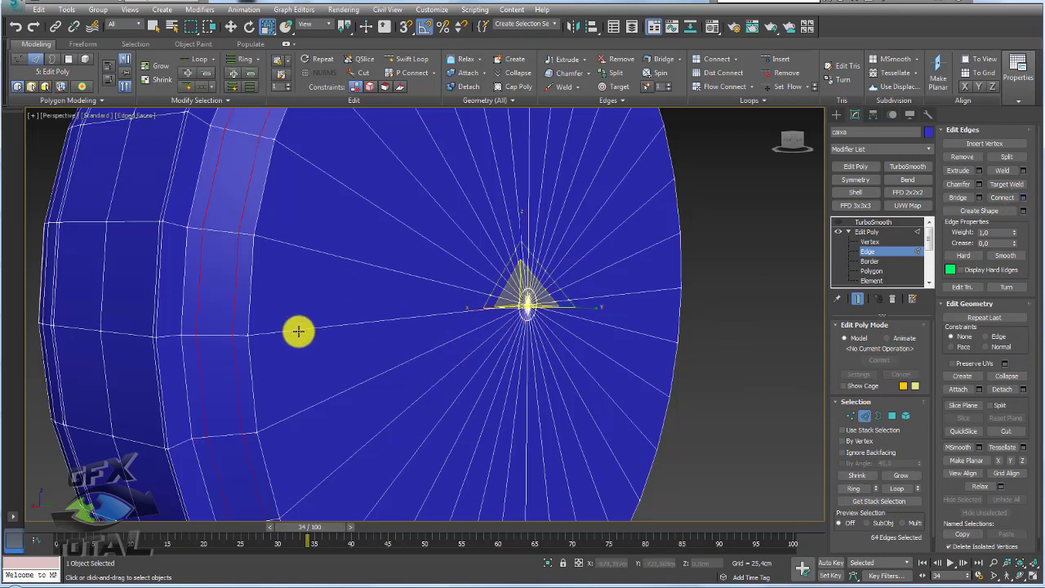
Step: Connect the radial edges around the face centre with new loops at pinch 79
{"action": "left_click", "coordinate": [298, 331]}
{"action": "left_click", "coordinate": [855, 489]}
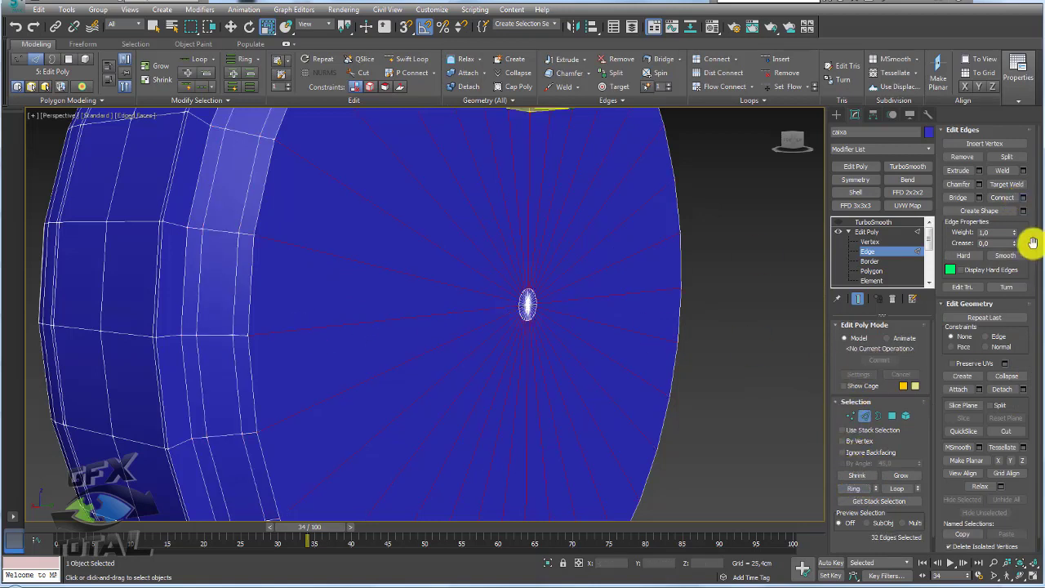
{"action": "left_click", "coordinate": [1024, 197]}
{"action": "left_click_drag", "start_coordinate": [431, 335], "coordinate": [444, 250]}
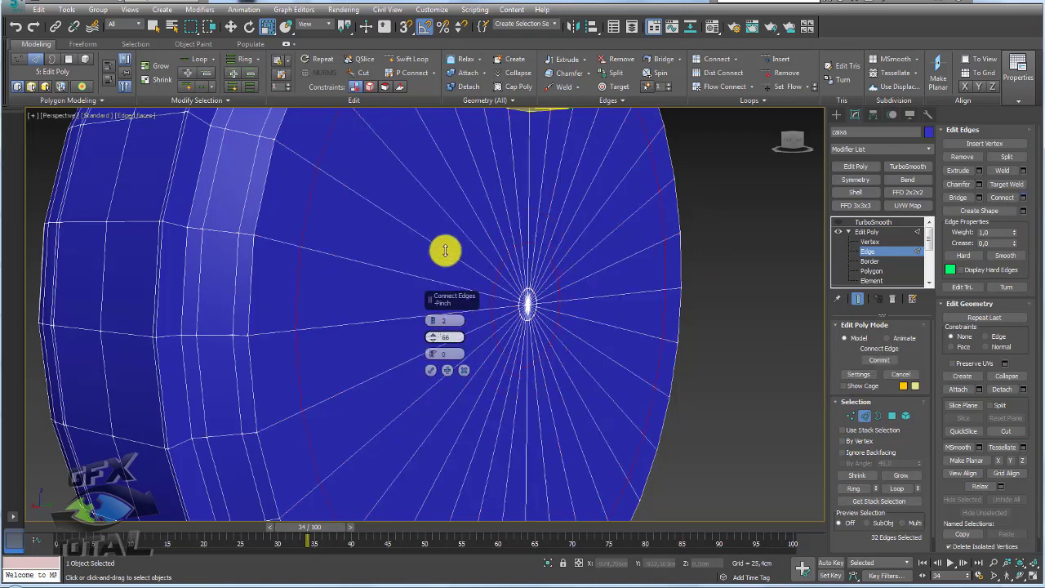
{"action": "left_click", "coordinate": [431, 373]}
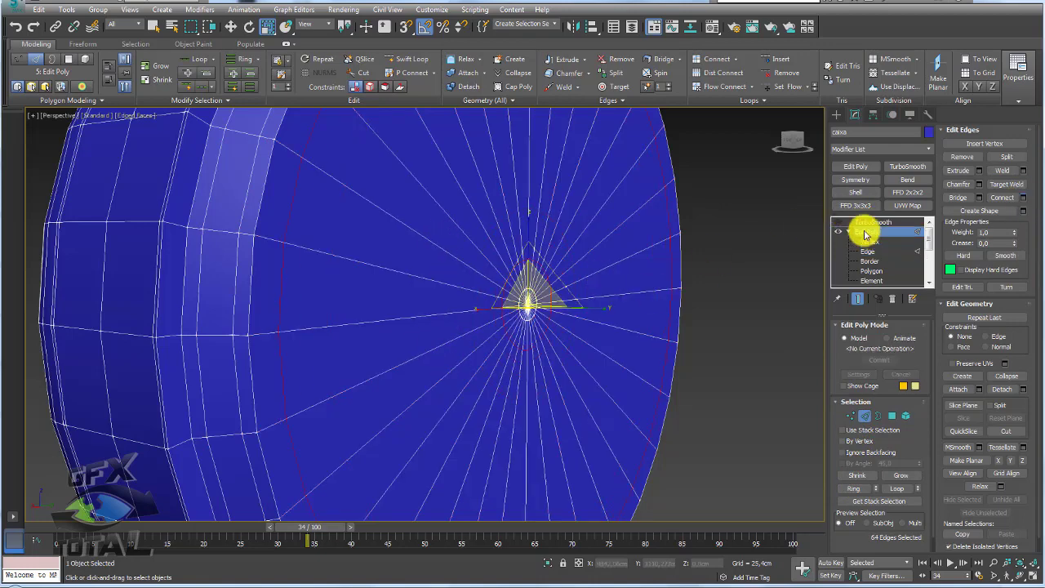
{"action": "left_click", "coordinate": [867, 222]}
{"action": "scroll", "coordinate": [573, 256], "scroll_direction": "down", "scroll_amount": 5}
Step: Select all objects, set their colour to black, and apply the 02 - Default material
{"action": "left_click", "coordinate": [417, 320]}
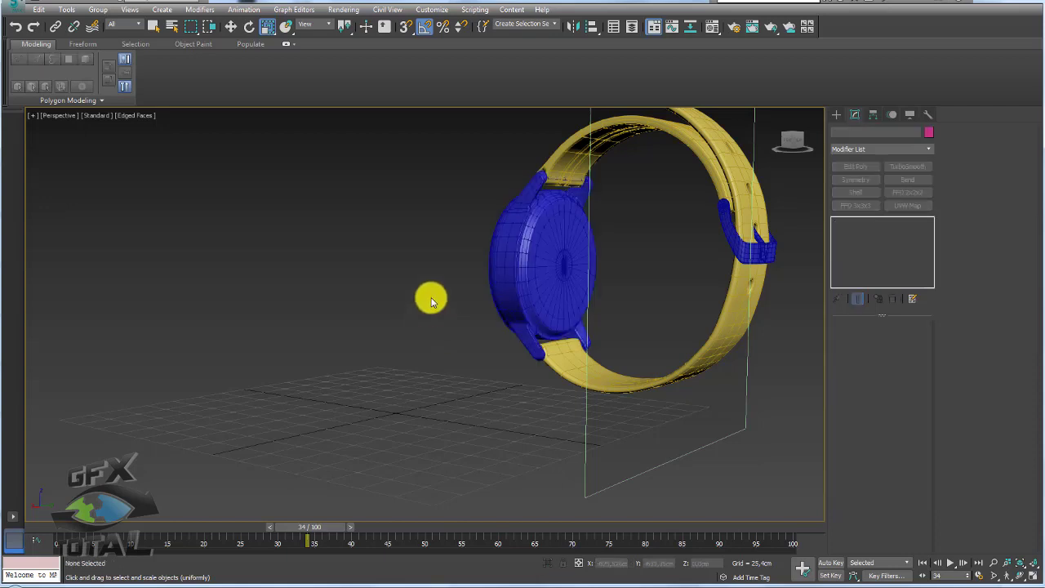
{"action": "scroll", "coordinate": [431, 298], "scroll_direction": "down", "scroll_amount": 3}
{"action": "scroll", "coordinate": [445, 281], "scroll_direction": "down", "scroll_amount": 1}
{"action": "key", "text": "ctrl+a"}
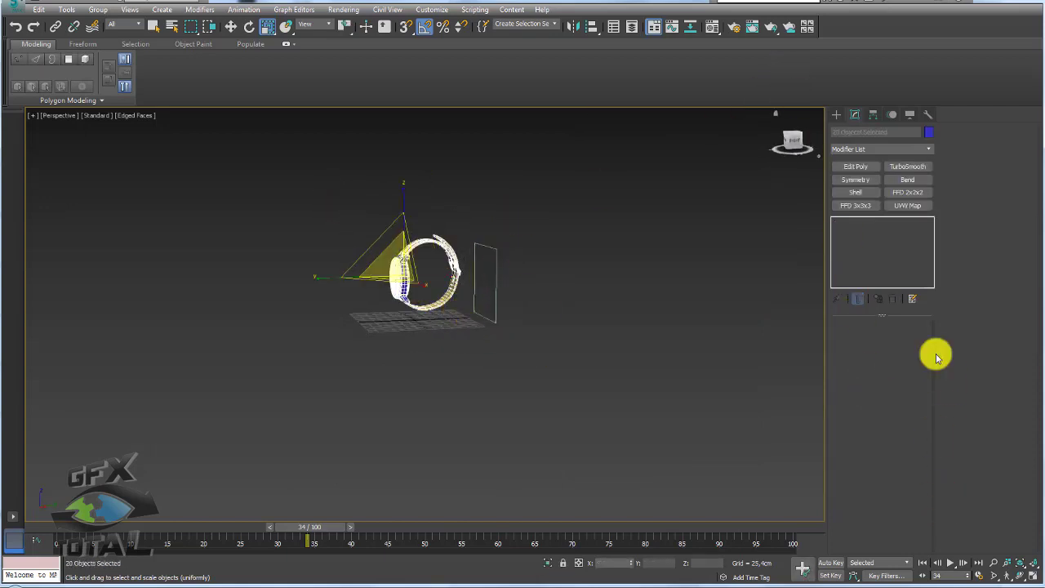
{"action": "left_click", "coordinate": [927, 132]}
{"action": "left_click", "coordinate": [711, 256]}
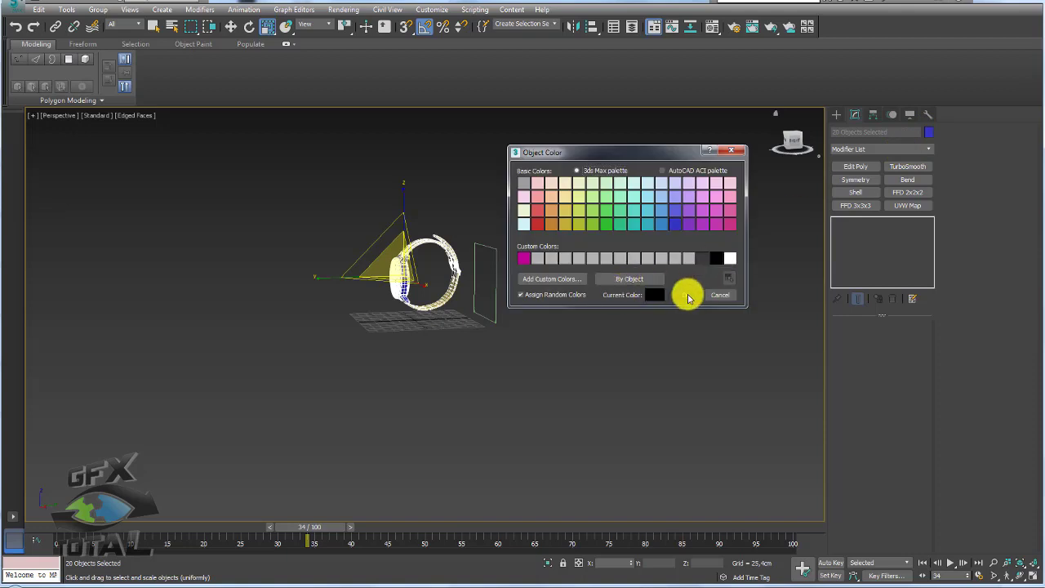
{"action": "left_click", "coordinate": [686, 292]}
{"action": "left_click", "coordinate": [711, 29]}
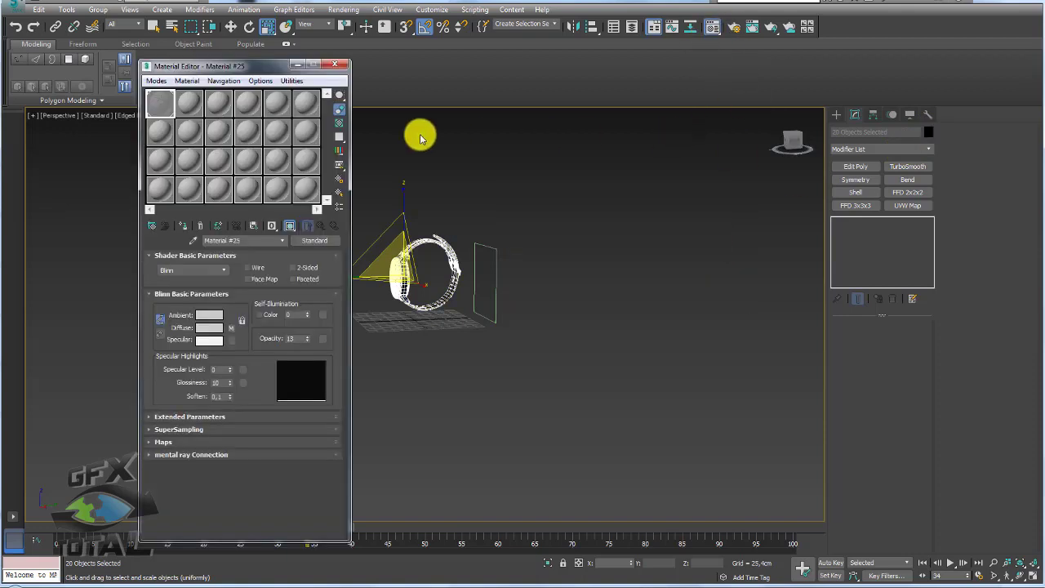
{"action": "left_click", "coordinate": [186, 101]}
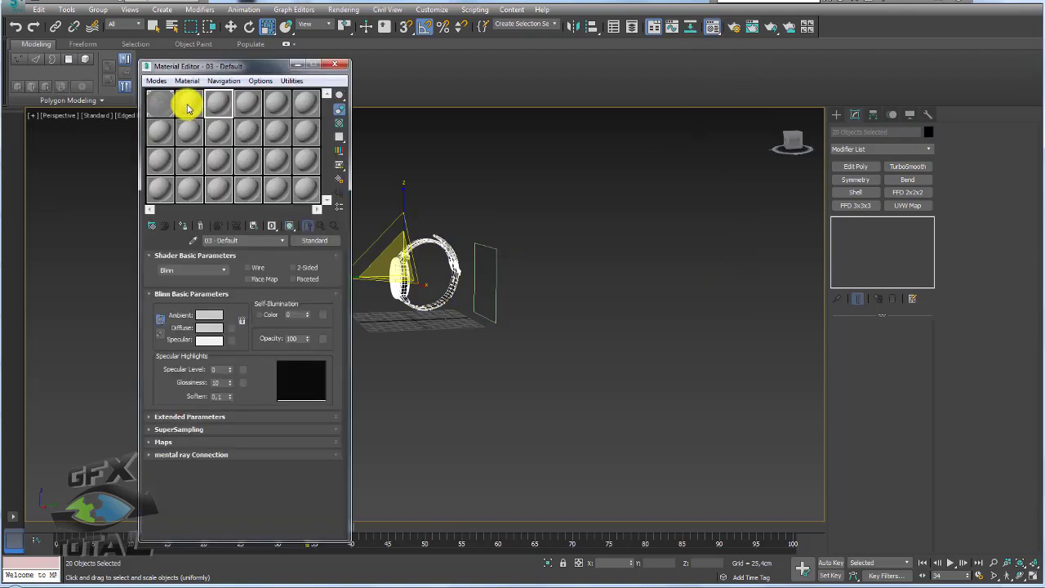
{"action": "left_click", "coordinate": [344, 66]}
Step: Show edged faces with F4 and orbit into a close front view of the watch
{"action": "left_click", "coordinate": [555, 182]}
{"action": "scroll", "coordinate": [466, 280], "scroll_direction": "up", "scroll_amount": 3}
{"action": "scroll", "coordinate": [462, 319], "scroll_direction": "up", "scroll_amount": 4}
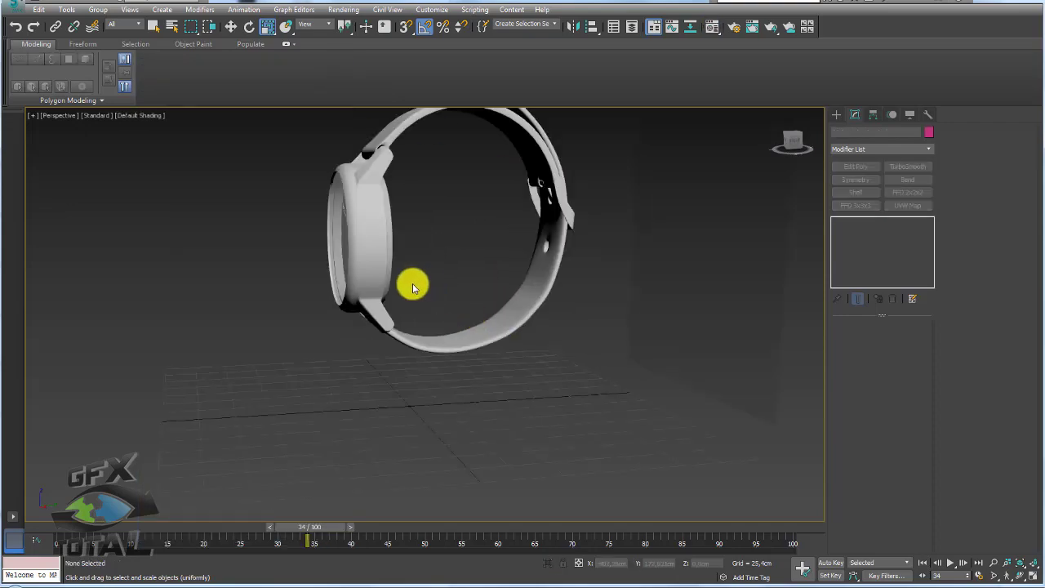
{"action": "mouse_move", "coordinate": [412, 285]}
{"action": "middle_mouse_down", "text": "alt"}
{"action": "mouse_move", "coordinate": [355, 252]}
{"action": "mouse_move", "coordinate": [579, 310]}
{"action": "middle_mouse_up", "text": "alt"}
{"action": "key", "text": "F4"}
{"action": "mouse_move", "coordinate": [511, 348]}
{"action": "middle_mouse_down", "text": "alt"}
{"action": "mouse_move", "coordinate": [561, 351]}
{"action": "mouse_move", "coordinate": [506, 343]}
{"action": "mouse_move", "coordinate": [525, 278]}
{"action": "middle_mouse_up", "text": "alt"}
{"action": "scroll", "coordinate": [507, 280], "scroll_direction": "up", "scroll_amount": 2}
{"action": "scroll", "coordinate": [547, 325], "scroll_direction": "up", "scroll_amount": 2}
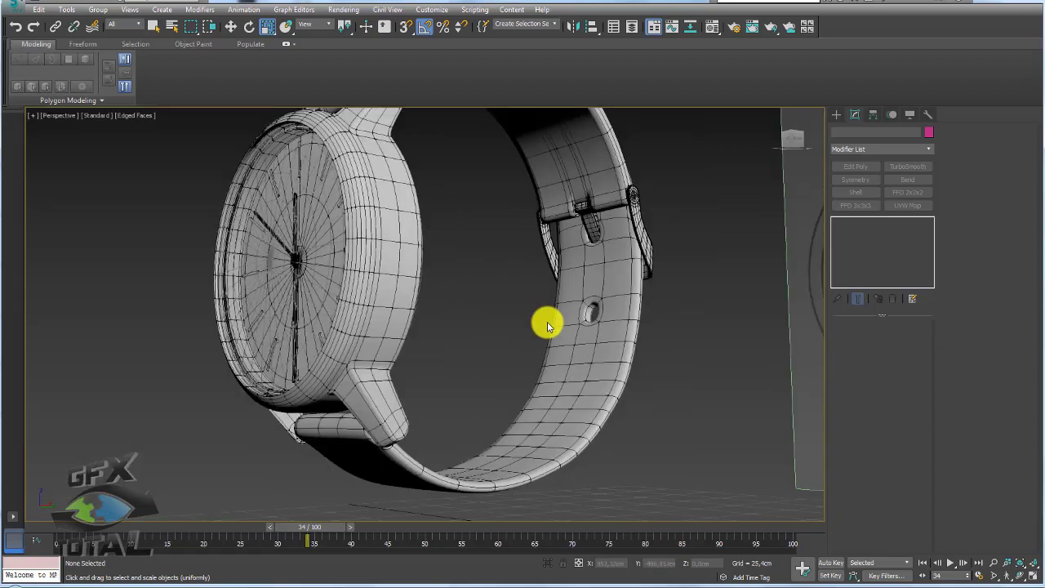
{"action": "left_click", "coordinate": [580, 369]}
{"action": "mouse_move", "coordinate": [580, 369]}
{"action": "middle_mouse_down", "text": "alt"}
{"action": "mouse_move", "coordinate": [580, 408]}
{"action": "mouse_move", "coordinate": [539, 449]}
{"action": "mouse_move", "coordinate": [511, 355]}
{"action": "mouse_move", "coordinate": [585, 376]}
{"action": "mouse_move", "coordinate": [625, 365]}
{"action": "mouse_move", "coordinate": [629, 414]}
{"action": "middle_mouse_up", "text": "alt"}
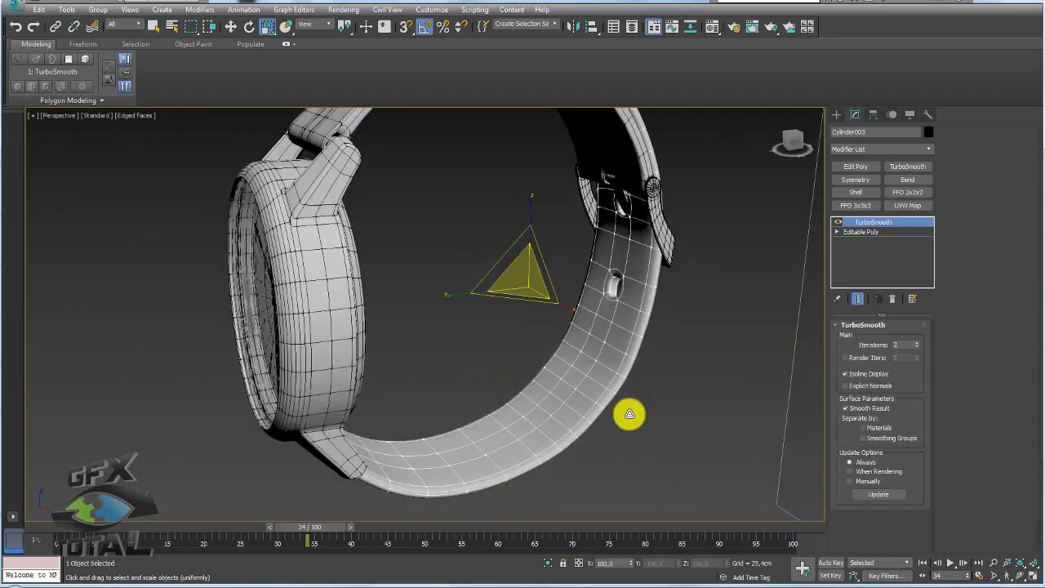
{"action": "left_click", "coordinate": [857, 232]}
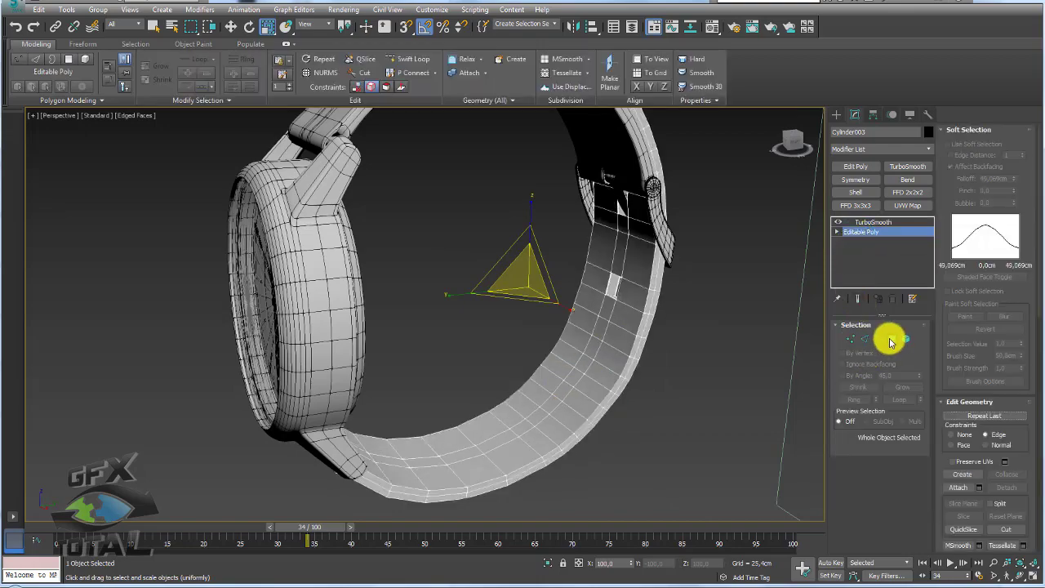
{"action": "left_click", "coordinate": [893, 338]}
{"action": "middle_click_drag", "start_coordinate": [645, 343], "coordinate": [596, 348], "text": "alt"}
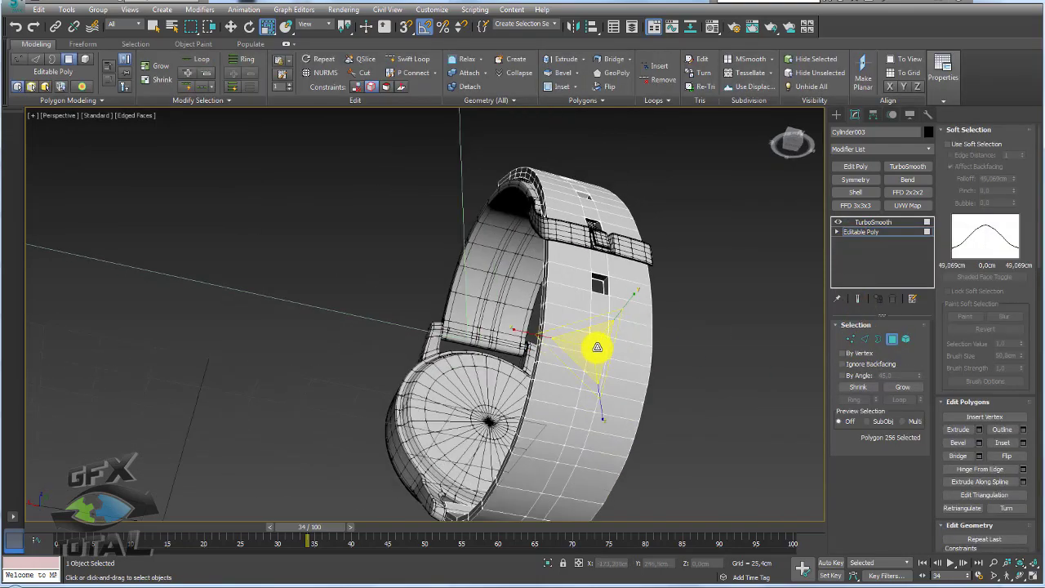
{"action": "left_click", "coordinate": [588, 407], "text": "ctrl"}
{"action": "mouse_move", "coordinate": [553, 392]}
{"action": "middle_mouse_down", "text": "alt"}
{"action": "mouse_move", "coordinate": [530, 384]}
{"action": "mouse_move", "coordinate": [588, 427]}
{"action": "middle_mouse_up", "text": "alt"}
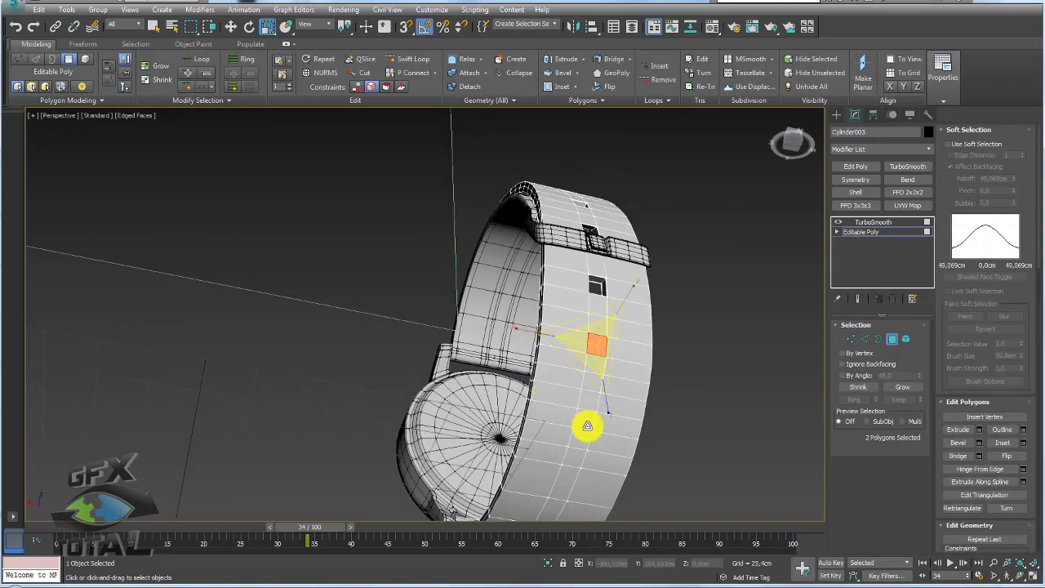
{"action": "mouse_move", "coordinate": [522, 401]}
{"action": "middle_mouse_down", "text": "alt"}
{"action": "mouse_move", "coordinate": [626, 466]}
{"action": "mouse_move", "coordinate": [559, 408]}
{"action": "middle_mouse_up", "text": "alt"}
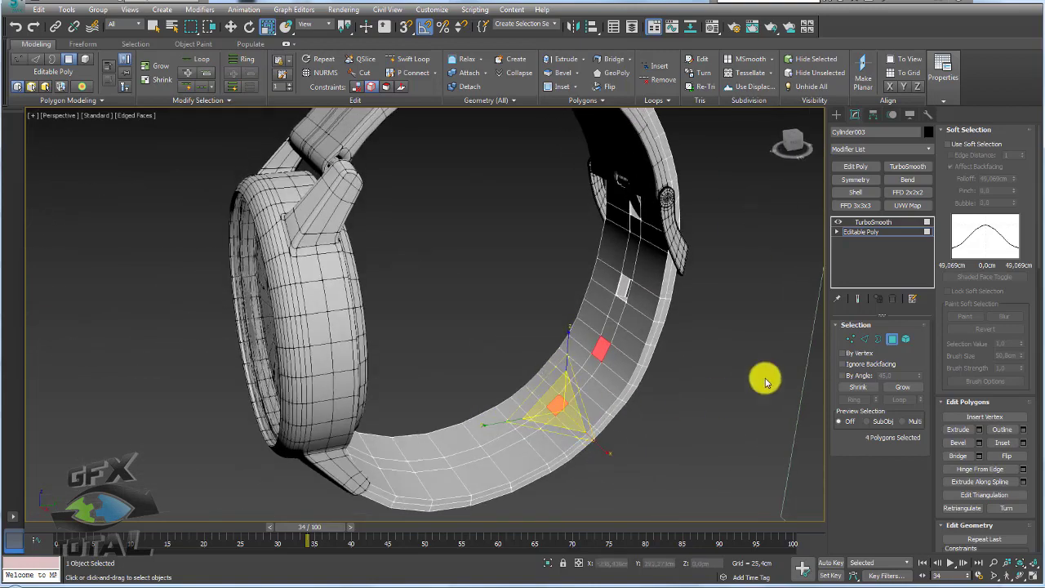
{"action": "left_click", "coordinate": [878, 338]}
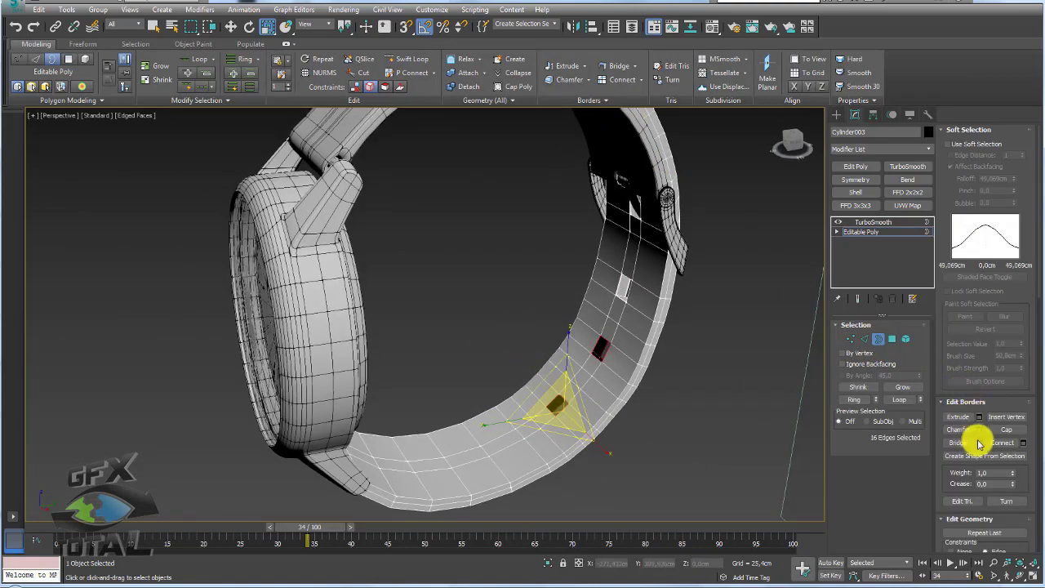
{"action": "left_click", "coordinate": [864, 338]}
{"action": "scroll", "coordinate": [635, 343], "scroll_direction": "up", "scroll_amount": 2}
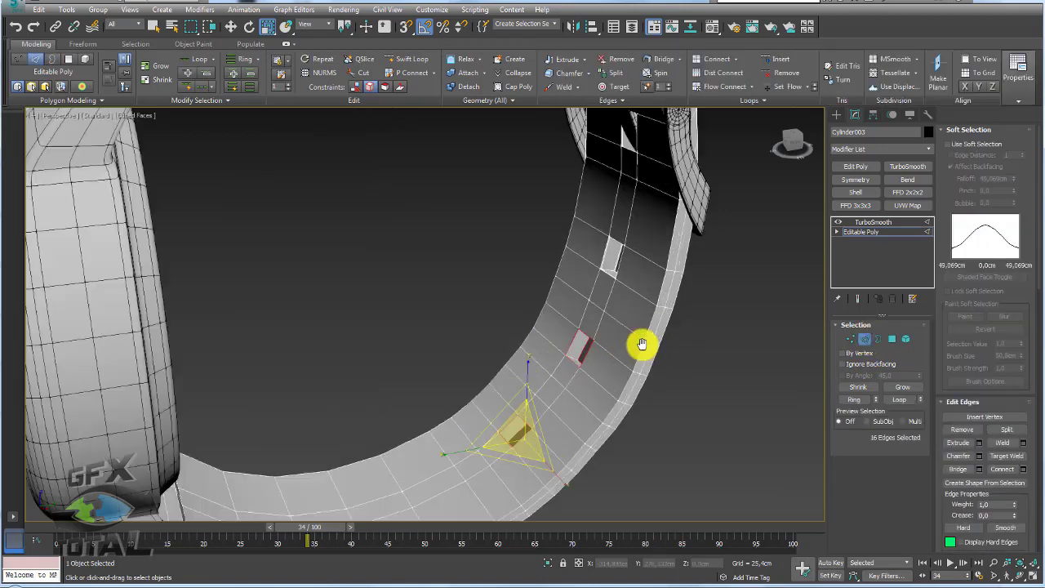
{"action": "scroll", "coordinate": [534, 356], "scroll_direction": "up", "scroll_amount": 2}
{"action": "left_click", "coordinate": [532, 360]}
{"action": "middle_click_drag", "start_coordinate": [532, 360], "coordinate": [630, 249]}
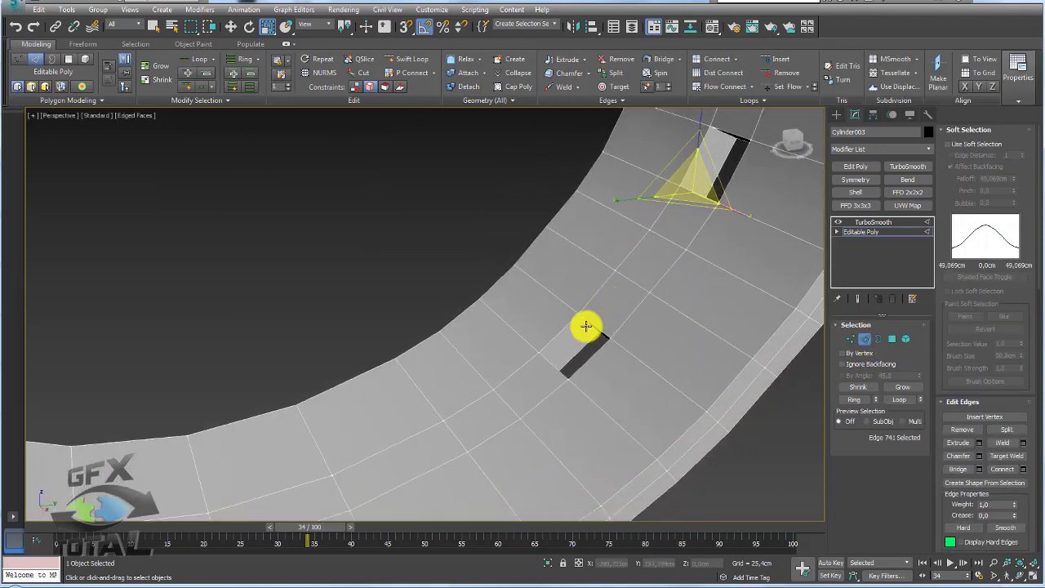
{"action": "middle_click_drag", "start_coordinate": [583, 343], "coordinate": [525, 303], "text": "alt"}
{"action": "left_click", "coordinate": [529, 302], "text": "ctrl"}
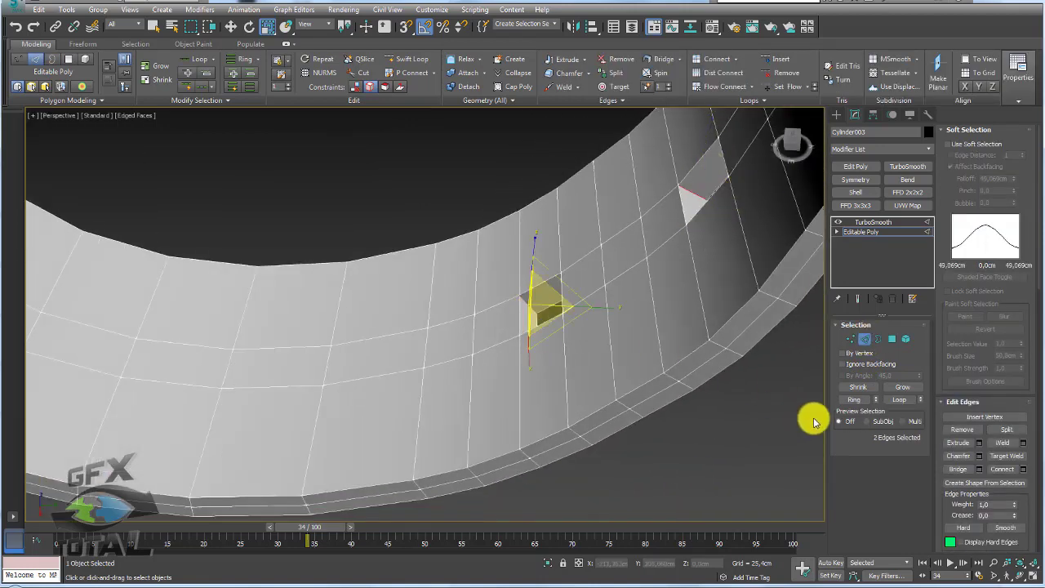
{"action": "left_click", "coordinate": [854, 400]}
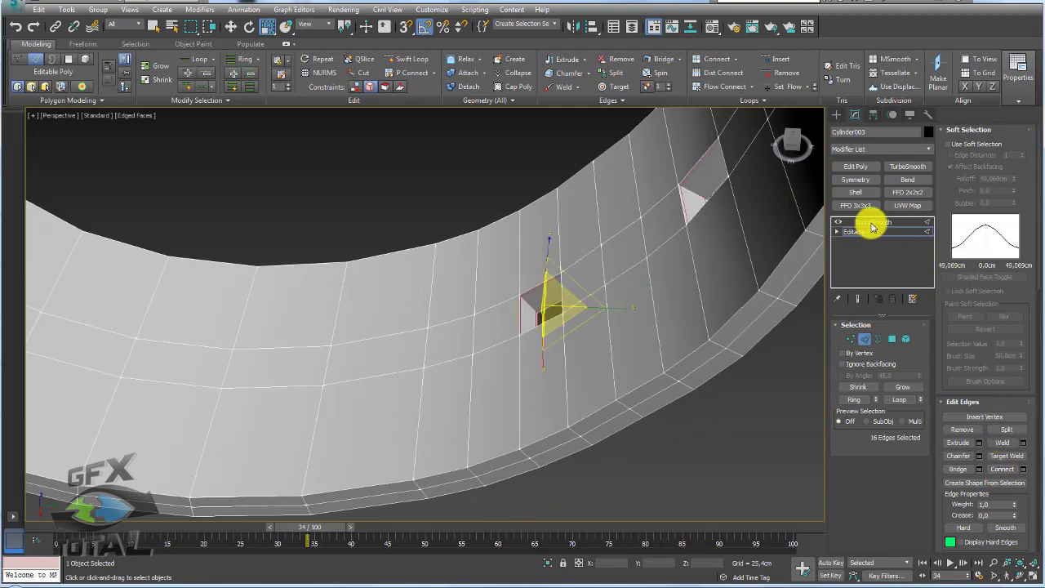
{"action": "scroll", "coordinate": [564, 263], "scroll_direction": "down", "scroll_amount": 5}
{"action": "scroll", "coordinate": [564, 343], "scroll_direction": "down", "scroll_amount": 5}
{"action": "left_click", "coordinate": [560, 341]}
{"action": "mouse_move", "coordinate": [560, 341]}
{"action": "middle_mouse_down", "text": "alt"}
{"action": "mouse_move", "coordinate": [655, 315]}
{"action": "mouse_move", "coordinate": [466, 303]}
{"action": "mouse_move", "coordinate": [479, 311]}
{"action": "mouse_move", "coordinate": [443, 282]}
{"action": "mouse_move", "coordinate": [362, 258]}
{"action": "middle_mouse_up", "text": "alt"}
{"action": "scroll", "coordinate": [478, 310], "scroll_direction": "up", "scroll_amount": 5}
{"action": "scroll", "coordinate": [487, 297], "scroll_direction": "down", "scroll_amount": 3}
{"action": "scroll", "coordinate": [362, 259], "scroll_direction": "up", "scroll_amount": 4}
{"action": "left_click", "coordinate": [427, 258]}
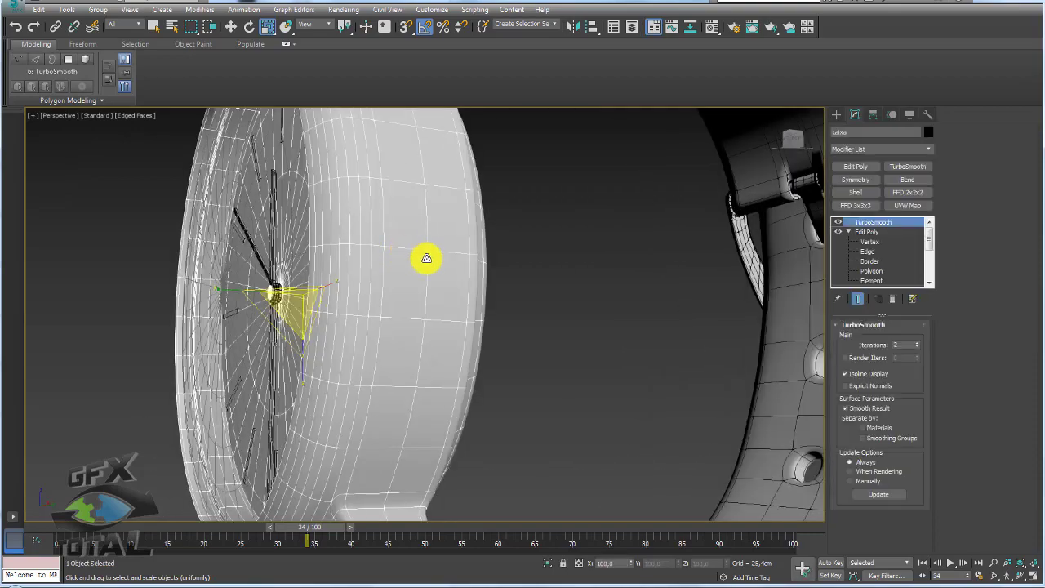
{"action": "scroll", "coordinate": [424, 312], "scroll_direction": "down", "scroll_amount": 3}
{"action": "scroll", "coordinate": [485, 329], "scroll_direction": "down", "scroll_amount": 2}
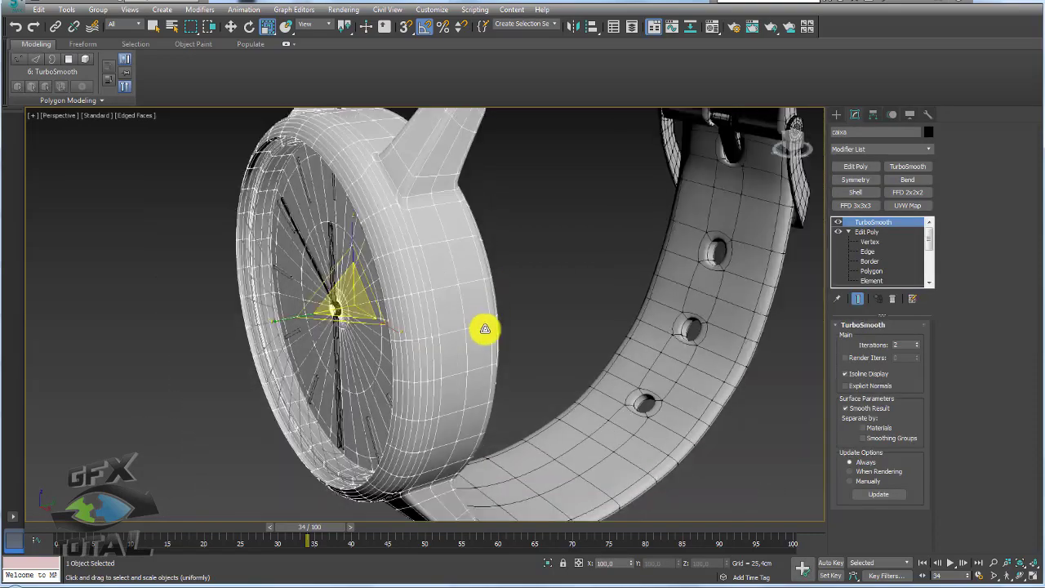
{"action": "scroll", "coordinate": [522, 322], "scroll_direction": "down", "scroll_amount": 2}
{"action": "mouse_move", "coordinate": [494, 342]}
{"action": "middle_mouse_down", "text": "alt"}
{"action": "mouse_move", "coordinate": [560, 321]}
{"action": "mouse_move", "coordinate": [572, 303]}
{"action": "middle_mouse_up", "text": "alt"}
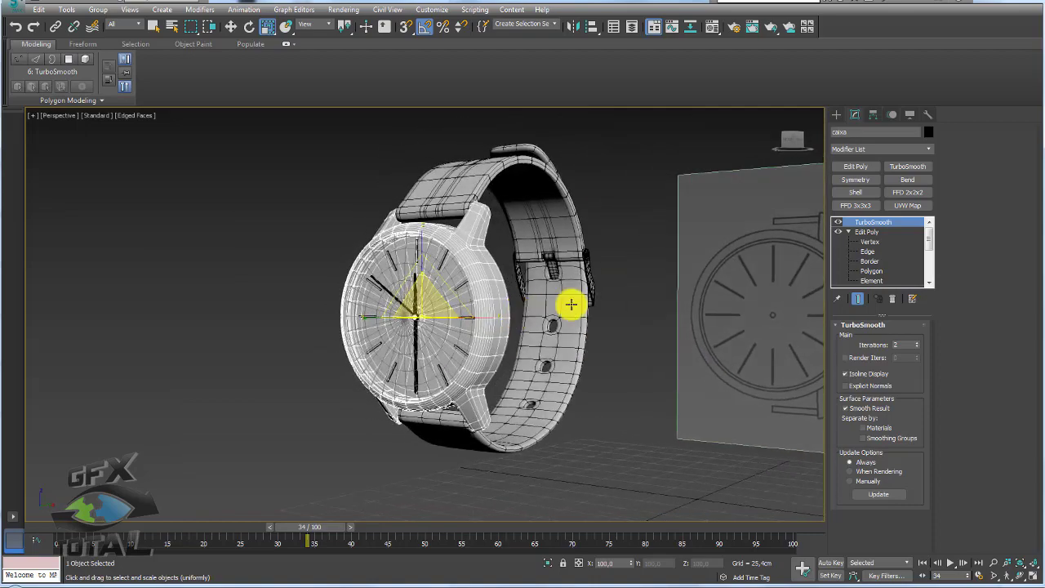
Step: Create a small cylinder on the grid and reduce its height
{"action": "left_click", "coordinate": [837, 115]}
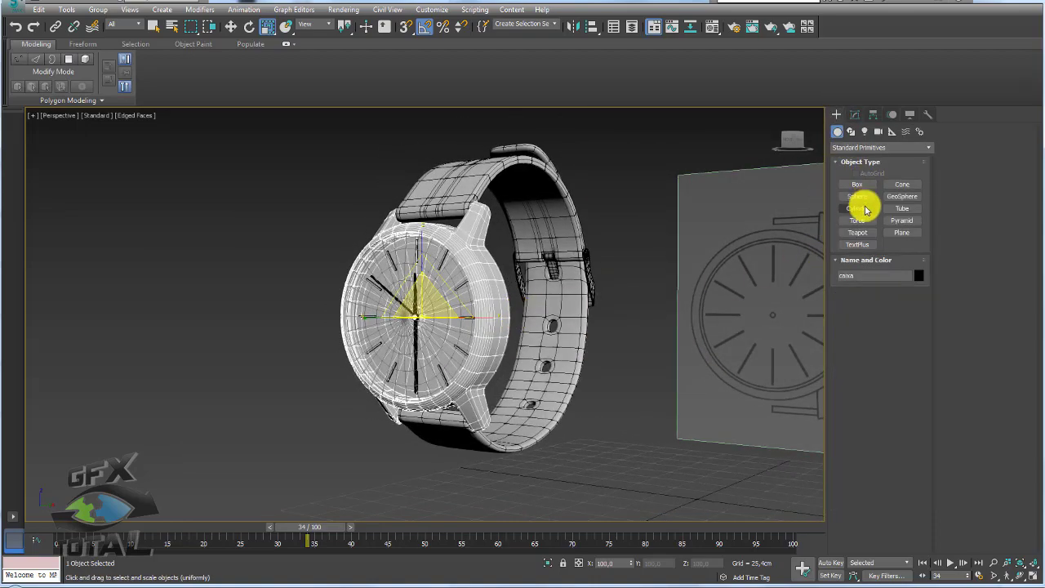
{"action": "left_click", "coordinate": [859, 208]}
{"action": "middle_click_drag", "start_coordinate": [579, 427], "coordinate": [597, 476], "text": "alt"}
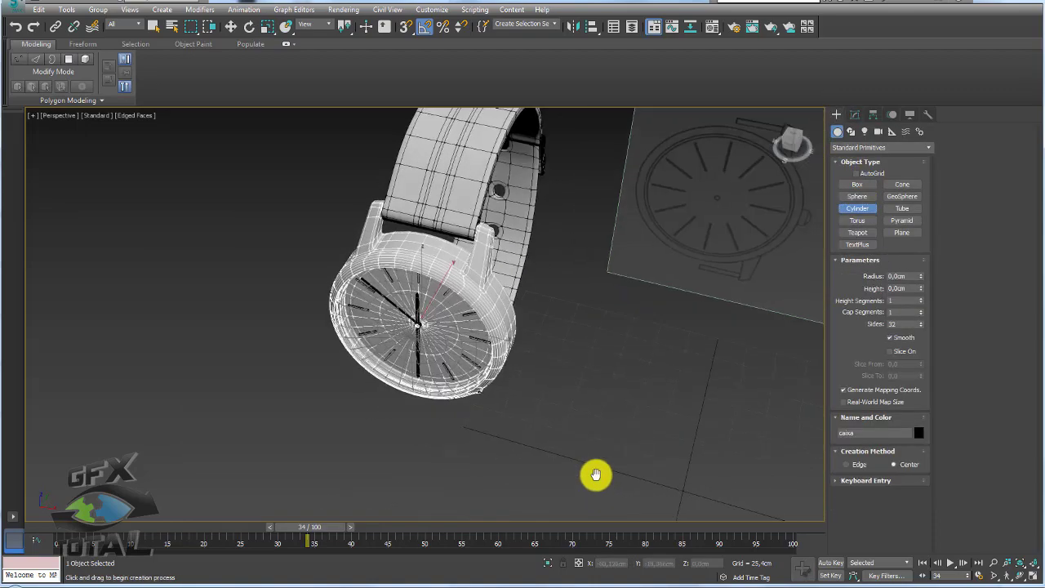
{"action": "left_click_drag", "start_coordinate": [656, 446], "coordinate": [668, 451]}
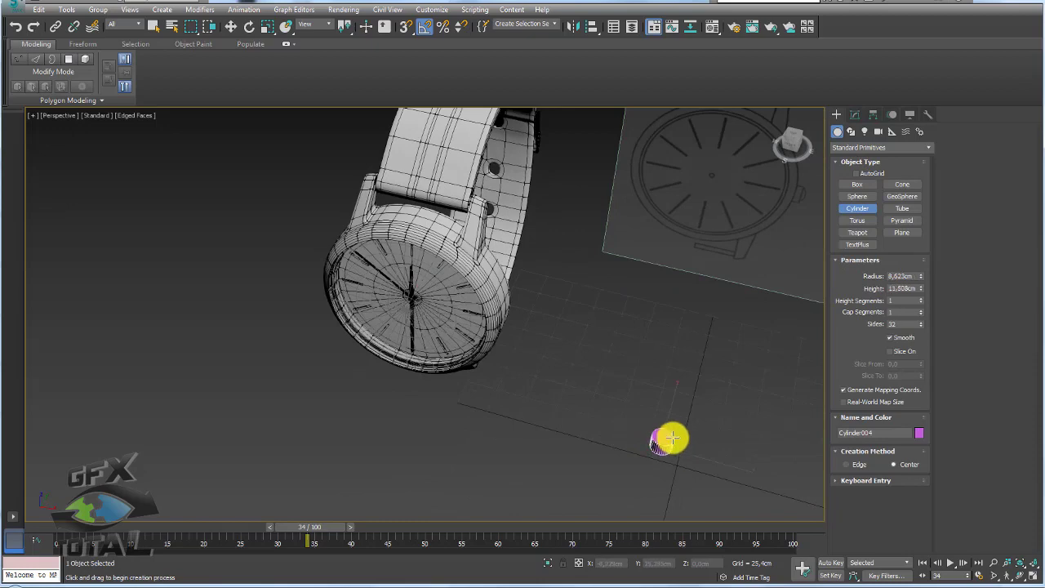
{"action": "key", "text": "r"}
{"action": "middle_click_drag", "start_coordinate": [664, 436], "coordinate": [674, 311], "text": "alt"}
{"action": "scroll", "coordinate": [669, 298], "scroll_direction": "up", "scroll_amount": 3}
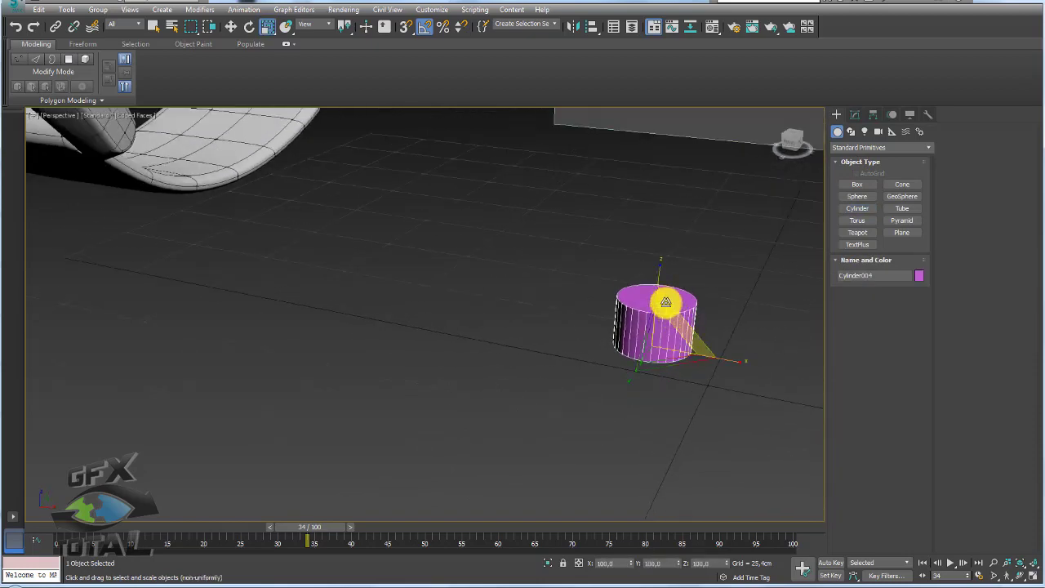
{"action": "key", "text": "w"}
{"action": "key", "text": "e"}
{"action": "left_click", "coordinate": [854, 115]}
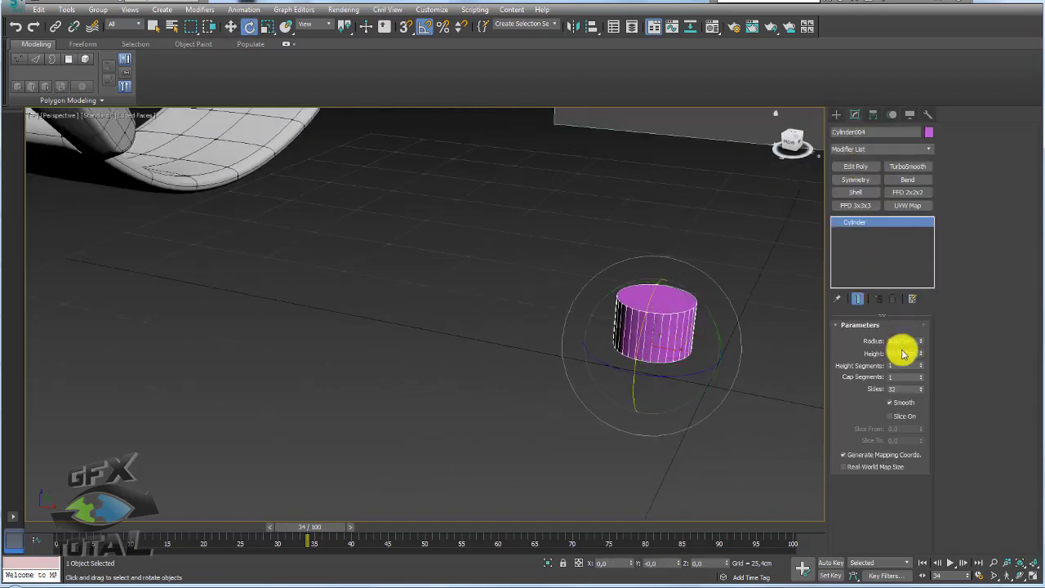
{"action": "middle_click_drag", "start_coordinate": [669, 354], "coordinate": [668, 342], "text": "alt"}
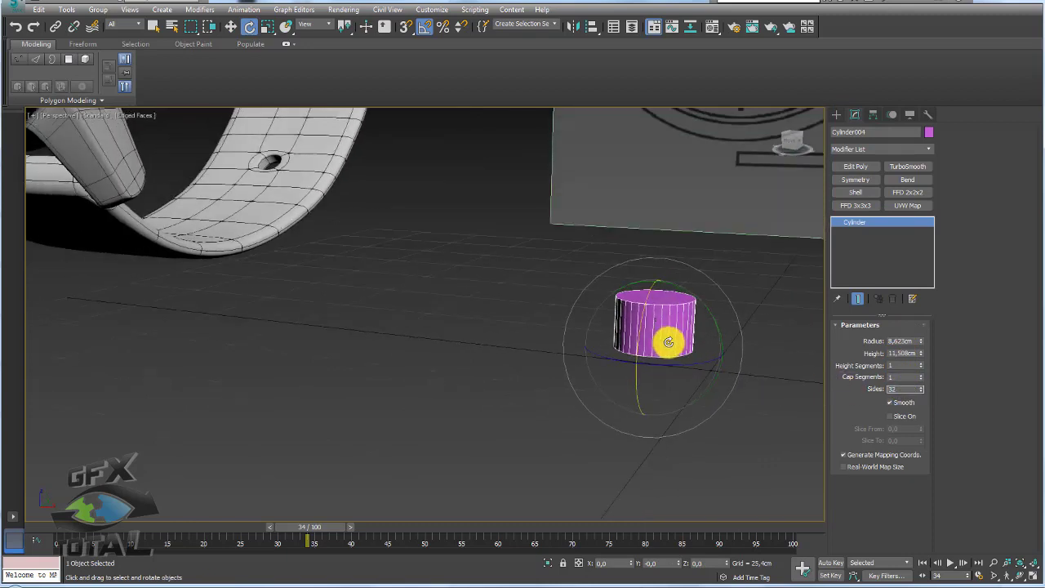
{"action": "left_click_drag", "start_coordinate": [921, 353], "coordinate": [921, 372]}
Step: Create a sphere, align it to the cylinder's centre, and lift it onto the cylinder's top
{"action": "left_click", "coordinate": [836, 115]}
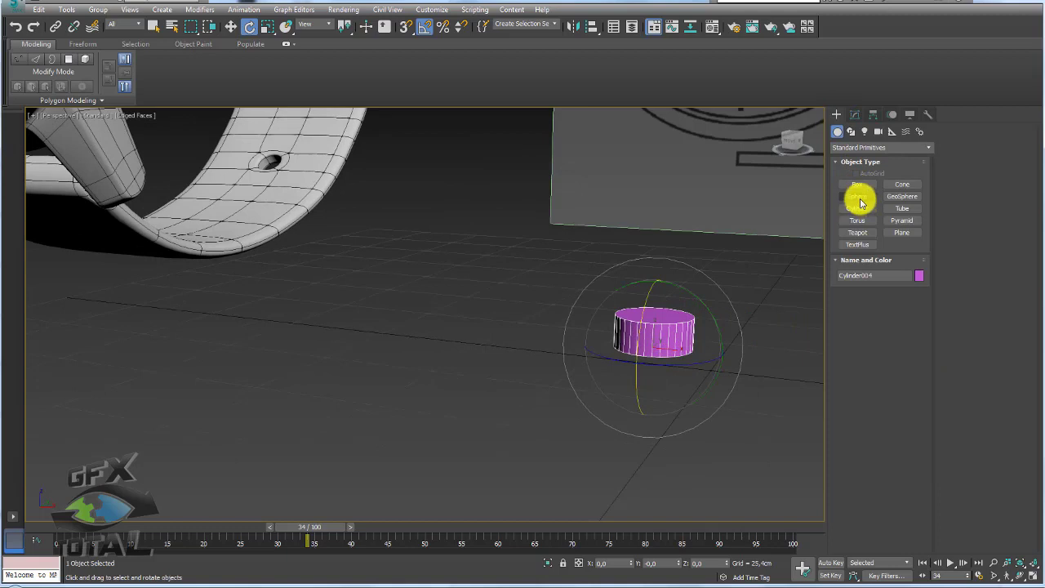
{"action": "left_click", "coordinate": [859, 203]}
{"action": "left_click_drag", "start_coordinate": [733, 367], "coordinate": [759, 374]}
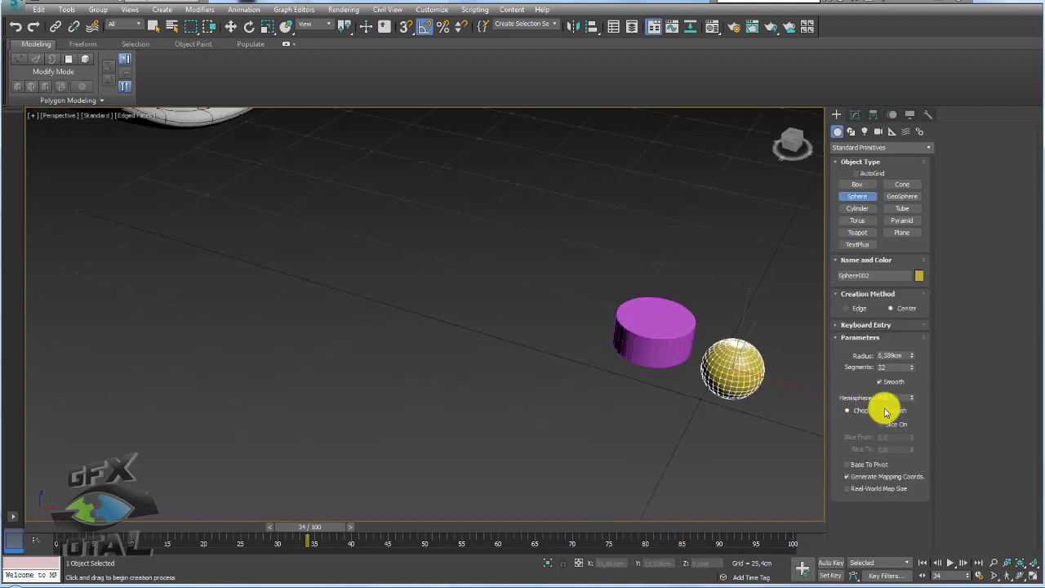
{"action": "key", "text": "e"}
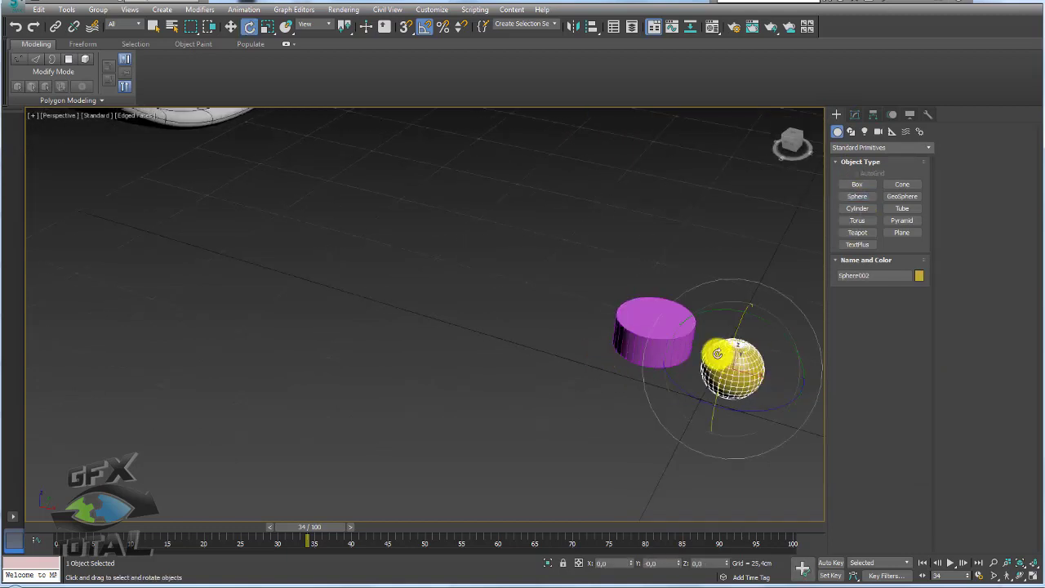
{"action": "key", "text": "alt+a"}
{"action": "left_click", "coordinate": [645, 335]}
{"action": "left_click", "coordinate": [737, 378]}
{"action": "key", "text": "w"}
{"action": "middle_click_drag", "start_coordinate": [659, 356], "coordinate": [654, 296], "text": "alt"}
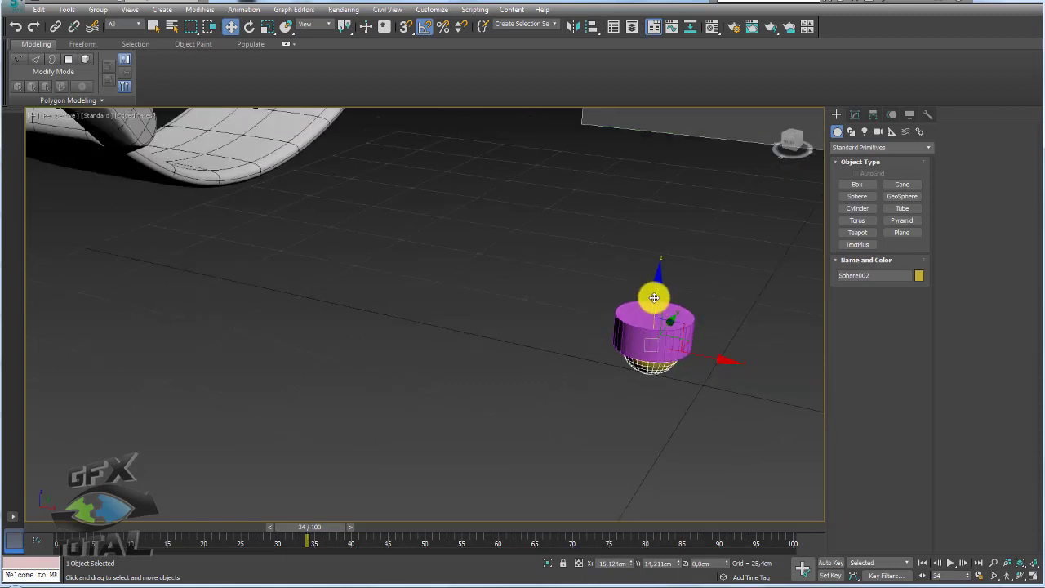
{"action": "left_click_drag", "start_coordinate": [653, 297], "coordinate": [664, 250]}
{"action": "scroll", "coordinate": [673, 338], "scroll_direction": "up", "scroll_amount": 5}
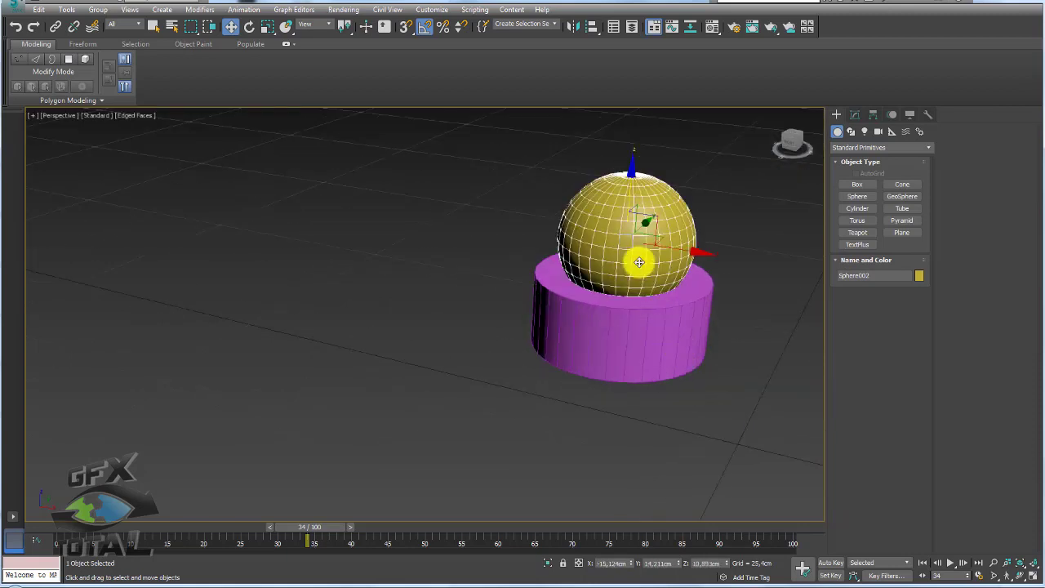
Step: Convert the sphere to Editable Poly, delete its lower half, and flatten the hemisphere vertically
{"action": "right_click", "coordinate": [639, 262]}
{"action": "left_click", "coordinate": [784, 335]}
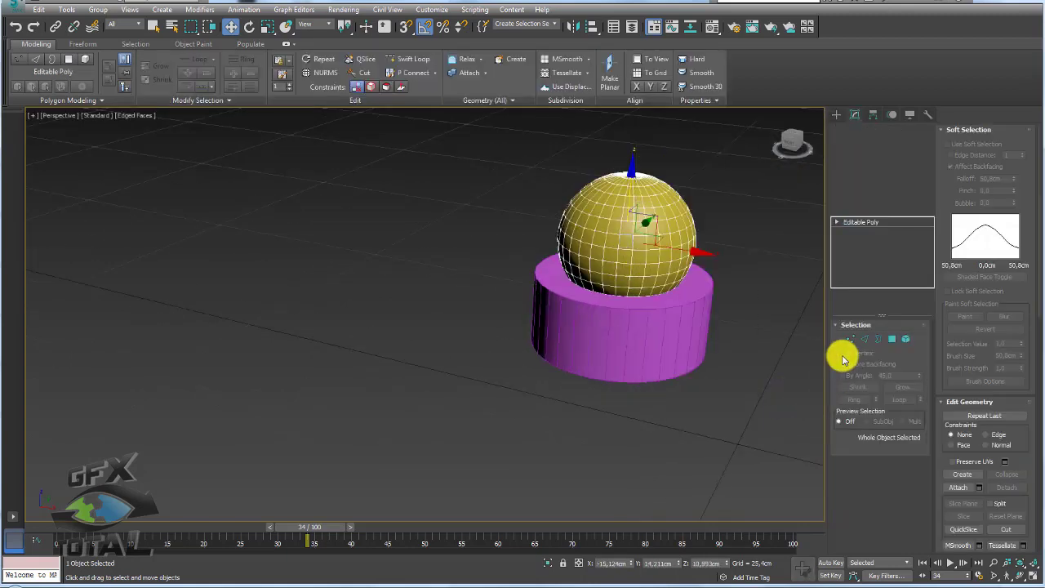
{"action": "left_click", "coordinate": [892, 338]}
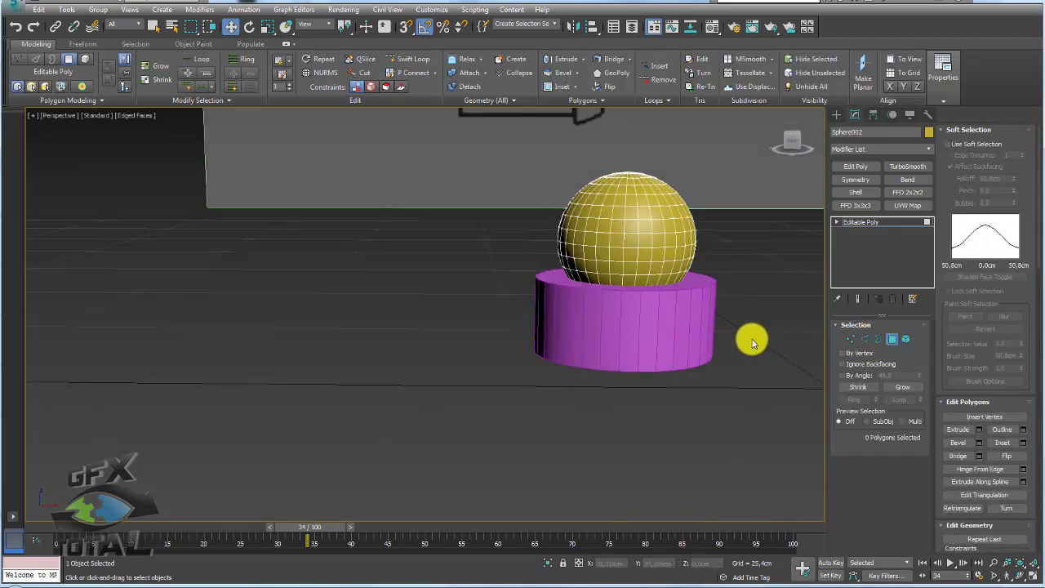
{"action": "middle_click_drag", "start_coordinate": [752, 343], "coordinate": [504, 226], "text": "alt"}
{"action": "left_click_drag", "start_coordinate": [756, 354], "coordinate": [476, 235]}
{"action": "key", "text": "Delete"}
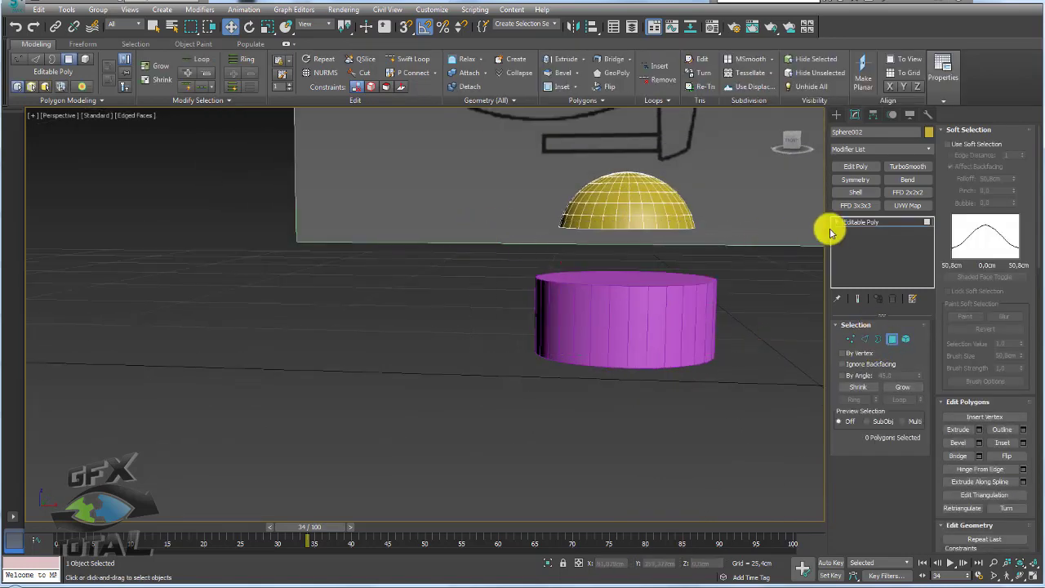
{"action": "left_click", "coordinate": [843, 224]}
{"action": "key", "text": "e"}
{"action": "key", "text": "r"}
{"action": "left_click_drag", "start_coordinate": [613, 168], "coordinate": [627, 231]}
{"action": "key", "text": "w"}
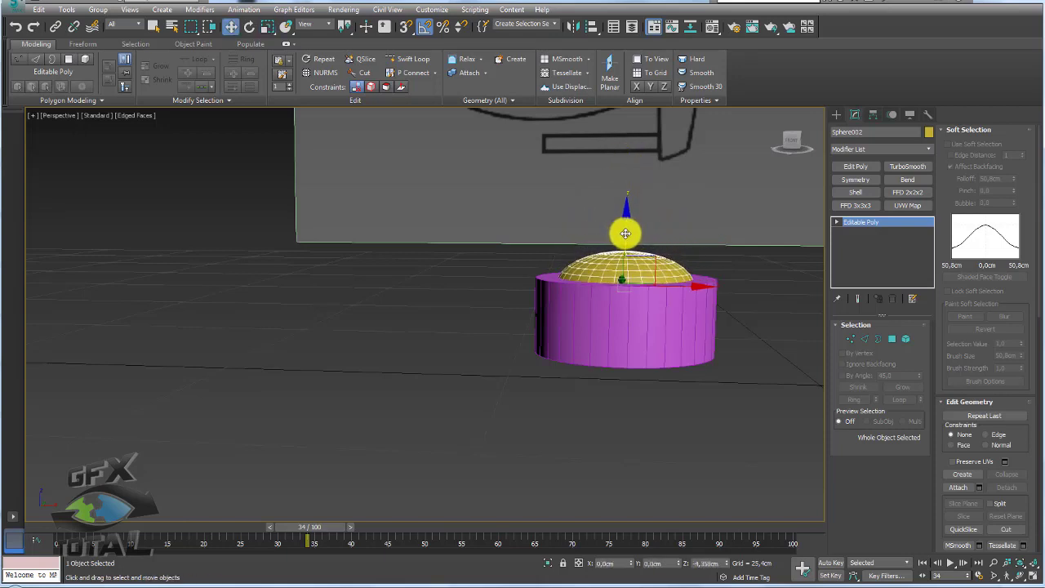
Step: Widen the dome's open rim to the cylinder edge and pull it down into a wall
{"action": "left_click", "coordinate": [878, 338]}
{"action": "left_click", "coordinate": [660, 281]}
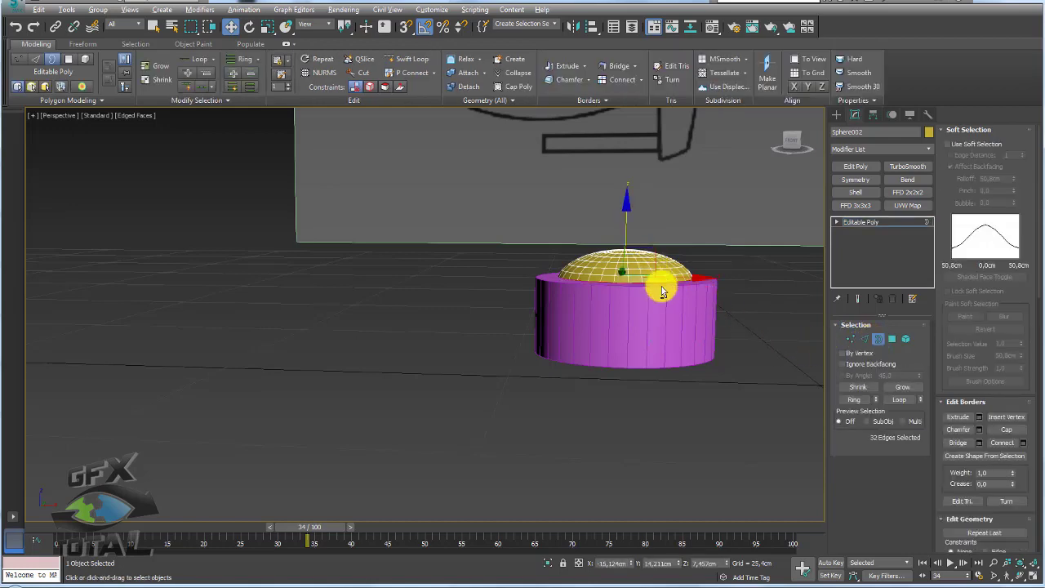
{"action": "middle_click_drag", "start_coordinate": [660, 282], "coordinate": [662, 343], "text": "alt"}
{"action": "key", "text": "r"}
{"action": "left_click_drag", "start_coordinate": [650, 295], "coordinate": [658, 310]}
{"action": "middle_click_drag", "start_coordinate": [658, 316], "coordinate": [637, 252], "text": "alt"}
{"action": "key", "text": "w"}
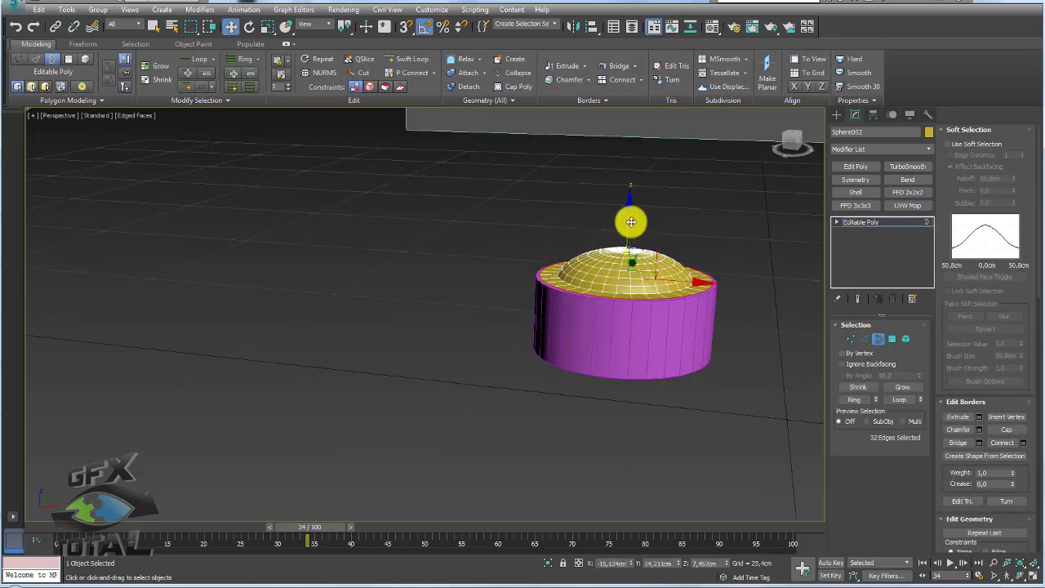
{"action": "middle_click_drag", "start_coordinate": [625, 295], "coordinate": [634, 289], "text": "alt"}
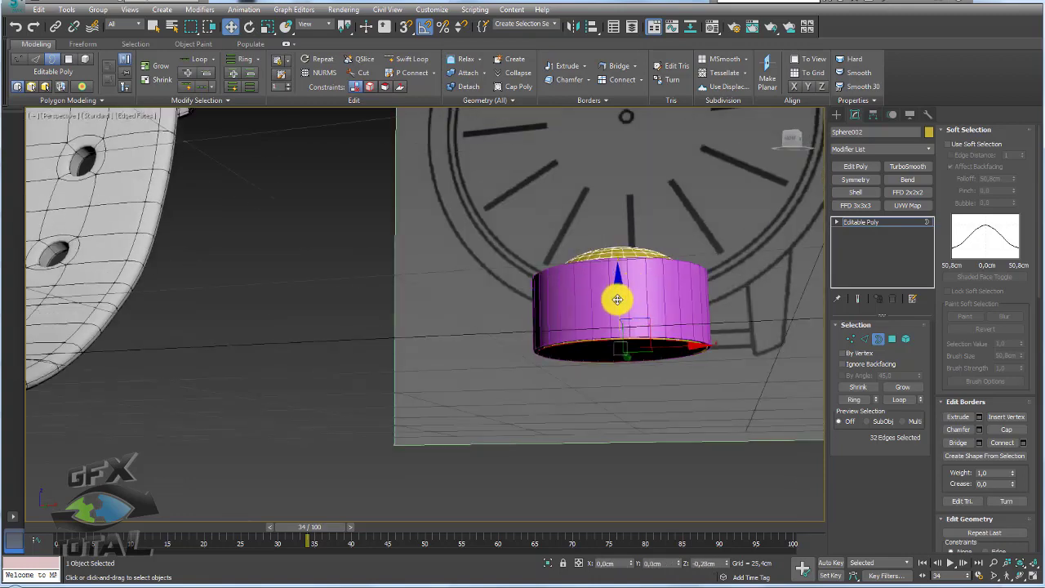
{"action": "left_click_drag", "start_coordinate": [618, 299], "coordinate": [629, 383], "text": "shift"}
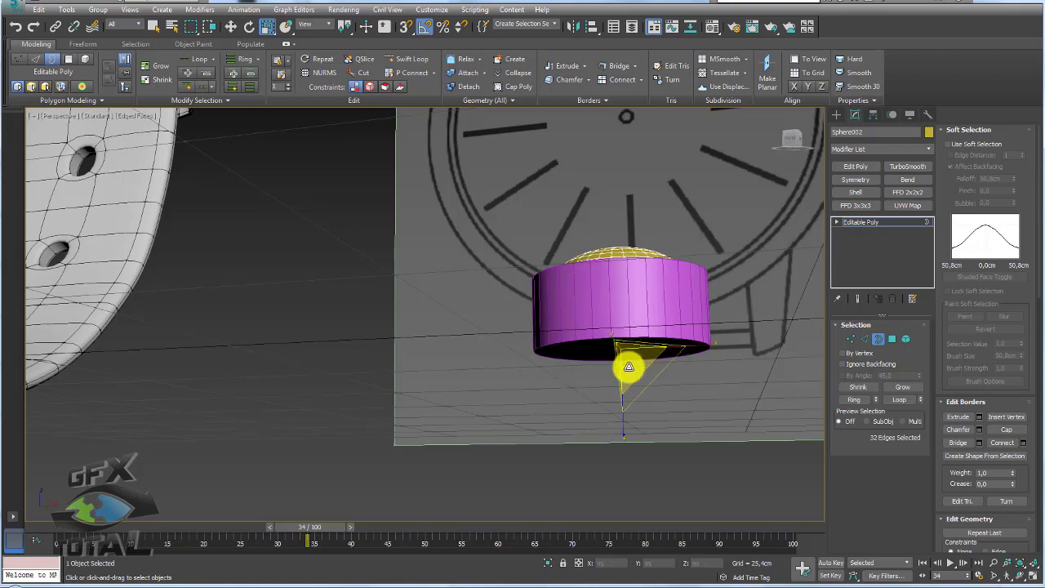
{"action": "left_click", "coordinate": [864, 224]}
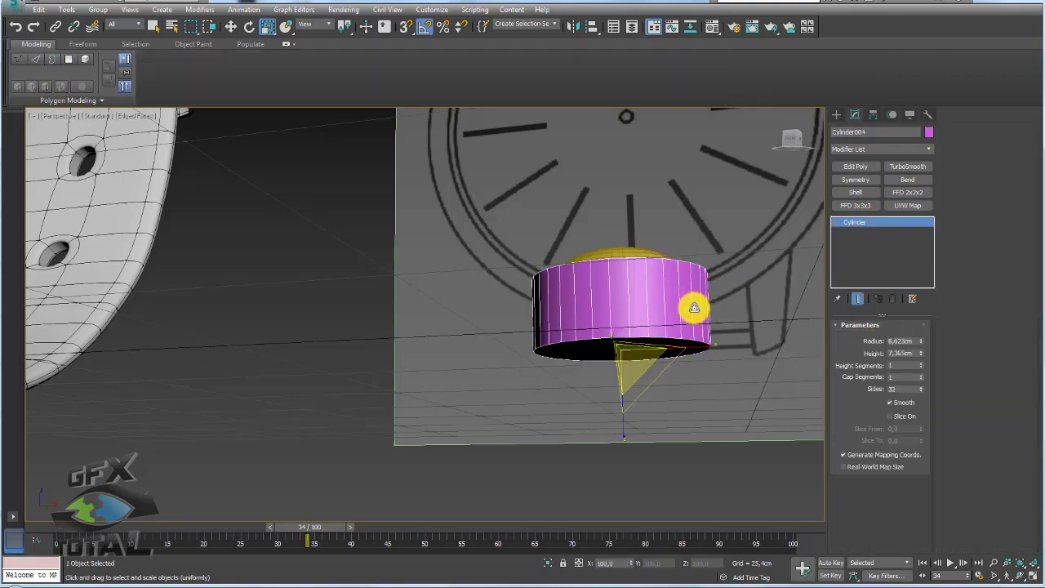
{"action": "mouse_move", "coordinate": [689, 299]}
{"action": "middle_mouse_down", "text": "alt"}
{"action": "mouse_move", "coordinate": [669, 350]}
{"action": "mouse_move", "coordinate": [623, 392]}
{"action": "mouse_move", "coordinate": [546, 264]}
{"action": "mouse_move", "coordinate": [635, 305]}
{"action": "middle_mouse_up", "text": "alt"}
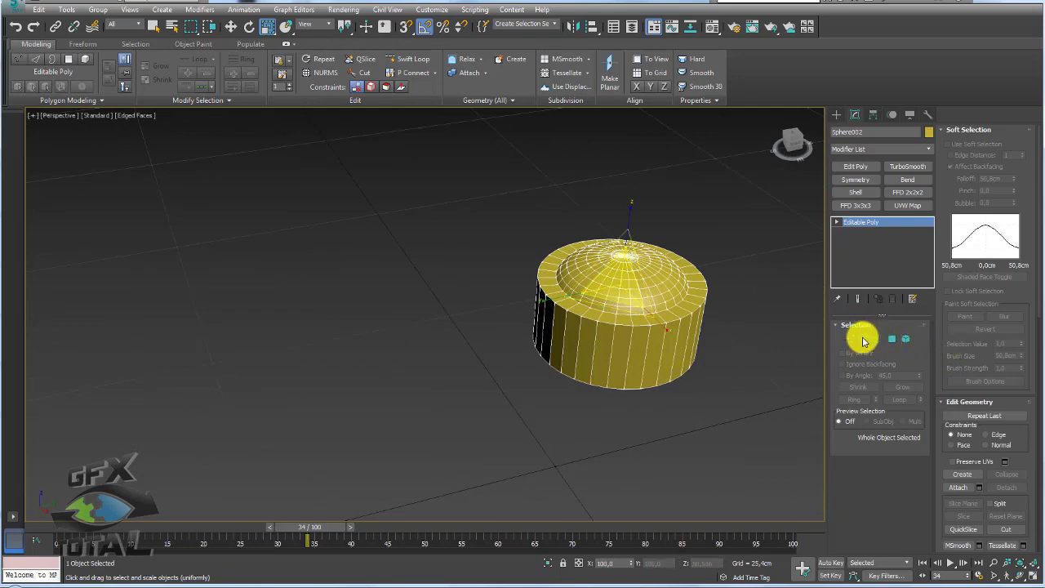
Step: Select the crown's 32 side faces from a ring of vertical edges
{"action": "left_click", "coordinate": [864, 338]}
{"action": "scroll", "coordinate": [690, 327], "scroll_direction": "up", "scroll_amount": 3}
{"action": "left_click", "coordinate": [681, 354]}
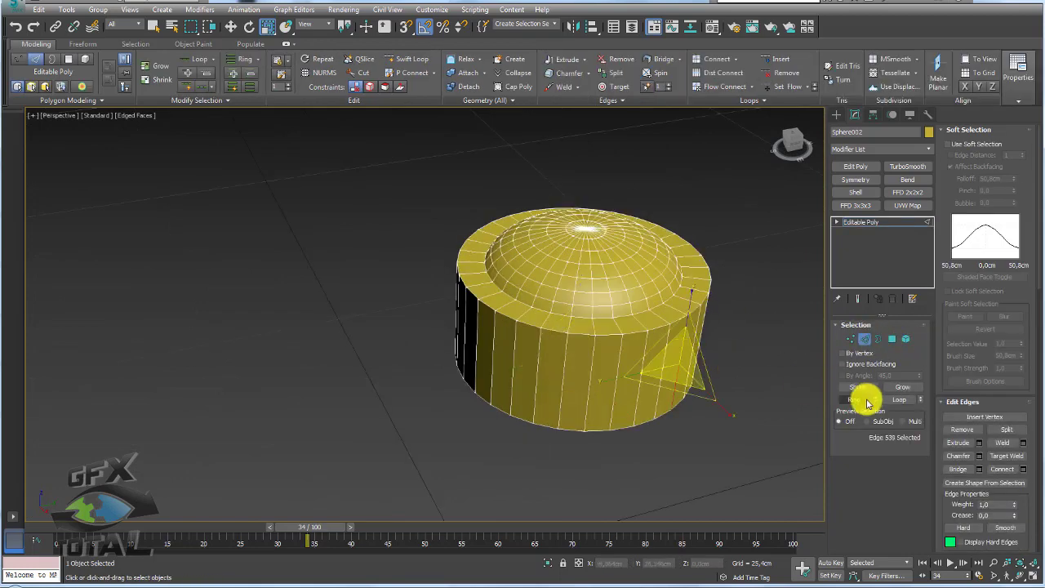
{"action": "left_click", "coordinate": [868, 400]}
{"action": "left_click", "coordinate": [892, 340], "text": "ctrl"}
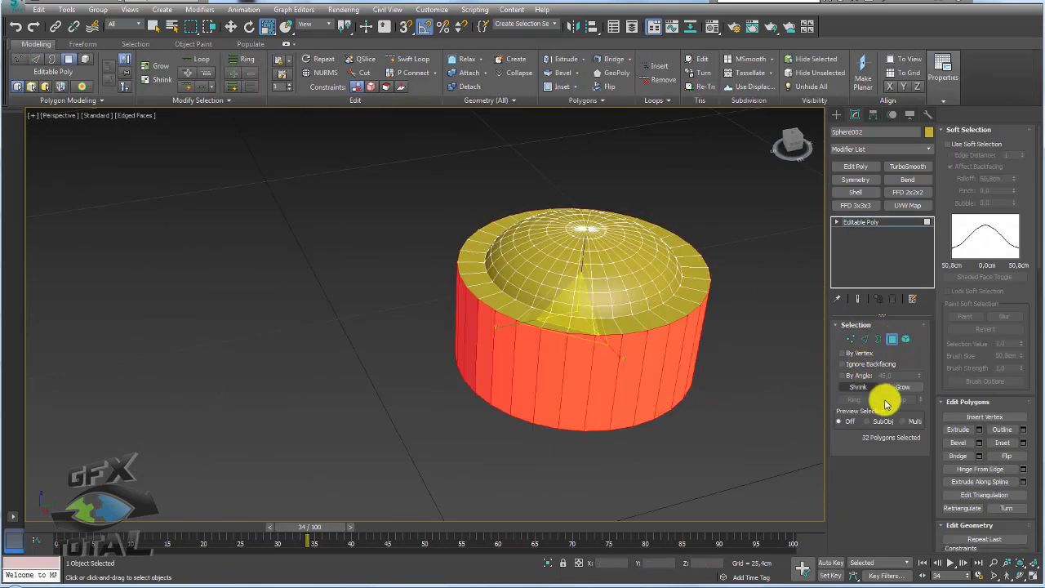
Step: Bevel each side face separately with zero outline and raised height to form ridges
{"action": "left_click", "coordinate": [980, 445]}
{"action": "left_click", "coordinate": [436, 320]}
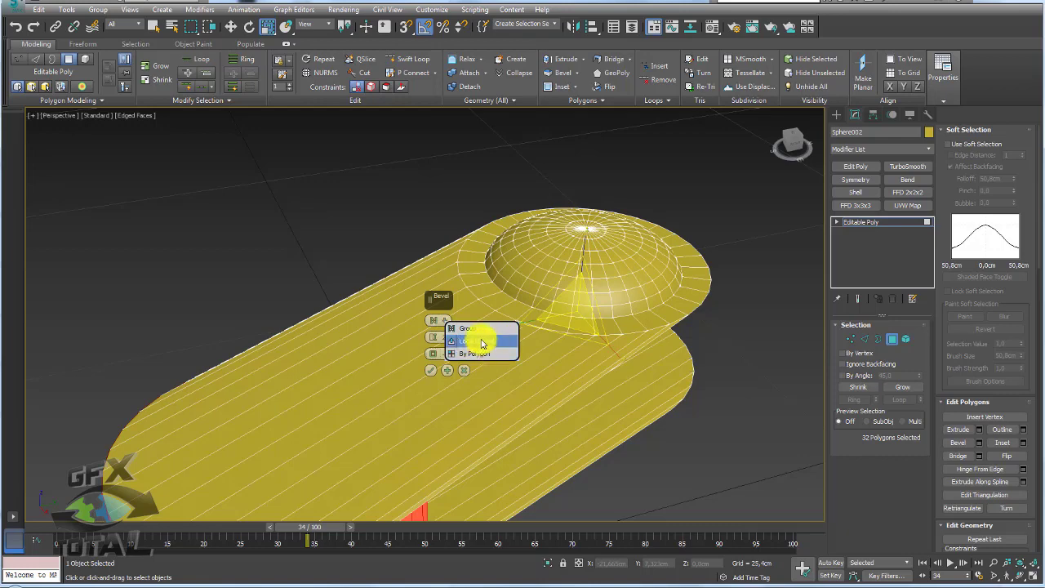
{"action": "left_click", "coordinate": [479, 356]}
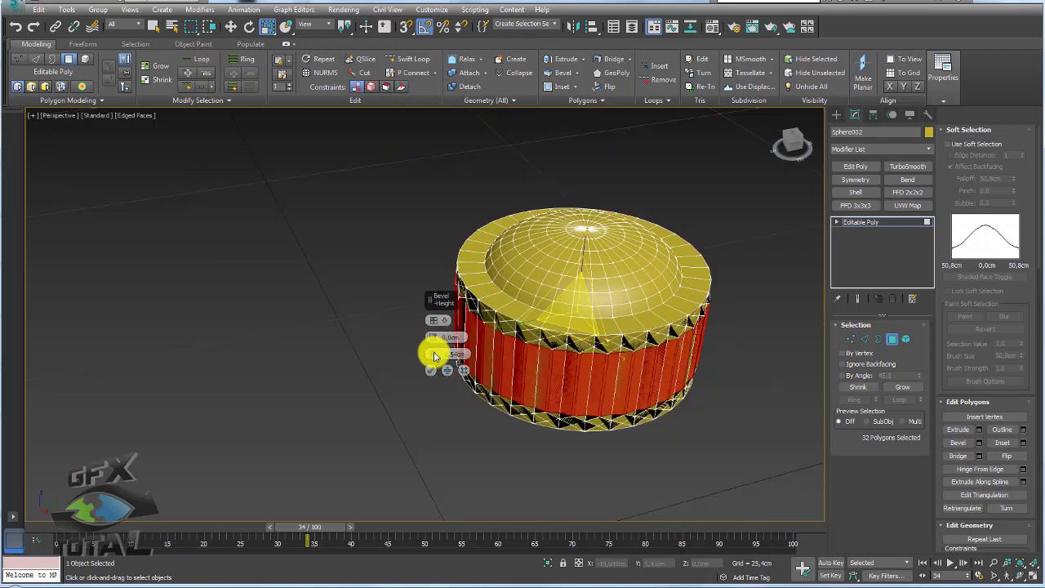
{"action": "mouse_move", "coordinate": [433, 351]}
{"action": "left_mouse_down"}
{"action": "mouse_move", "coordinate": [434, 339]}
{"action": "mouse_move", "coordinate": [436, 354]}
{"action": "left_mouse_up"}
{"action": "left_click", "coordinate": [435, 345]}
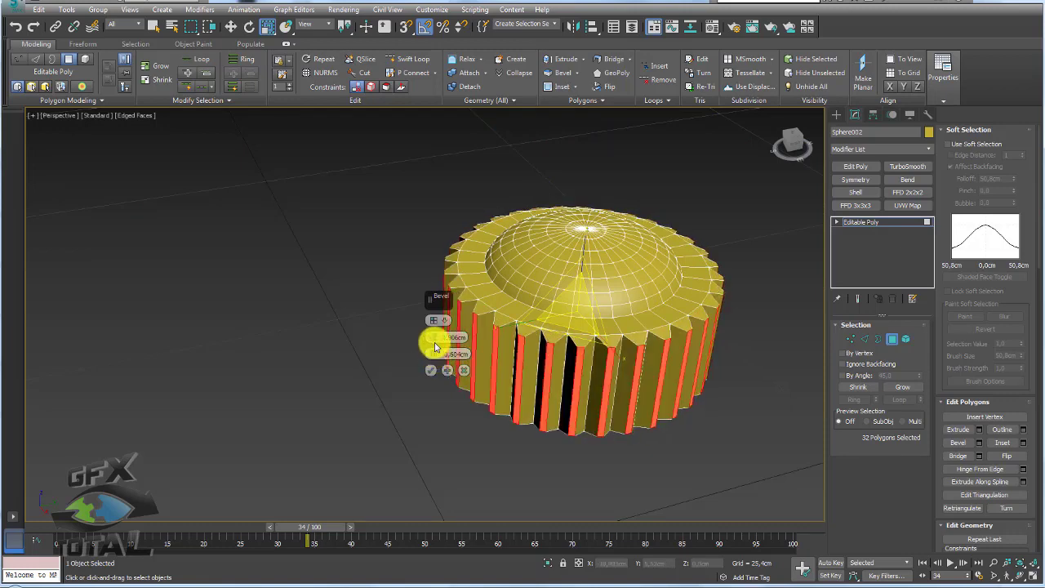
{"action": "left_click_drag", "start_coordinate": [435, 339], "coordinate": [433, 333]}
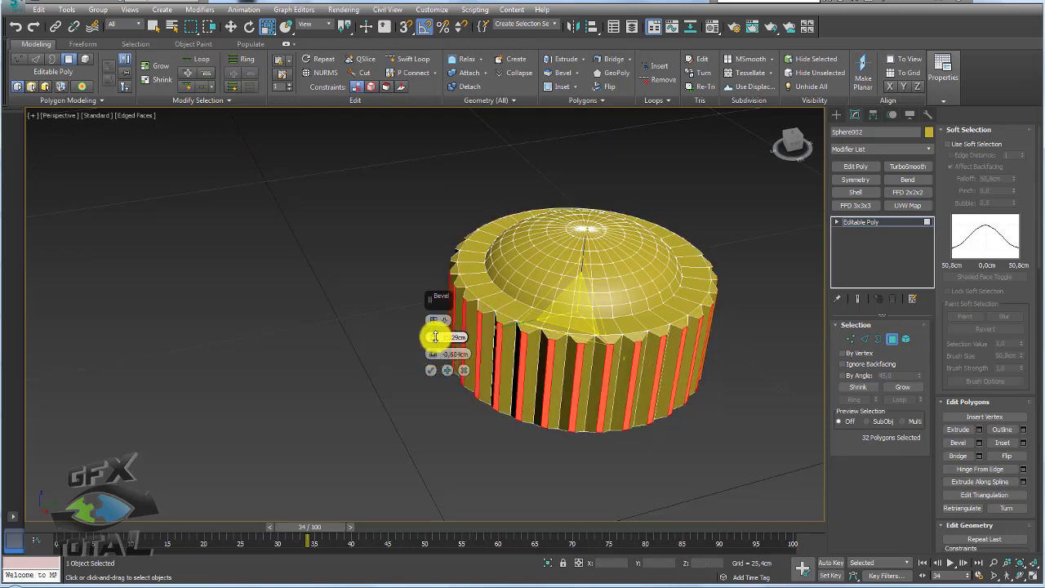
{"action": "left_click", "coordinate": [433, 369]}
{"action": "middle_click_drag", "start_coordinate": [432, 367], "coordinate": [691, 373], "text": "alt"}
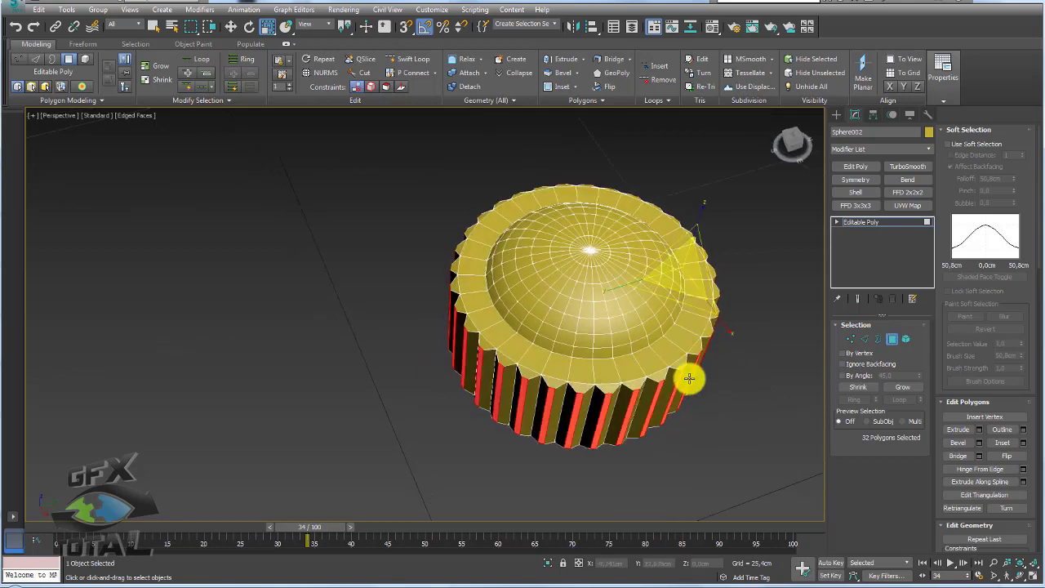
{"action": "left_click", "coordinate": [870, 222]}
{"action": "scroll", "coordinate": [649, 291], "scroll_direction": "down", "scroll_amount": 3}
Step: In Border mode, Shift-move the crown's inner rim upward to extend it with new faces
{"action": "middle_click_drag", "start_coordinate": [613, 303], "coordinate": [576, 218], "text": "alt"}
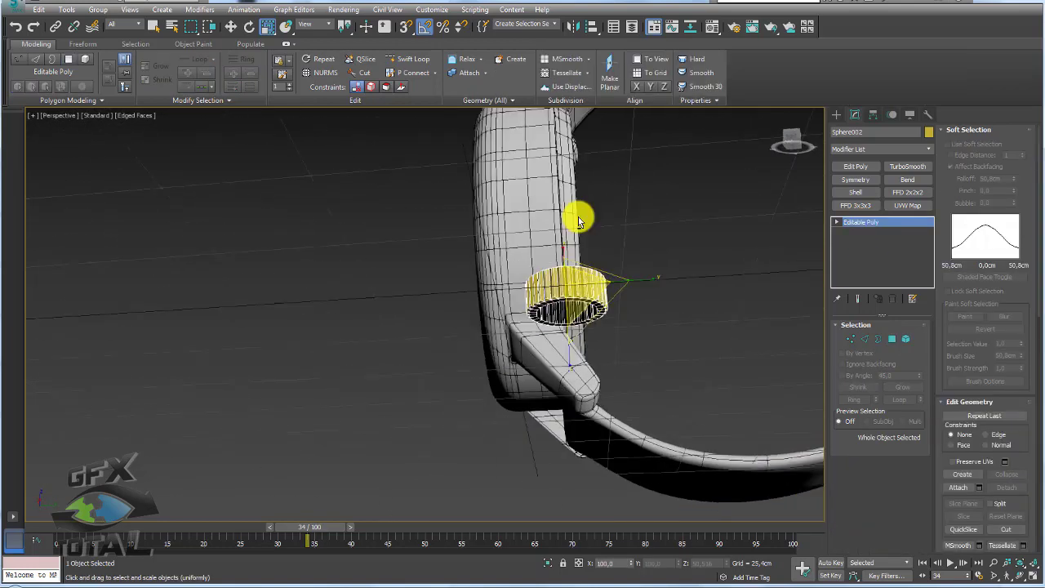
{"action": "scroll", "coordinate": [596, 300], "scroll_direction": "up", "scroll_amount": 3}
{"action": "left_click", "coordinate": [880, 339]}
{"action": "left_click", "coordinate": [576, 322]}
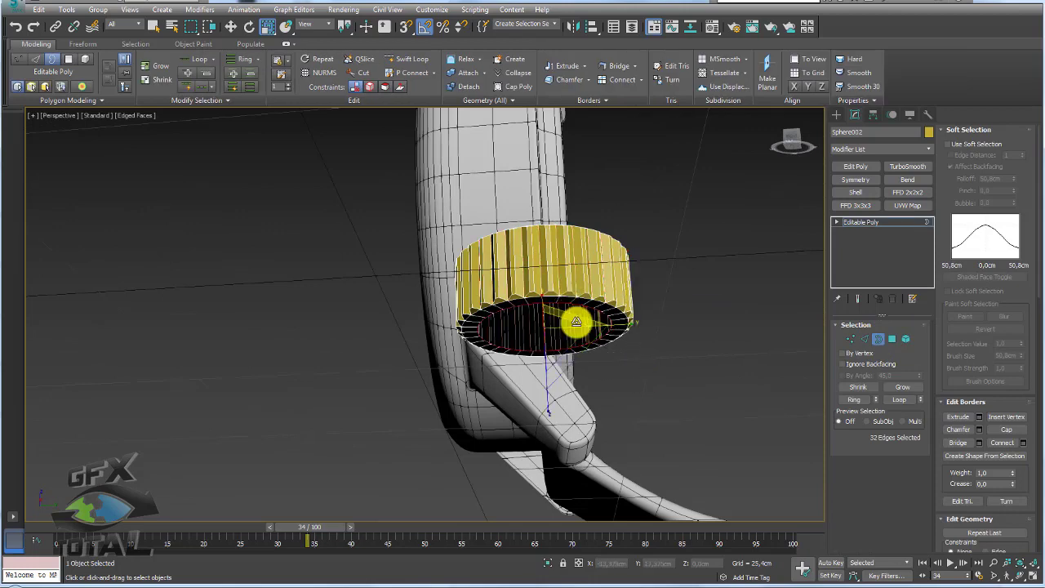
{"action": "key", "text": "w"}
{"action": "left_click_drag", "start_coordinate": [556, 346], "coordinate": [542, 297], "text": "shift"}
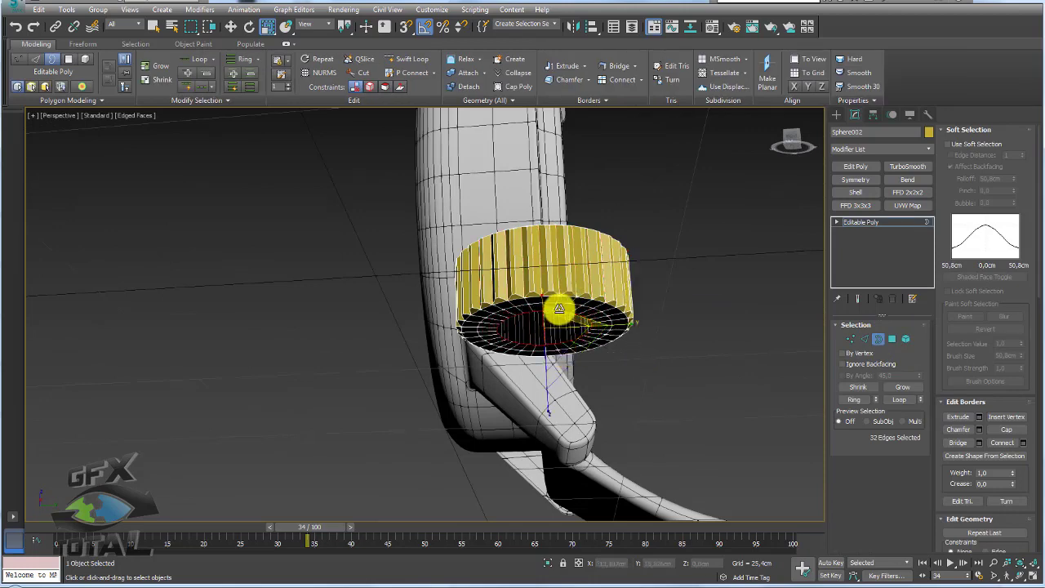
{"action": "left_click", "coordinate": [862, 222]}
Step: Rotate the crown 65 degrees about Y to turn it sideways
{"action": "scroll", "coordinate": [612, 259], "scroll_direction": "down", "scroll_amount": 5}
{"action": "mouse_move", "coordinate": [615, 254]}
{"action": "middle_mouse_down", "text": "alt"}
{"action": "mouse_move", "coordinate": [599, 275]}
{"action": "mouse_move", "coordinate": [662, 310]}
{"action": "middle_mouse_up", "text": "alt"}
{"action": "key", "text": "e"}
{"action": "mouse_move", "coordinate": [624, 274]}
{"action": "left_mouse_down"}
{"action": "mouse_move", "coordinate": [644, 310]}
{"action": "mouse_move", "coordinate": [634, 319]}
{"action": "left_mouse_up"}
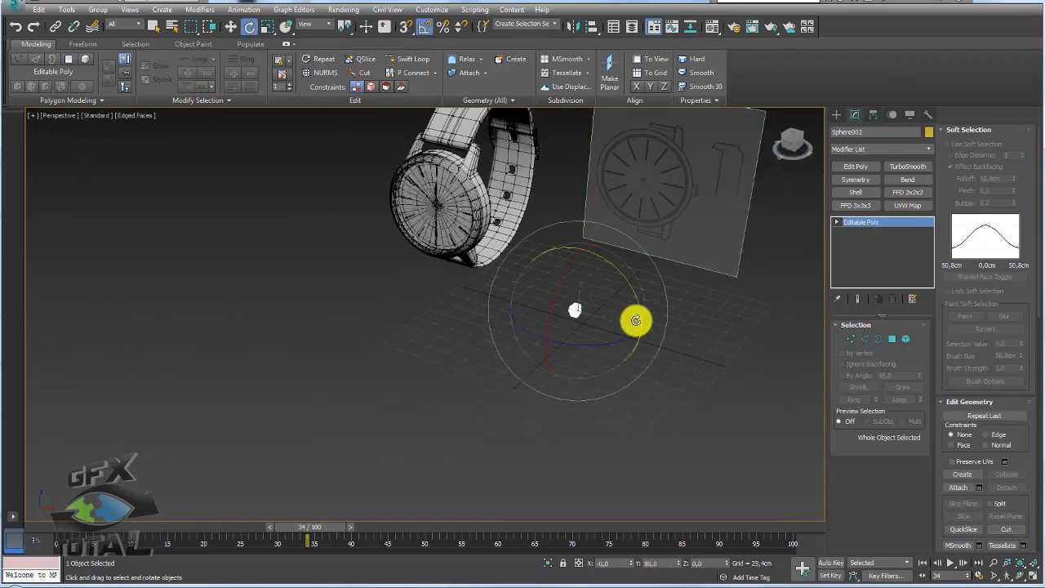
Step: In the front view, move the crown next to the watch case
{"action": "key", "text": "f"}
{"action": "scroll", "coordinate": [625, 313], "scroll_direction": "down", "scroll_amount": 3}
{"action": "key", "text": "w"}
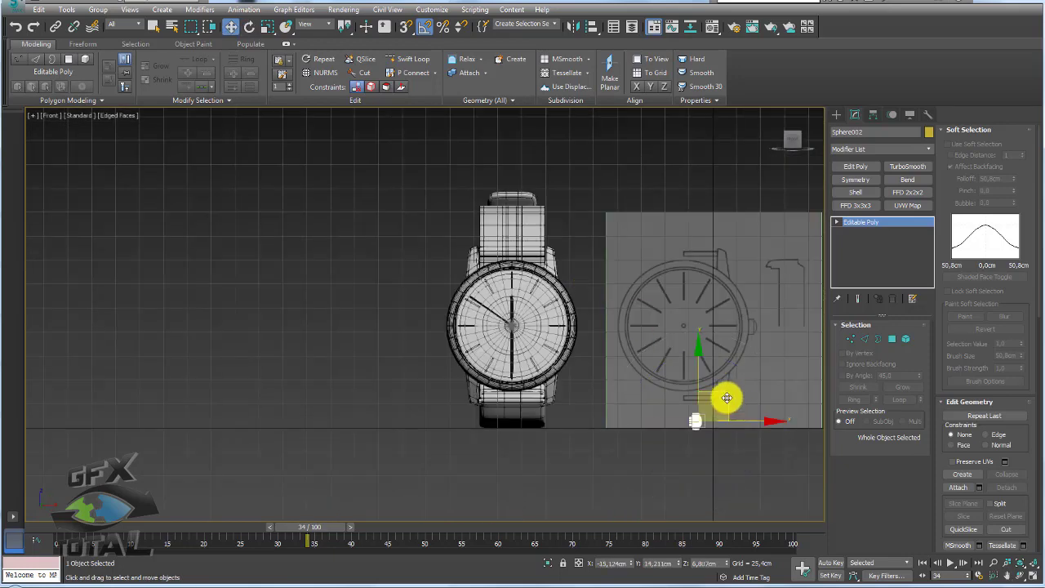
{"action": "mouse_move", "coordinate": [727, 397]}
{"action": "left_mouse_down"}
{"action": "mouse_move", "coordinate": [625, 296]}
{"action": "mouse_move", "coordinate": [599, 310]}
{"action": "mouse_move", "coordinate": [625, 311]}
{"action": "left_mouse_up"}
{"action": "scroll", "coordinate": [572, 322], "scroll_direction": "up", "scroll_amount": 5}
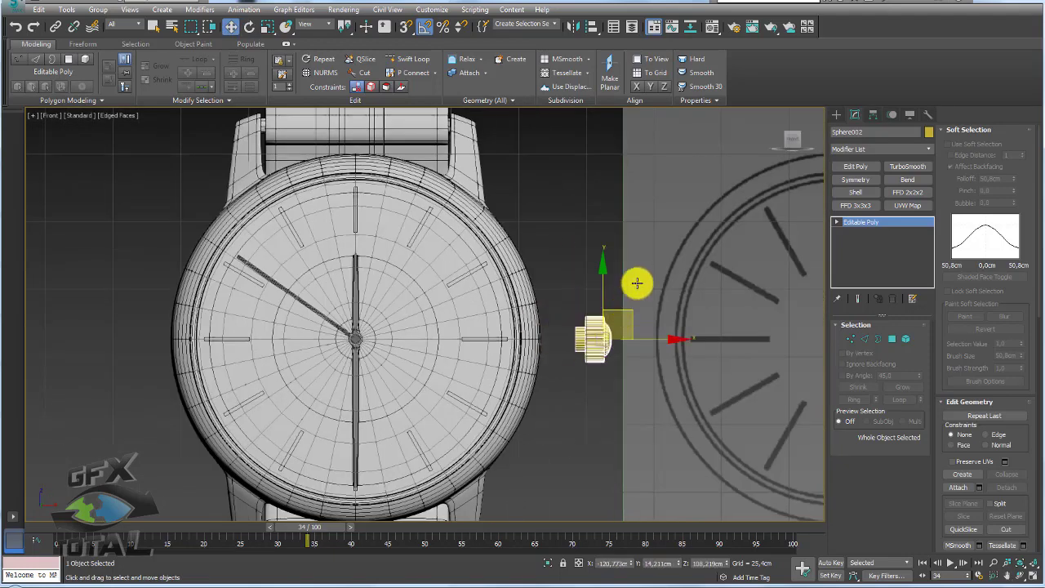
Step: Align the crown centred on the watch, then slide it along X to the case edge
{"action": "left_click", "coordinate": [593, 26]}
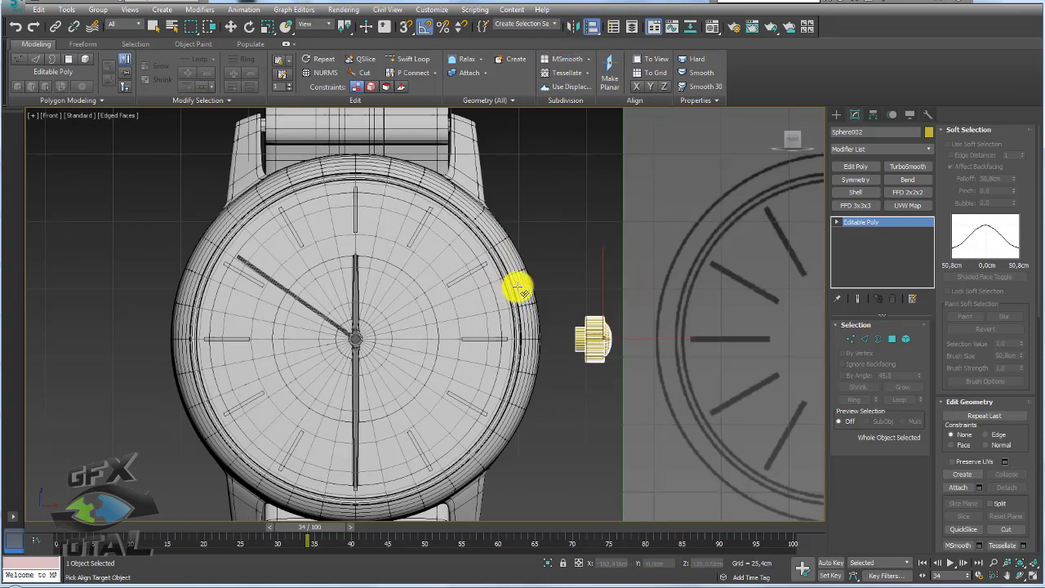
{"action": "left_click", "coordinate": [519, 290]}
{"action": "left_click", "coordinate": [758, 381]}
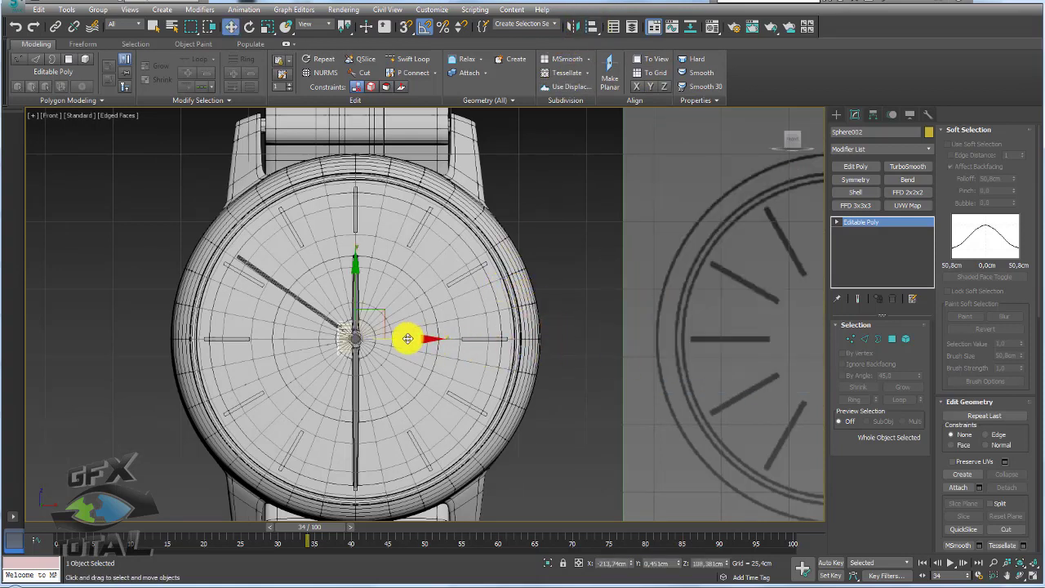
{"action": "left_click_drag", "start_coordinate": [408, 338], "coordinate": [613, 347]}
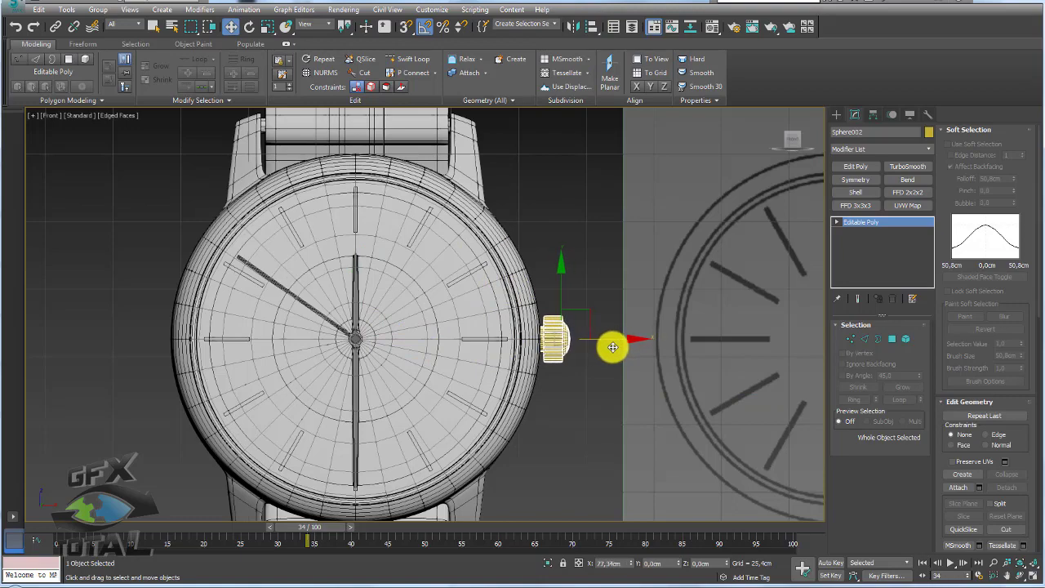
{"action": "key", "text": "p"}
{"action": "mouse_move", "coordinate": [625, 334]}
{"action": "middle_mouse_down", "text": "alt"}
{"action": "mouse_move", "coordinate": [553, 362]}
{"action": "mouse_move", "coordinate": [615, 348]}
{"action": "mouse_move", "coordinate": [563, 378]}
{"action": "mouse_move", "coordinate": [677, 133]}
{"action": "middle_mouse_up", "text": "alt"}
Step: Set the crown's object colour to black
{"action": "left_click", "coordinate": [928, 133]}
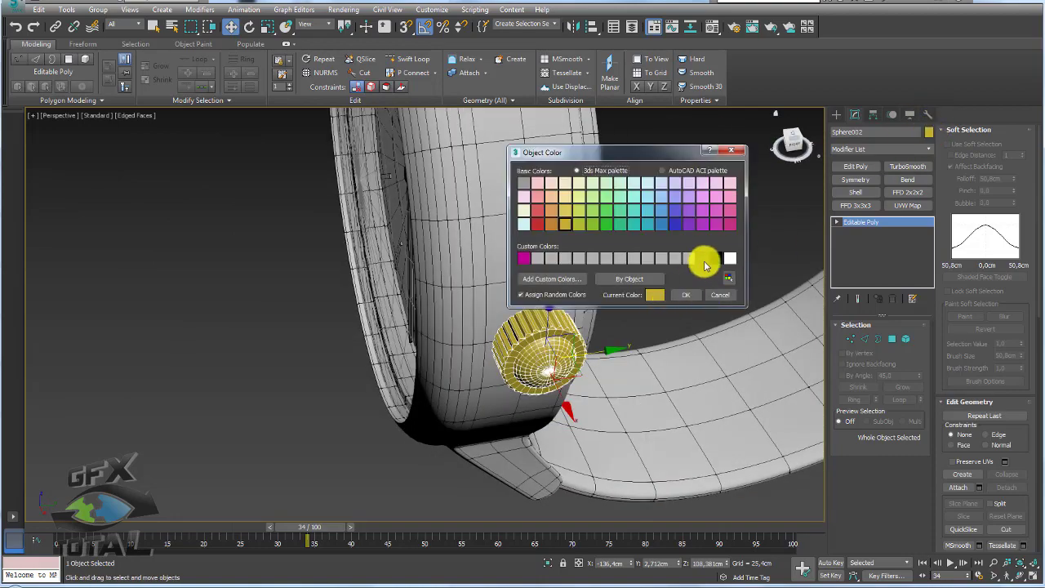
{"action": "left_click", "coordinate": [705, 259]}
{"action": "left_click", "coordinate": [686, 295]}
{"action": "middle_click_drag", "start_coordinate": [651, 317], "coordinate": [639, 149], "text": "alt"}
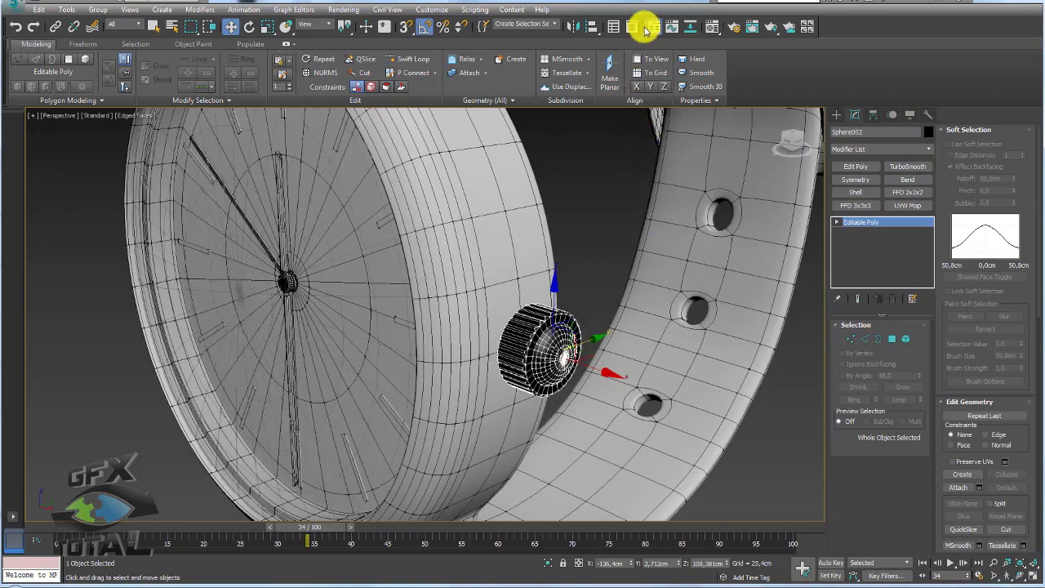
Step: Assign the grey 02 - Default material to the crown in the Material Editor, then deselect
{"action": "left_click", "coordinate": [713, 29]}
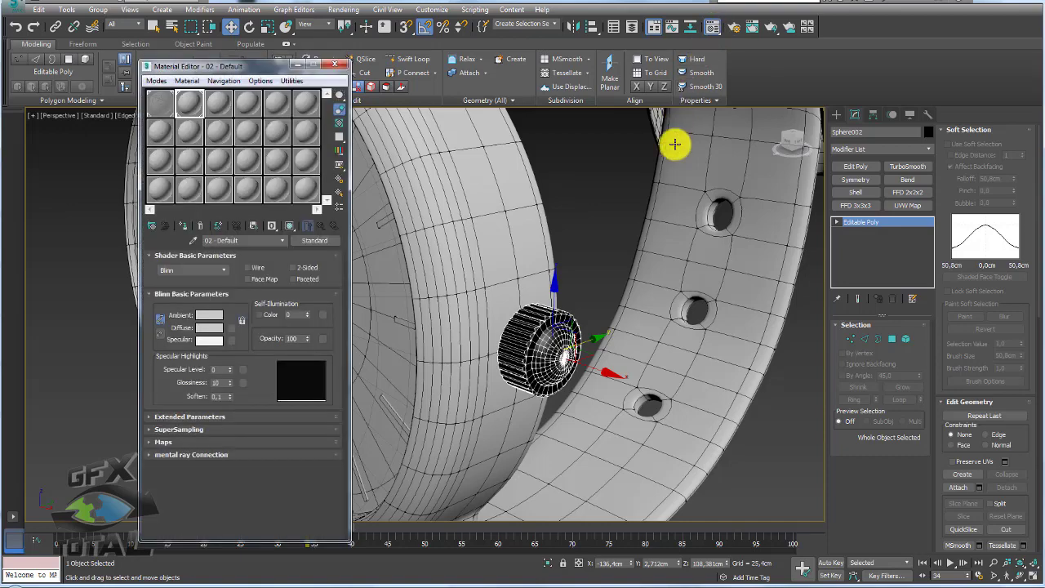
{"action": "left_click", "coordinate": [185, 226]}
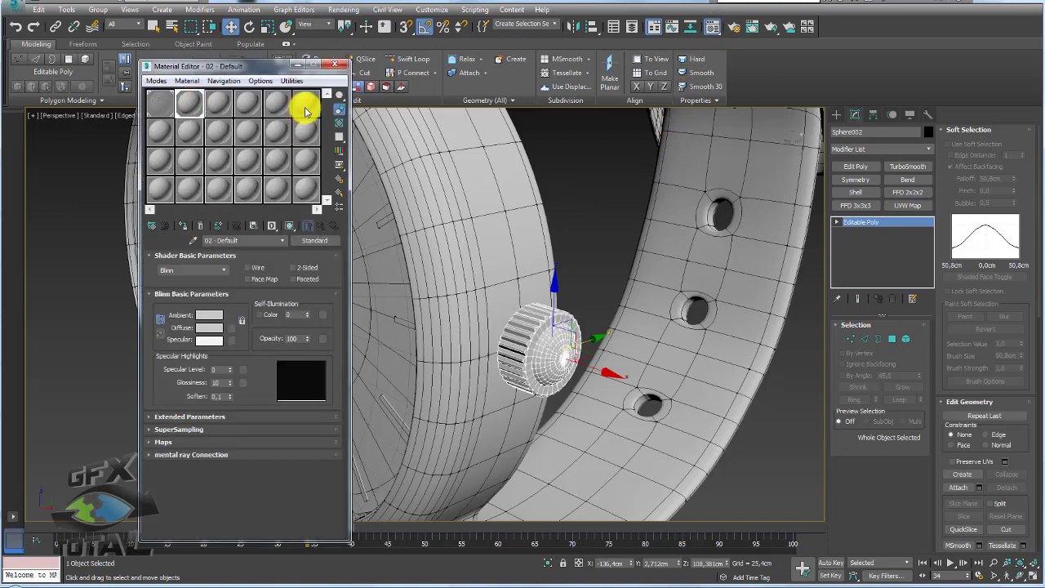
{"action": "left_click", "coordinate": [337, 67]}
{"action": "scroll", "coordinate": [419, 233], "scroll_direction": "down", "scroll_amount": 8}
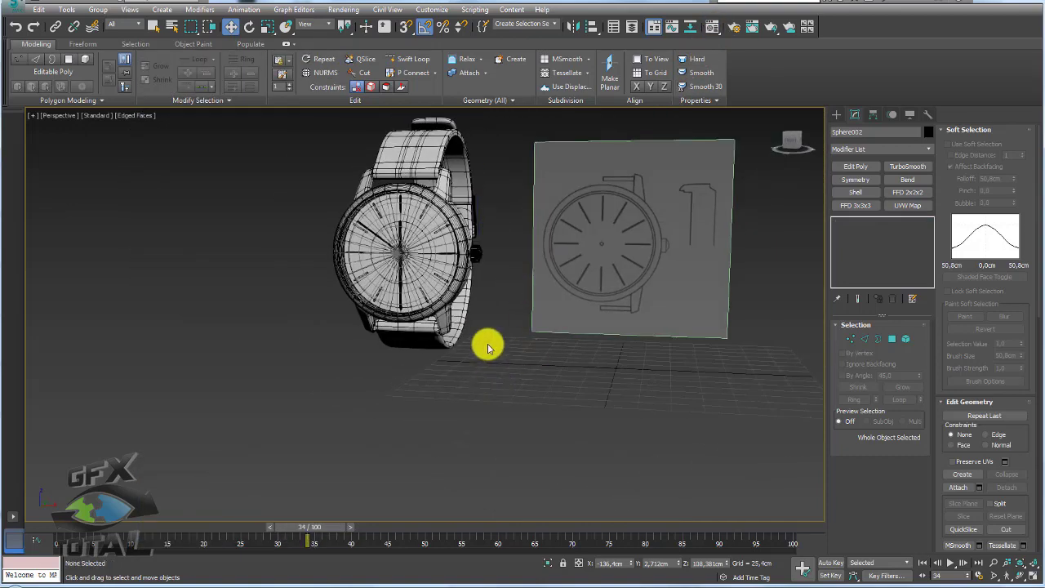
{"action": "left_click", "coordinate": [485, 327]}
Step: Toggle between wireframe and shaded-with-edges display, then re-centre the watch
{"action": "key", "text": "F3"}
{"action": "key", "text": "F3"}
{"action": "key", "text": "F4"}
{"action": "scroll", "coordinate": [497, 329], "scroll_direction": "up", "scroll_amount": 4}
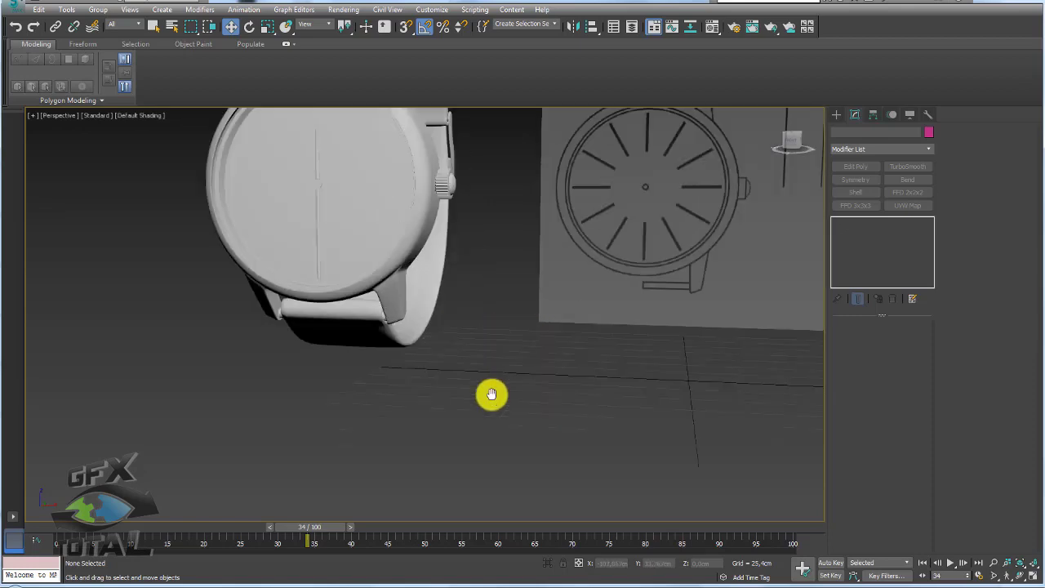
{"action": "scroll", "coordinate": [490, 392], "scroll_direction": "down", "scroll_amount": 1}
{"action": "key", "text": "F3"}
{"action": "key", "text": "F3"}
{"action": "key", "text": "F4"}
{"action": "scroll", "coordinate": [545, 420], "scroll_direction": "down", "scroll_amount": 1}
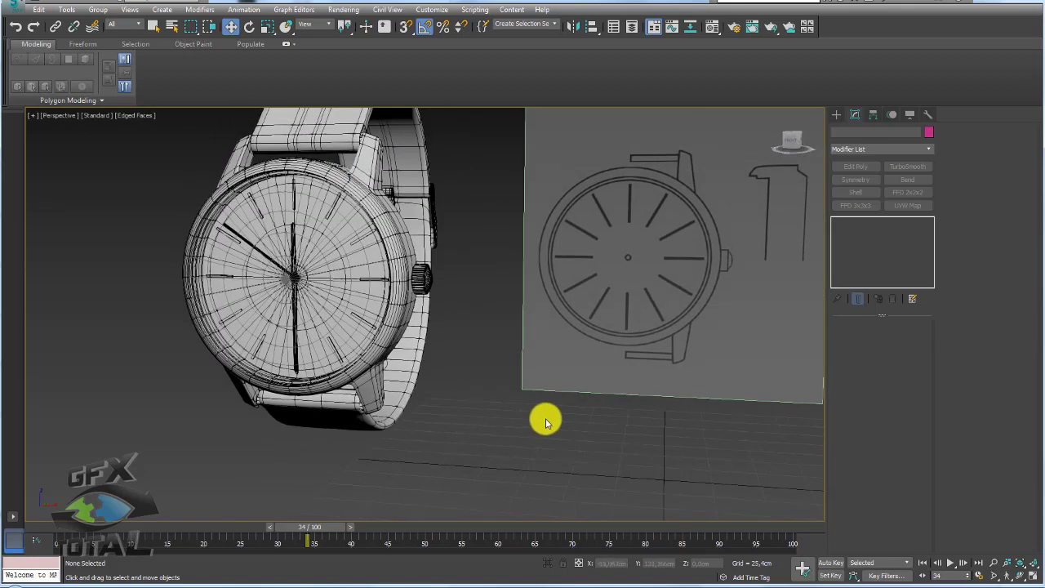
{"action": "scroll", "coordinate": [553, 408], "scroll_direction": "down", "scroll_amount": 5}
{"action": "middle_click_drag", "start_coordinate": [668, 418], "coordinate": [607, 402]}
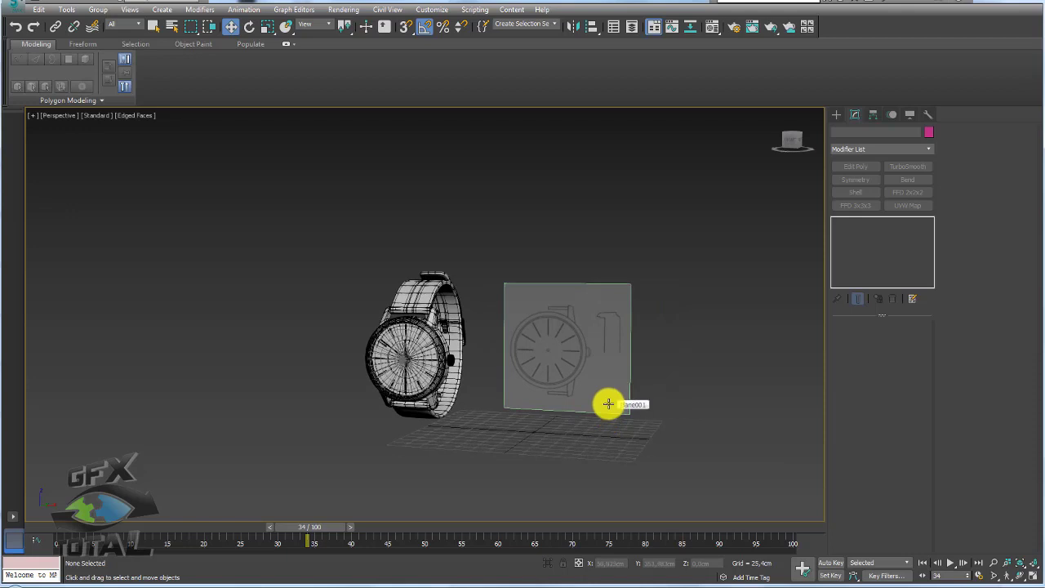
{"action": "scroll", "coordinate": [525, 375], "scroll_direction": "up", "scroll_amount": 3}
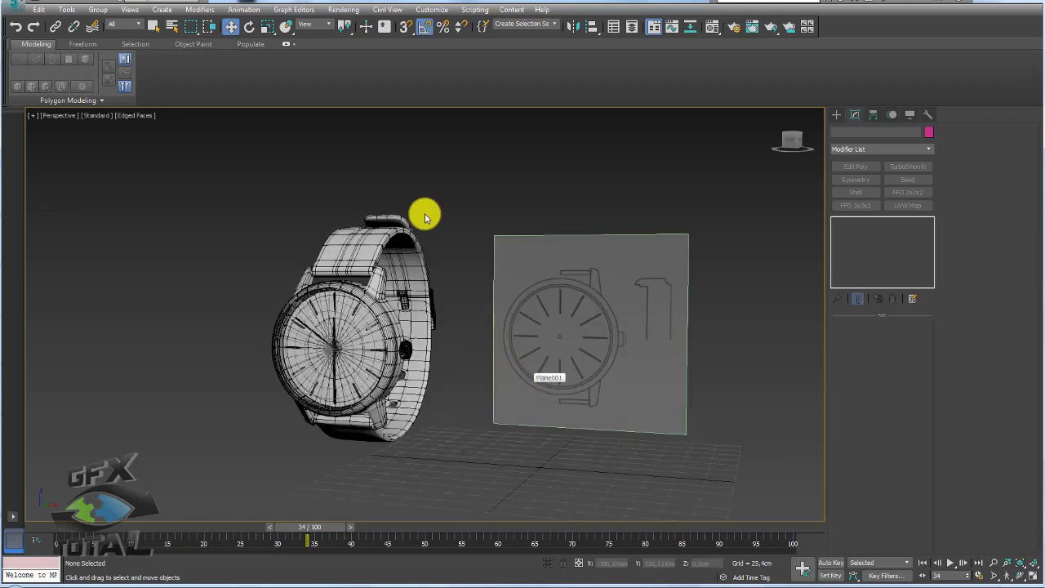
Step: Collapse the ribbon and orbit the watch and reference plane to an angled side view
{"action": "left_click", "coordinate": [286, 45]}
{"action": "scroll", "coordinate": [424, 269], "scroll_direction": "up", "scroll_amount": 3}
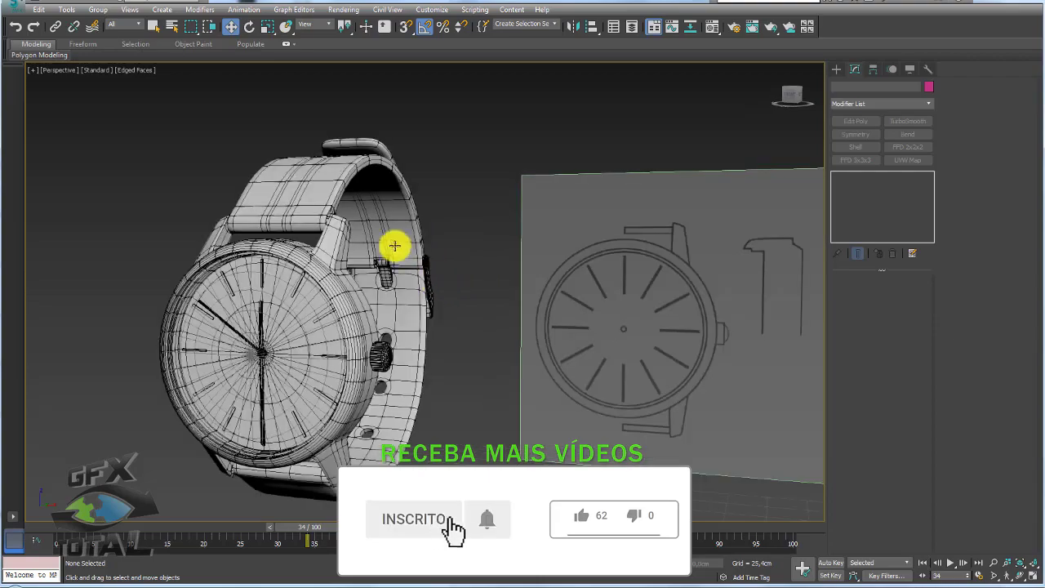
{"action": "left_click", "coordinate": [431, 256]}
{"action": "middle_click_drag", "start_coordinate": [430, 255], "coordinate": [483, 270], "text": "alt"}
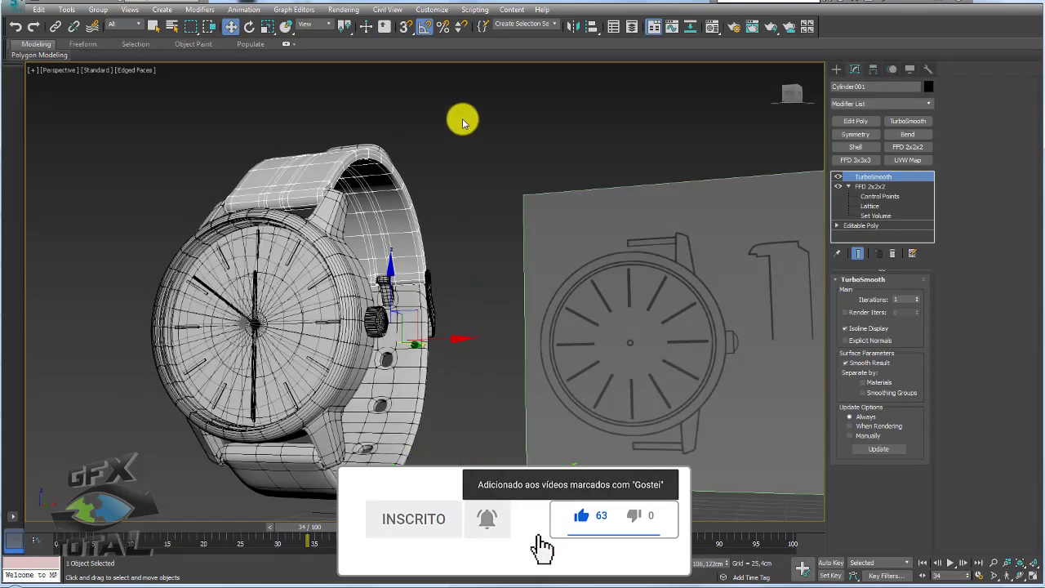
{"action": "left_click_drag", "start_coordinate": [462, 117], "coordinate": [200, 513]}
{"action": "mouse_move", "coordinate": [200, 513]}
{"action": "middle_mouse_down", "text": "alt"}
{"action": "mouse_move", "coordinate": [354, 457]}
{"action": "mouse_move", "coordinate": [392, 474]}
{"action": "mouse_move", "coordinate": [368, 476]}
{"action": "mouse_move", "coordinate": [399, 485]}
{"action": "middle_mouse_up", "text": "alt"}
{"action": "left_click", "coordinate": [400, 485]}
{"action": "mouse_move", "coordinate": [553, 485]}
{"action": "middle_mouse_down", "text": "alt"}
{"action": "mouse_move", "coordinate": [618, 415]}
{"action": "mouse_move", "coordinate": [636, 348]}
{"action": "mouse_move", "coordinate": [624, 375]}
{"action": "middle_mouse_up", "text": "alt"}
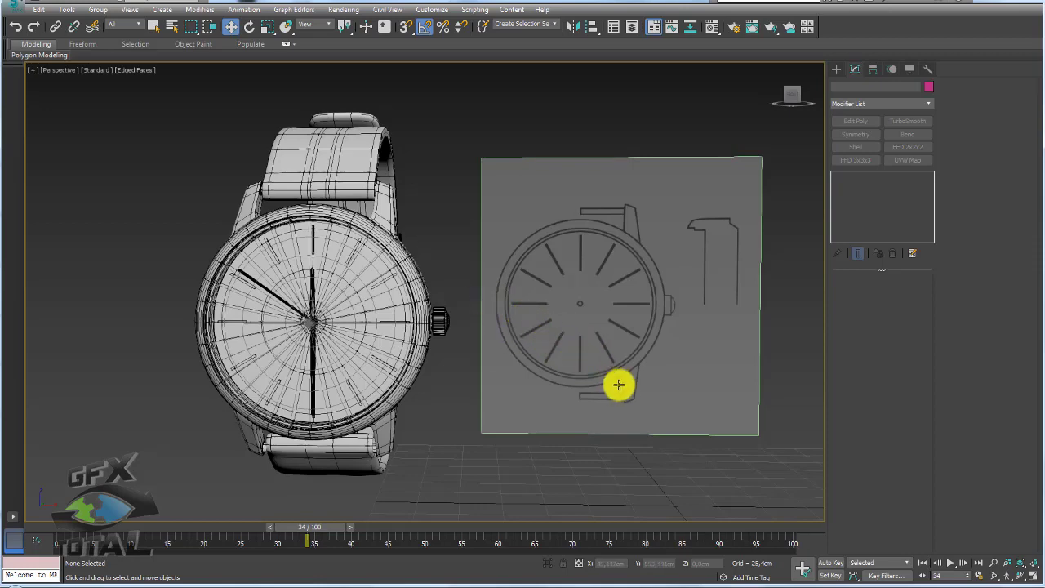
{"action": "middle_click_drag", "start_coordinate": [618, 385], "coordinate": [537, 361], "text": "alt"}
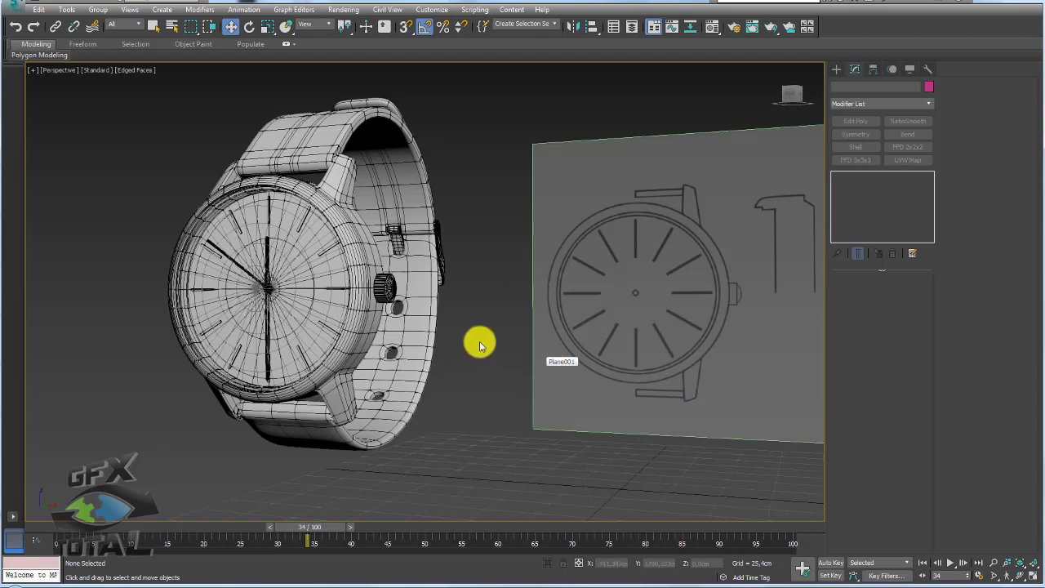
Step: Turn on Isoline Display in the watch's TurboSmooth, then deselect it
{"action": "left_click", "coordinate": [441, 277]}
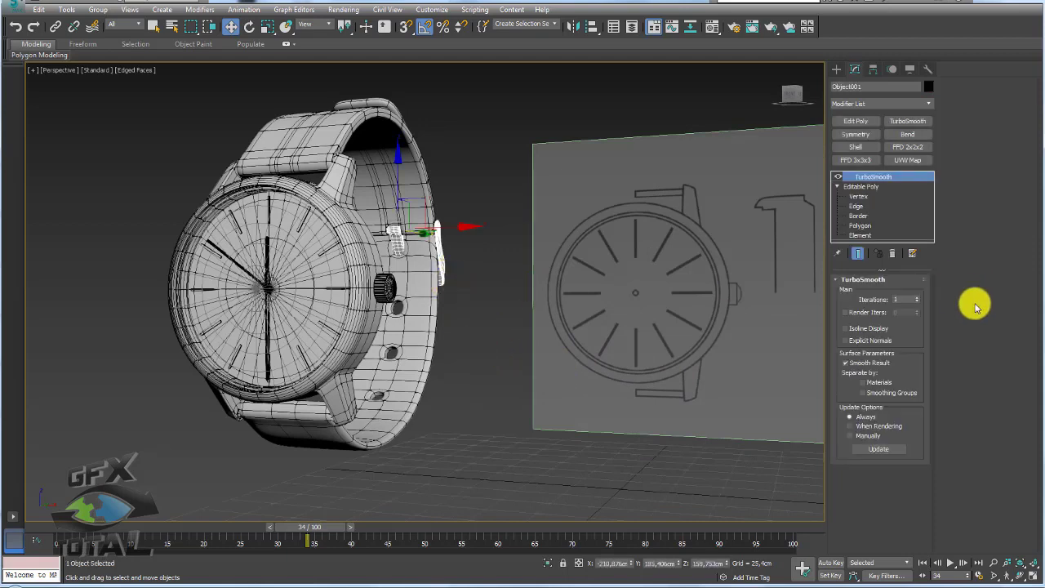
{"action": "left_click", "coordinate": [861, 329]}
{"action": "left_click", "coordinate": [478, 374]}
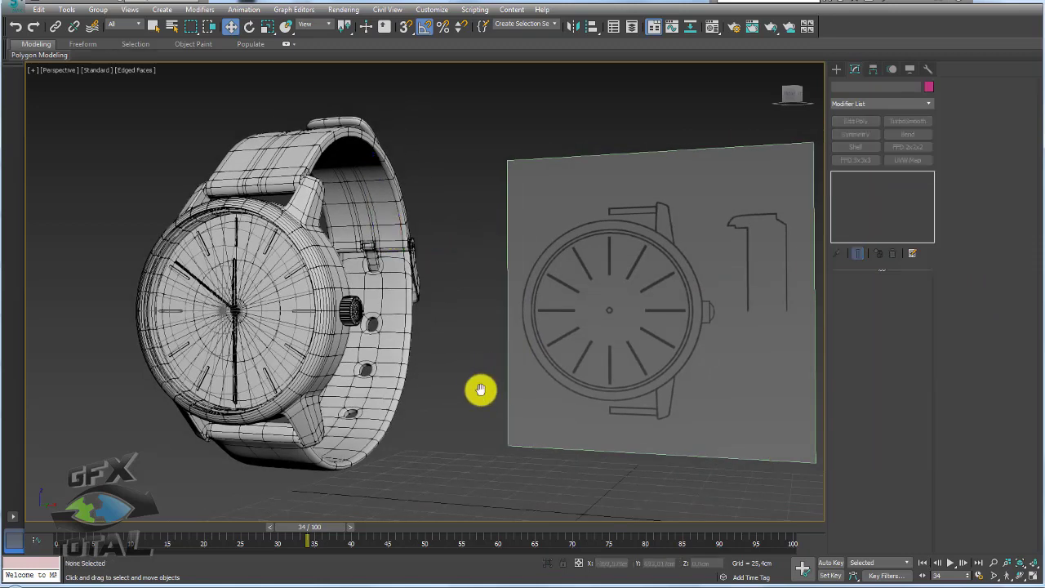